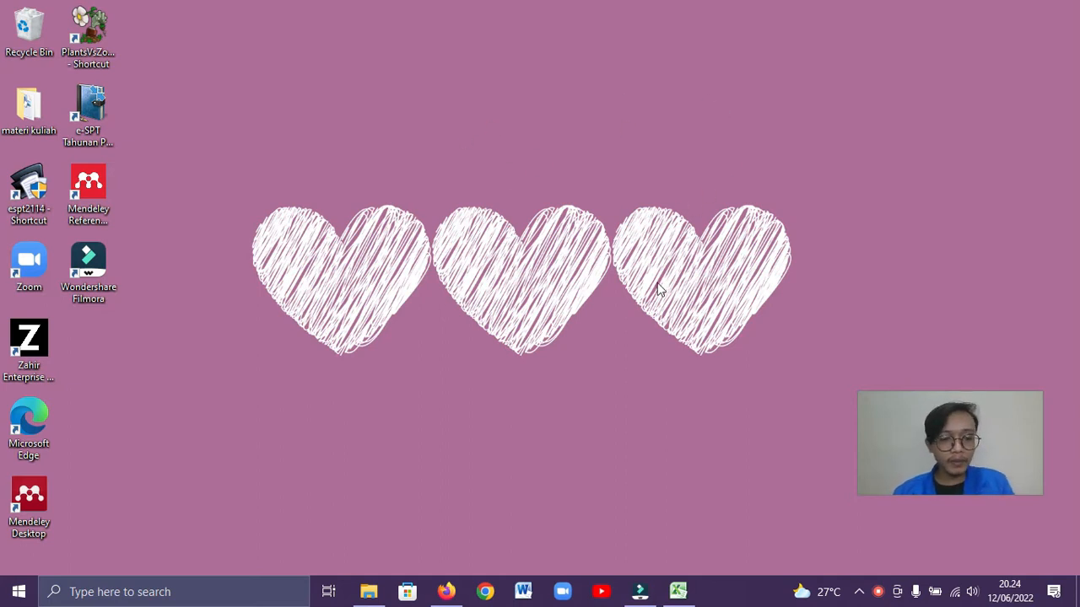
# Switch to the Excel workbook "Study Kasus PPh 21 Orang Pribadi(1)" and review the taxpayer's identity, Daftar Harta and Daftar Kewajiban
pyautogui.hotkey('alt', 'Tab')
pyautogui.hotkey('alt', 'Tab')
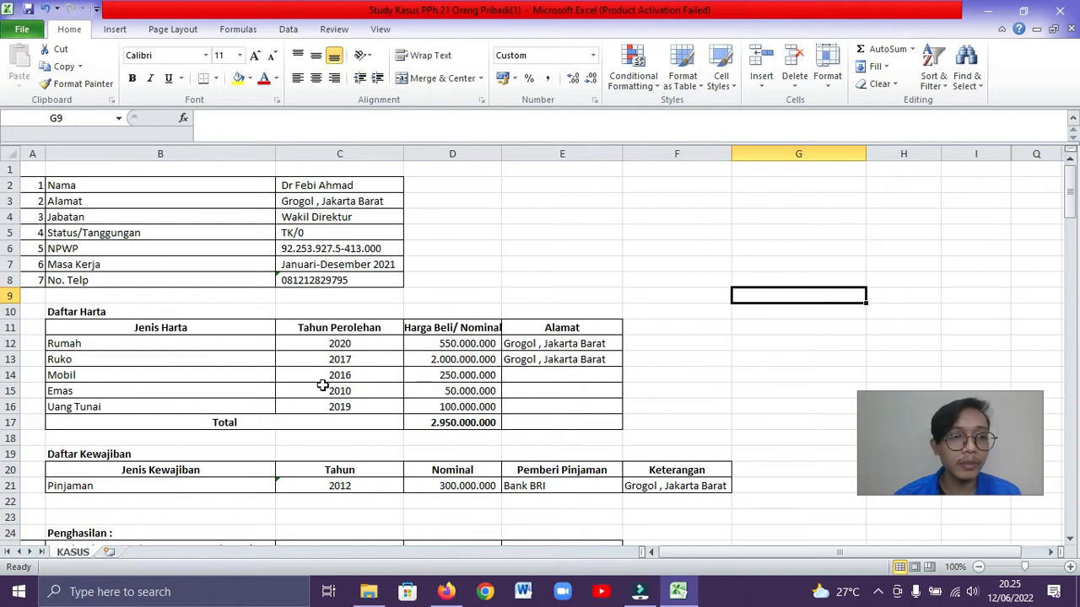
pyautogui.scroll(-1, 176, 320)
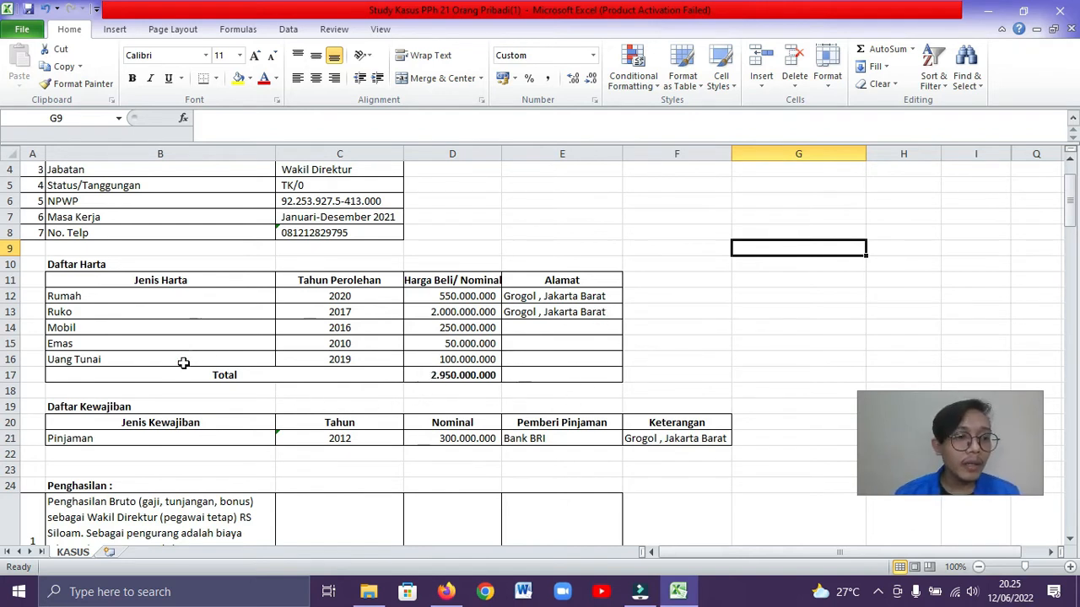
pyautogui.scroll(-1, 183, 363)
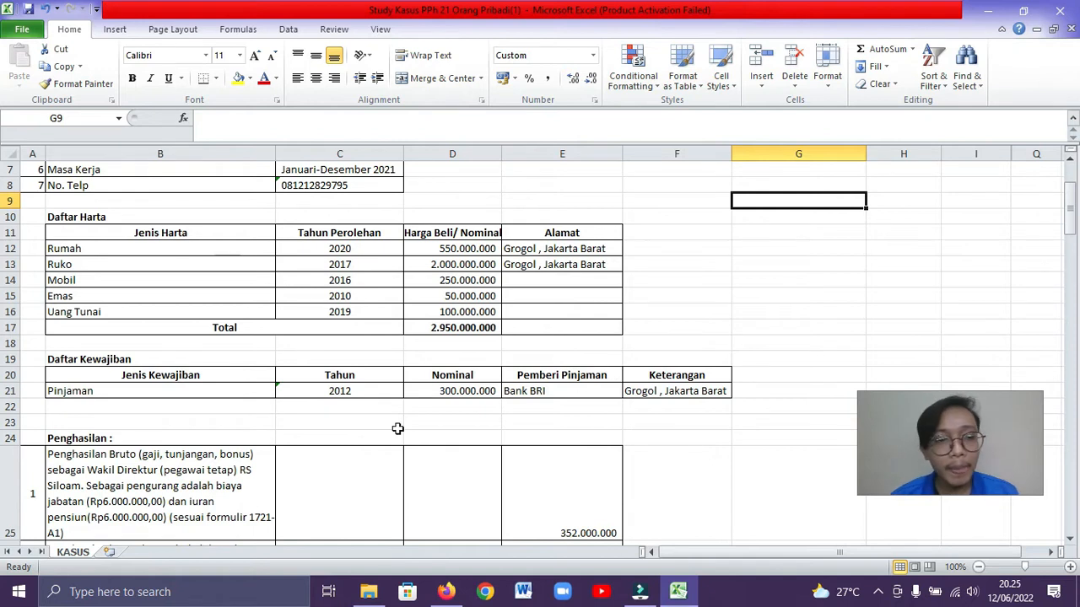
pyautogui.scroll(-1, 187, 444)
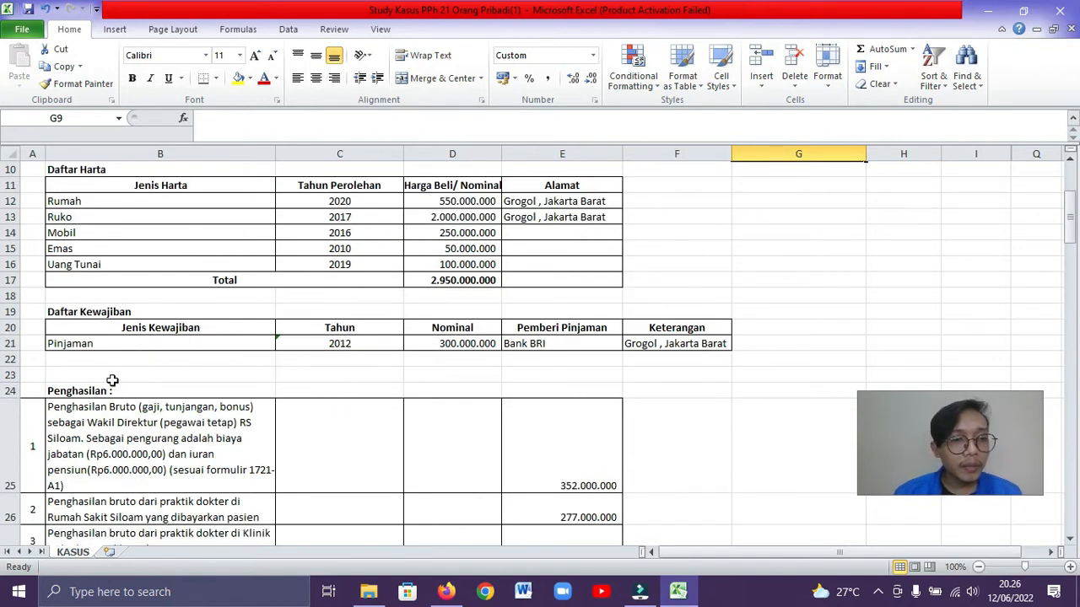
# Review the Penghasilan table with its five income categories and the zakat and PPh pasal 25 notes under Informasi lainnya
pyautogui.scroll(-1, 211, 381)
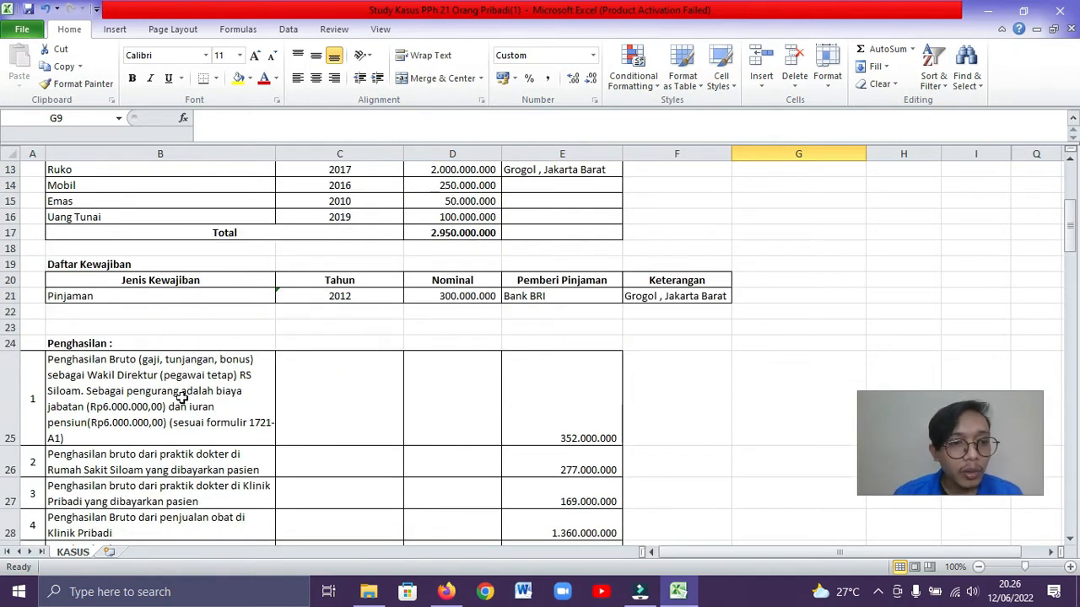
pyautogui.scroll(-1, 181, 397)
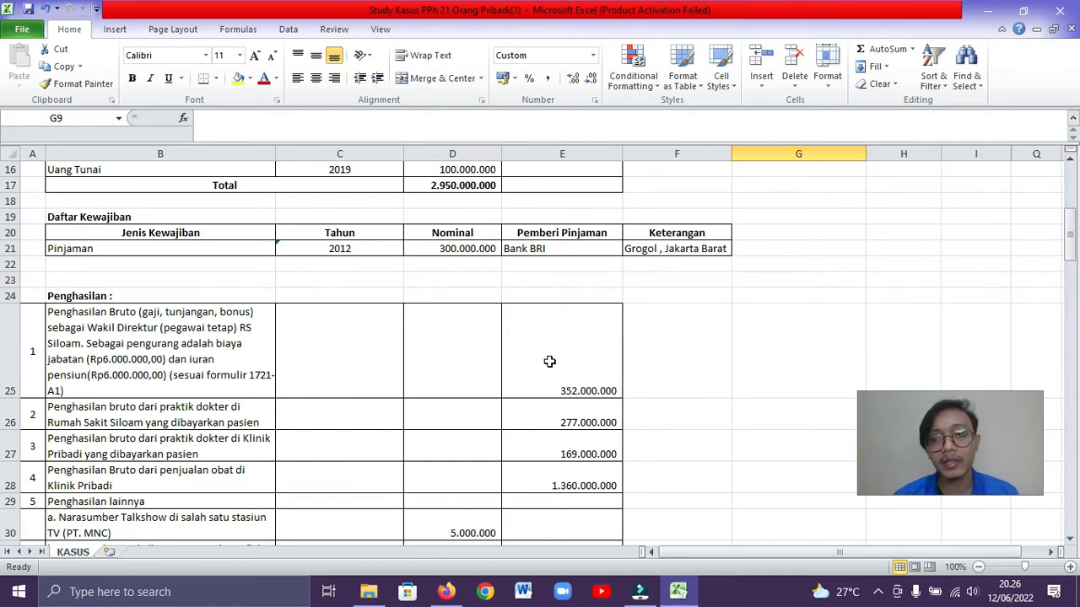
pyautogui.scroll(-1, 527, 398)
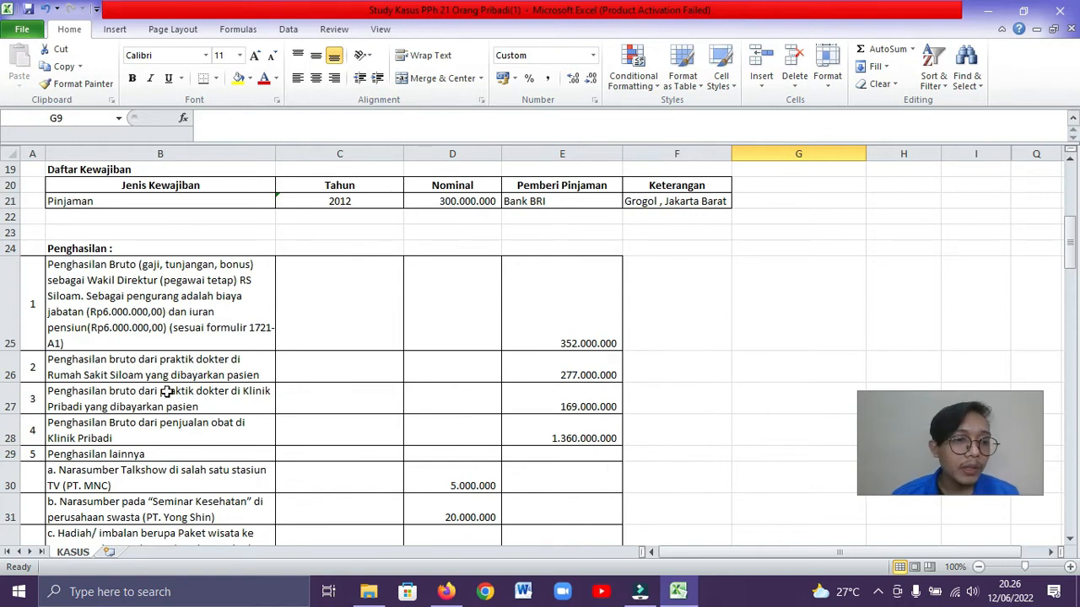
pyautogui.scroll(-1, 148, 432)
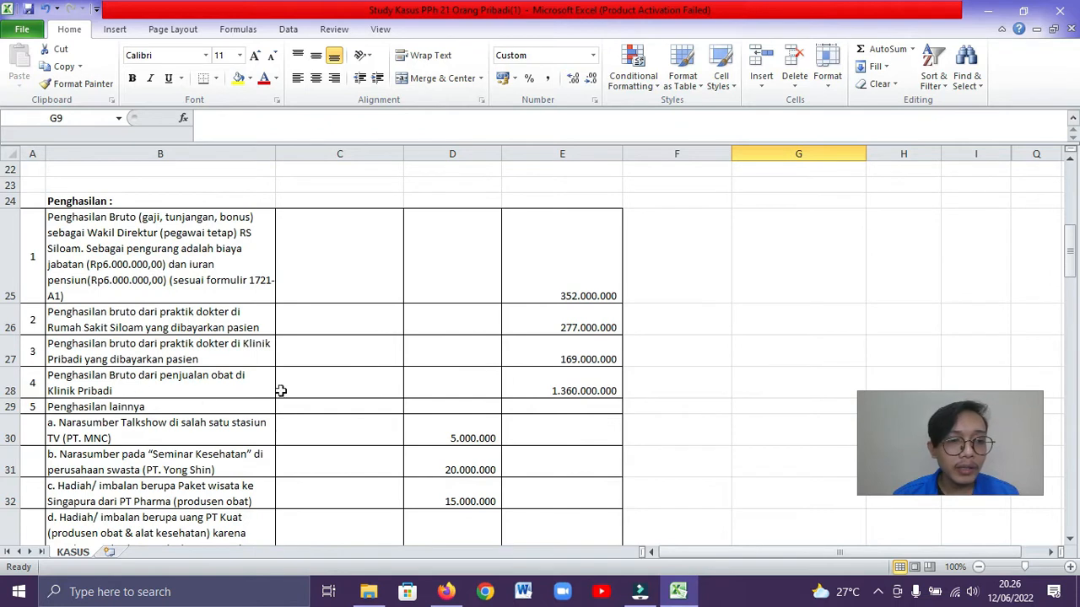
pyautogui.scroll(-1, 263, 405)
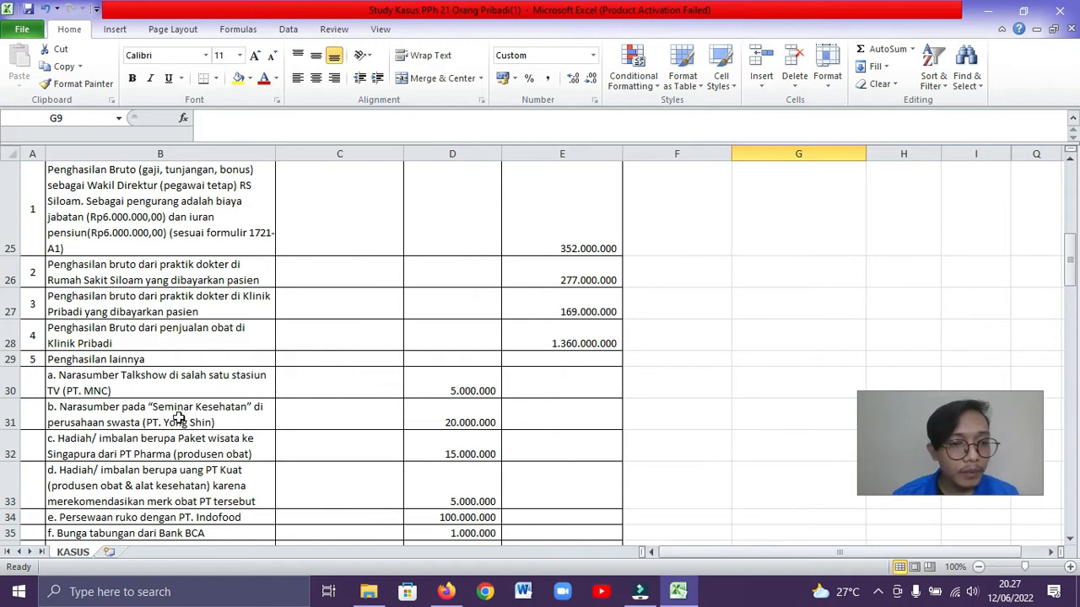
pyautogui.scroll(-1, 250, 413)
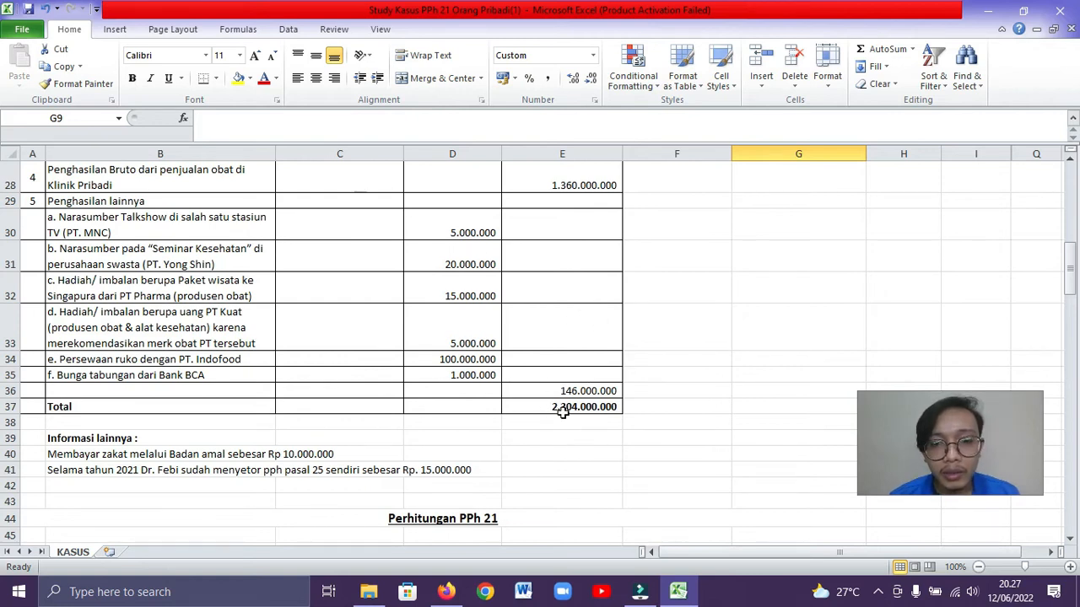
pyautogui.scroll(-1, 263, 329)
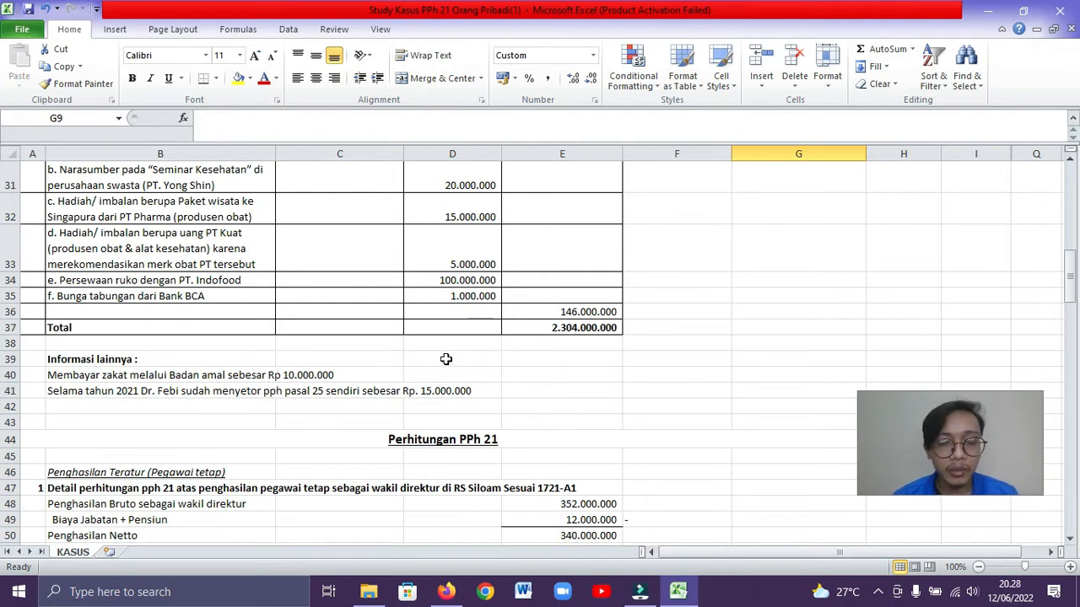
# Examine the Perhitungan PPh 21 section for the permanent employee income as wakil direktur at RS Siloam, including the progressive rates
pyautogui.scroll(-1, 493, 324)
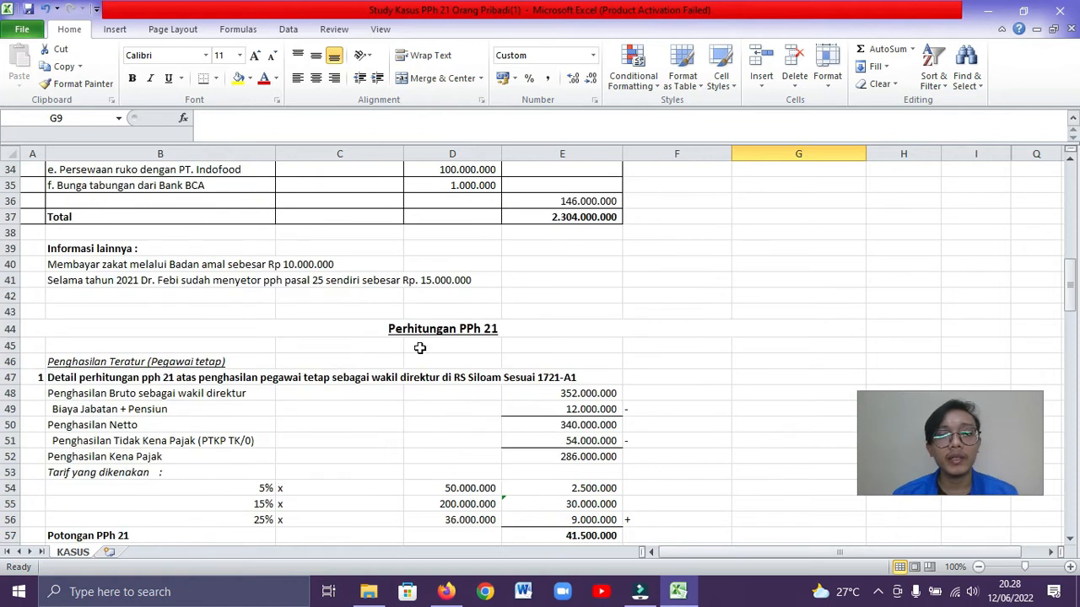
pyautogui.scroll(-1, 503, 380)
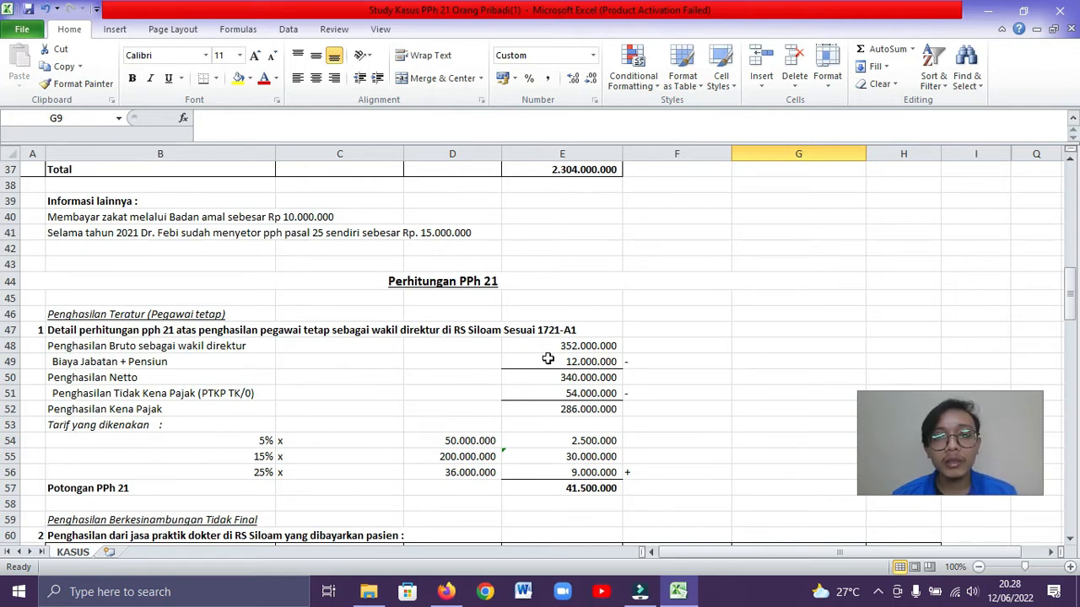
pyautogui.scroll(-1, 534, 404)
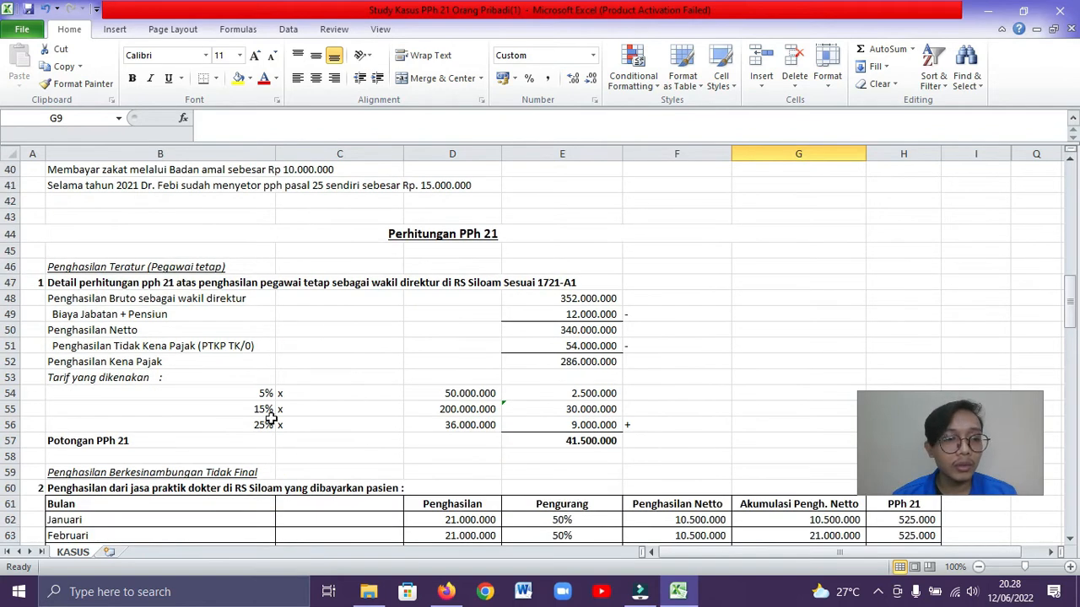
pyautogui.scroll(-1, 637, 393)
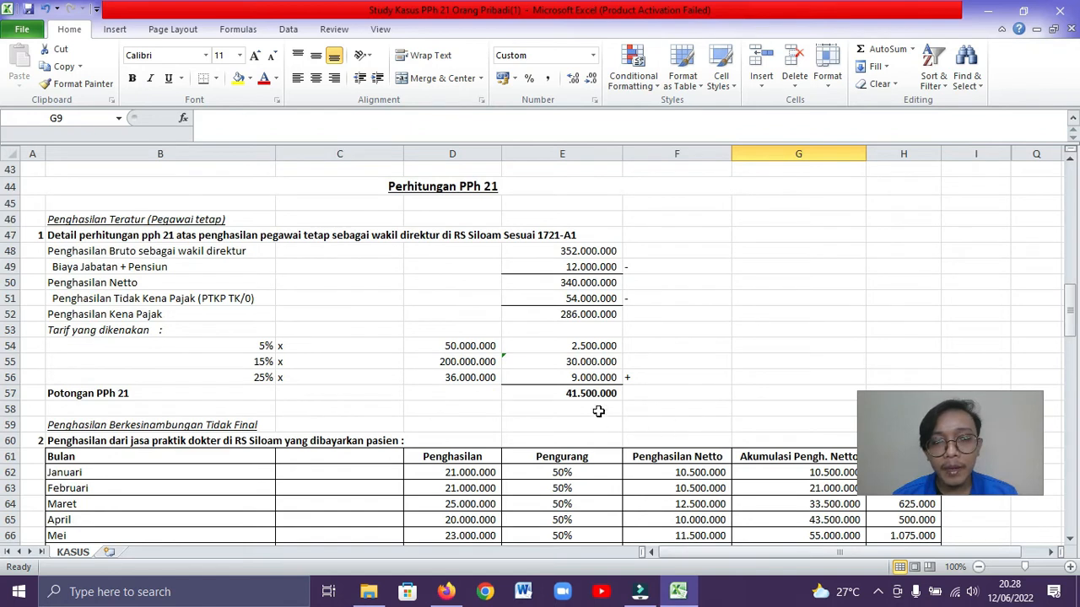
pyautogui.scroll(-1, 642, 409)
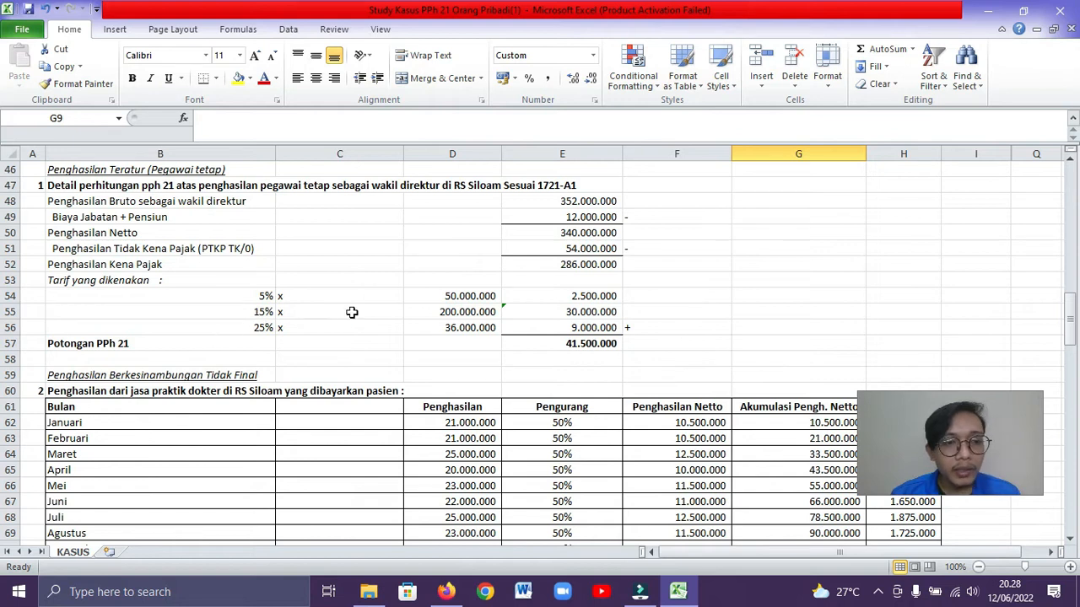
# Examine the monthly table of doctor's practice income at RS Siloam, including deductions, accumulated net income and PPh 21
pyautogui.scroll(-2, 352, 312)
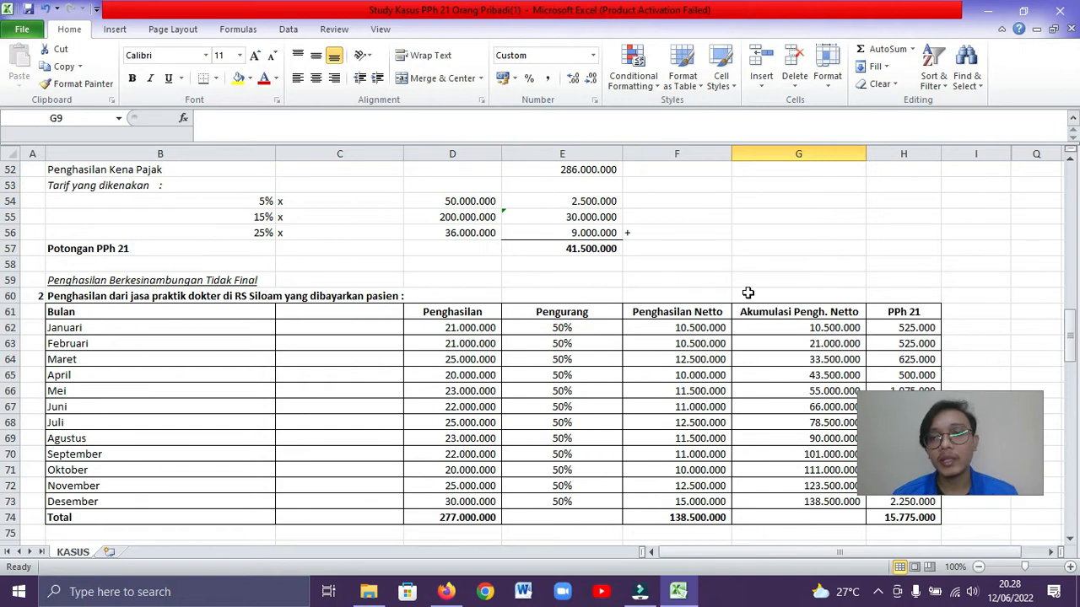
pyautogui.scroll(-1, 771, 279)
pyautogui.scroll(-1, 771, 278)
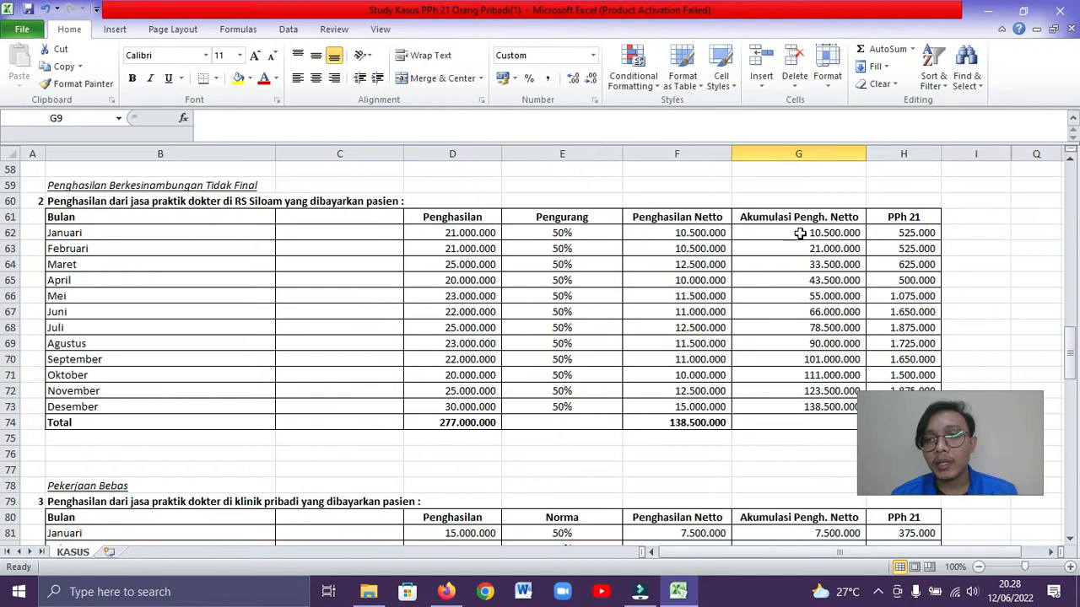
pyautogui.scroll(-1, 861, 269)
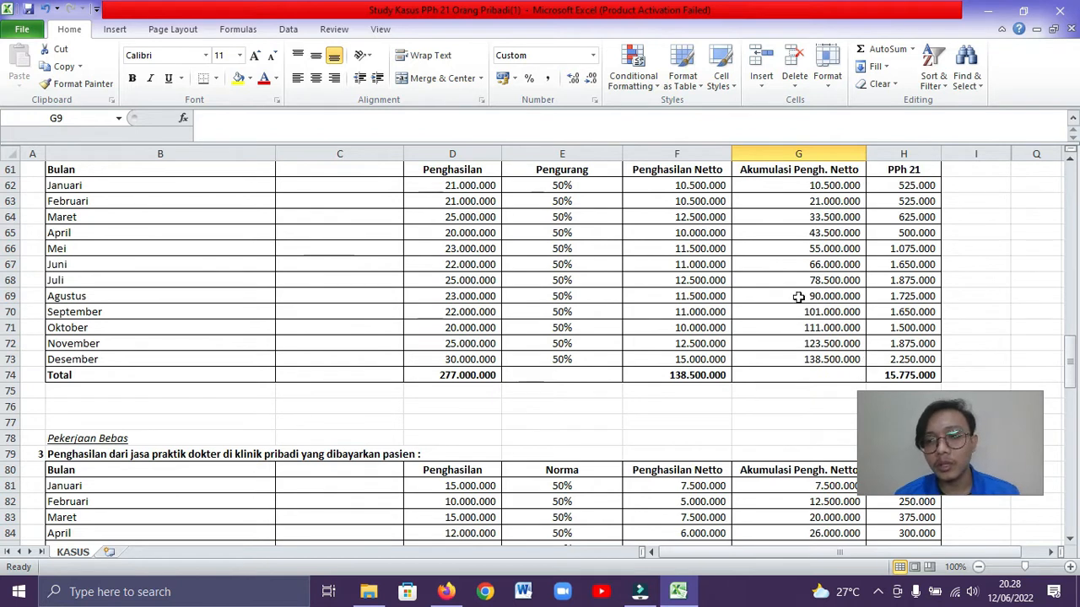
pyautogui.scroll(-2, 279, 414)
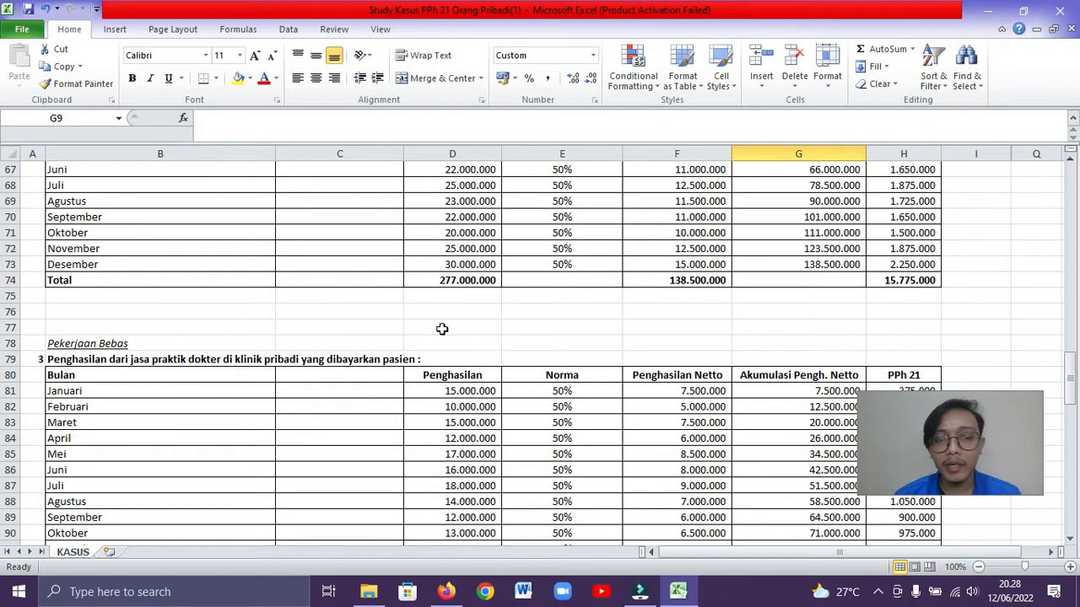
# Examine the monthly Pekerjaan Bebas table for practice income at the private clinic, including the norma, net income and PPh 21
pyautogui.scroll(-2, 531, 325)
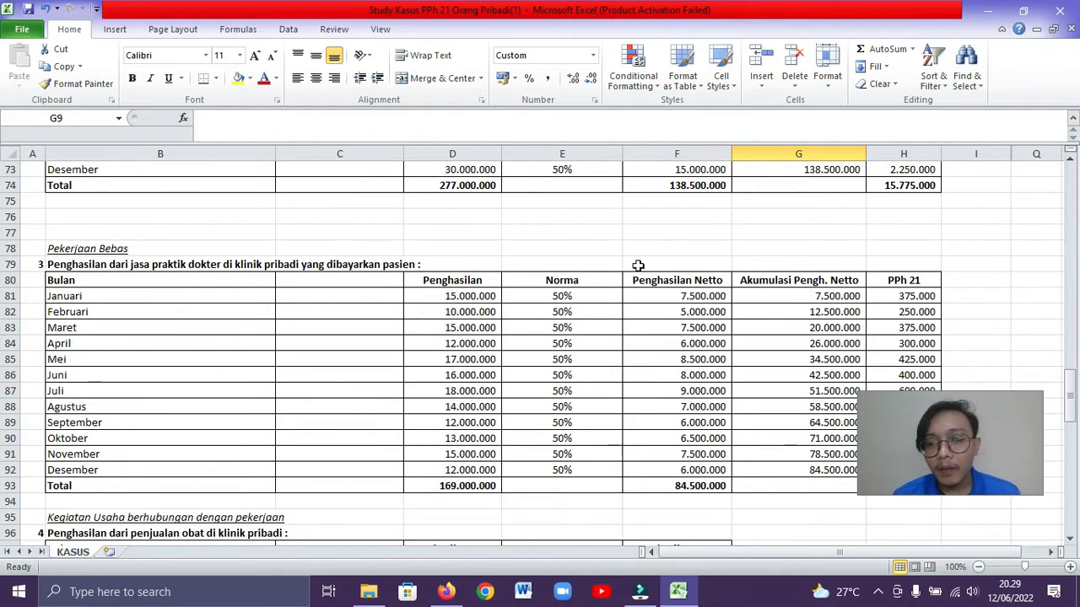
pyautogui.scroll(-1, 810, 261)
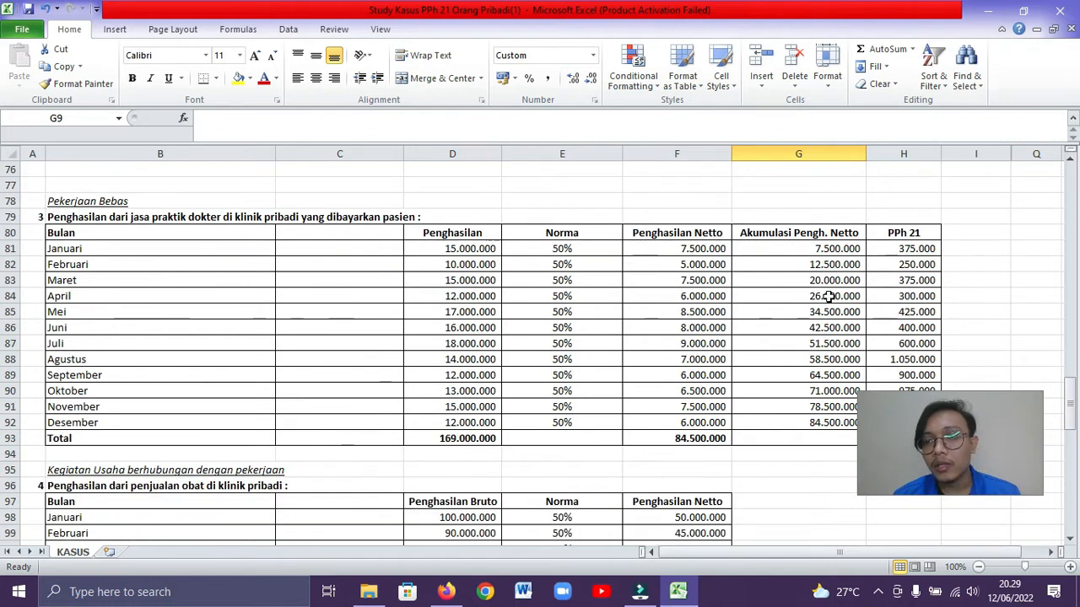
pyautogui.scroll(-1, 846, 263)
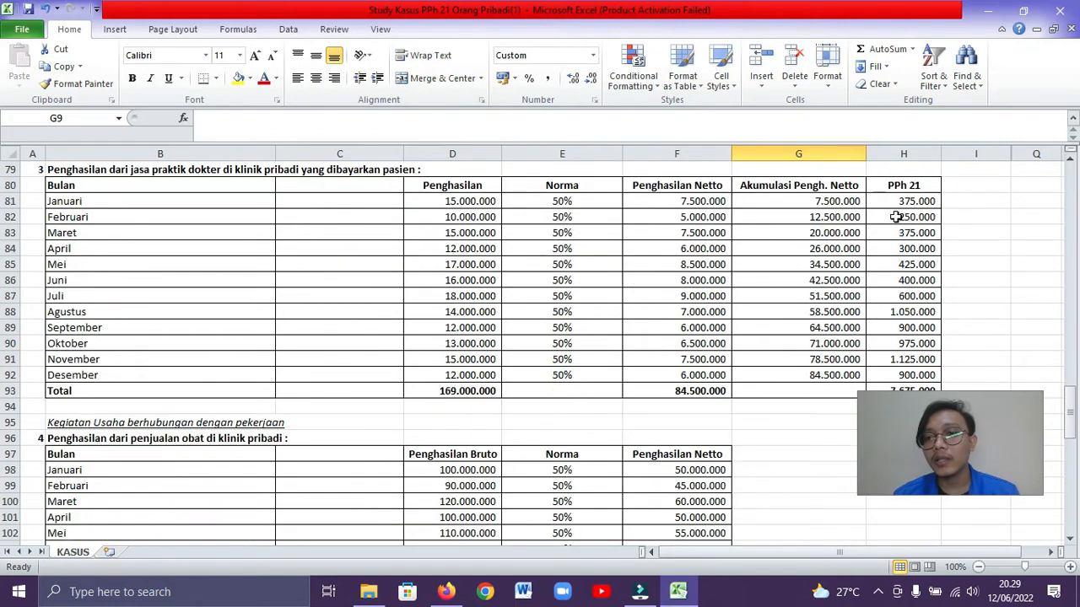
pyautogui.scroll(-1, 915, 208)
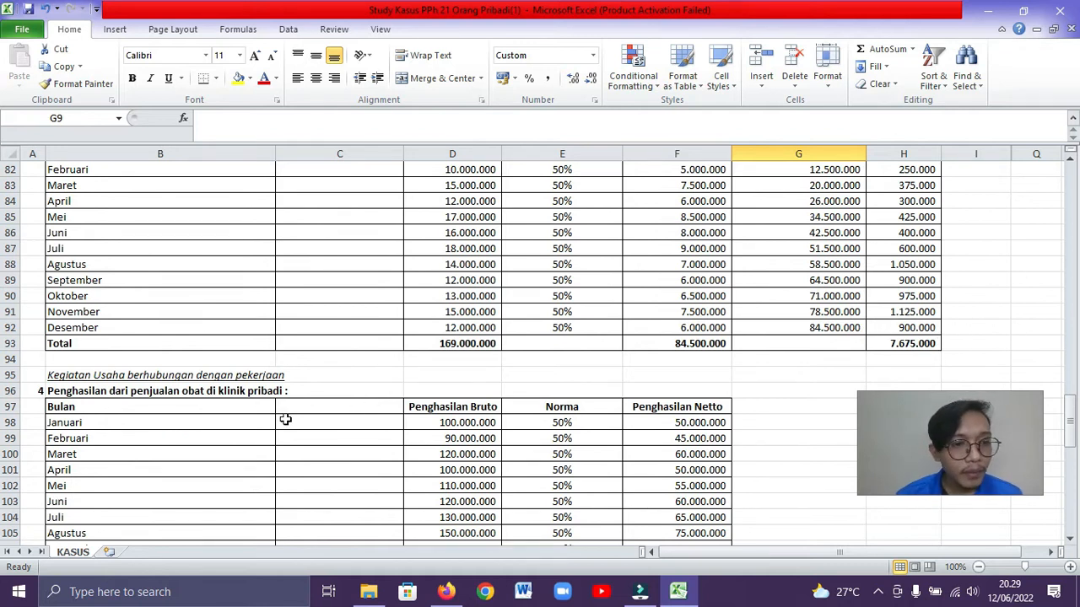
# Examine the monthly table of medicine sales at the private clinic and the combined Pekerjaan Bebas (3+4) total
pyautogui.scroll(-1, 285, 419)
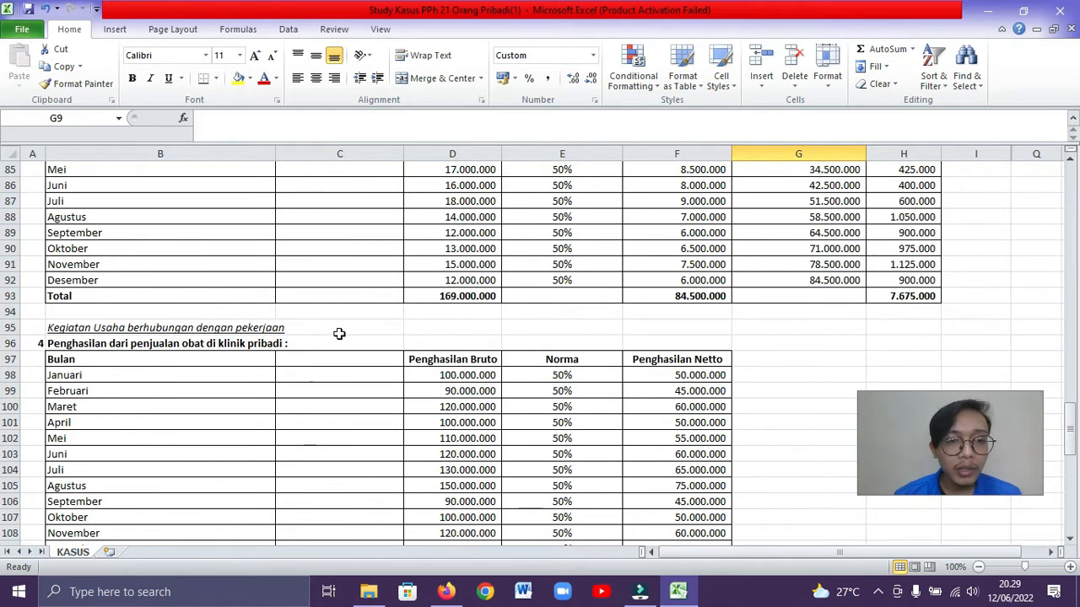
pyautogui.scroll(-1, 156, 371)
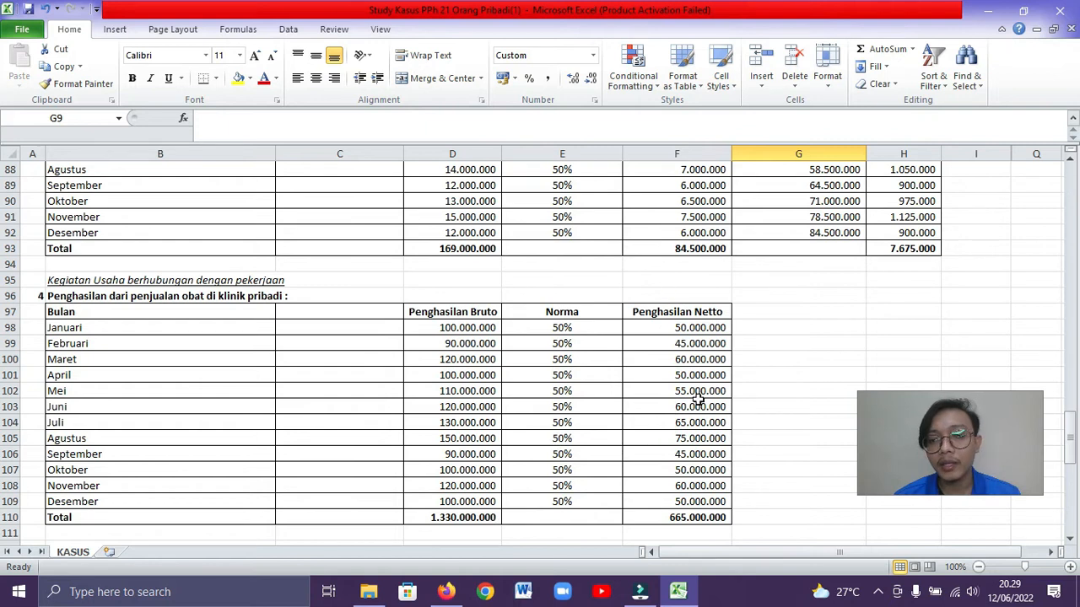
pyautogui.scroll(-1, 685, 496)
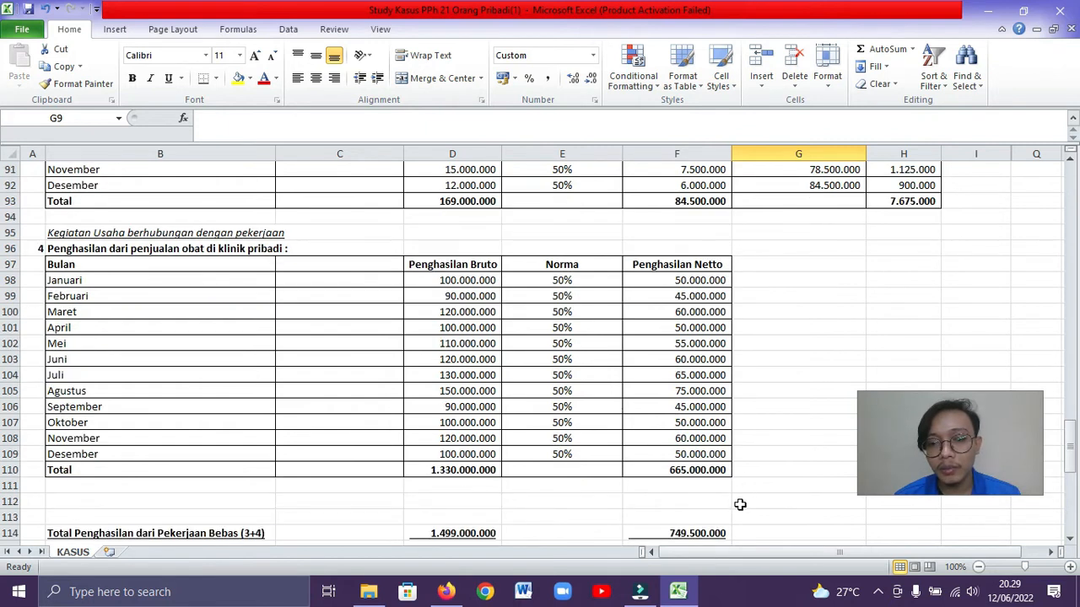
pyautogui.scroll(-1, 434, 464)
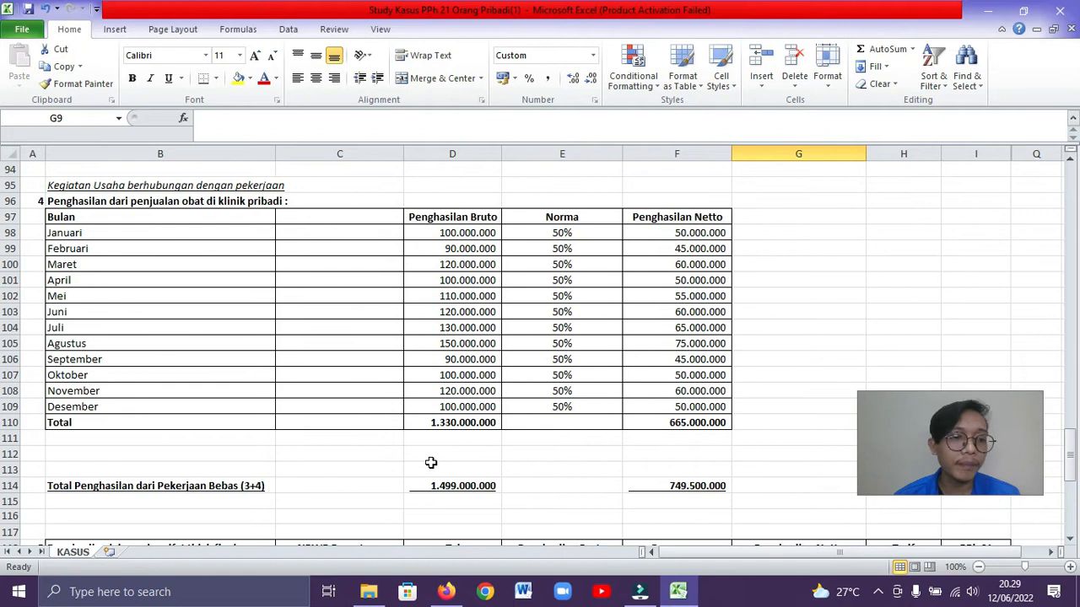
pyautogui.scroll(-1, 431, 462)
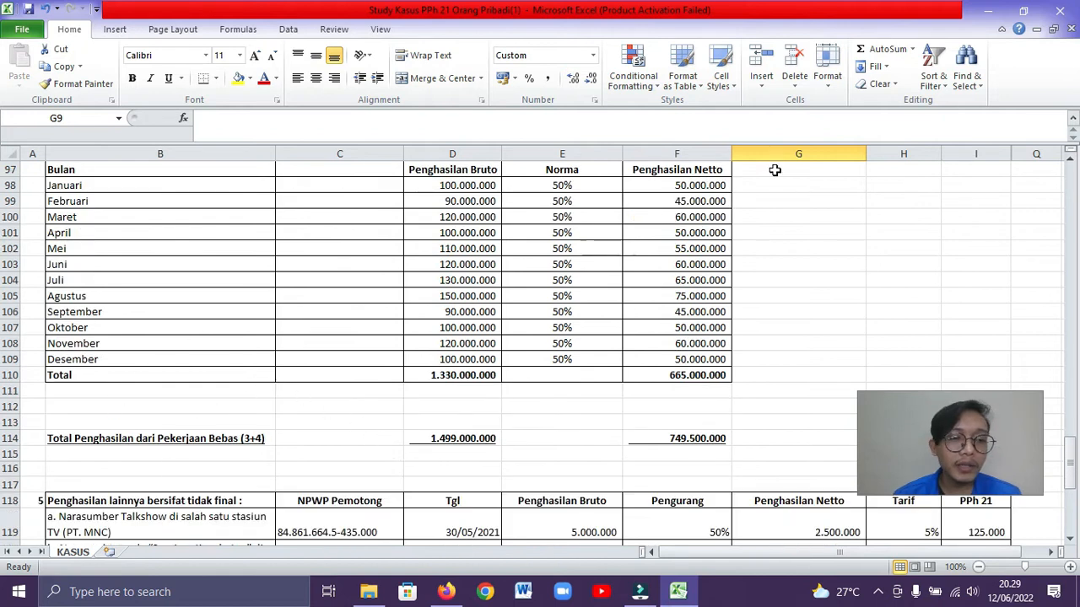
pyautogui.scroll(3, 323, 292)
pyautogui.scroll(-2, 394, 317)
pyautogui.scroll(-1, 512, 423)
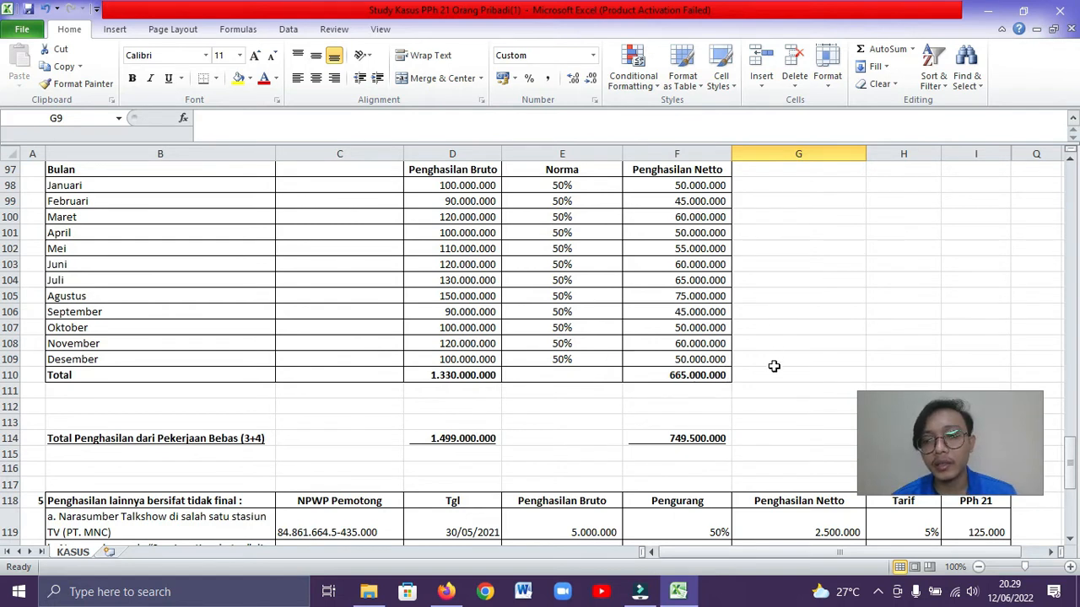
# Examine the section 5 table of other non-final and final income, including withholding dates, deductions, rates and PPh 21
pyautogui.scroll(-1, 773, 366)
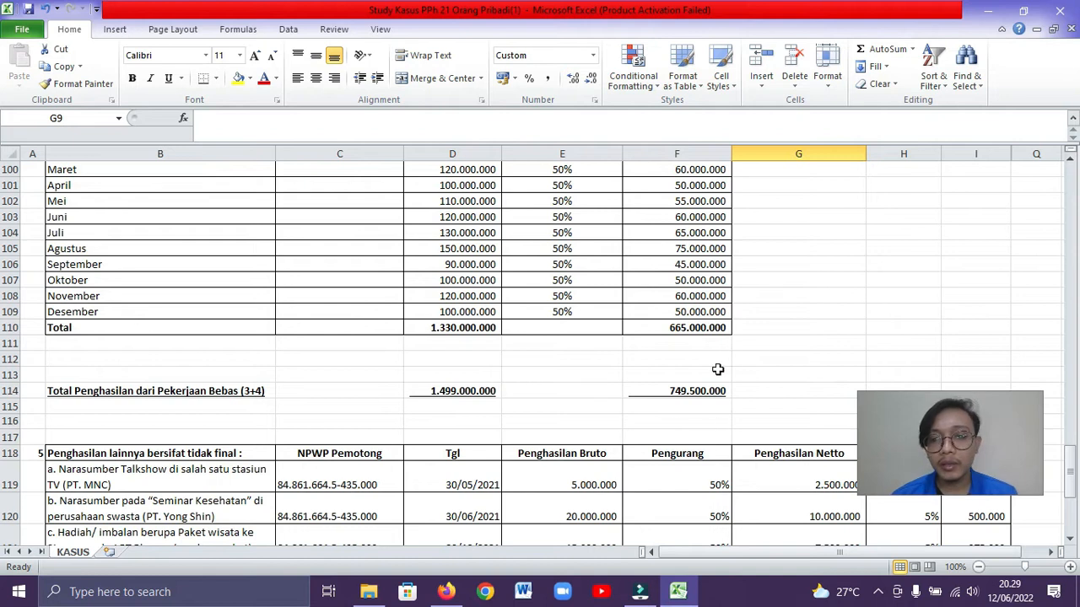
pyautogui.scroll(-2, 257, 435)
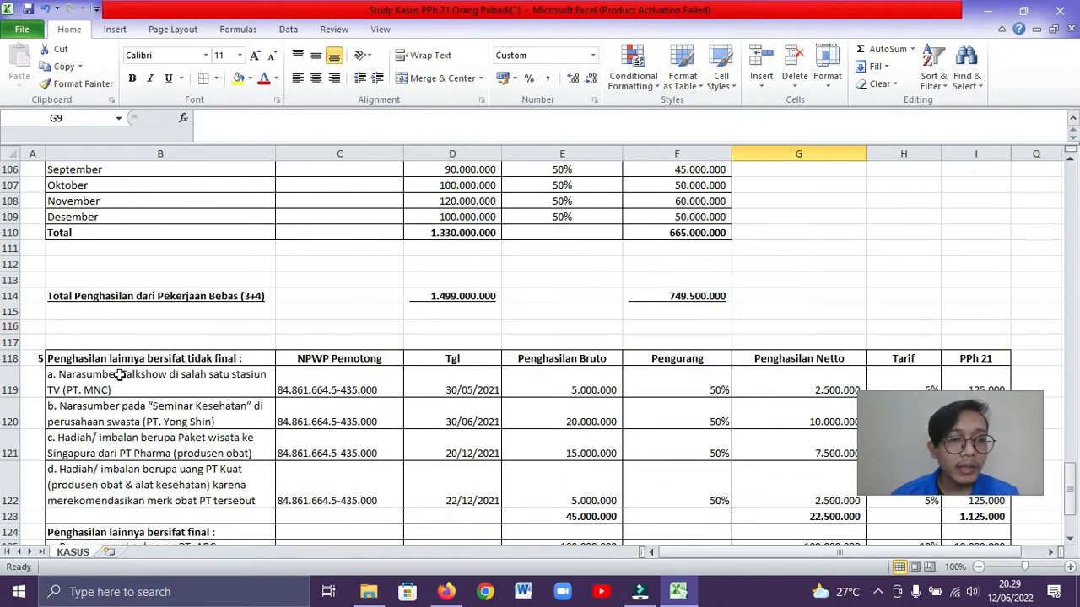
pyautogui.scroll(-1, 455, 420)
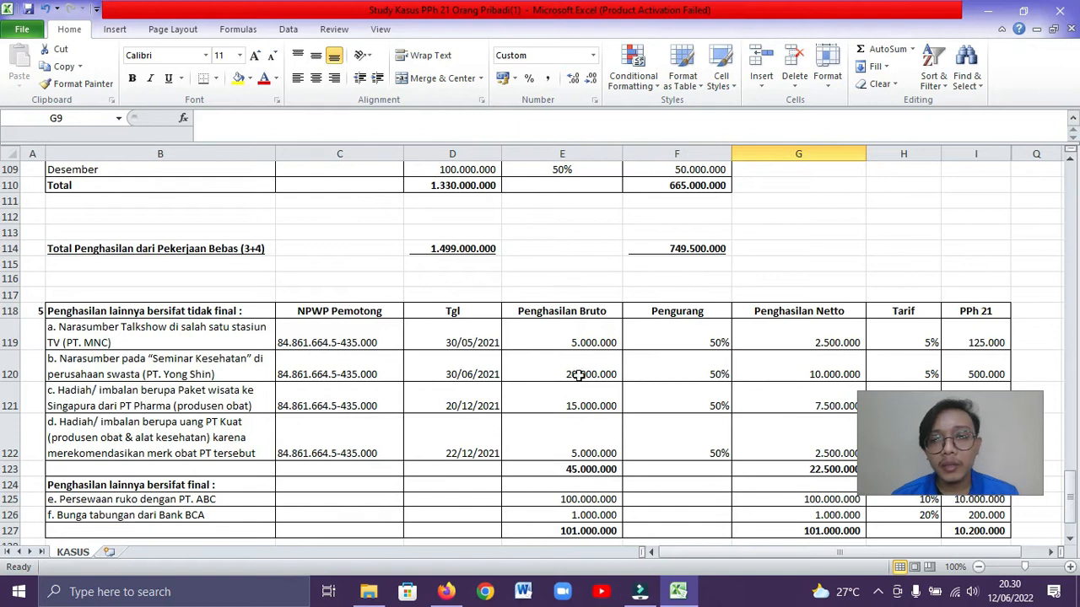
pyautogui.scroll(-1, 764, 363)
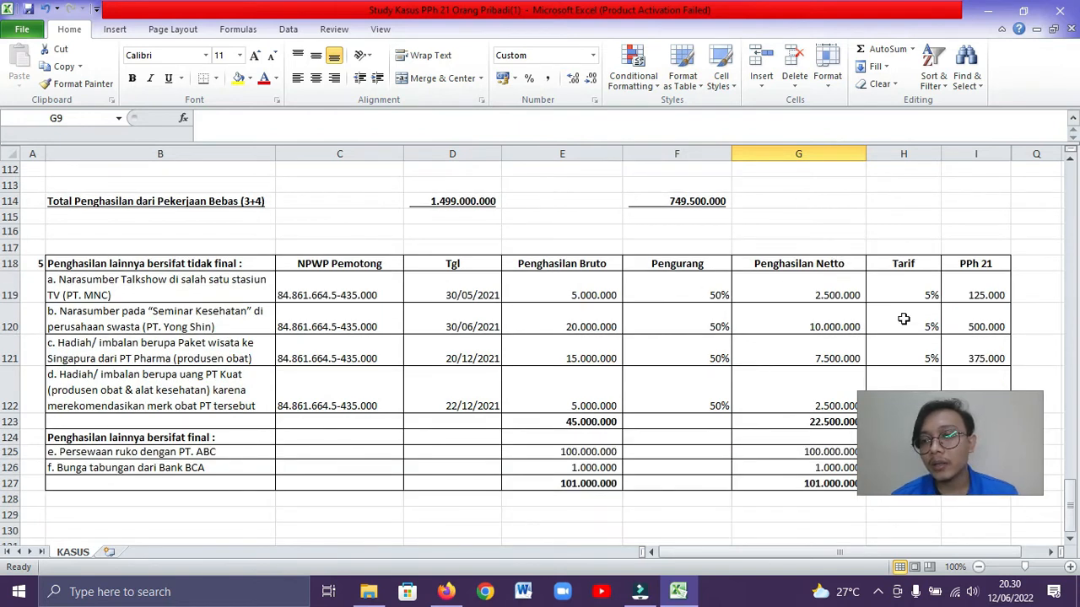
pyautogui.scroll(-1, 931, 318)
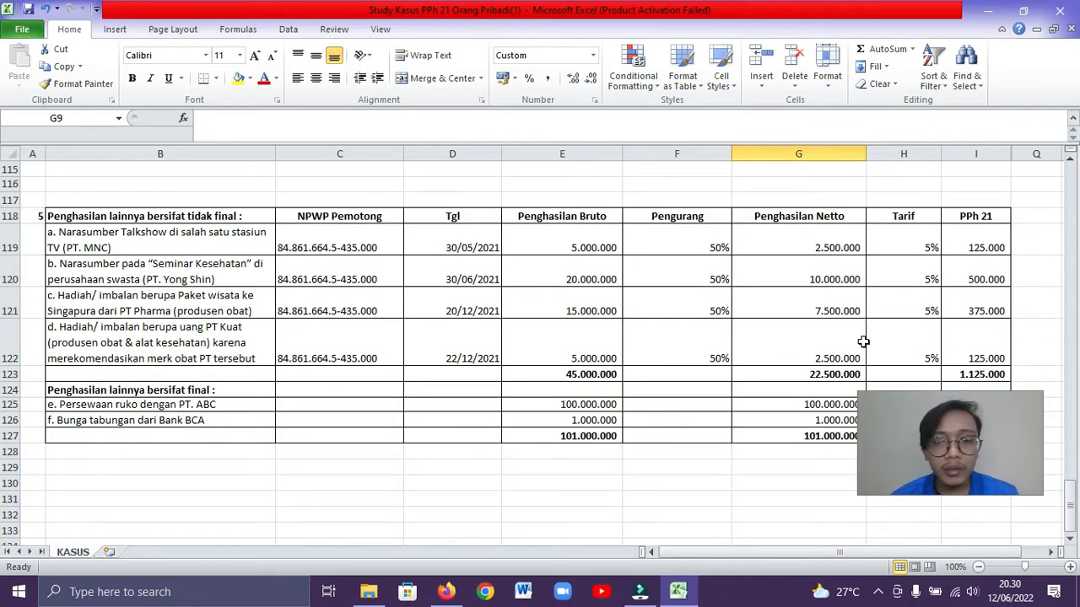
# Examine the final income rows for shop-house rental and Bank BCA savings interest, and return to the taxpayer identity data
pyautogui.scroll(-1, 863, 342)
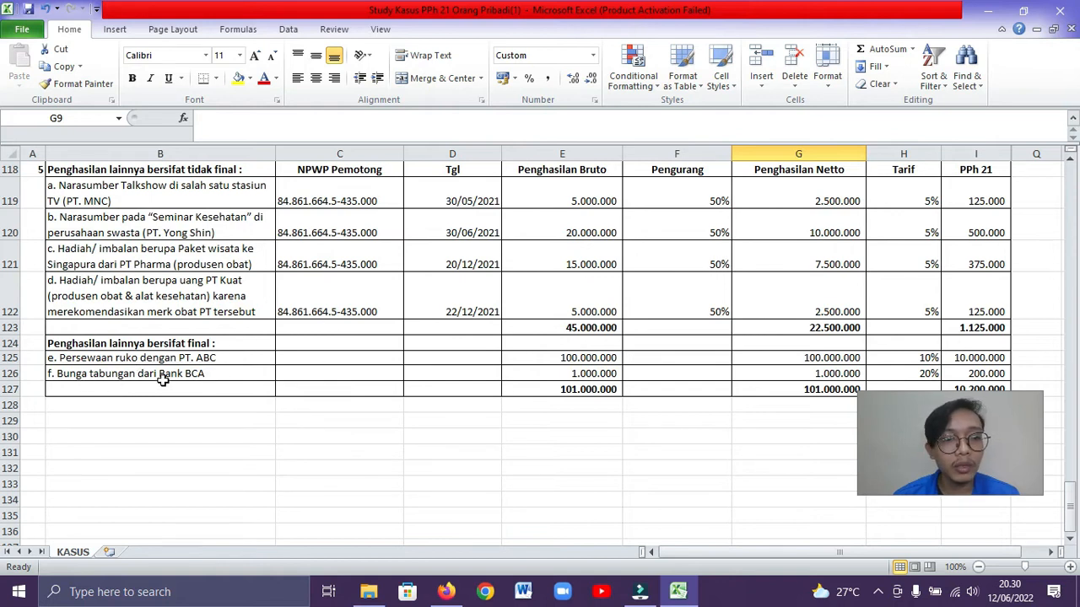
pyautogui.scroll(-1, 894, 298)
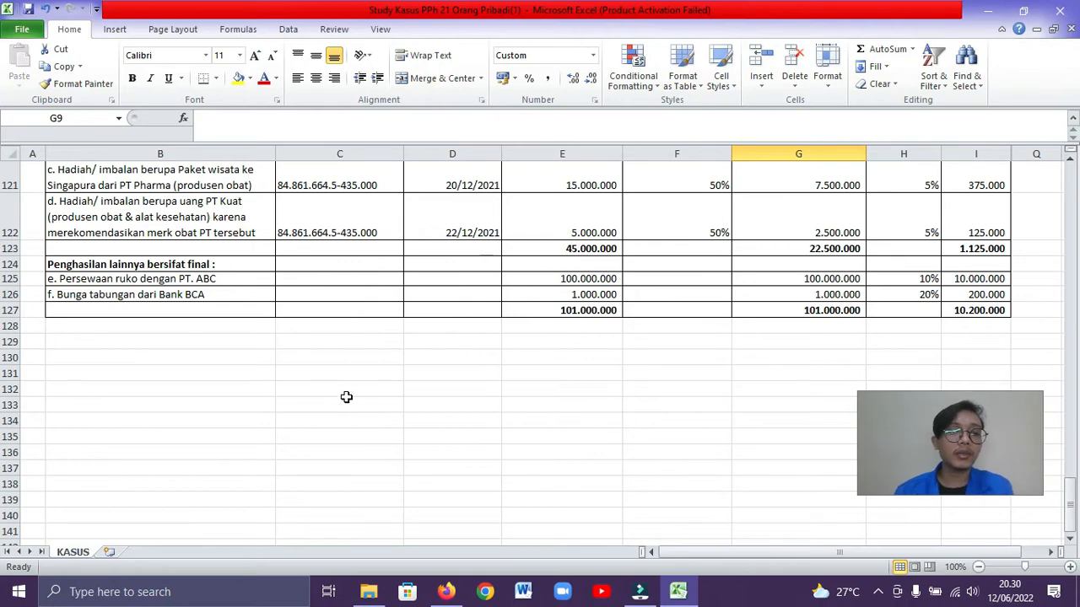
pyautogui.scroll(6, 345, 397)
pyautogui.scroll(20, 517, 299)
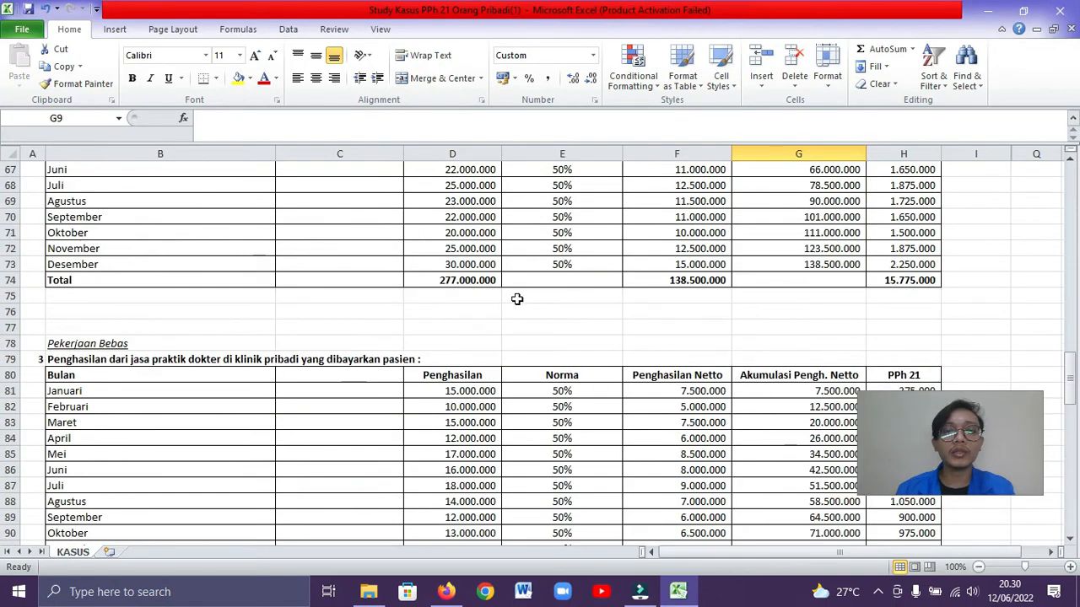
pyautogui.scroll(3, 517, 303)
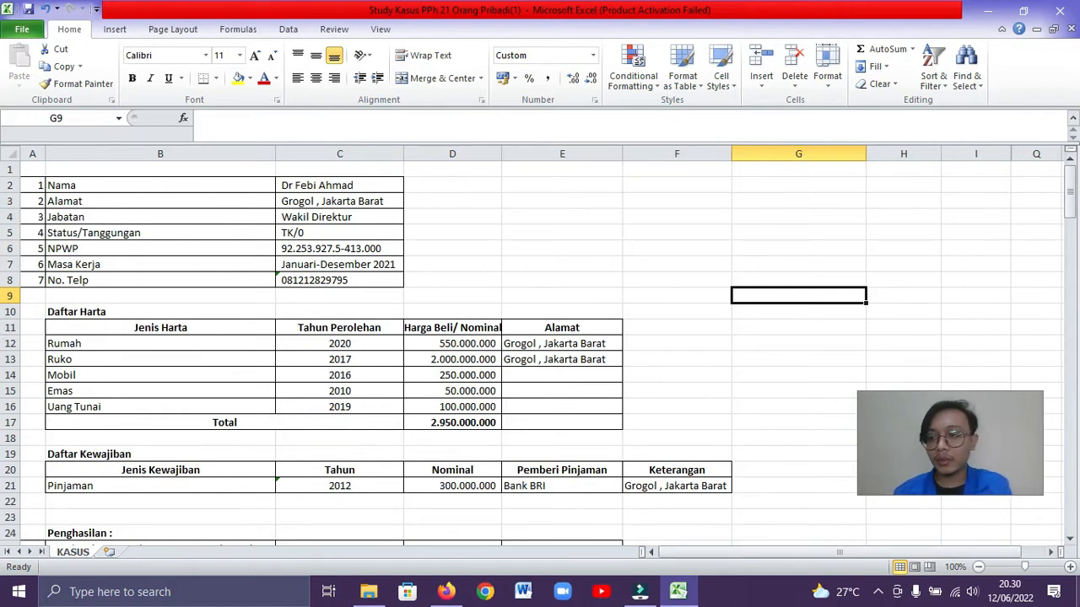
# Launch e-SPT Tahunan PPh Orang Pribadi from the desktop and maximize its window
pyautogui.click(1078, 595)
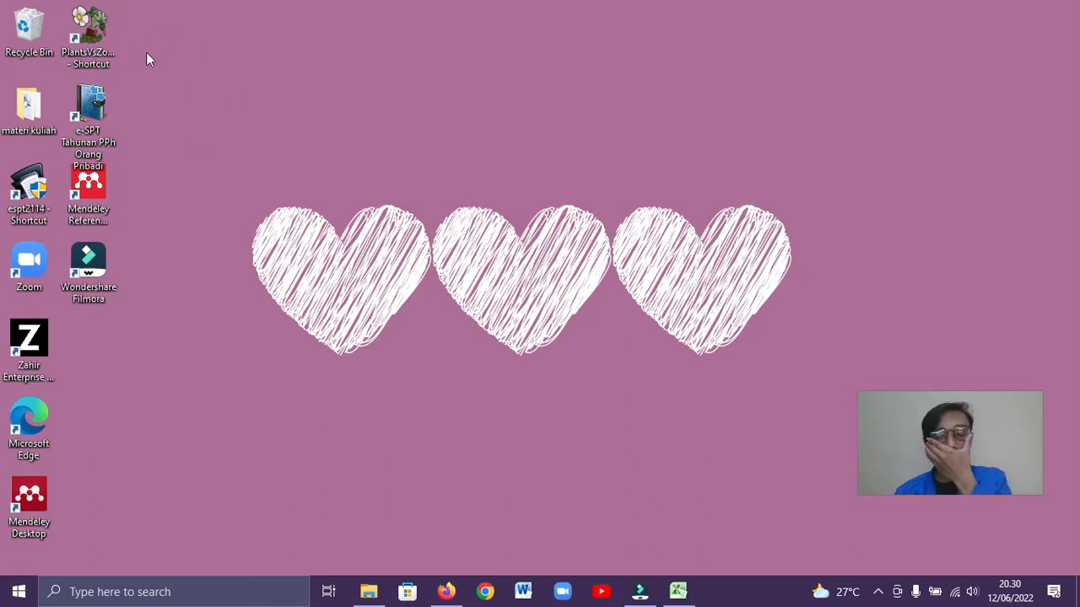
pyautogui.doubleClick(95, 109)
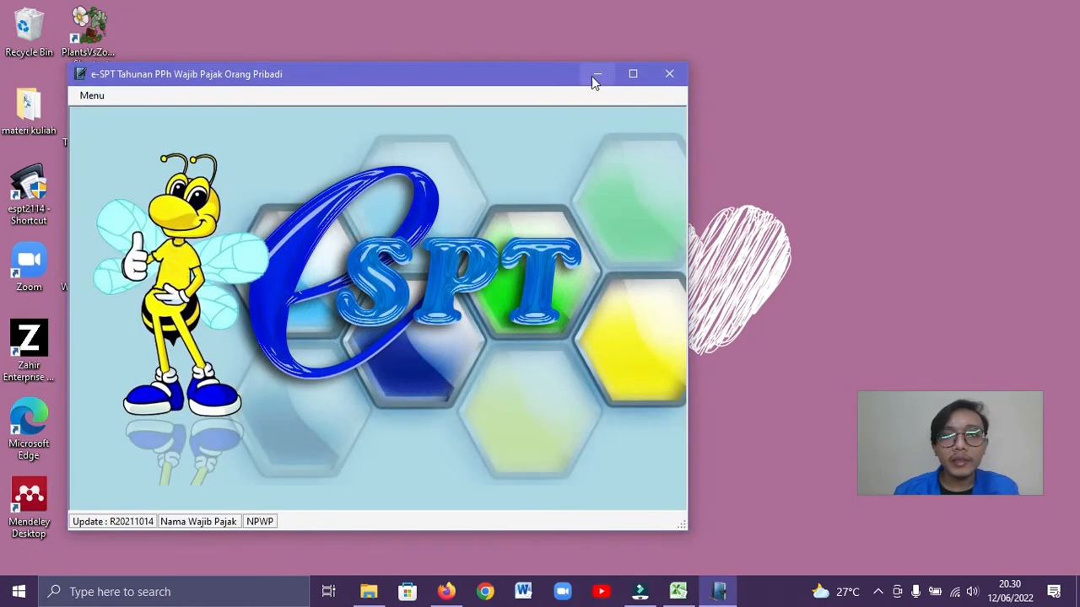
pyautogui.click(633, 74)
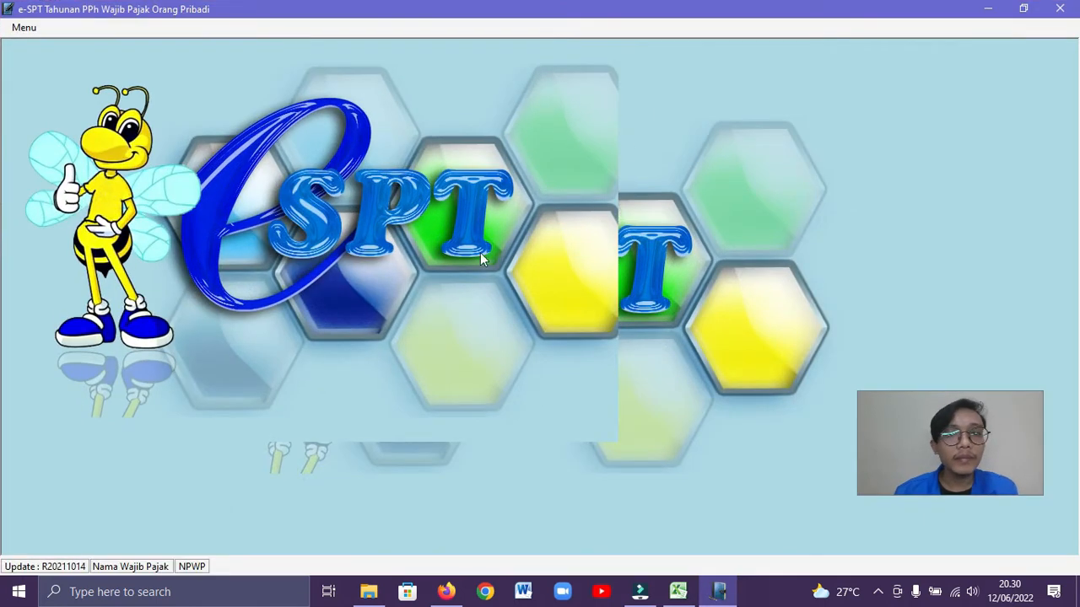
# Connect to the Access database file "data" in the Database folder
pyautogui.click(25, 28)
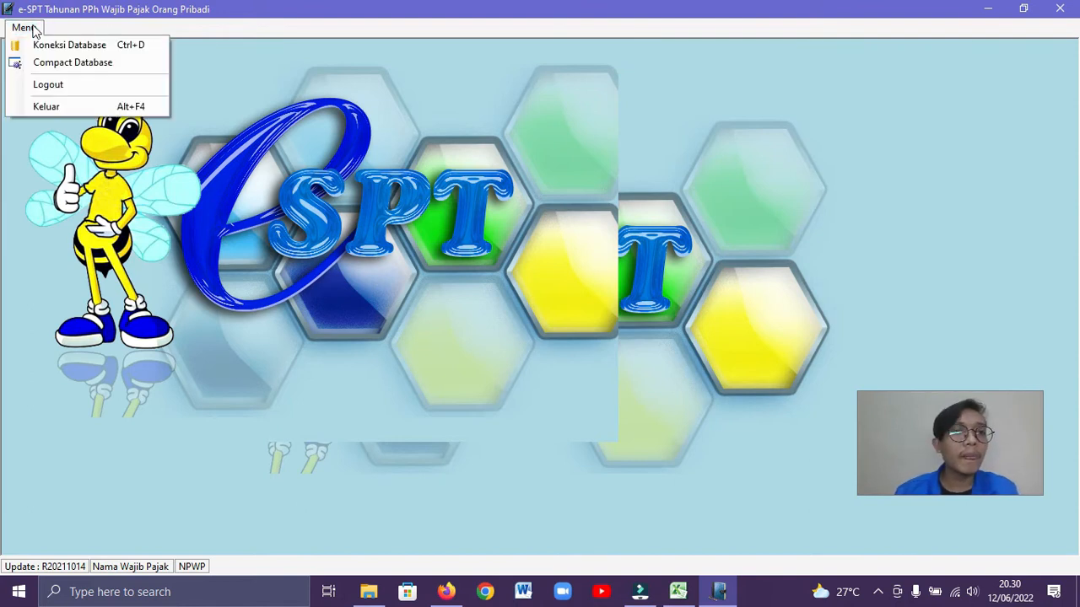
pyautogui.click(131, 47)
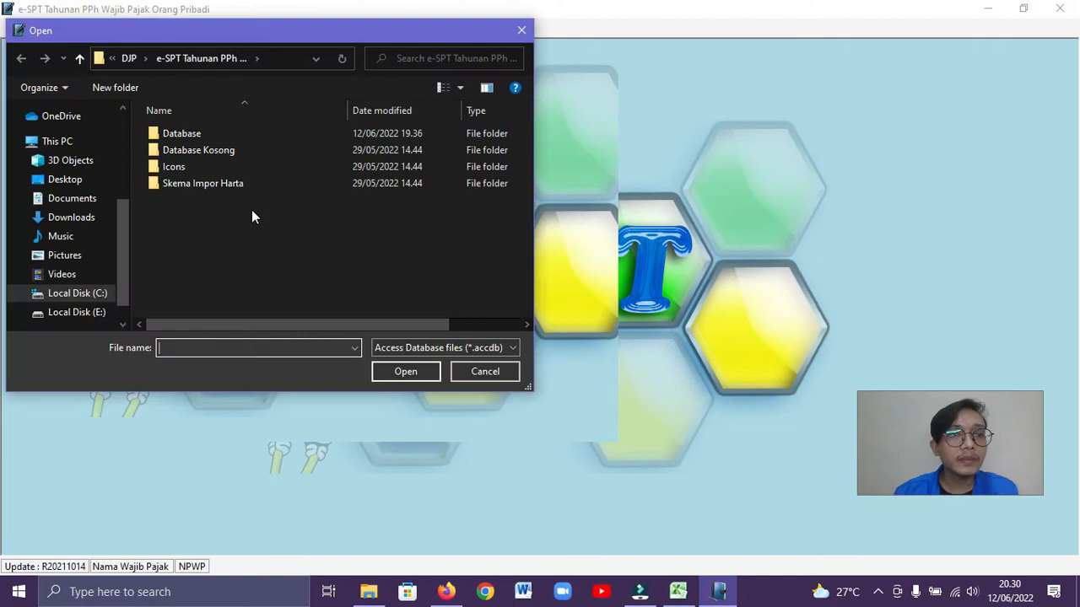
pyautogui.doubleClick(209, 136)
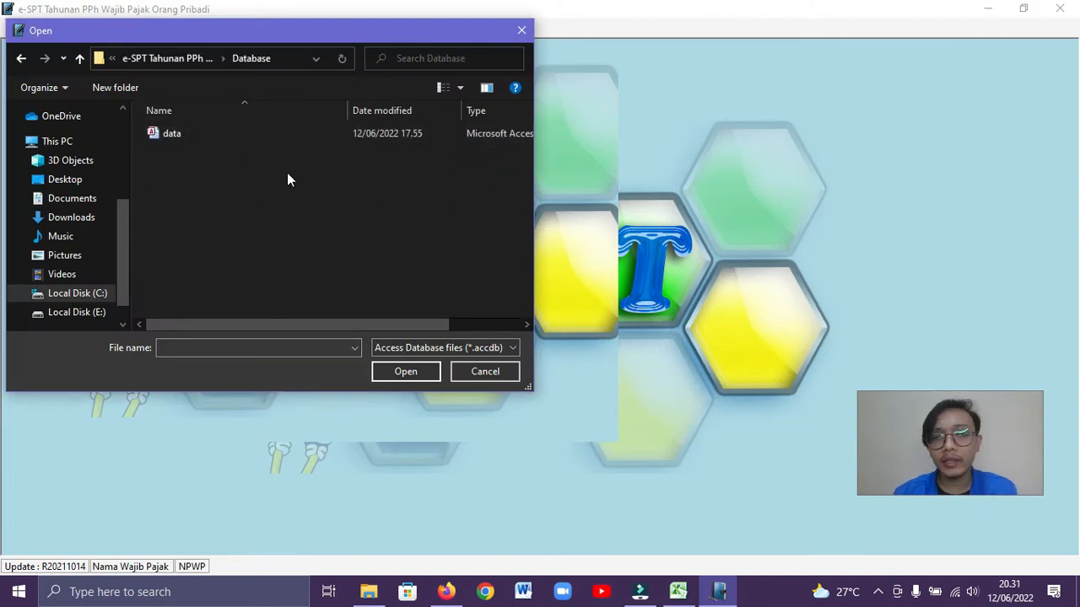
pyautogui.doubleClick(217, 134)
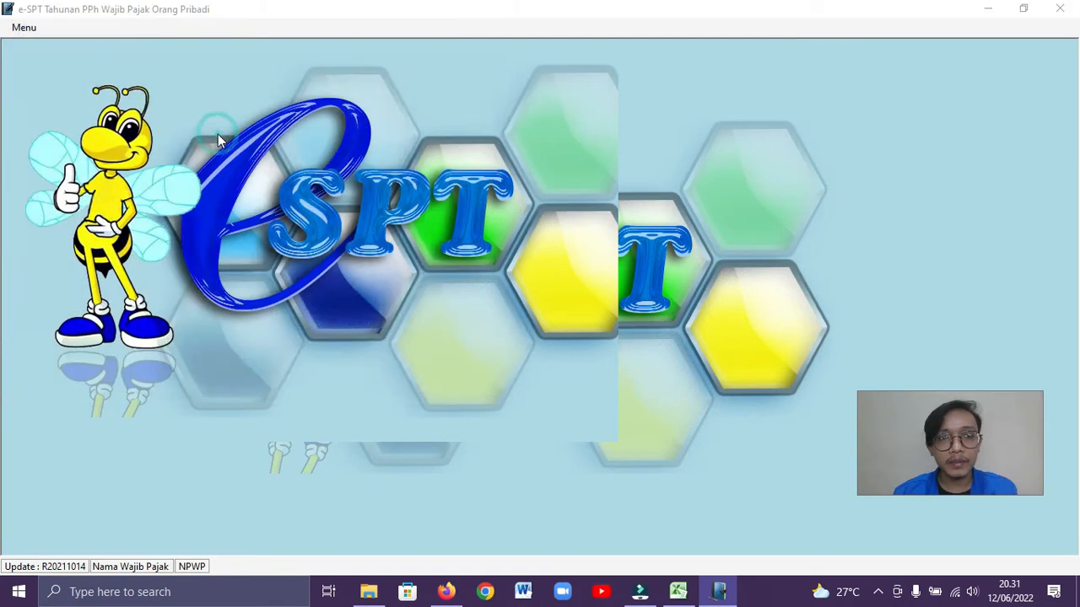
# Log in as Administrator by entering the account password
pyautogui.click(526, 293)
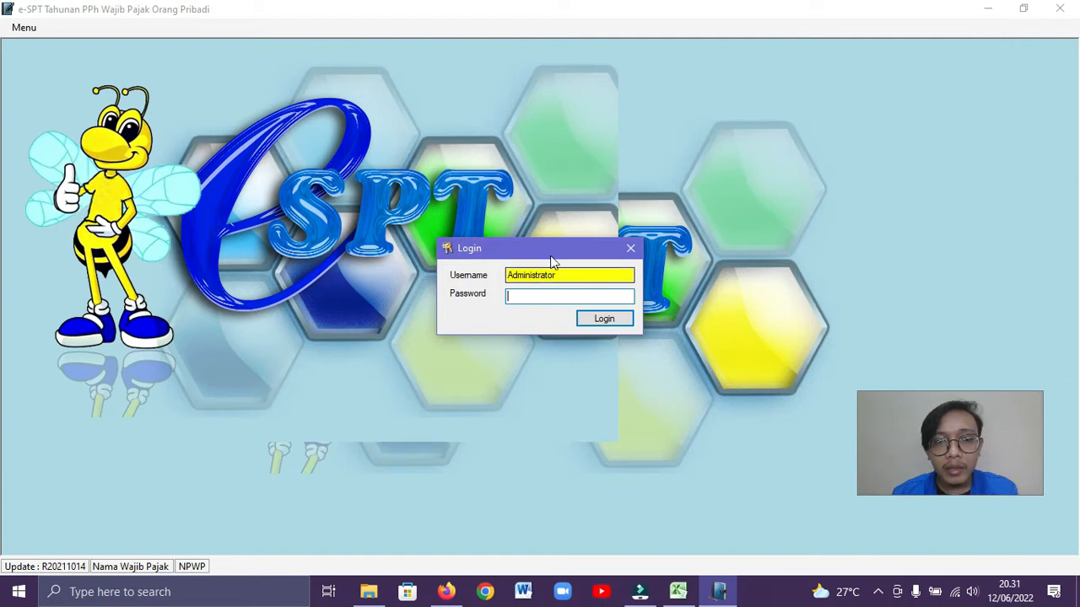
pyautogui.click(530, 297)
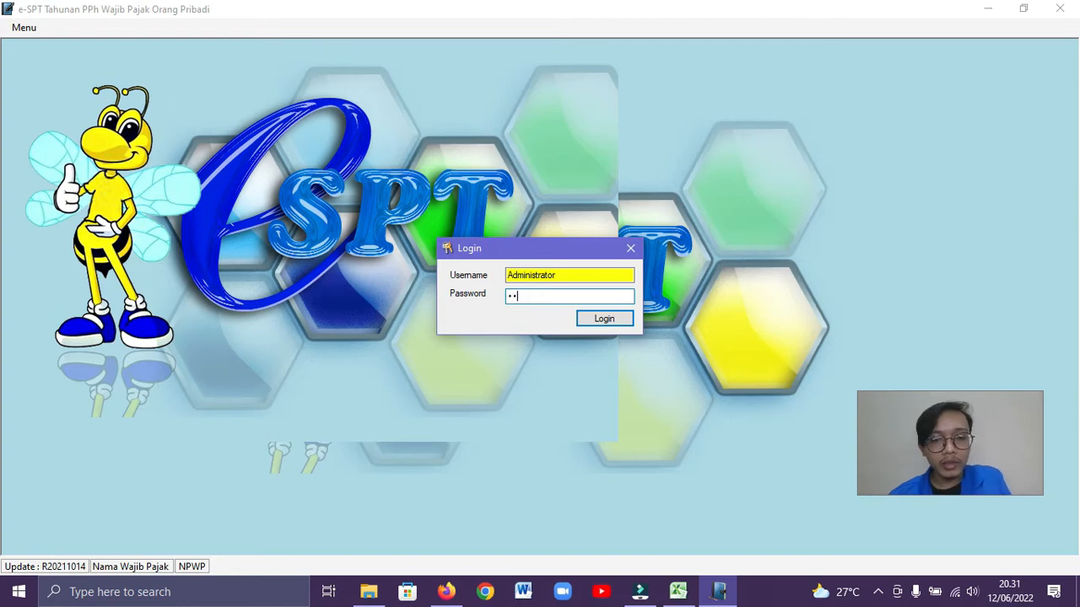
pyautogui.click(604, 320)
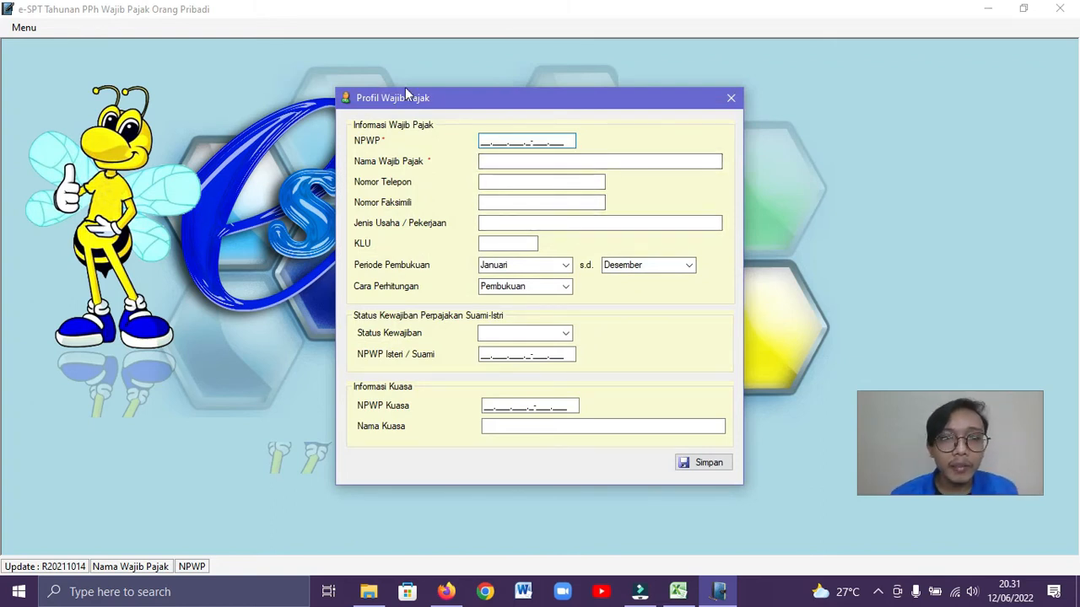
# Enter the taxpayer's full name with the Dr. title and the phone number in the Profil Wajib Pajak form
pyautogui.click(508, 162)
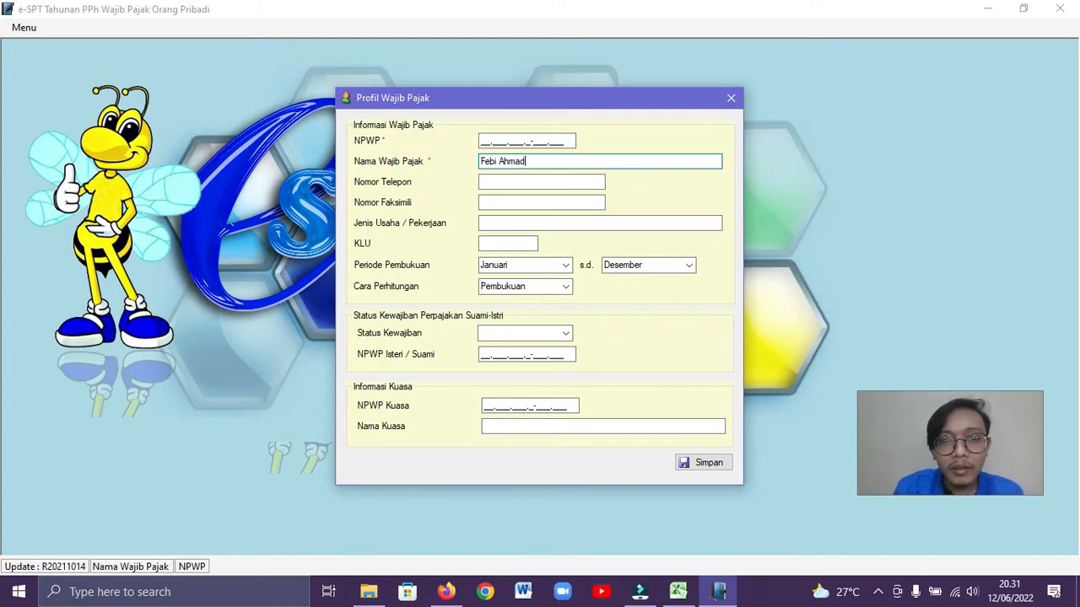
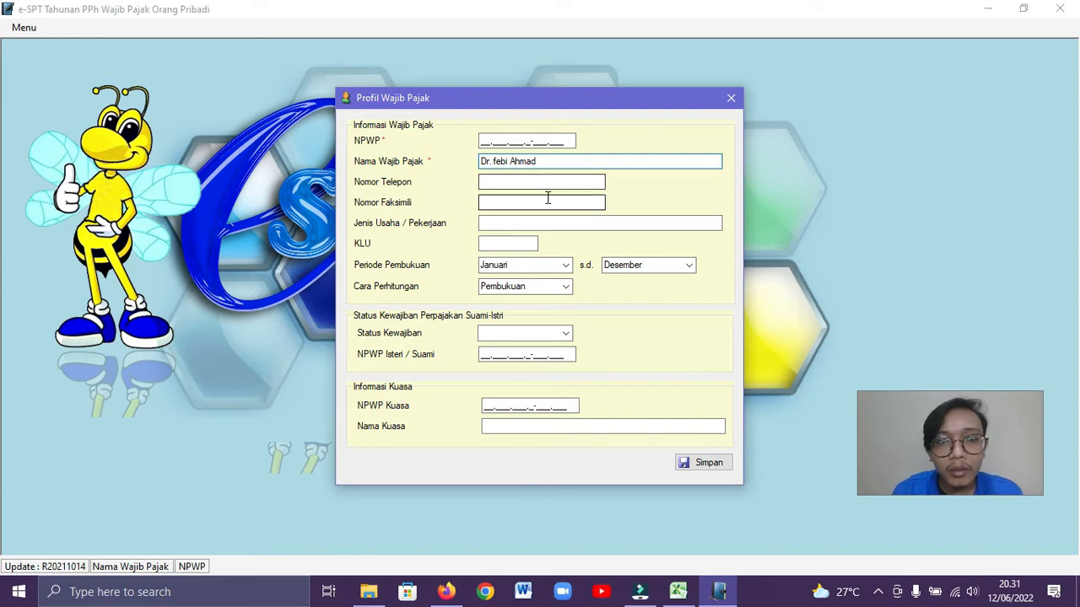
pyautogui.moveTo(504, 161); pyautogui.dragTo(492, 161)
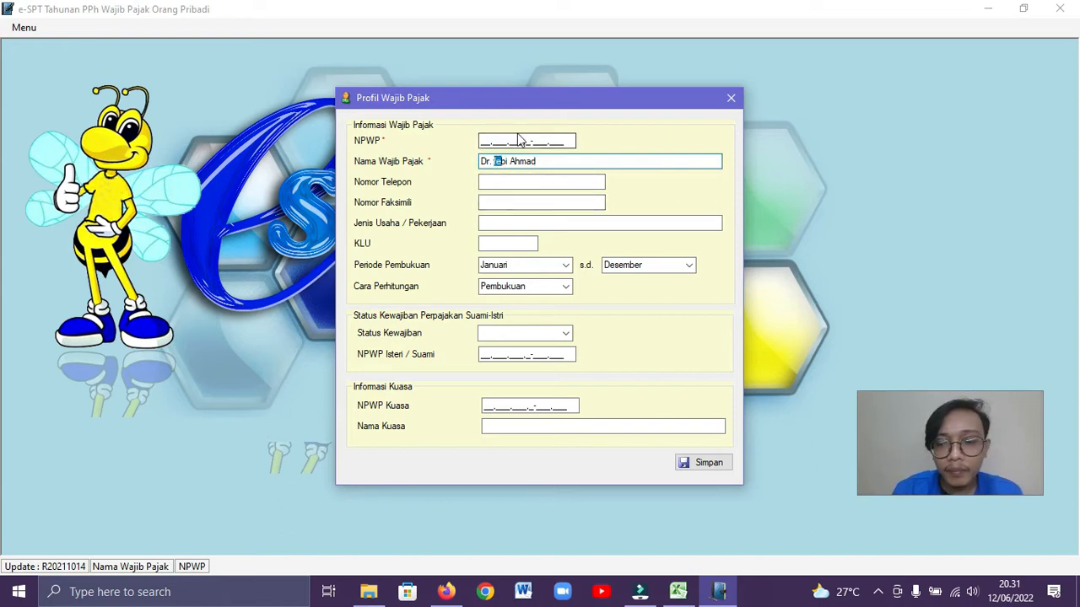
pyautogui.press('BackSpace')
pyautogui.write('Fe')
pyautogui.click(484, 183)
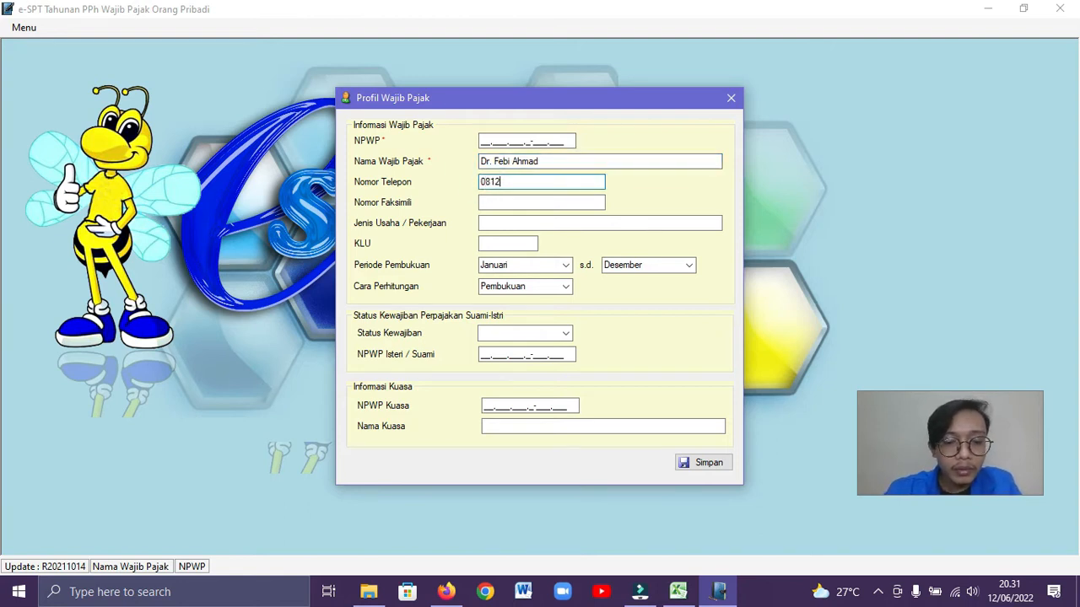
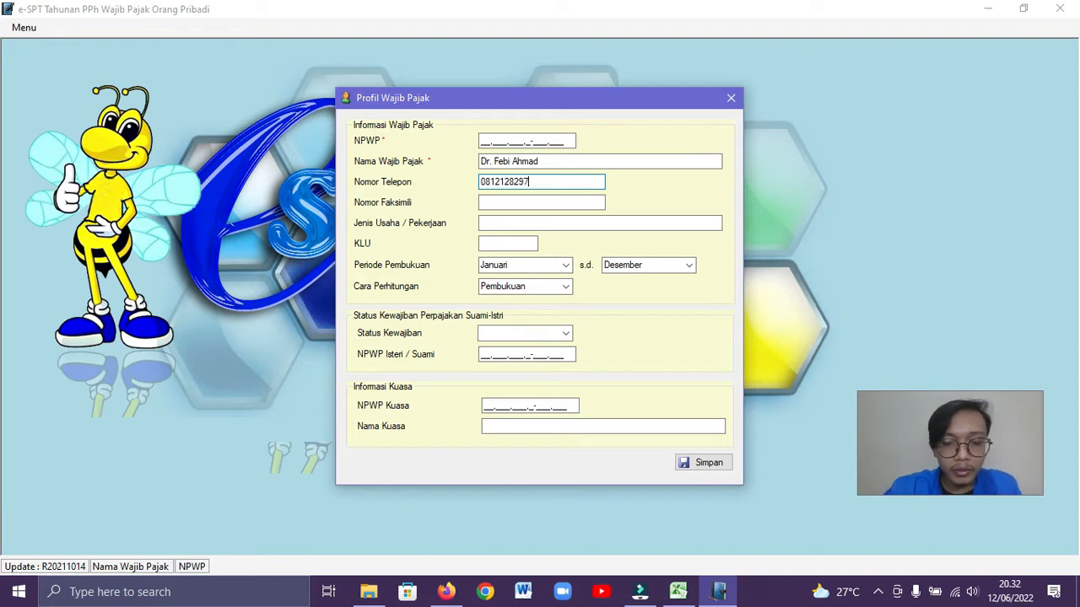
# Set the taxpayer's occupation to Dokter, the KLU to 86202 and the calculation method to Pencatatan
pyautogui.click(497, 222)
pyautogui.write('Dokter')
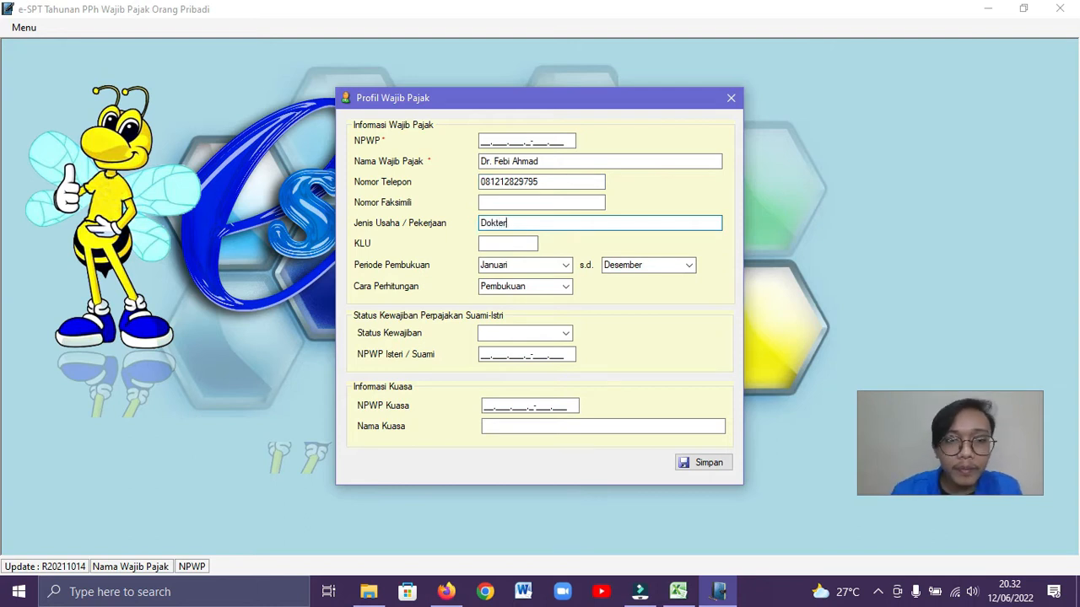
pyautogui.click(505, 243)
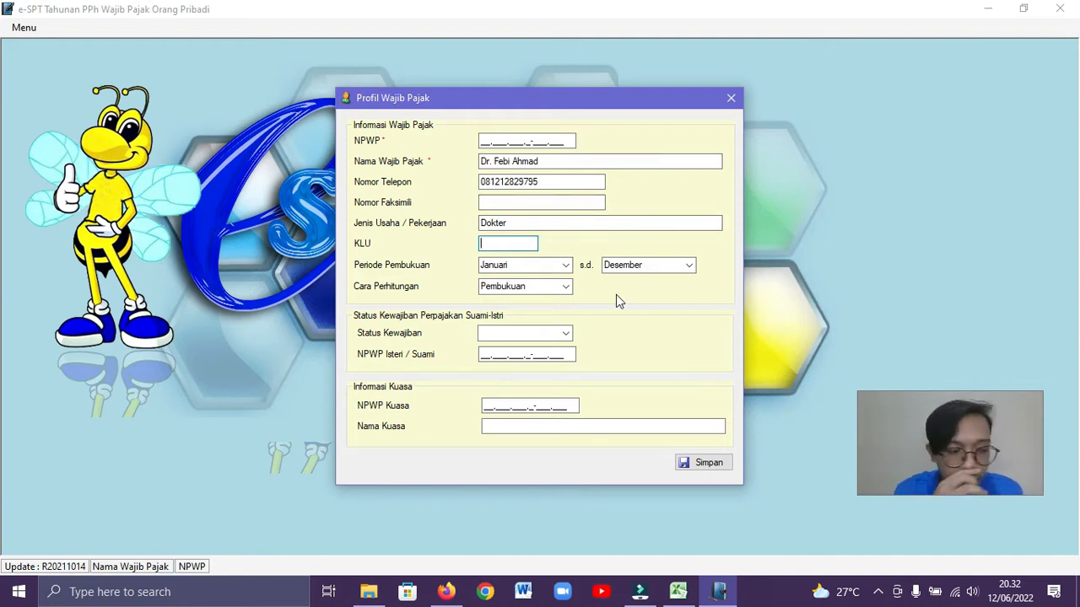
pyautogui.write('86202')
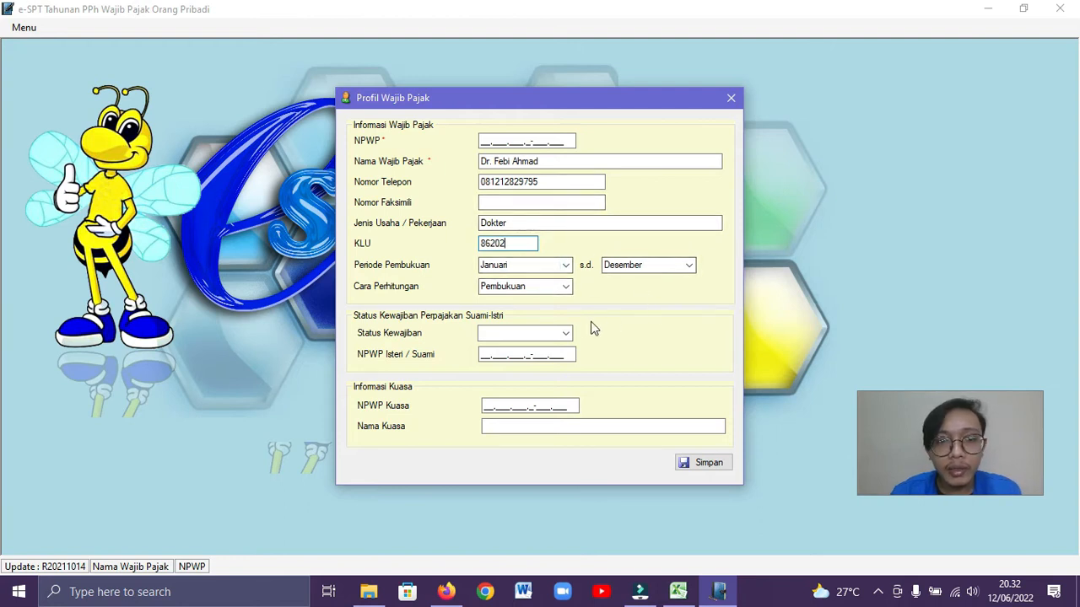
pyautogui.click(566, 287)
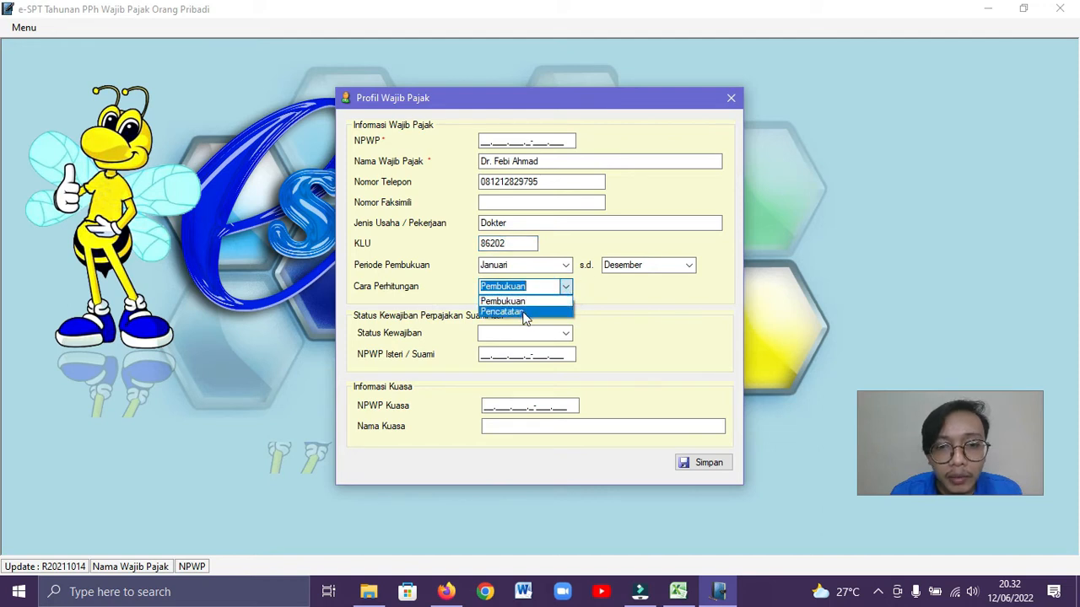
pyautogui.click(524, 312)
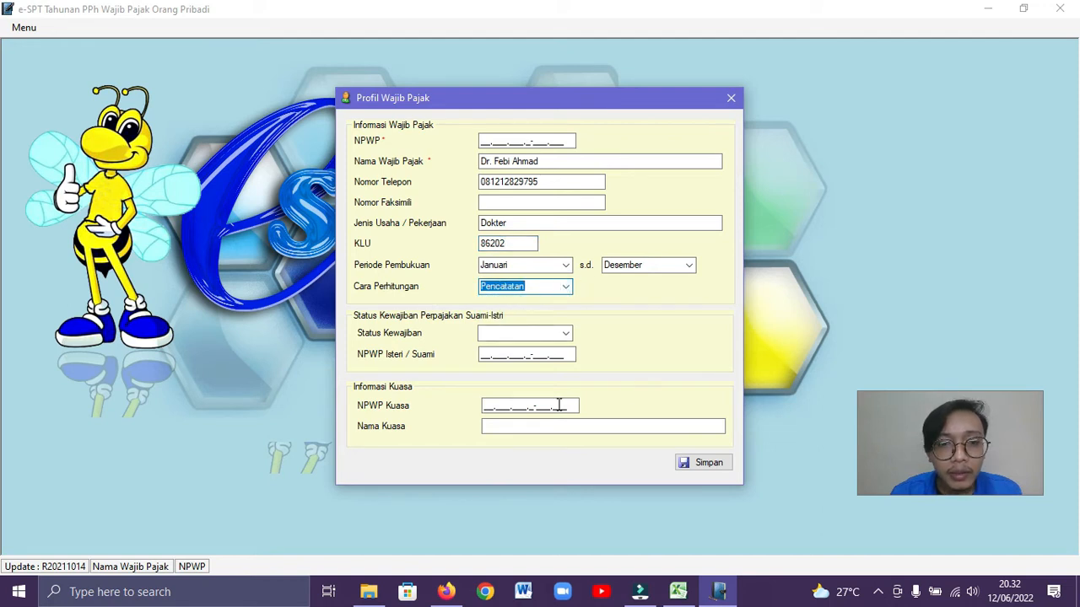
# Fill in the taxpayer's NPWP, checking it against the Excel case study workbook, and save the profile
pyautogui.click(482, 141)
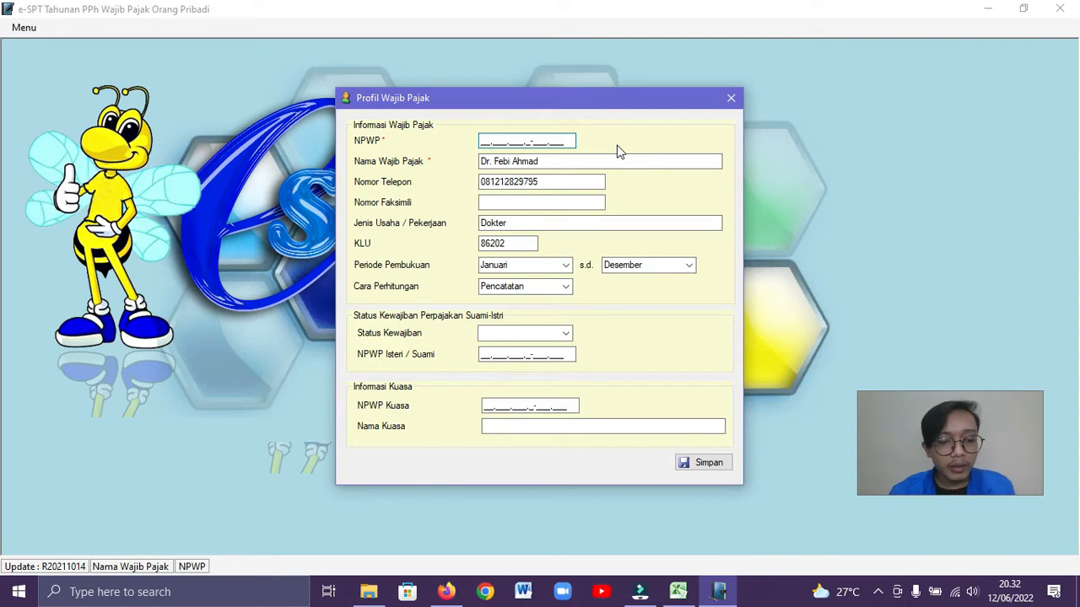
pyautogui.hotkey('alt', 'Tab')
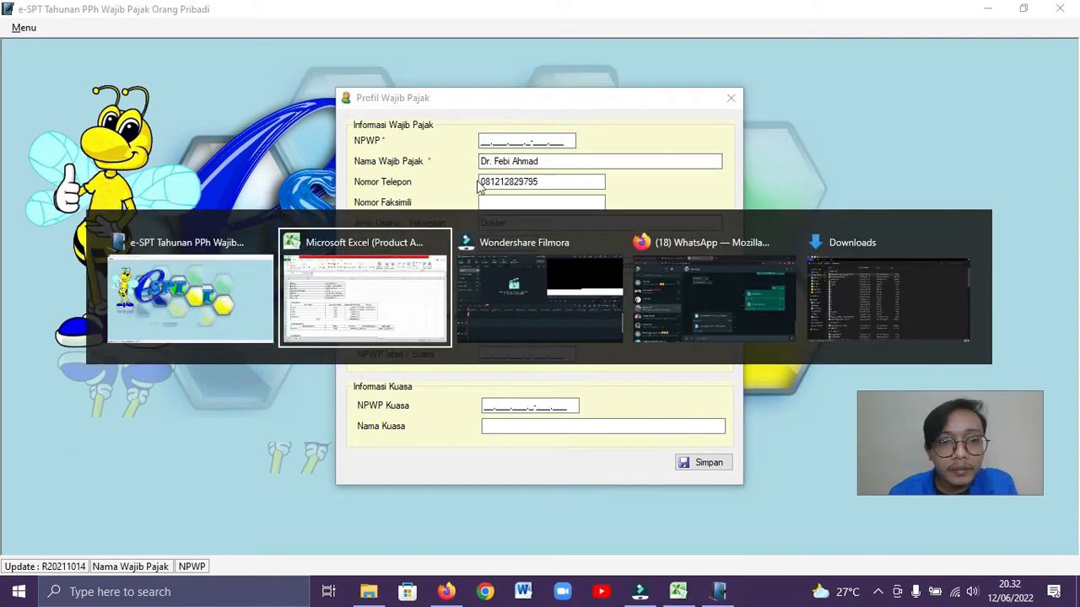
pyautogui.hotkey('alt', 'Tab')
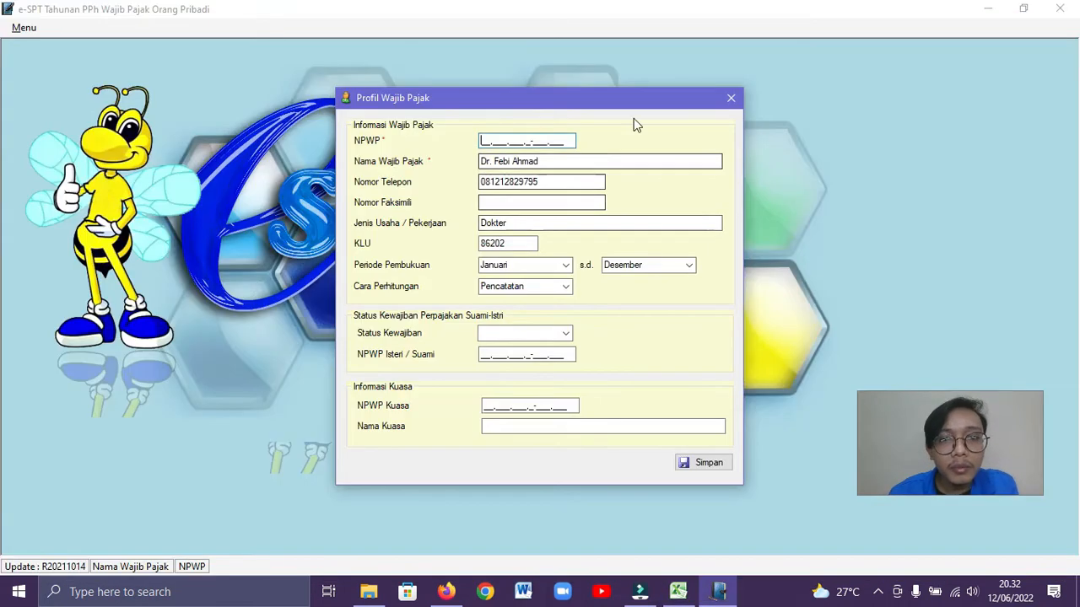
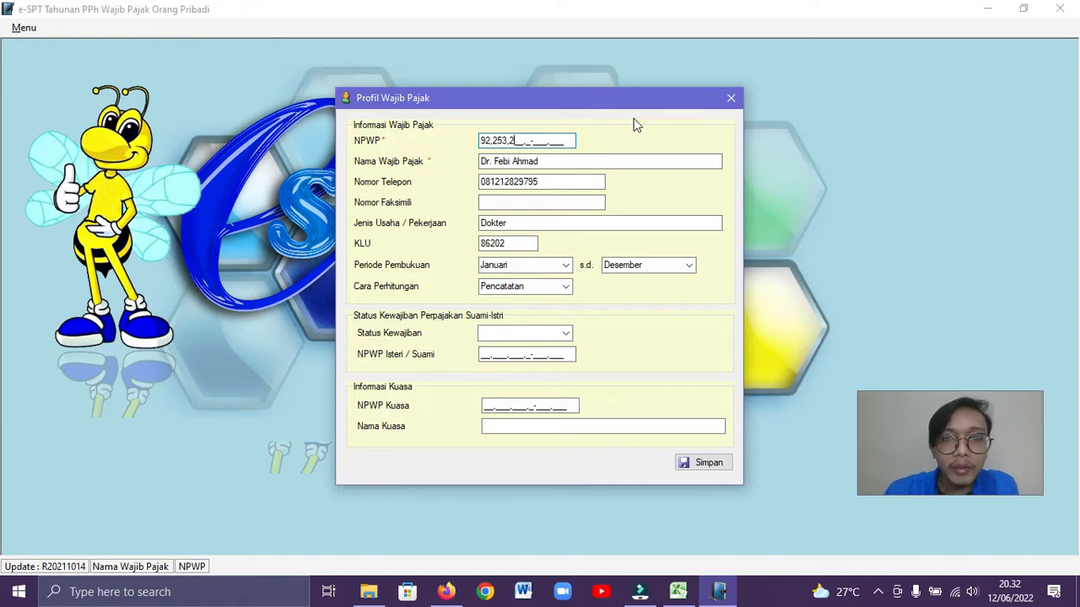
pyautogui.hotkey('alt', 'Tab')
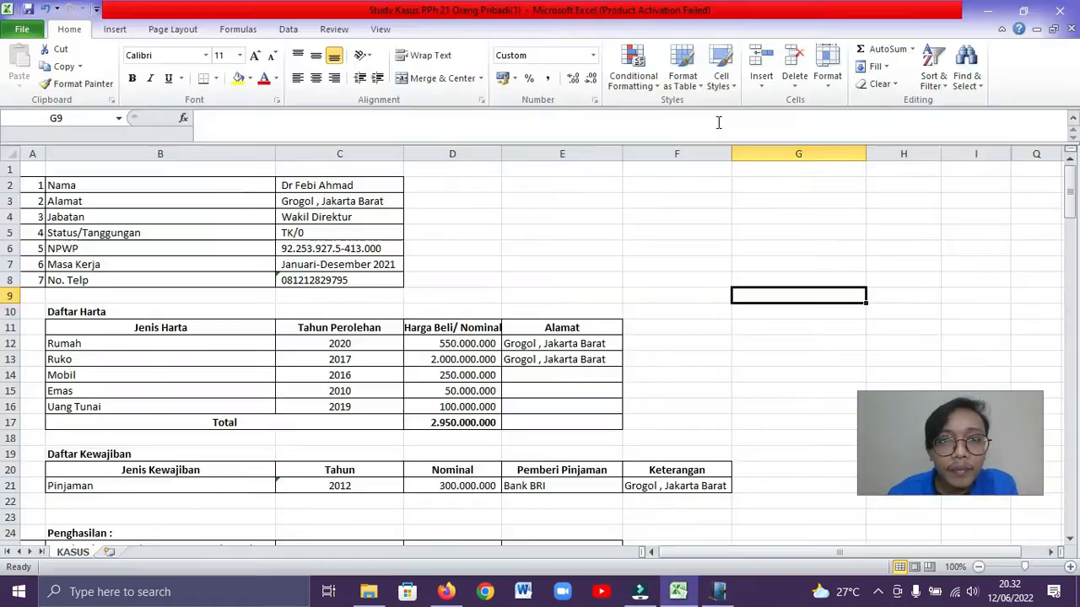
pyautogui.hotkey('alt', 'Tab')
pyautogui.hotkey('alt', 'Tab')
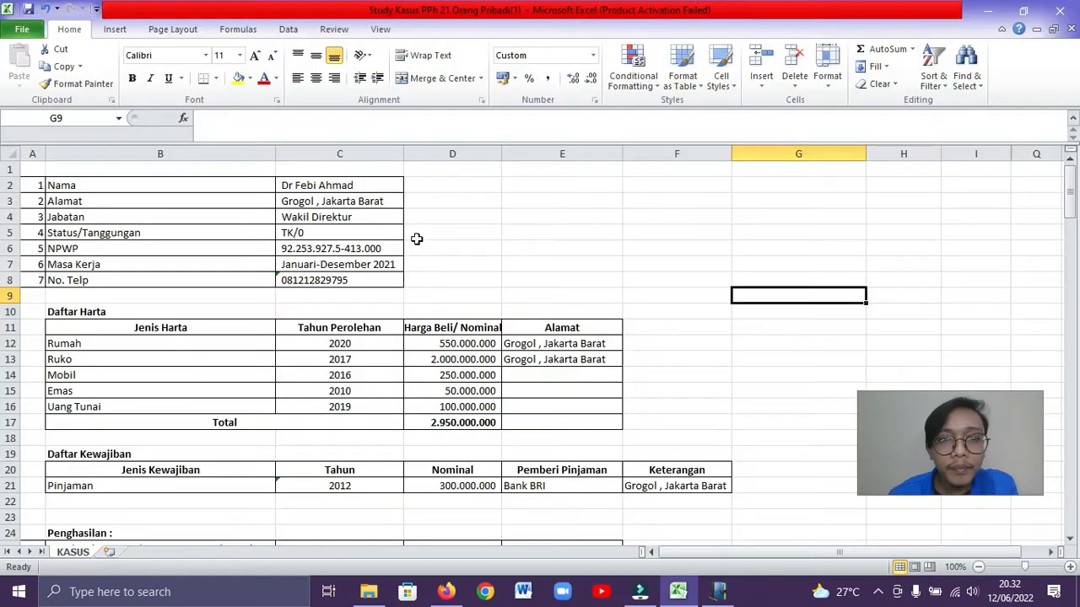
pyautogui.hotkey('alt', 'Tab')
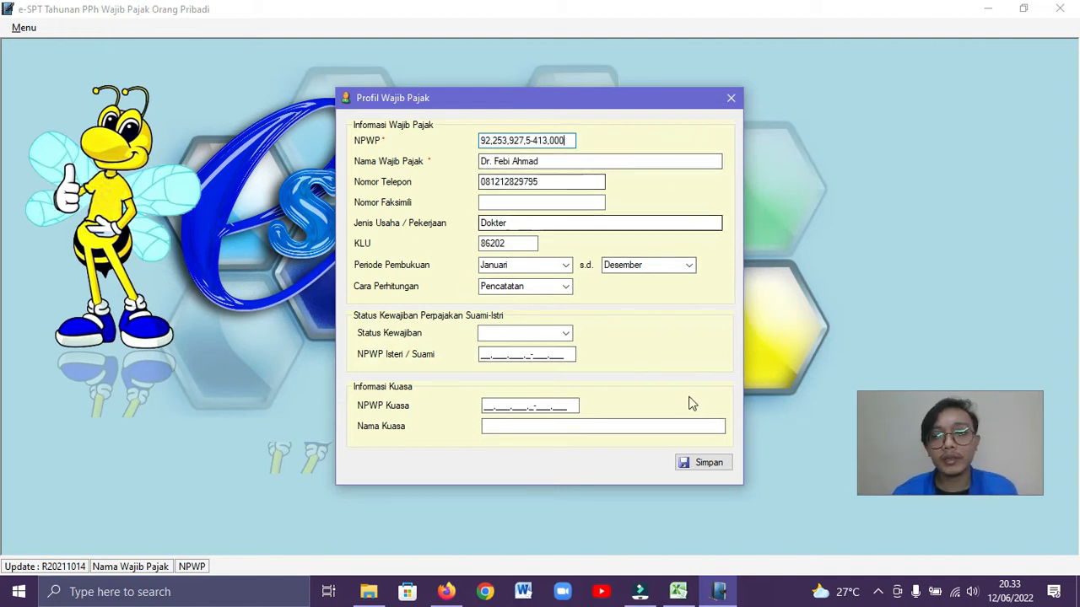
pyautogui.click(700, 469)
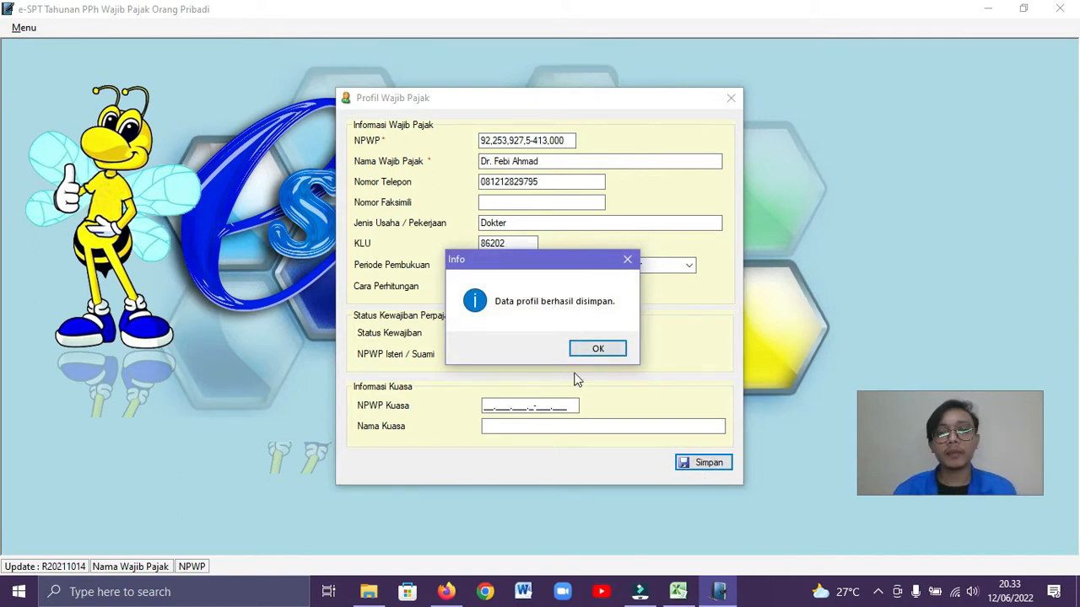
pyautogui.click(596, 354)
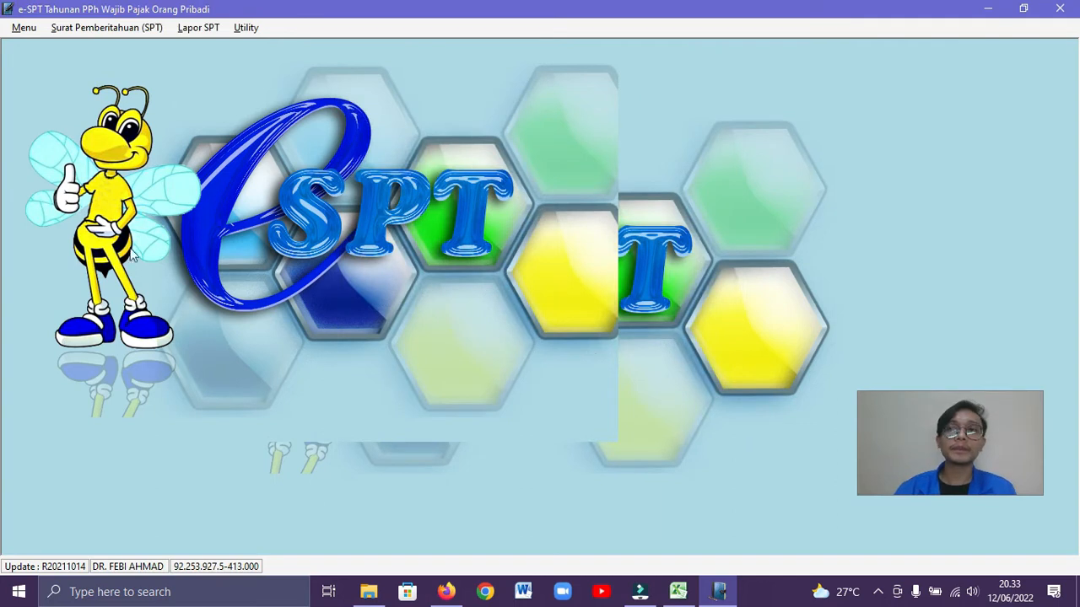
# In the PTKP settings, set the 2013–2014 entry's PTKP to 54.000.000 and PTKP Tanggungan to 4.500.000
pyautogui.click(243, 30)
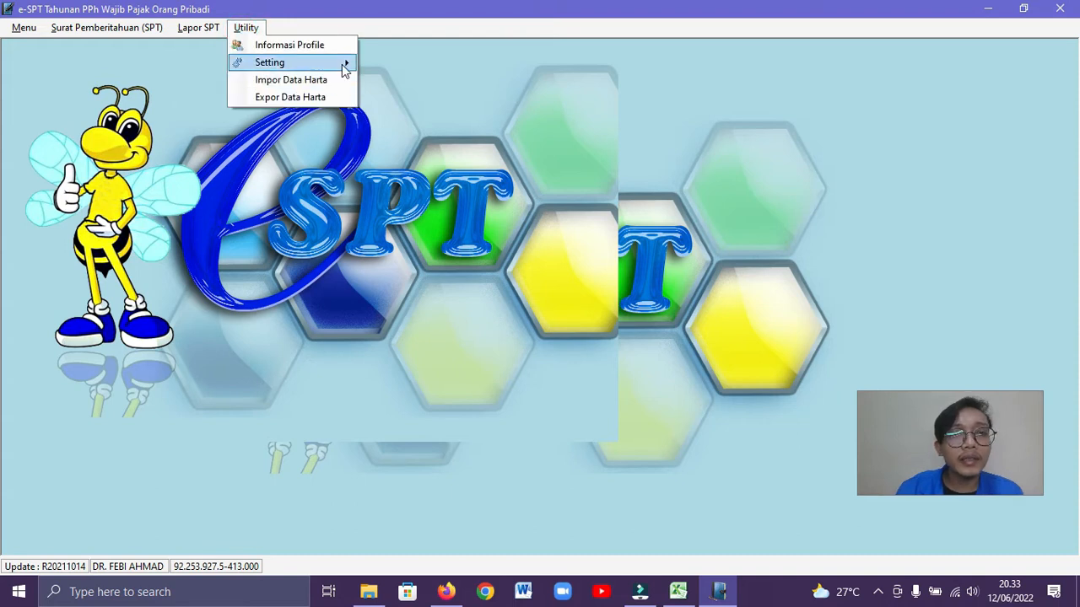
pyautogui.moveTo(345, 69)
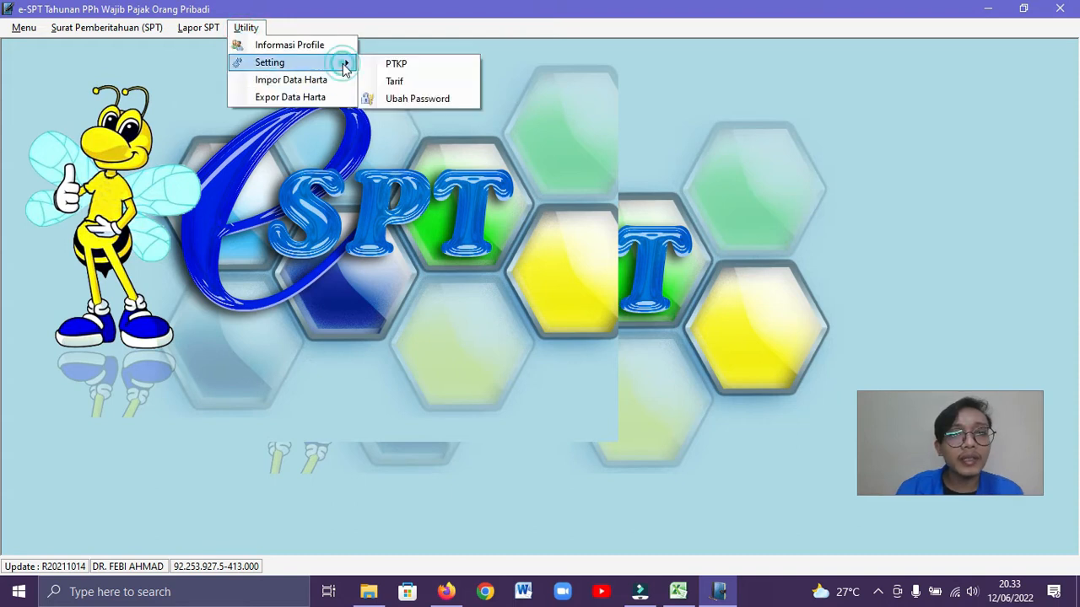
pyautogui.click(413, 73)
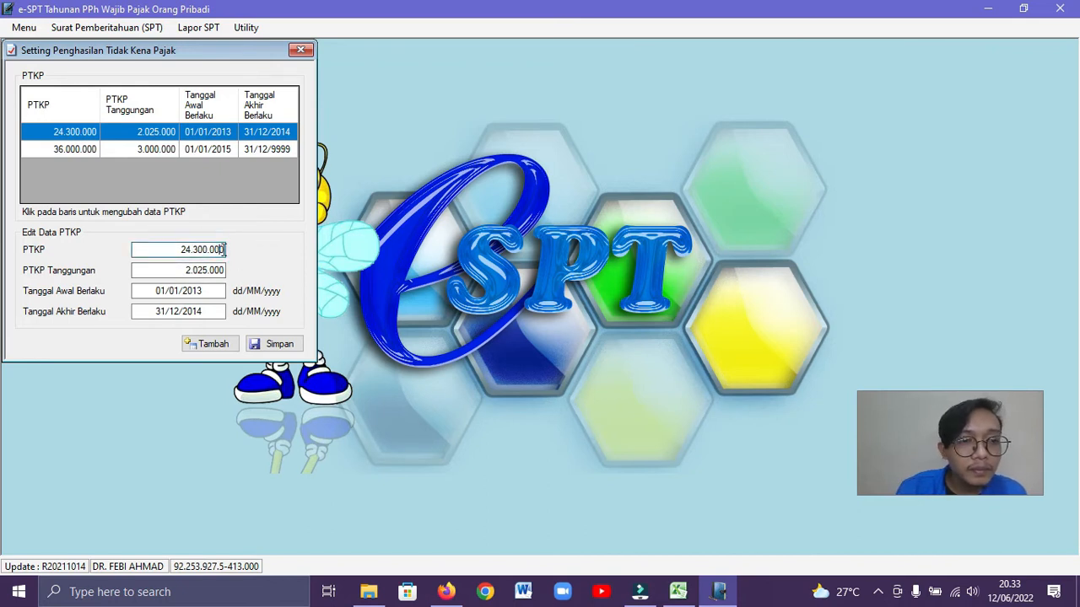
pyautogui.press('BackSpace')
pyautogui.press('BackSpace')
pyautogui.press('BackSpace')
pyautogui.press('BackSpace')
pyautogui.press('BackSpace')
pyautogui.press('BackSpace')
pyautogui.press('BackSpace')
pyautogui.press('BackSpace')
pyautogui.press('BackSpace')
pyautogui.press('BackSpace')
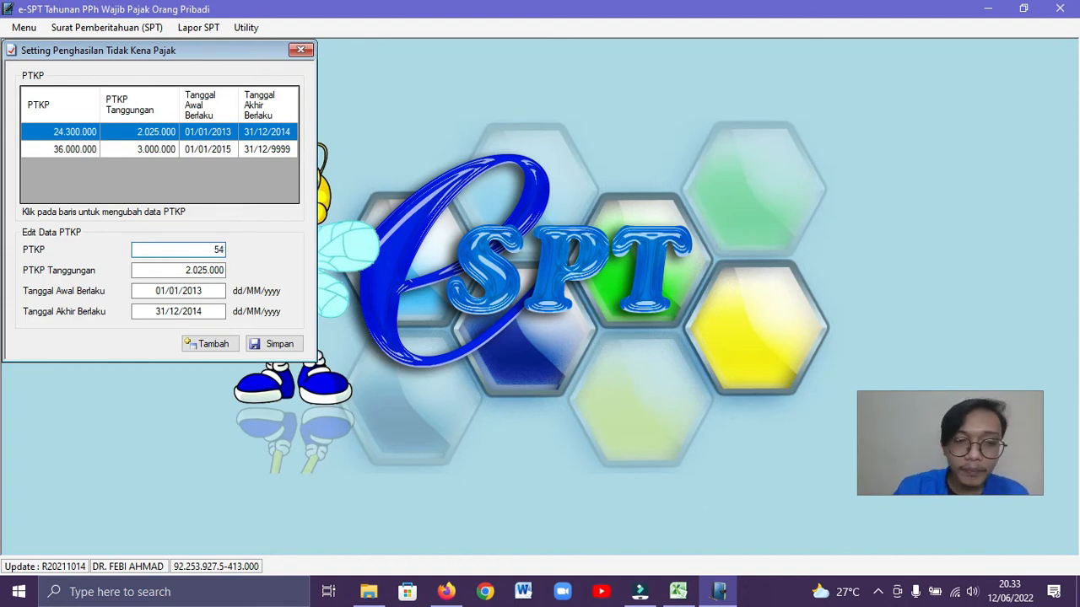
pyautogui.click(175, 270)
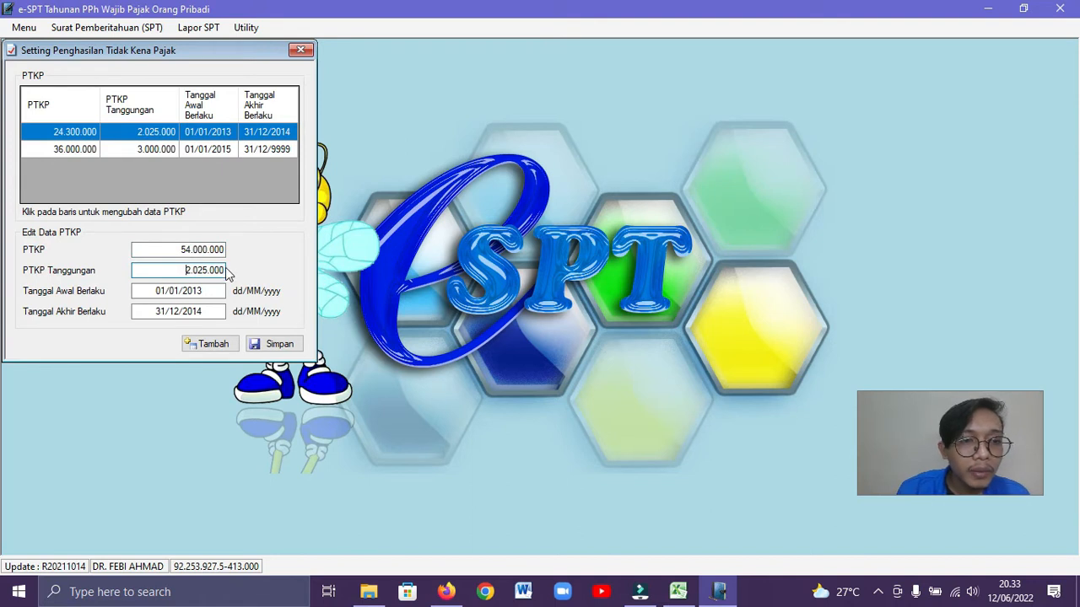
pyautogui.press('Delete')
pyautogui.press('Delete')
pyautogui.press('Delete')
pyautogui.press('Delete')
pyautogui.press('Delete')
pyautogui.press('Delete')
pyautogui.press('Delete')
pyautogui.press('Delete')
pyautogui.press('Delete')
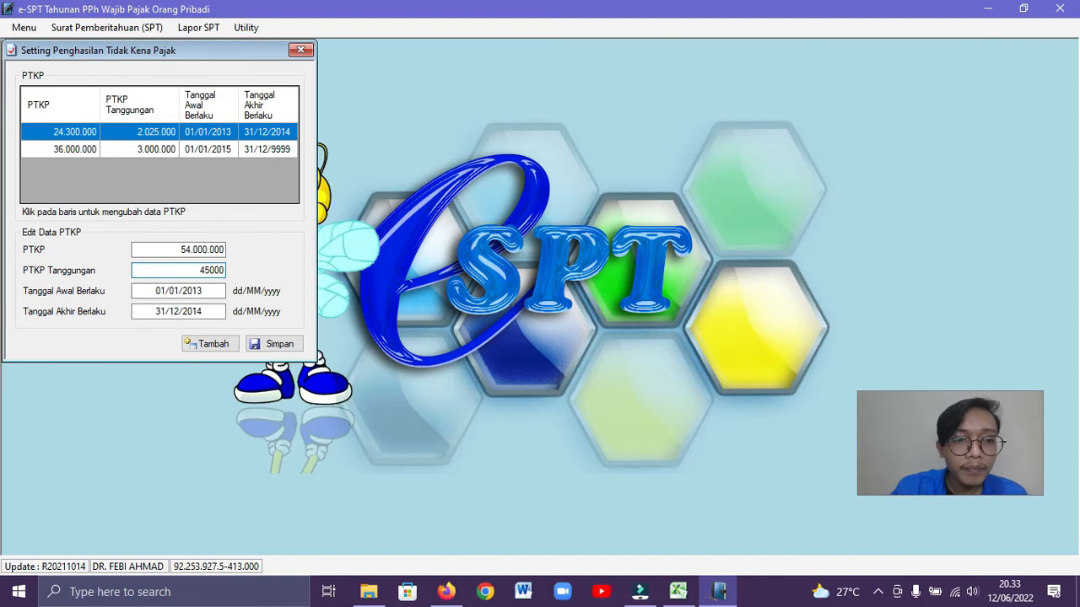
# Set the PTKP entry's validity from 21/06/2016 to 11/06/2022, save it and close the PTKP settings
pyautogui.click(217, 293)
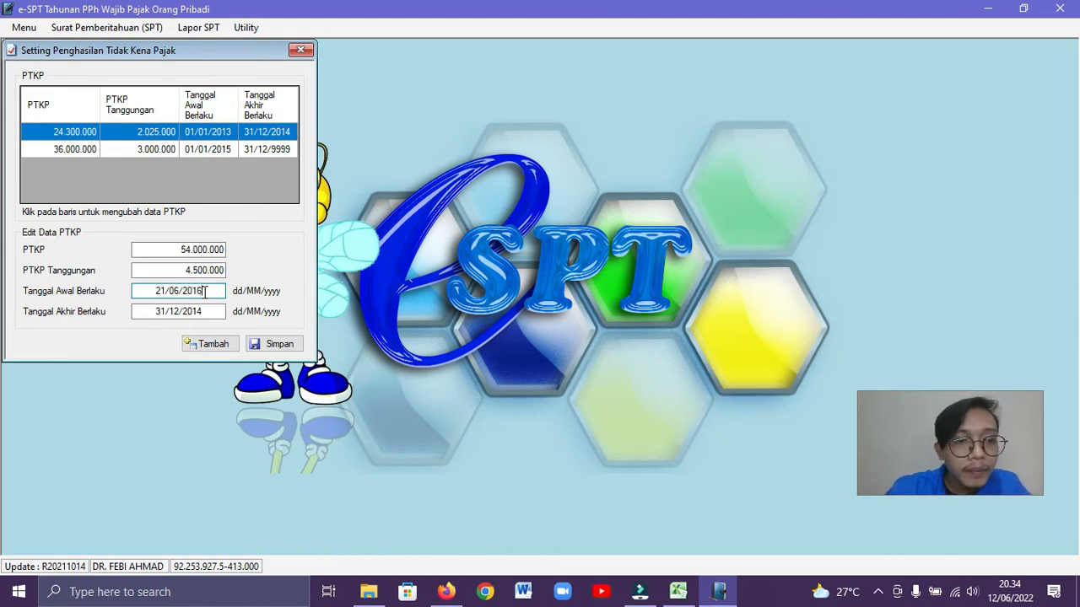
pyautogui.click(207, 311)
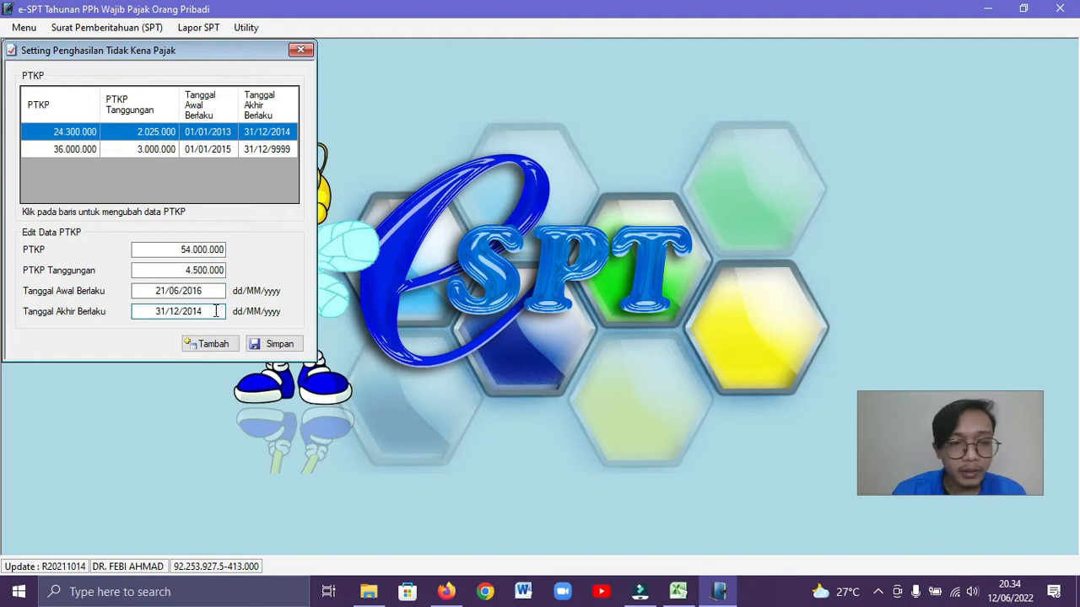
pyautogui.press('BackSpace')
pyautogui.press('BackSpace')
pyautogui.press('BackSpace')
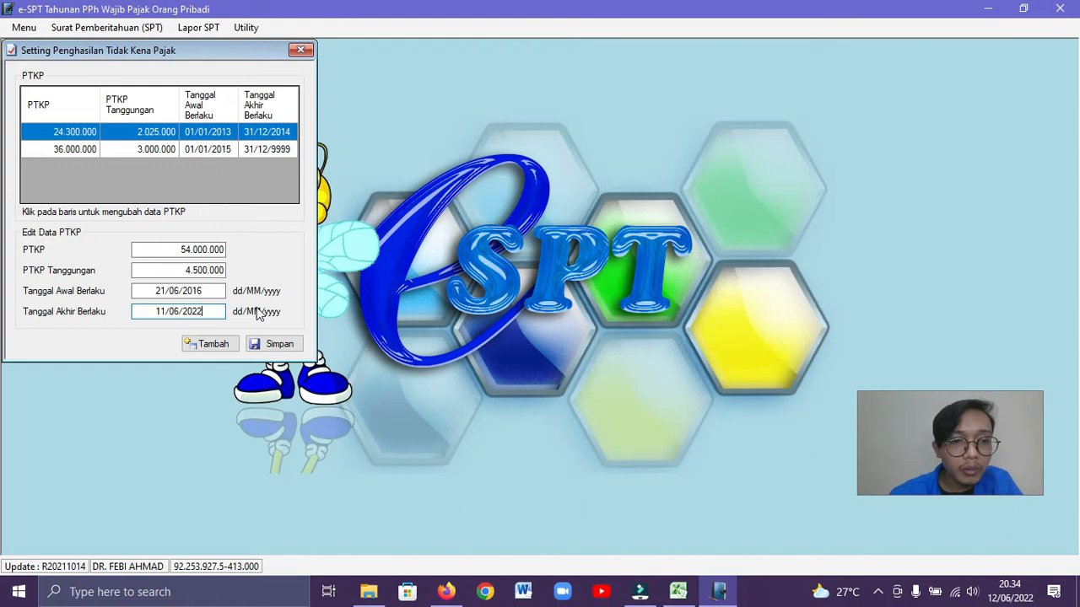
pyautogui.click(279, 344)
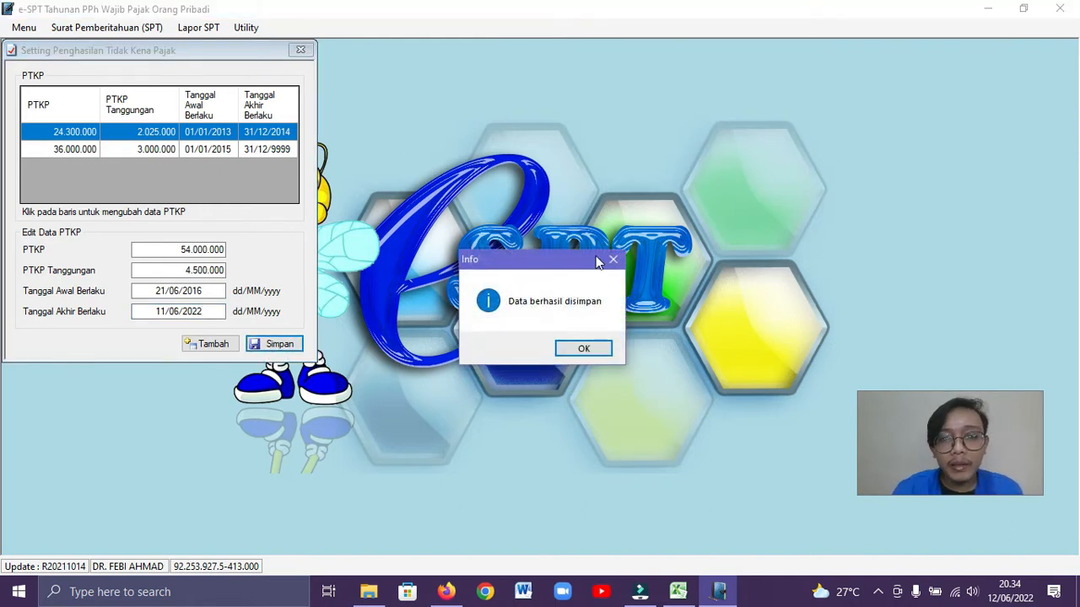
pyautogui.click(588, 353)
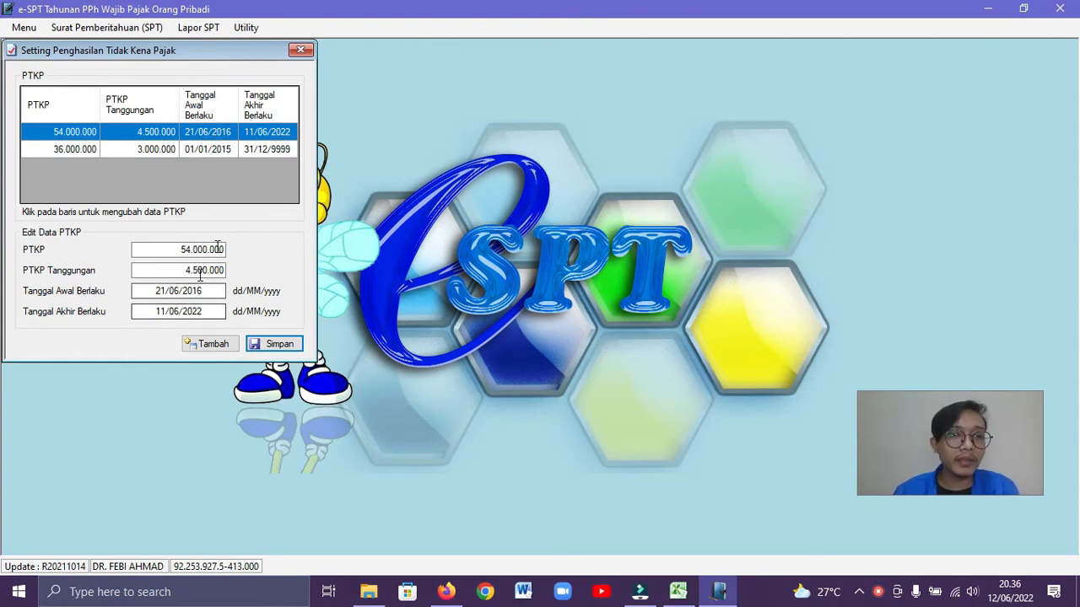
pyautogui.click(300, 50)
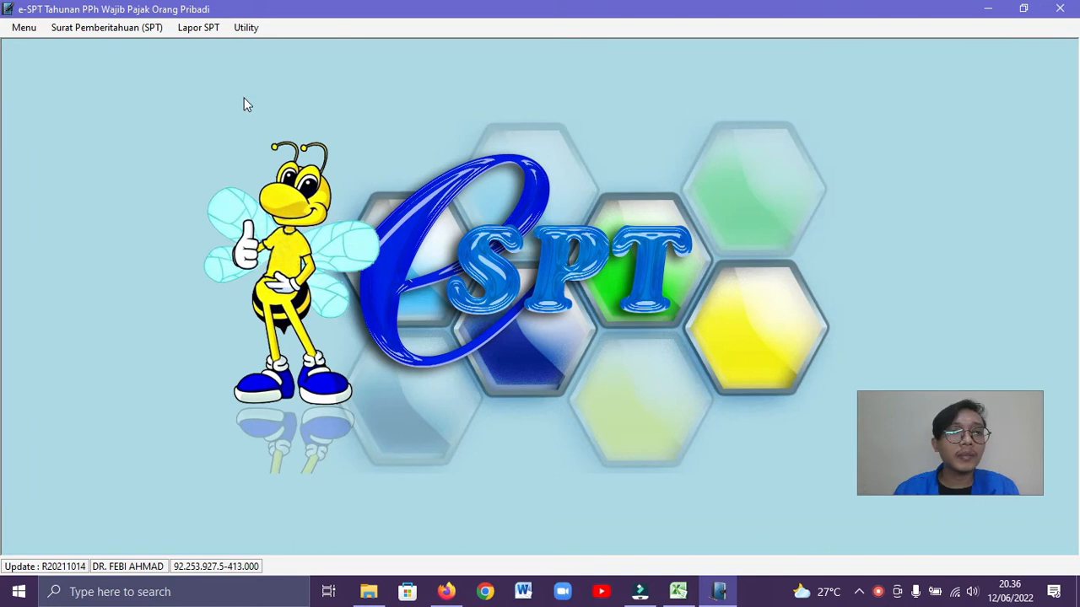
# Open the Lapisan Tarif PPh settings and save the first tariff layer with its existing values
pyautogui.click(248, 31)
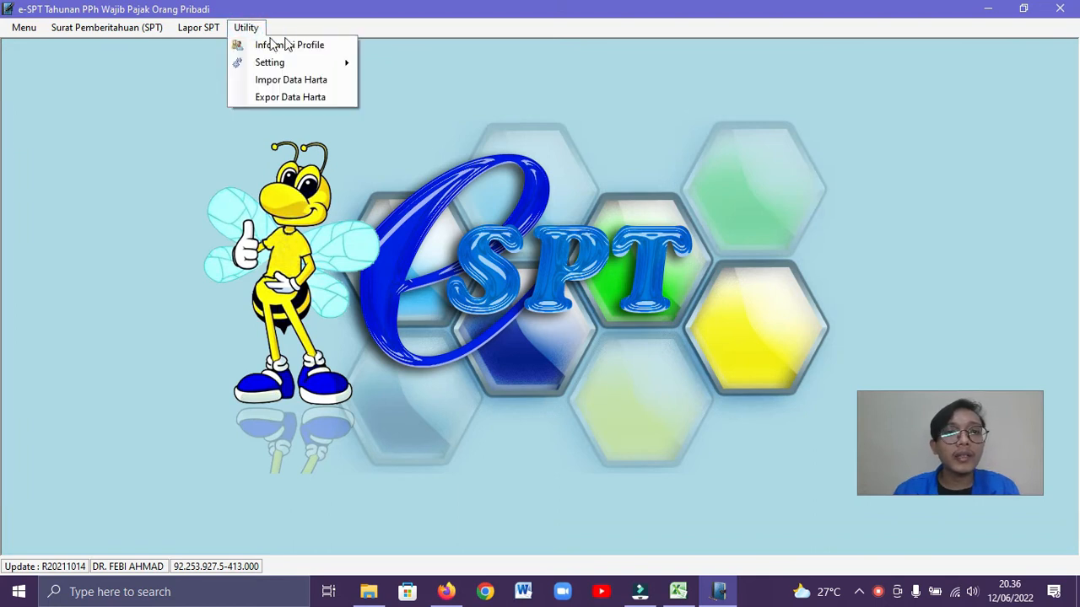
pyautogui.moveTo(289, 64)
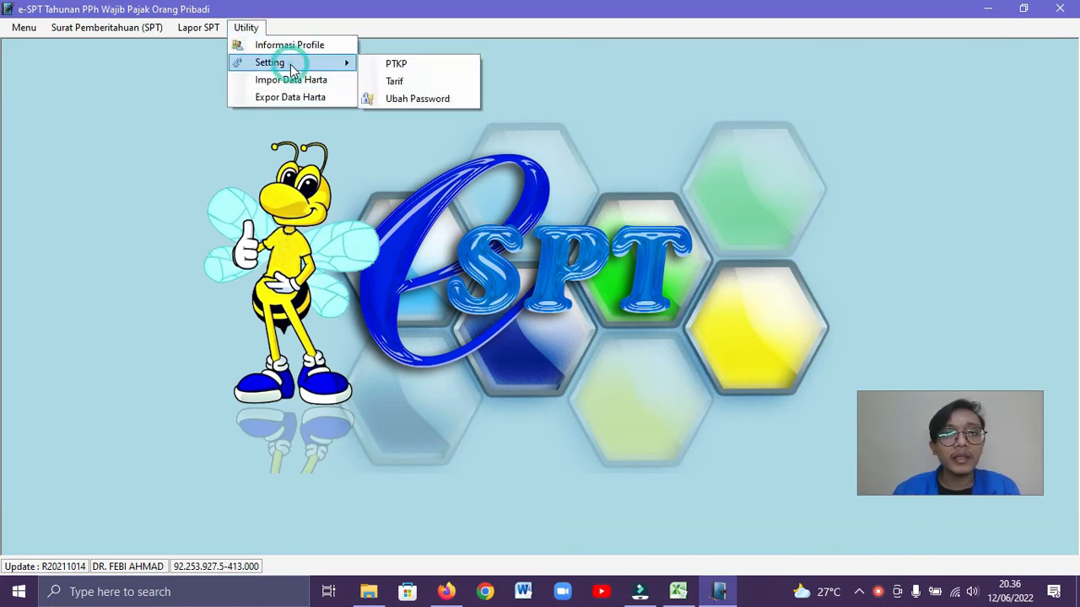
pyautogui.click(395, 82)
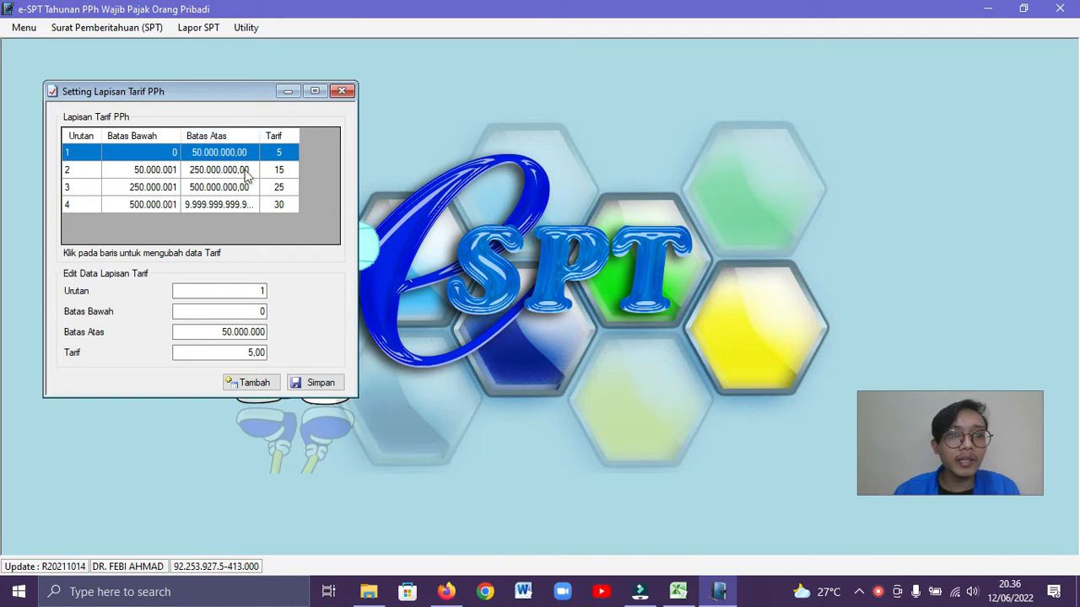
pyautogui.click(312, 386)
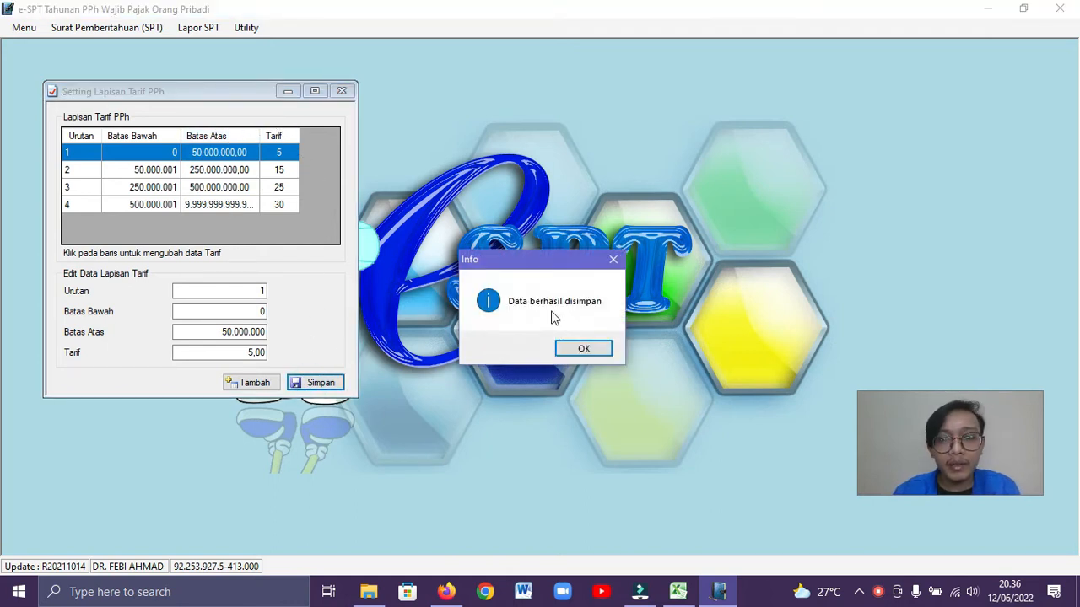
pyautogui.click(582, 350)
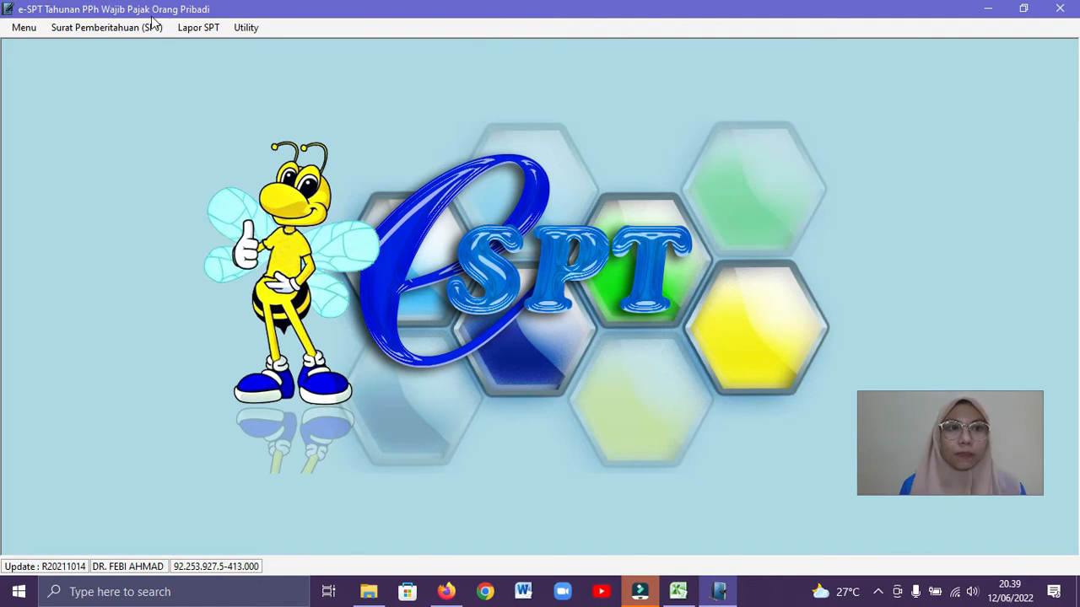
# Create a new SPT Tahunan OP 1770 for Tahun Pajak 2021 with Pembetulan ke-0
pyautogui.click(113, 28)
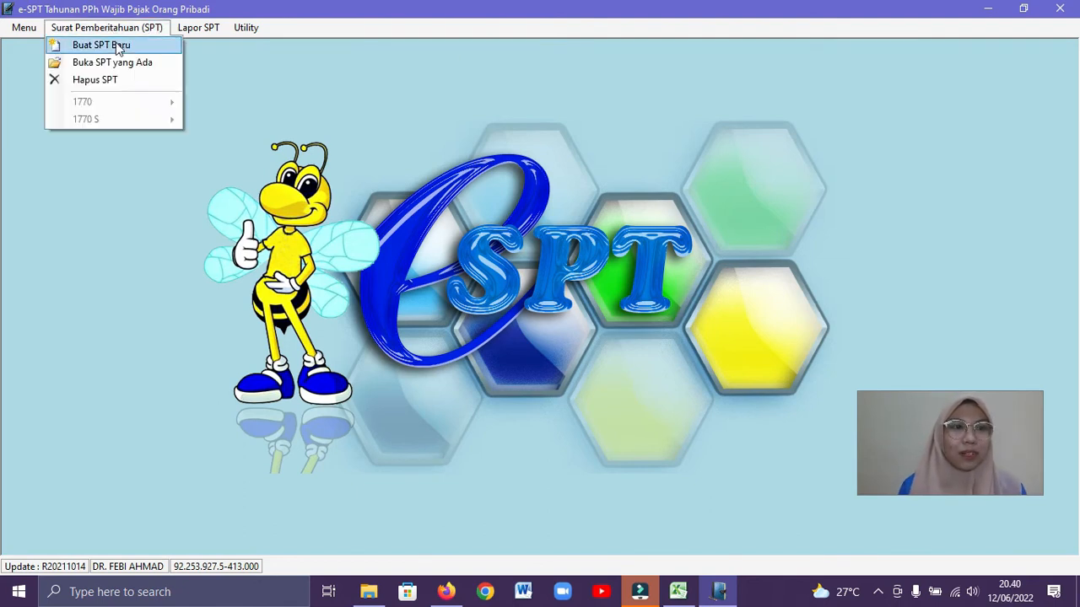
pyautogui.click(118, 47)
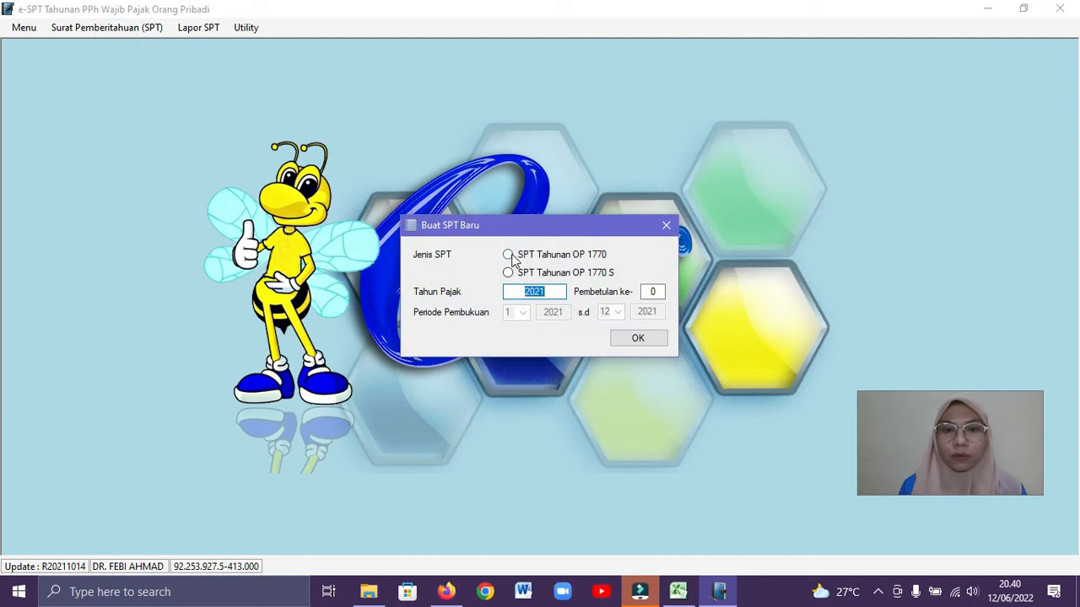
pyautogui.click(508, 255)
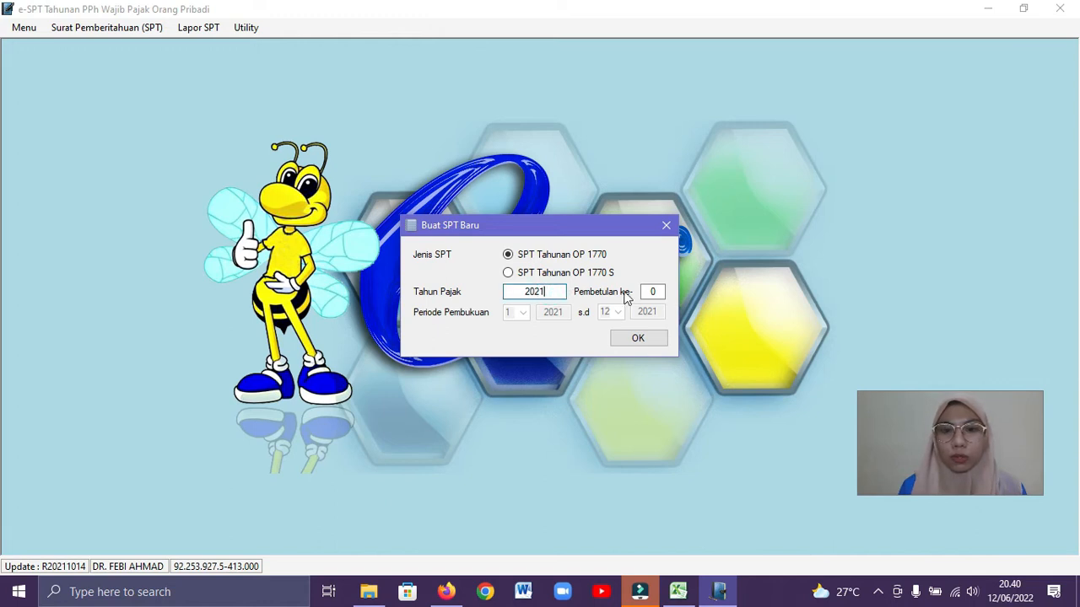
pyautogui.click(639, 338)
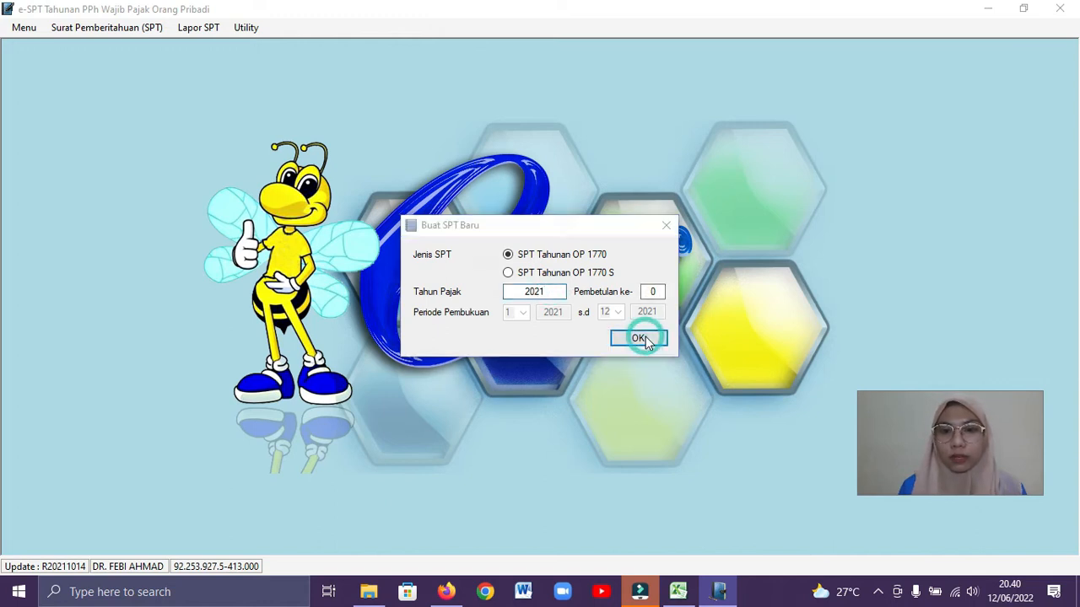
pyautogui.click(579, 348)
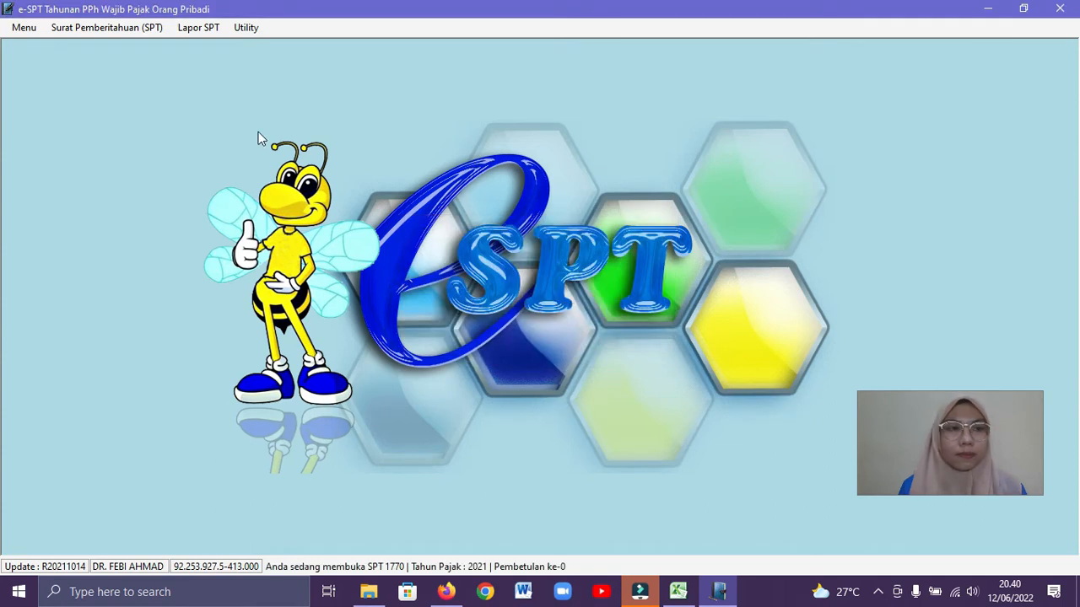
# Open the existing 2021 SPT 1770 and bring up its Lampiran IV
pyautogui.click(114, 31)
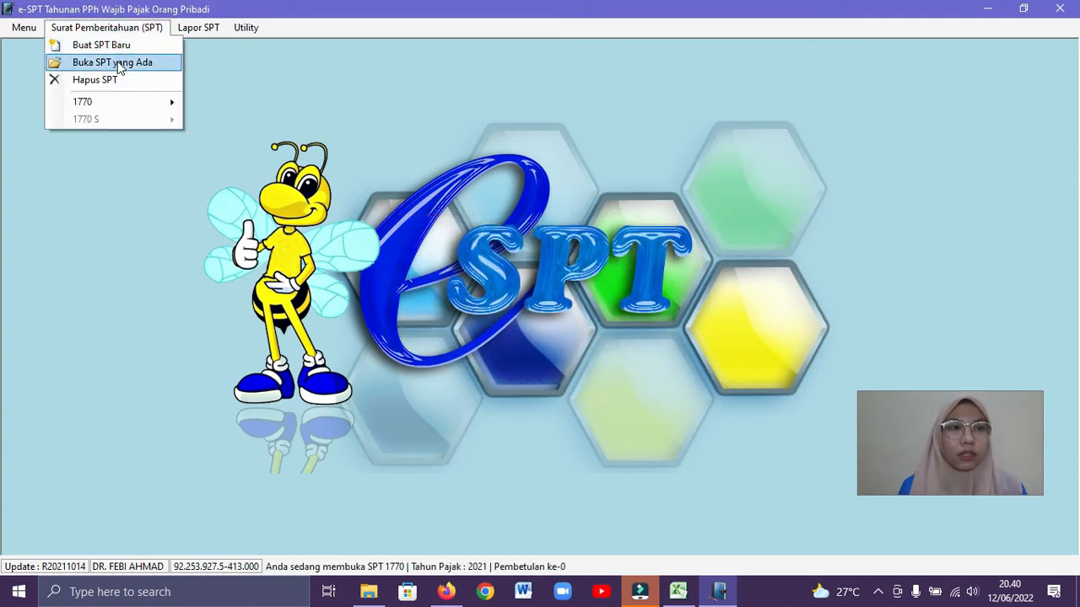
pyautogui.click(118, 67)
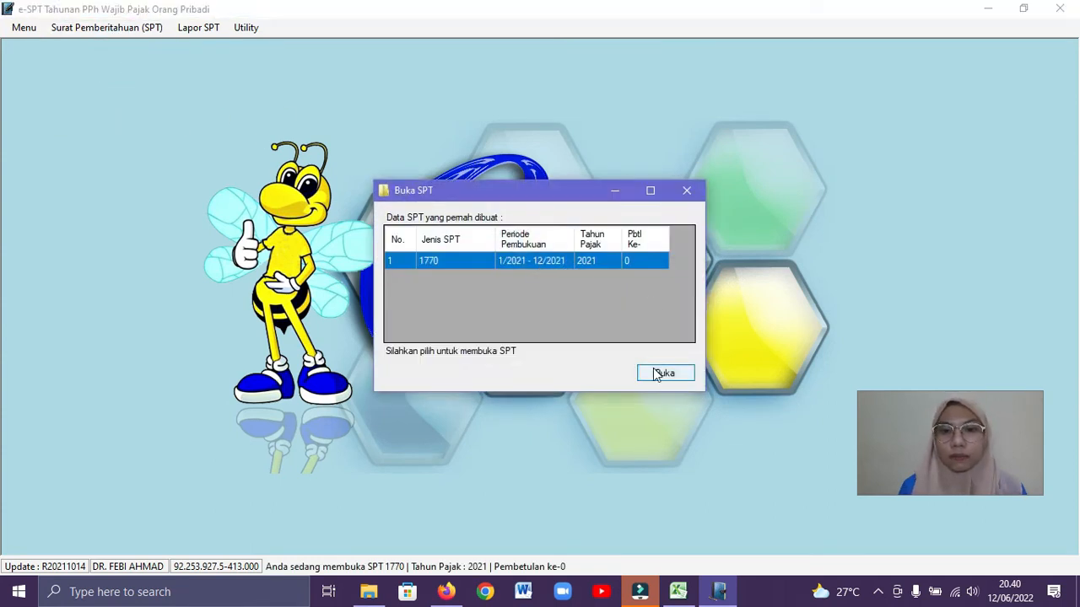
pyautogui.click(657, 372)
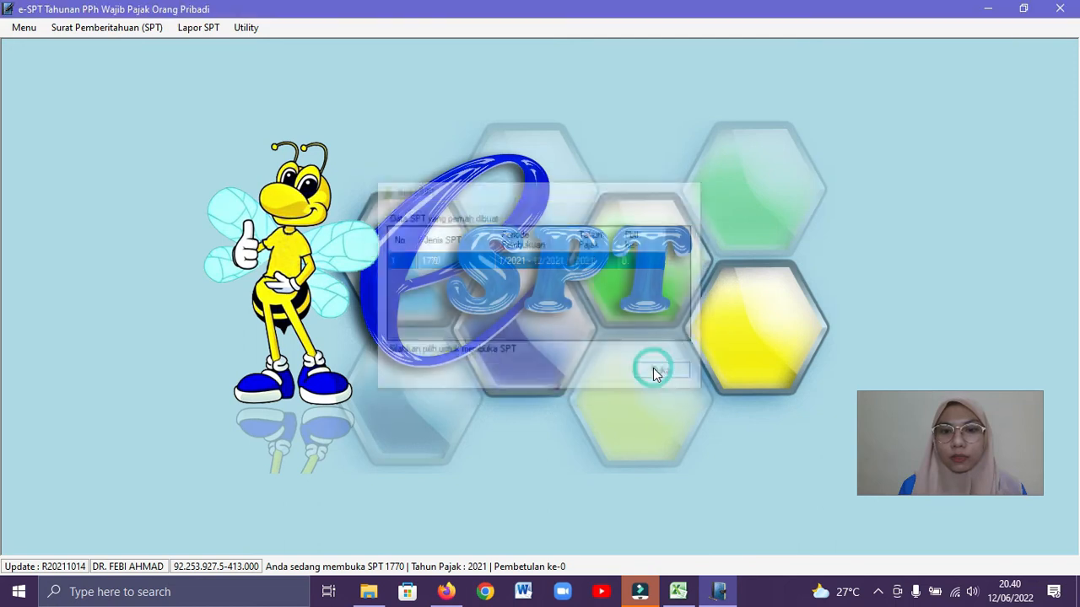
pyautogui.click(141, 32)
pyautogui.click(133, 101)
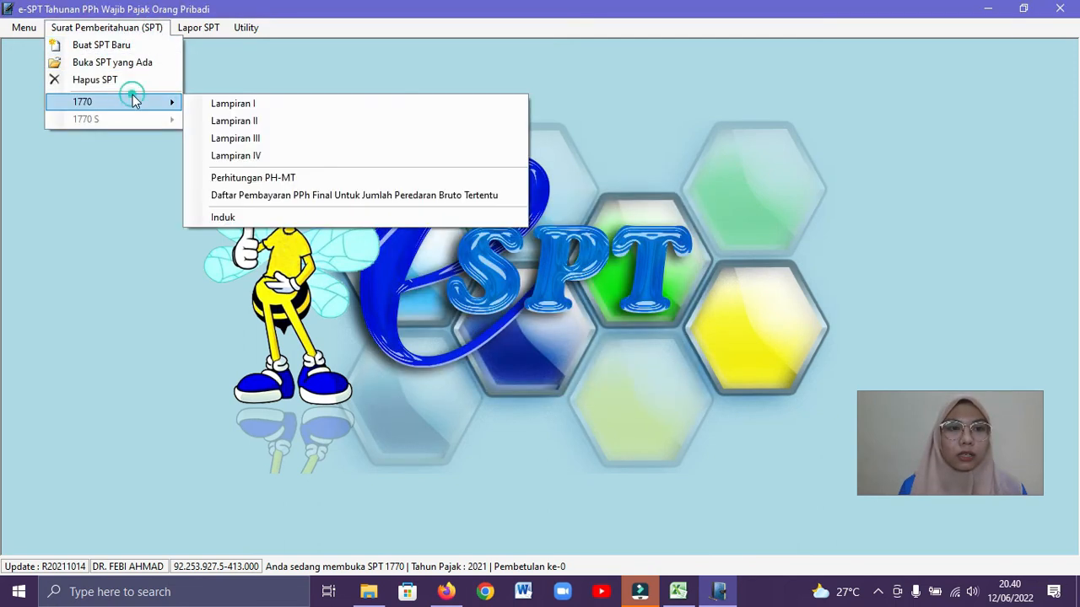
pyautogui.click(253, 159)
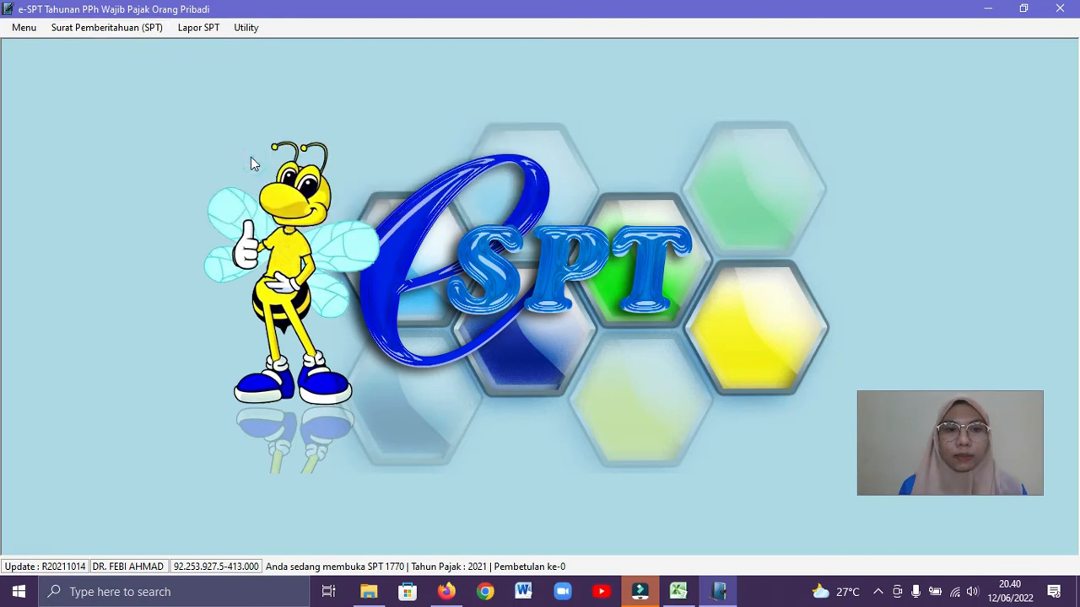
# Add a Bagian A asset record with Kode Harta 061 - Tanah dan/atau Bangunan Untuk Tempat Tinggal and Nama Harta Rumah, consulting the Excel workbook
pyautogui.click(361, 377)
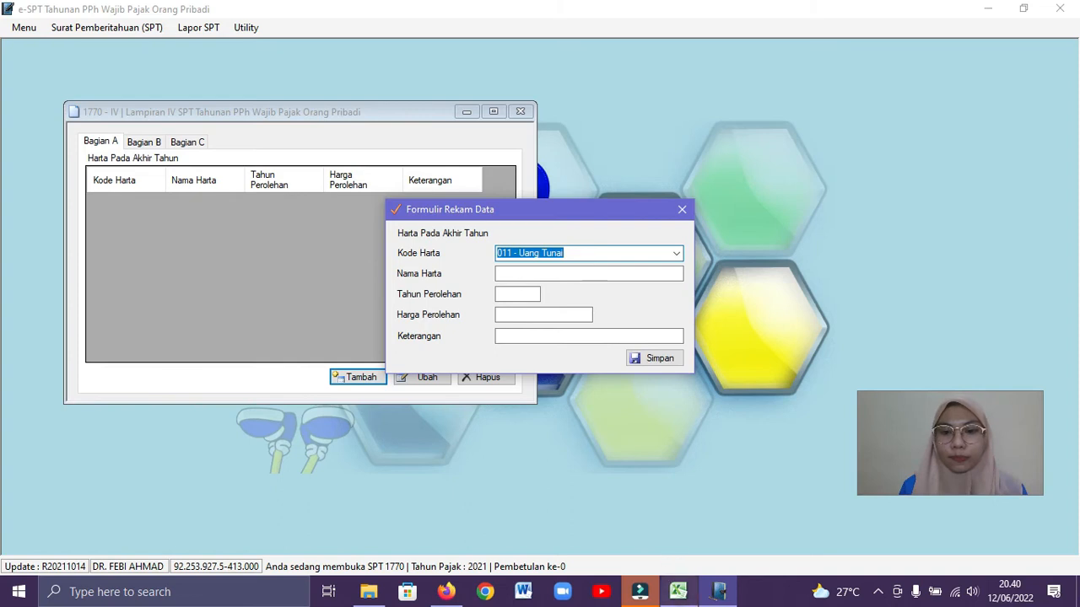
pyautogui.click(679, 592)
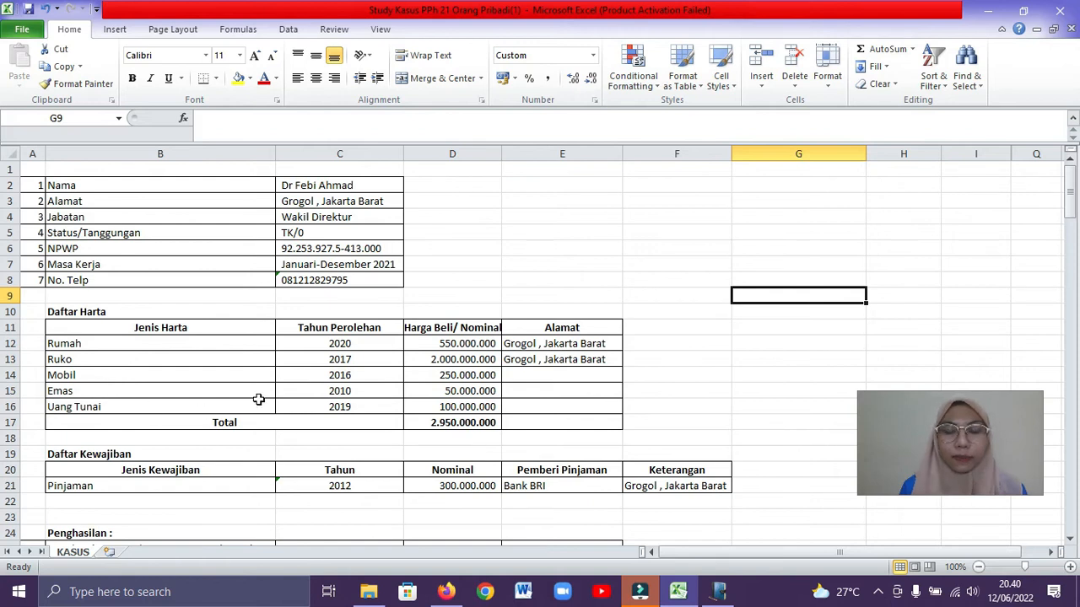
pyautogui.click(718, 591)
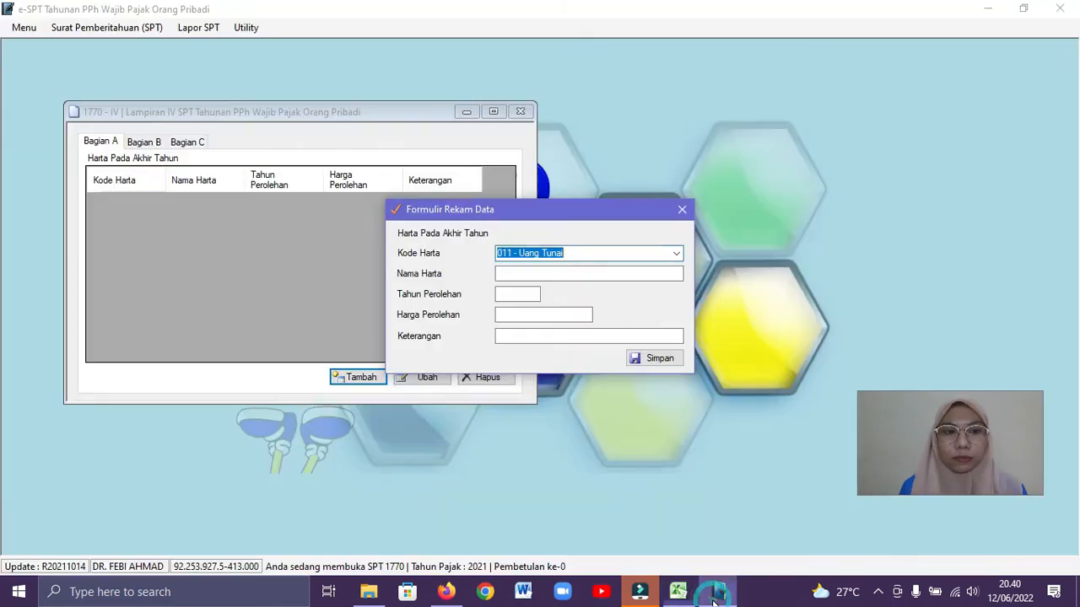
pyautogui.click(646, 254)
pyautogui.click(678, 253)
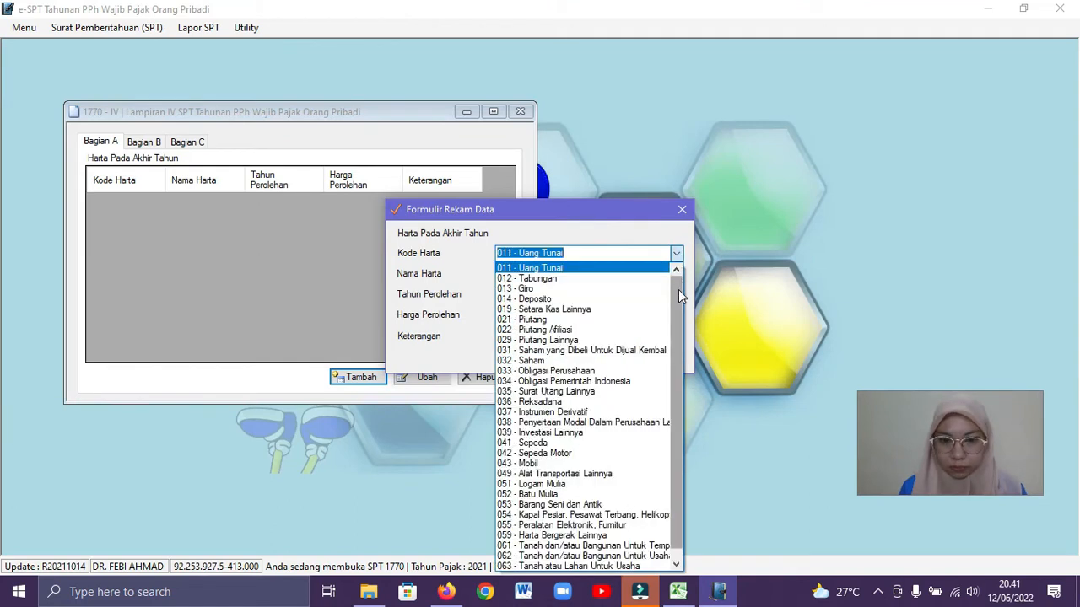
pyautogui.click(654, 548)
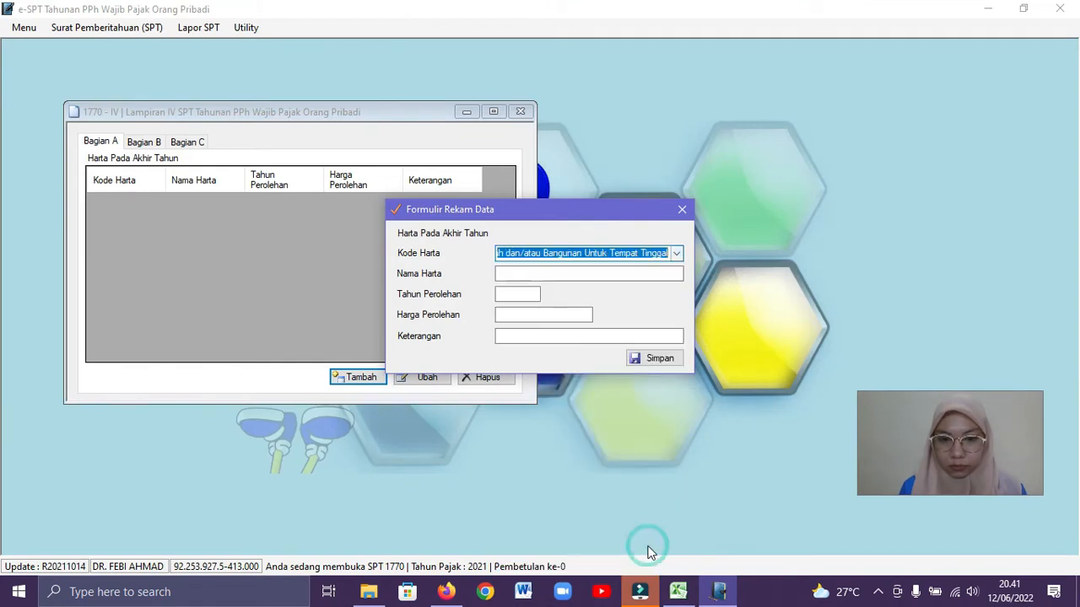
pyautogui.click(535, 274)
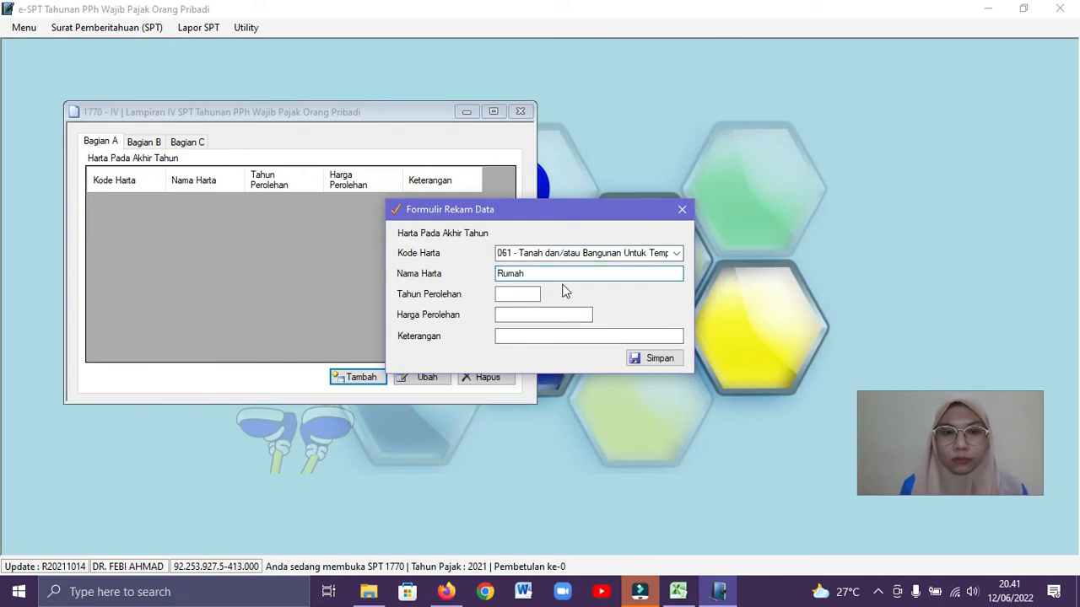
# Set the Rumah asset's Tahun Perolehan to 2020 and its Harga Perolehan to 550.000.000, copying the price from the Excel workbook
pyautogui.click(678, 592)
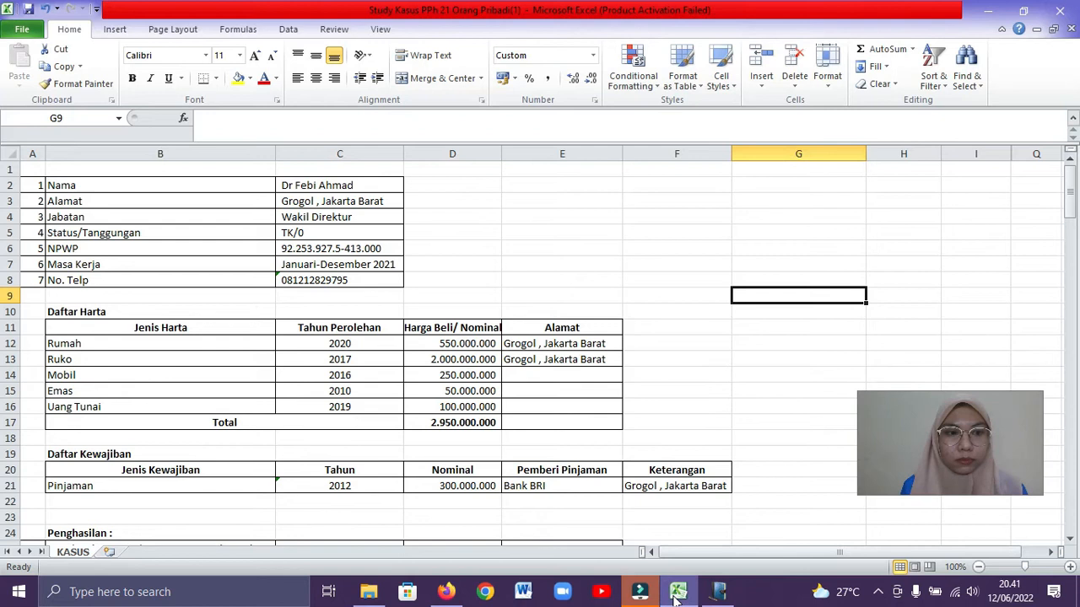
pyautogui.click(678, 591)
pyautogui.write('2020')
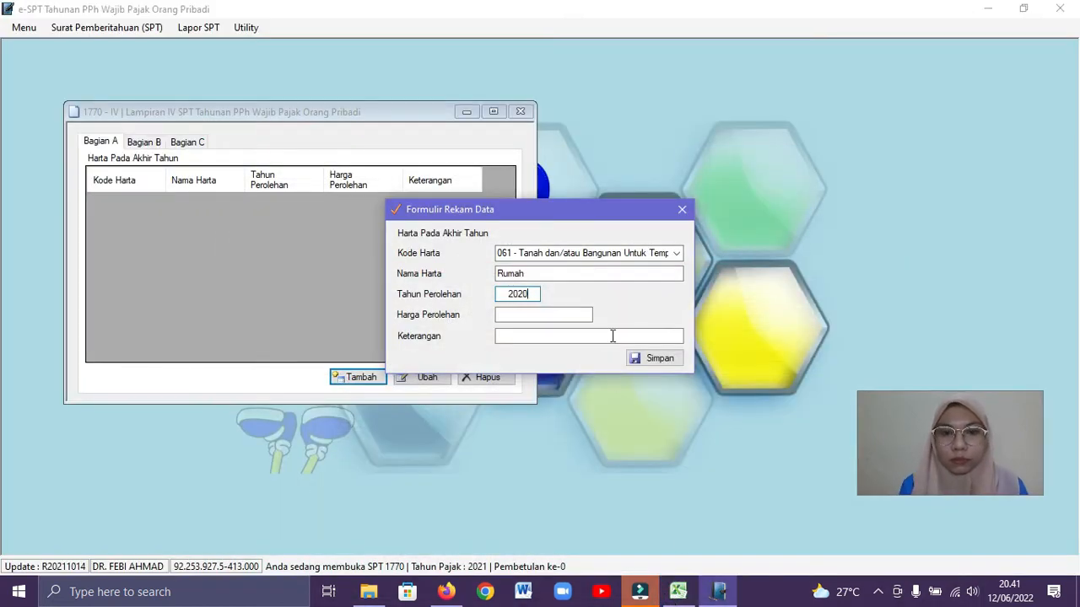
pyautogui.click(578, 314)
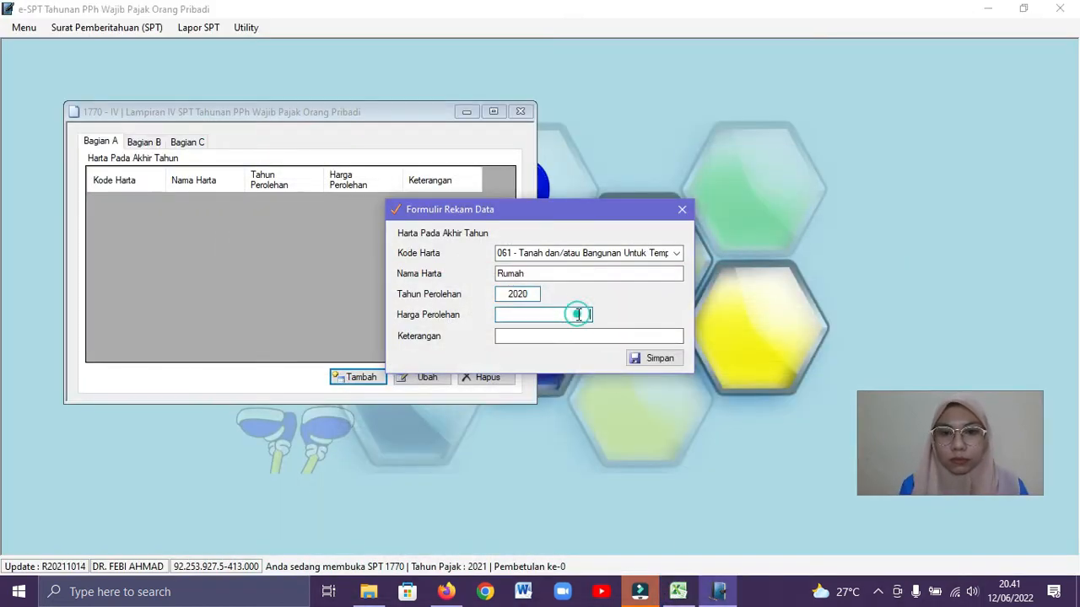
pyautogui.click(677, 592)
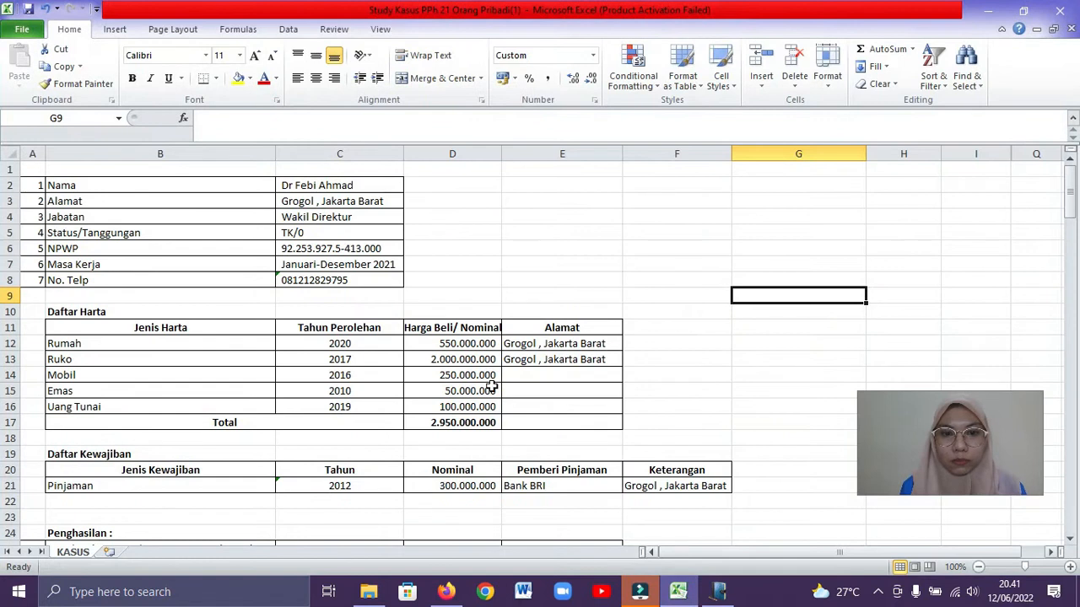
pyautogui.click(447, 343)
pyautogui.moveTo(253, 118); pyautogui.dragTo(177, 124)
pyautogui.hotkey('ctrl', 'c')
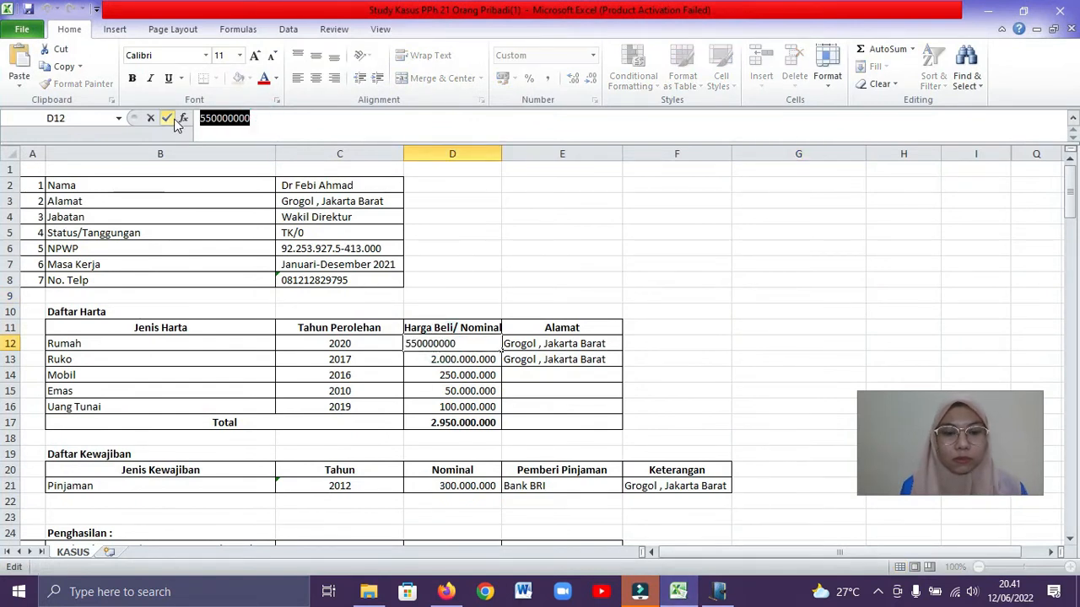
pyautogui.click(718, 591)
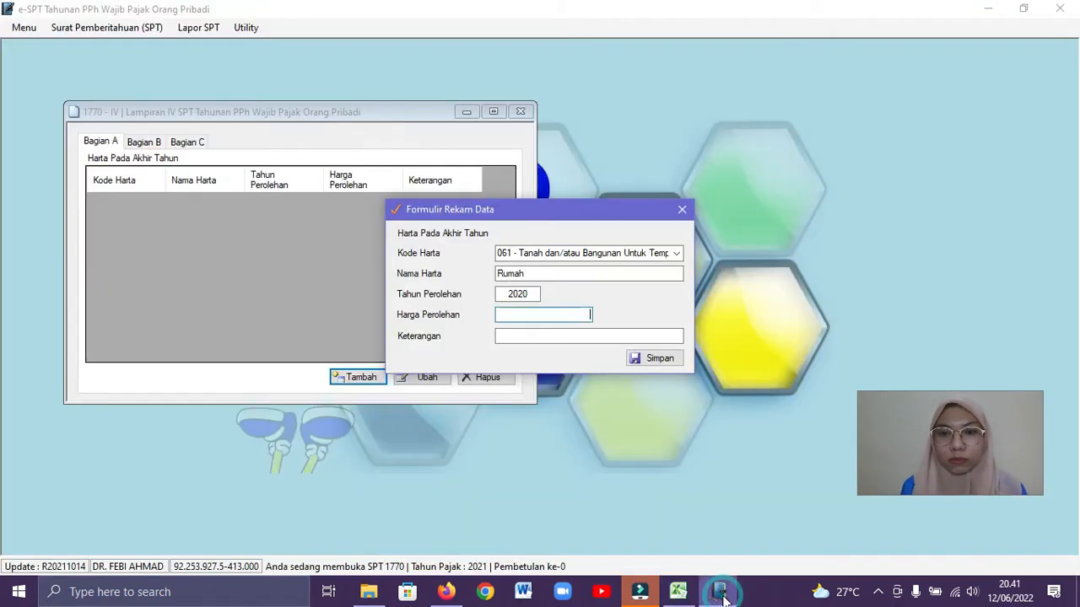
pyautogui.rightClick(578, 310)
pyautogui.click(622, 371)
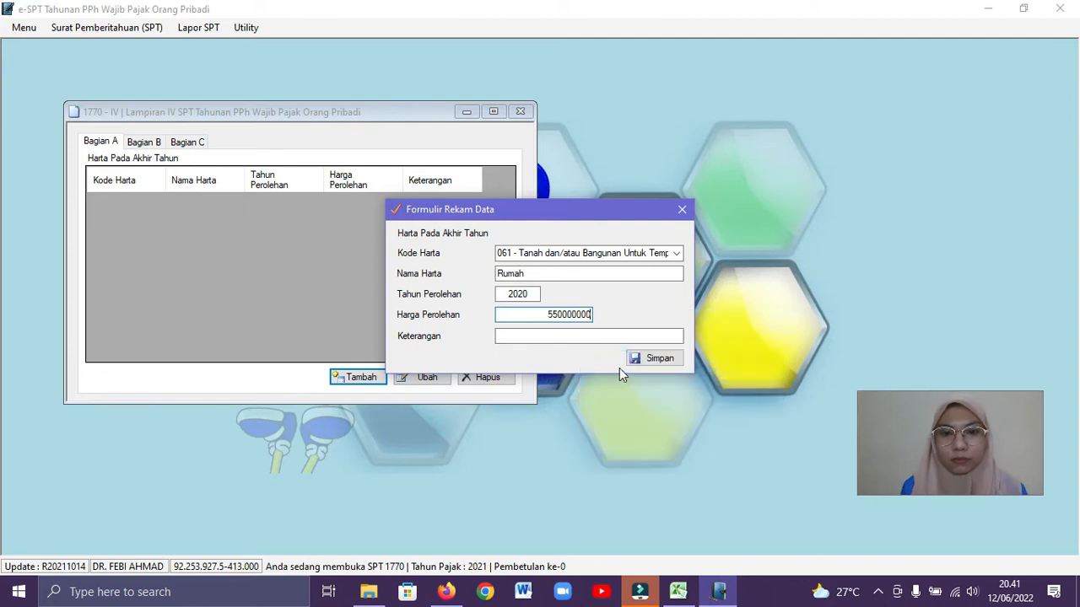
# Copy the Rumah address from the Excel workbook into Keterangan and save the asset record
pyautogui.click(678, 592)
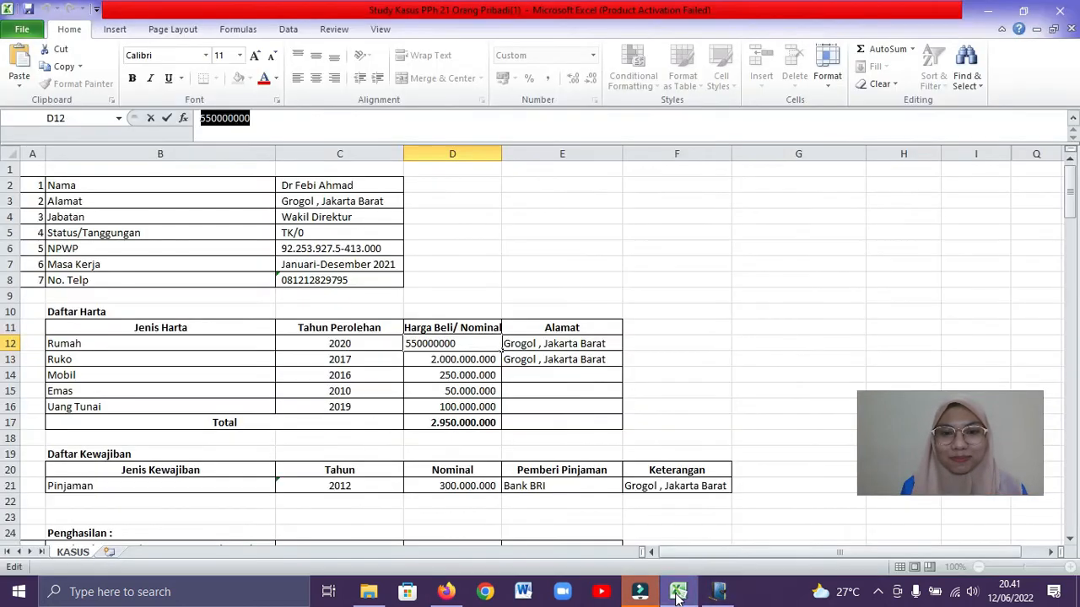
pyautogui.click(577, 346)
pyautogui.moveTo(316, 118); pyautogui.dragTo(198, 118)
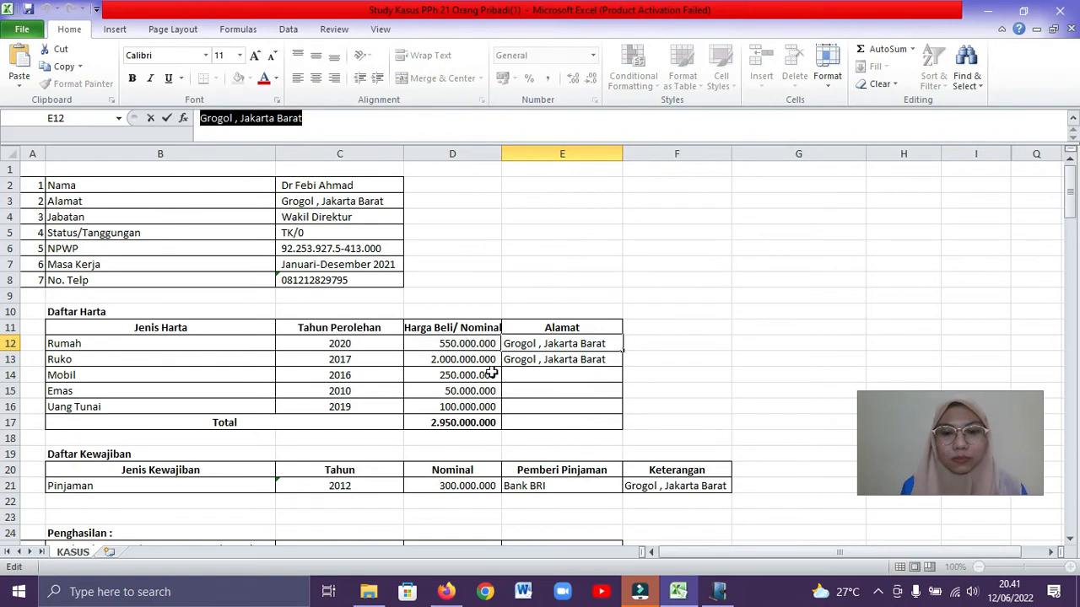
pyautogui.click(723, 600)
pyautogui.click(626, 337)
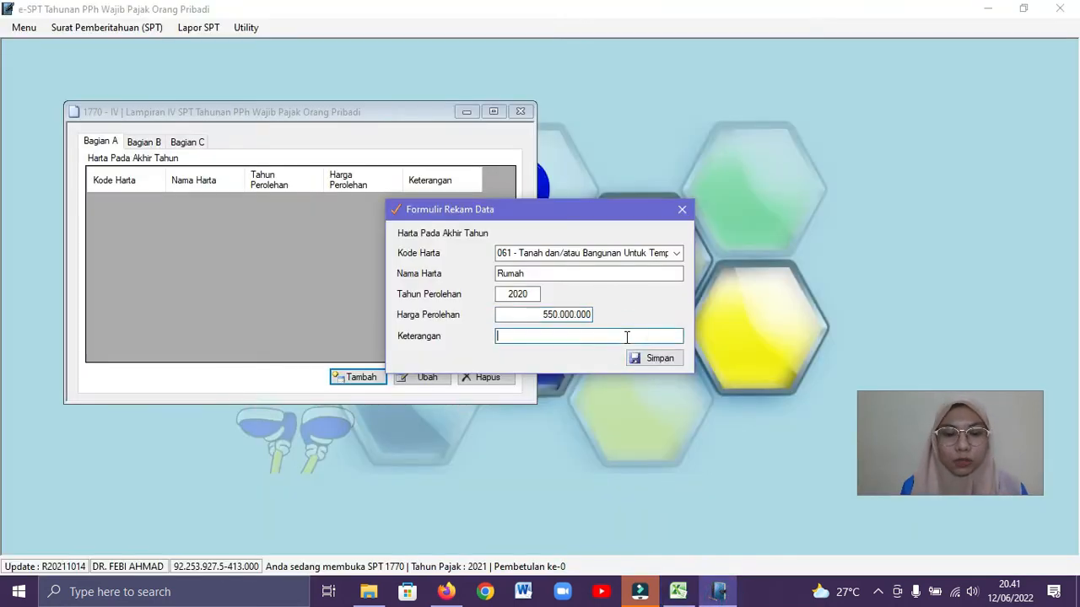
pyautogui.click(667, 360)
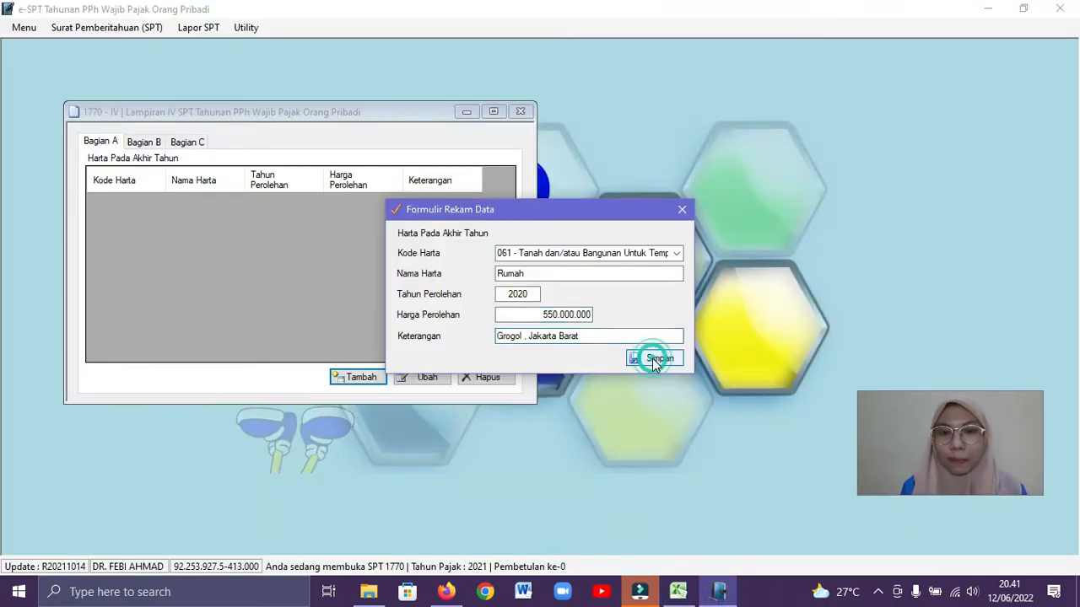
pyautogui.click(588, 351)
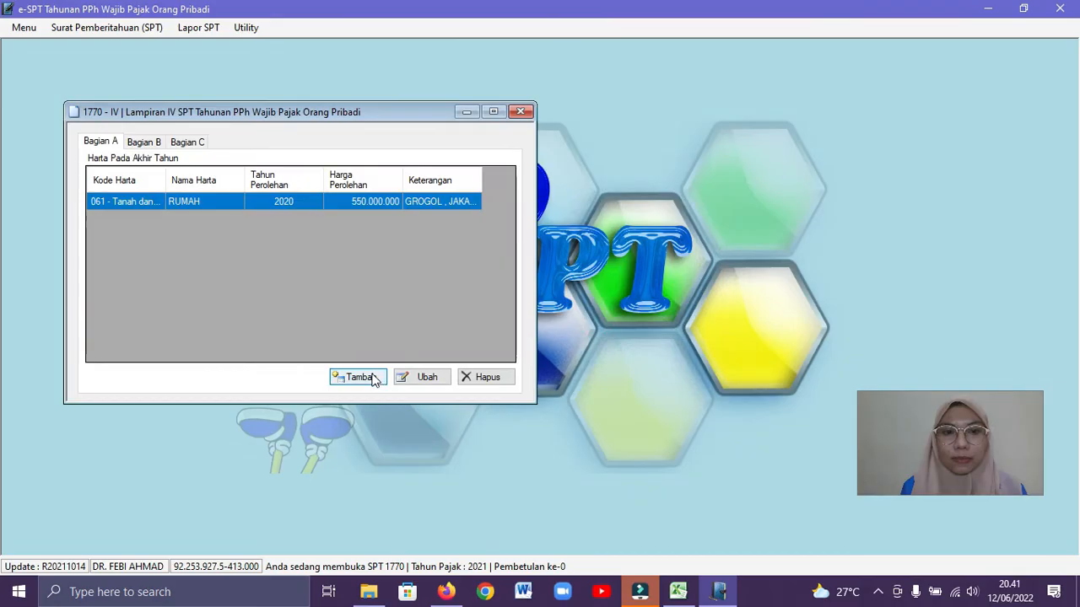
# Add an asset record with Kode Harta 062 - Tanah dan/atau Bangunan Untuk Usaha, Nama Harta Ruko and Tahun Perolehan 2017, consulting the Excel workbook
pyautogui.click(366, 378)
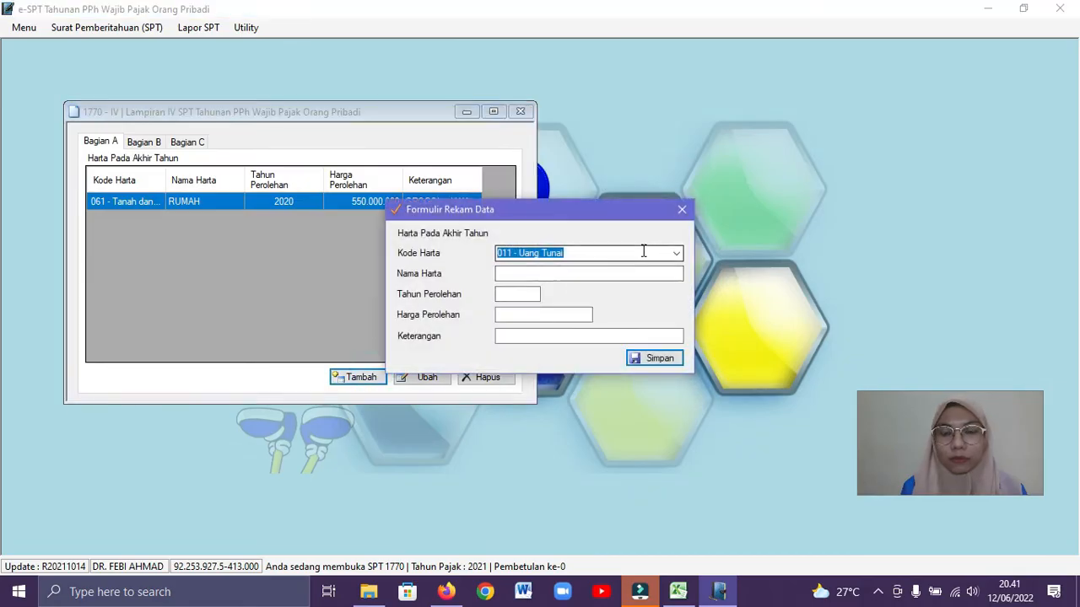
pyautogui.click(678, 591)
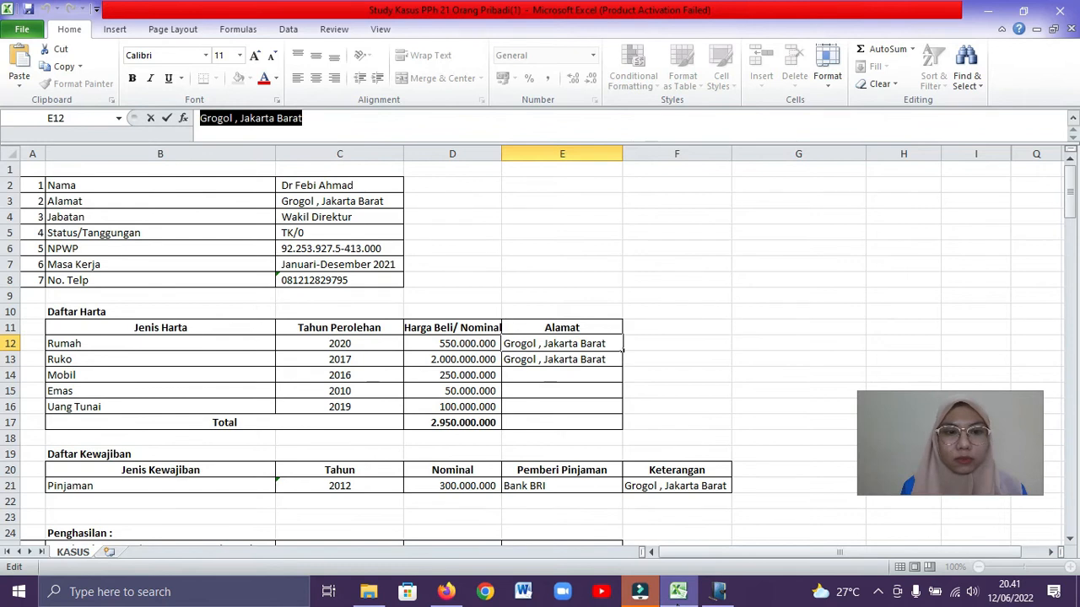
pyautogui.click(677, 591)
pyautogui.click(676, 253)
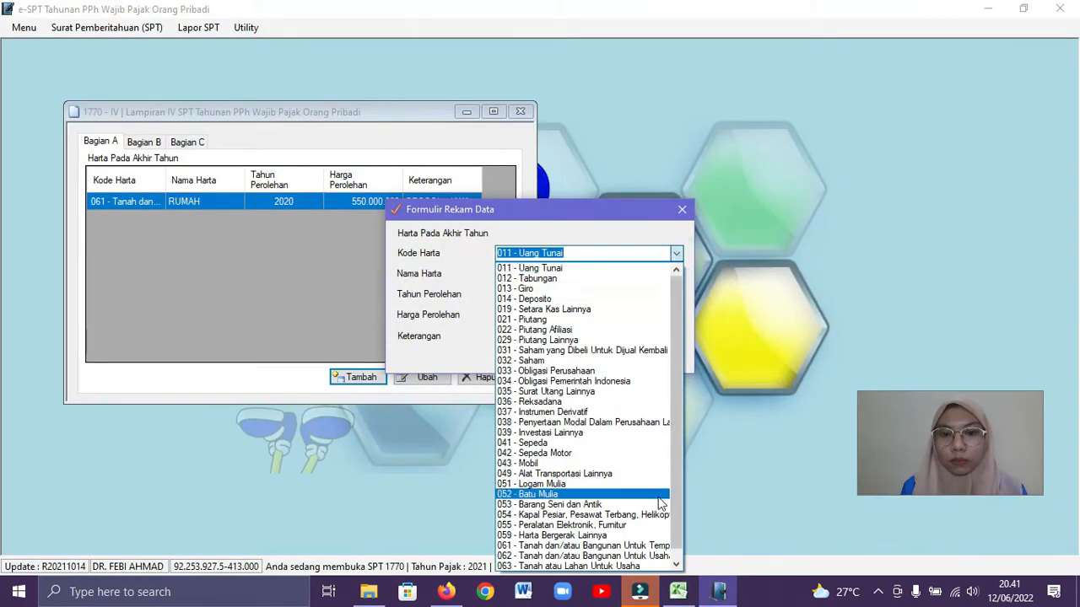
pyautogui.click(646, 556)
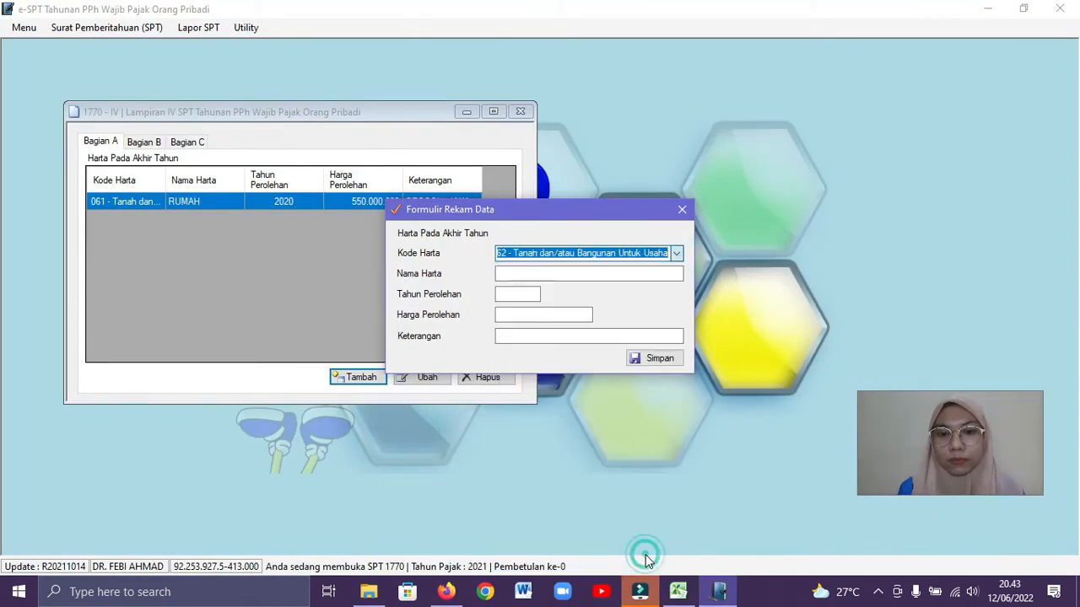
pyautogui.click(606, 274)
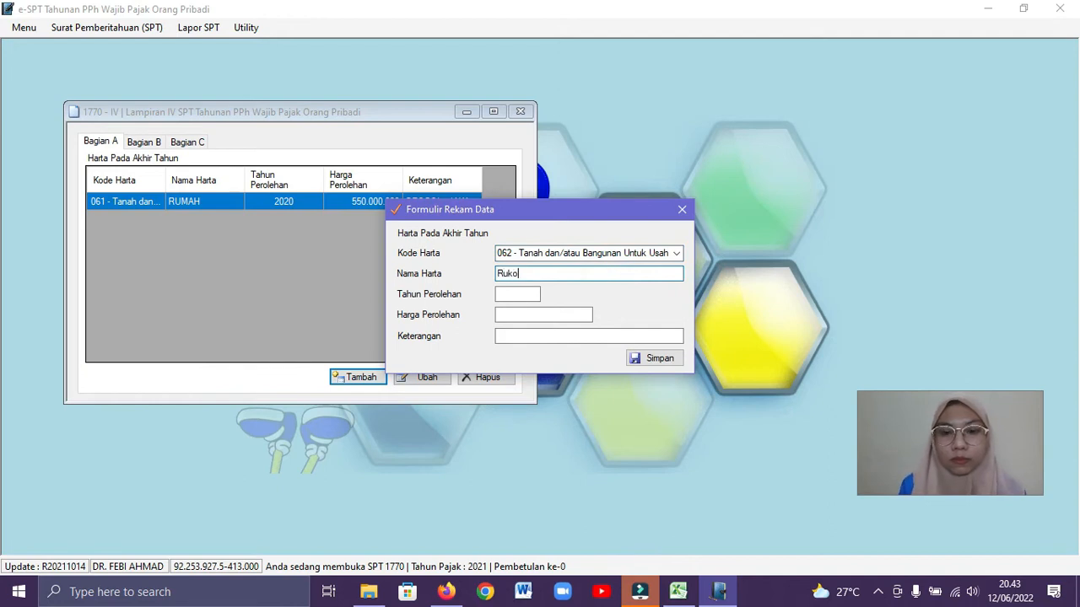
pyautogui.click(518, 293)
pyautogui.write('2017')
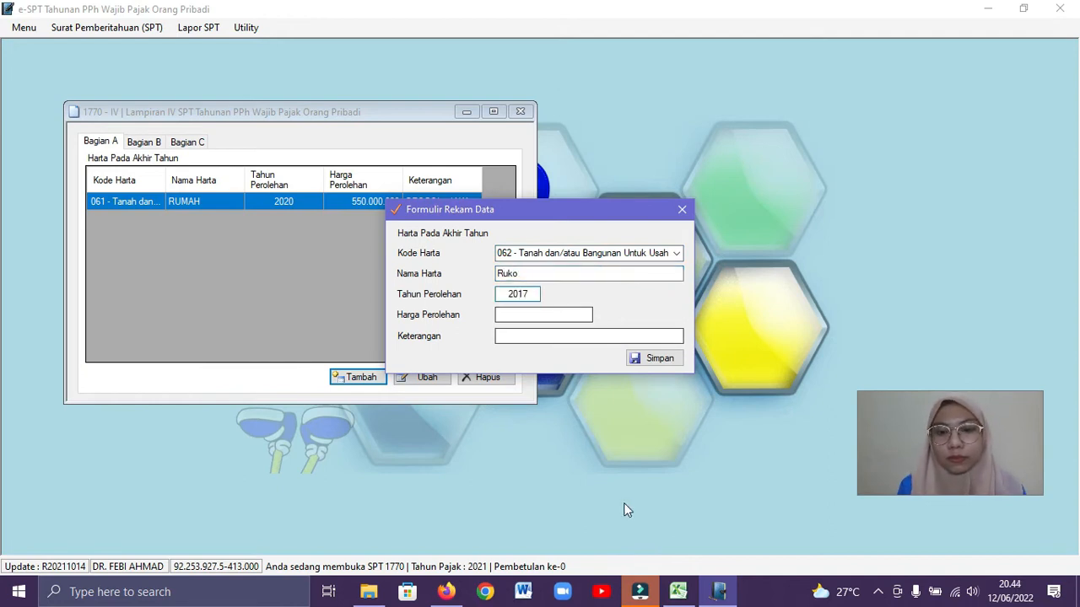
pyautogui.click(679, 593)
pyautogui.click(452, 359)
pyautogui.doubleClick(244, 118)
pyautogui.click(718, 593)
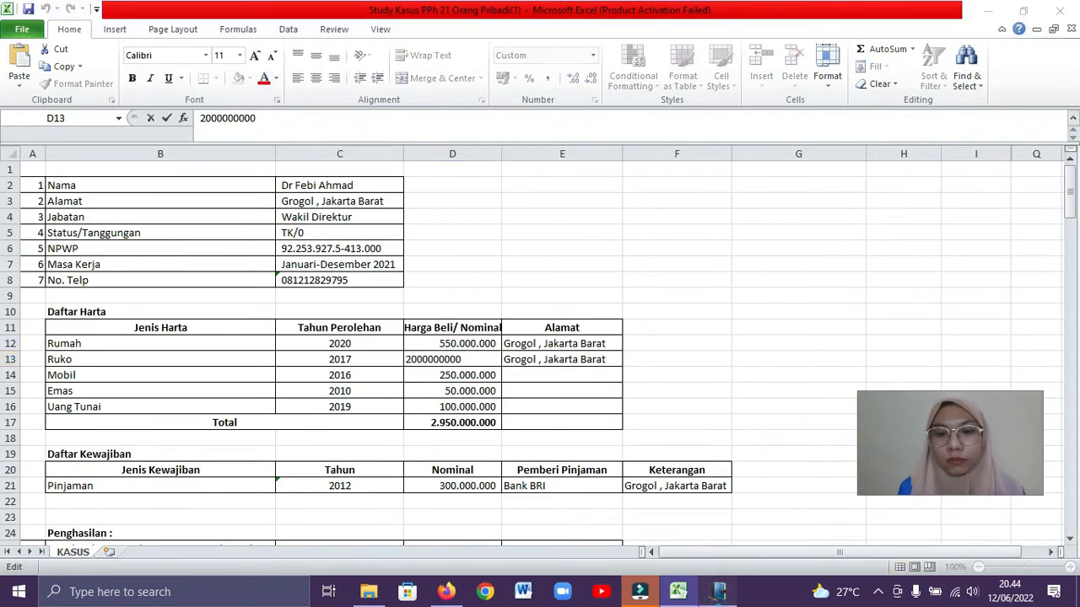
pyautogui.click(561, 315)
pyautogui.rightClick(564, 323)
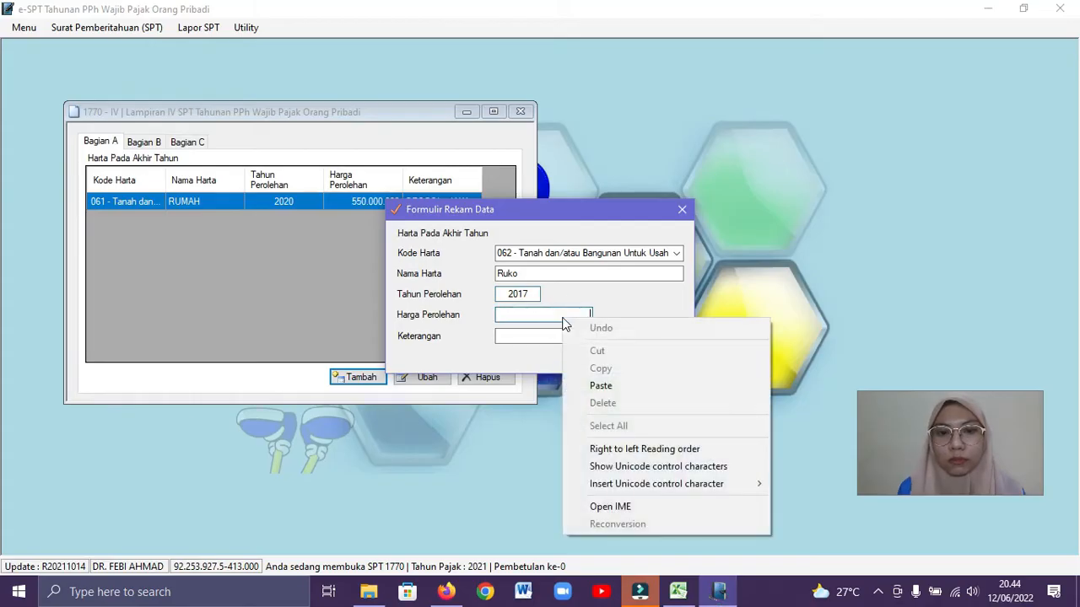
pyautogui.click(601, 385)
# Copy the Ruko address from the Excel workbook into Keterangan and save the record
pyautogui.click(679, 591)
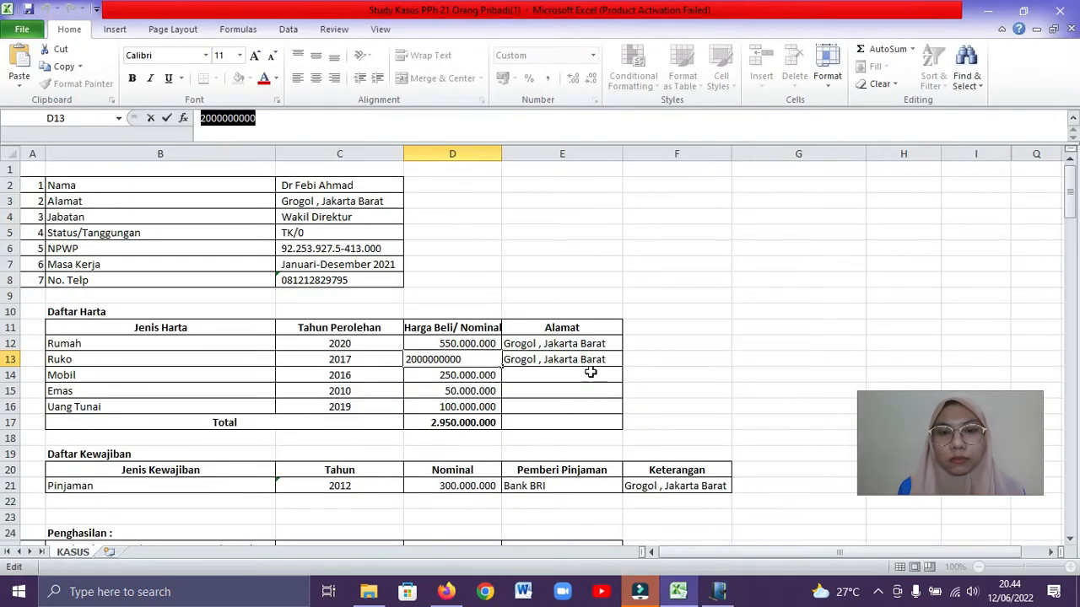
pyautogui.click(572, 359)
pyautogui.hotkey('ctrl', 'c')
pyautogui.click(715, 593)
pyautogui.click(582, 336)
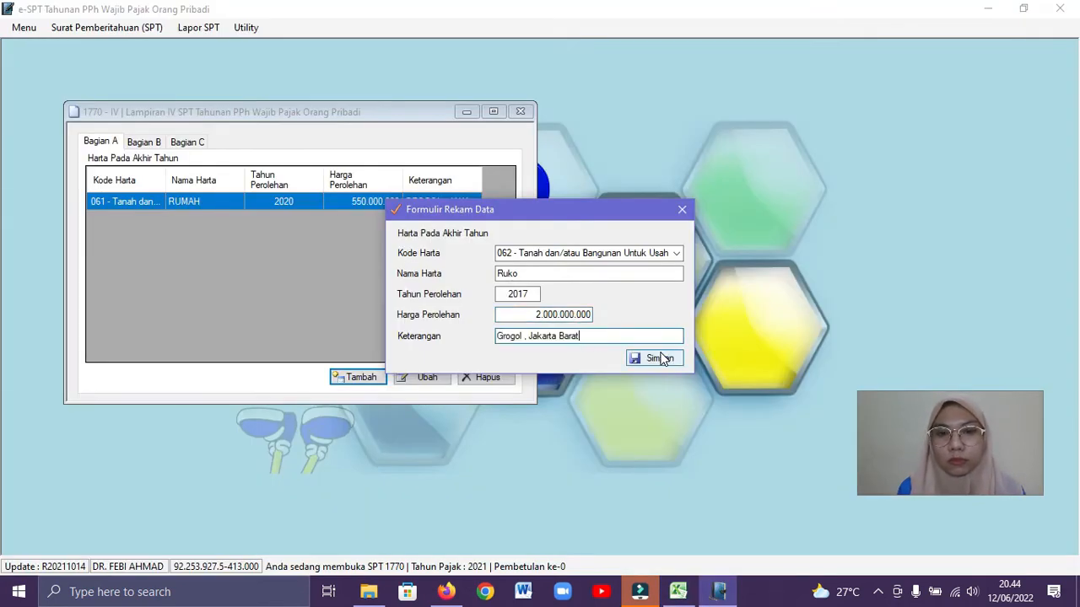
pyautogui.click(654, 358)
pyautogui.click(582, 350)
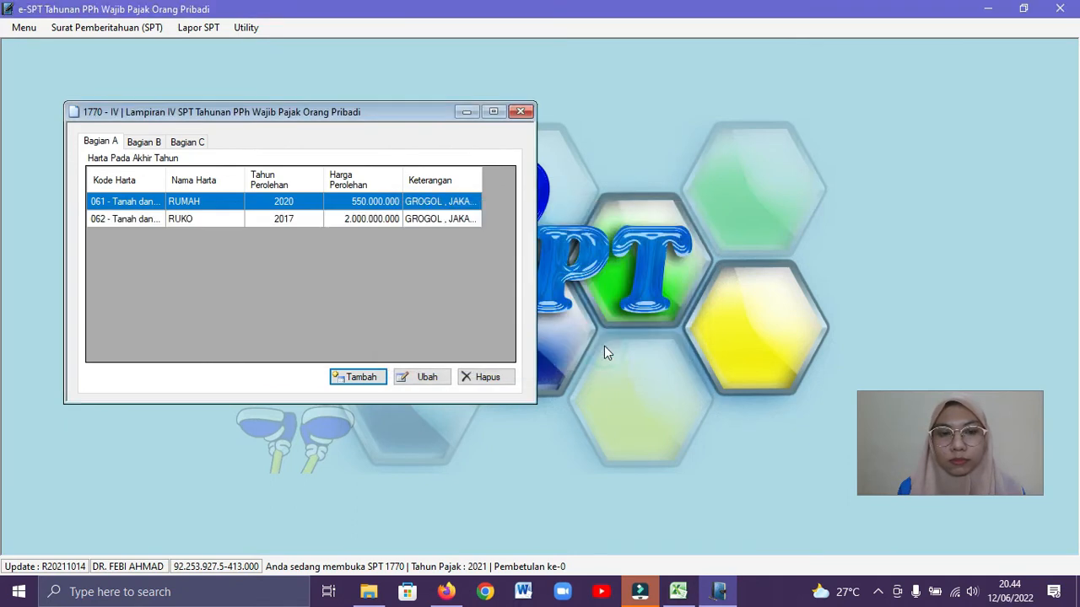
# Add an asset record with Kode Harta 043 - Mobil, Nama Harta Mobil and Tahun Perolehan 2016, consulting the Excel workbook
pyautogui.click(371, 378)
pyautogui.click(677, 592)
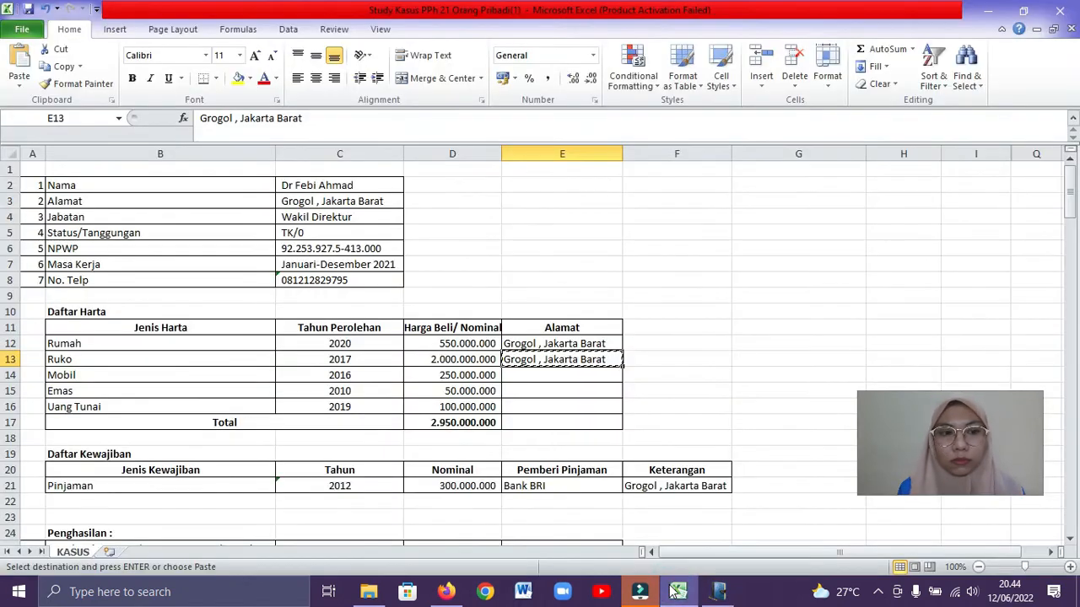
pyautogui.click(677, 591)
pyautogui.click(675, 253)
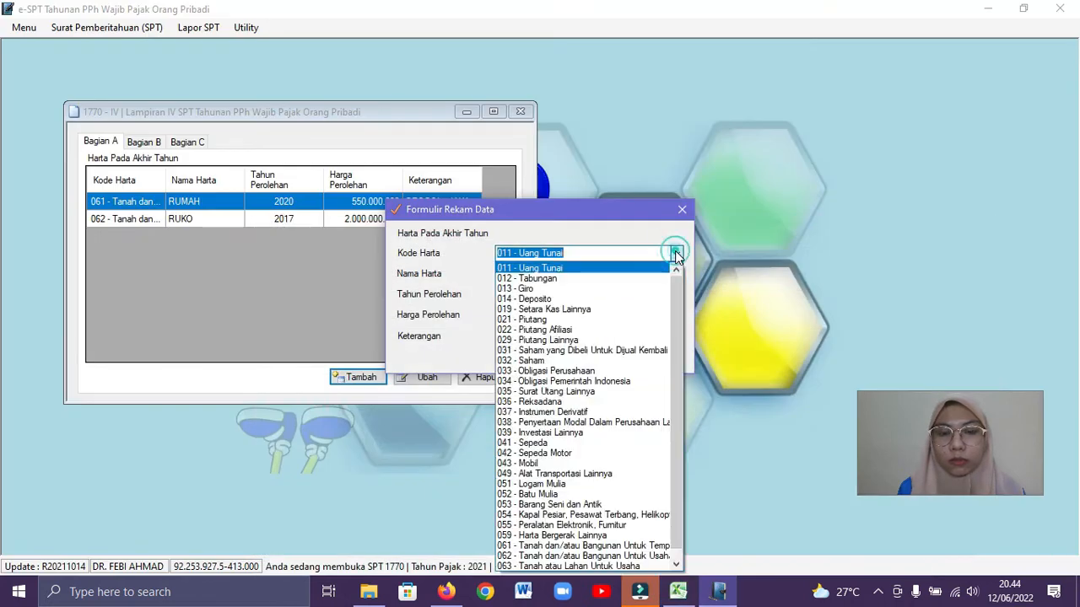
pyautogui.click(544, 463)
pyautogui.click(526, 275)
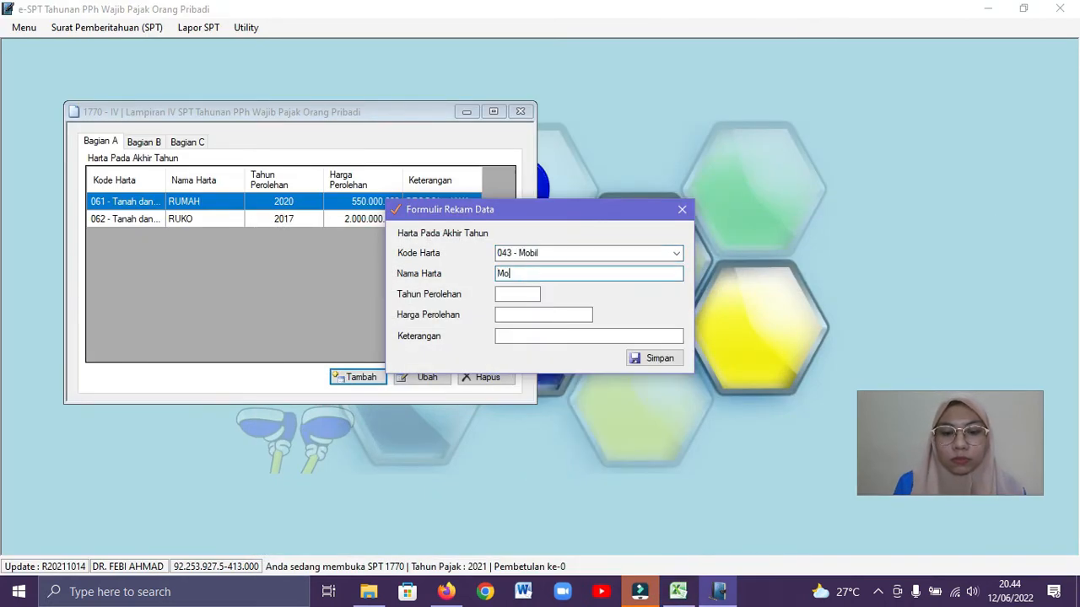
pyautogui.click(528, 294)
pyautogui.write('201')
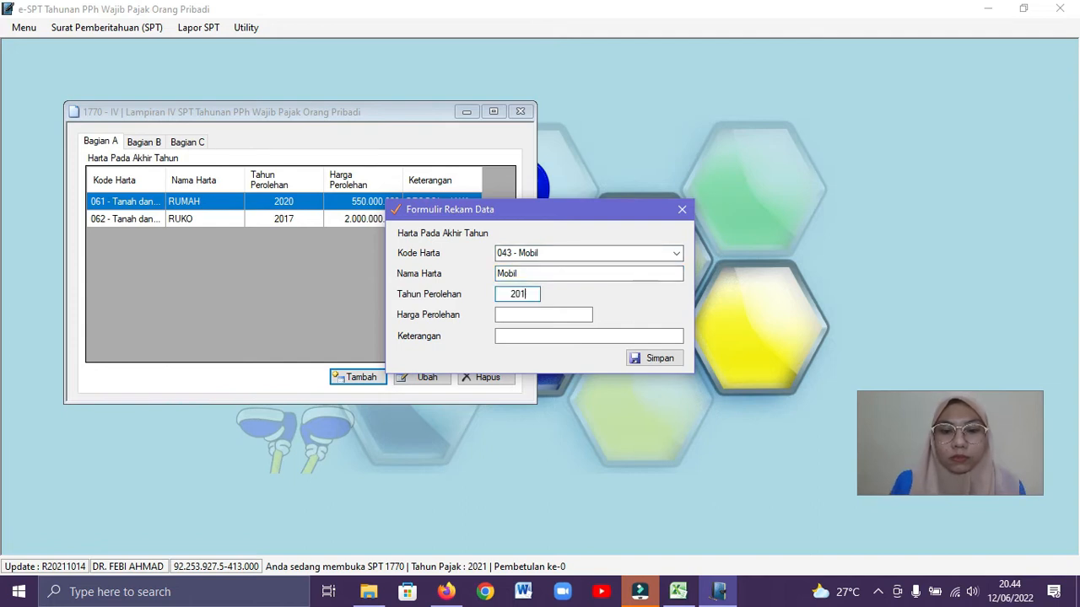
pyautogui.write('6')
# Copy the Mobil price of 250000000 from the Excel workbook into Harga Perolehan and save the record without a Keterangan
pyautogui.click(544, 314)
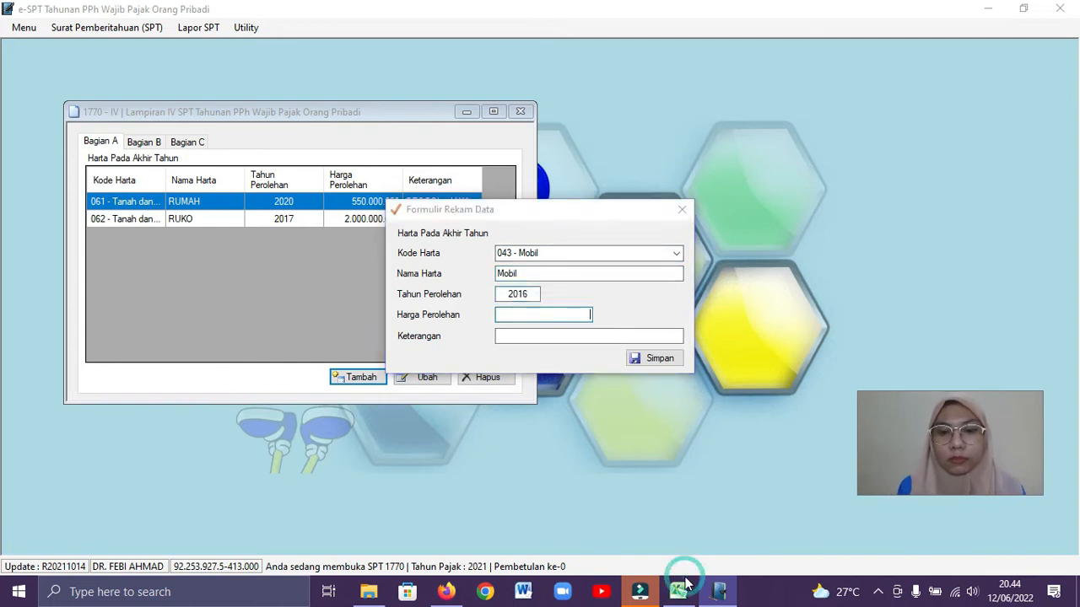
pyautogui.click(684, 593)
pyautogui.doubleClick(476, 375)
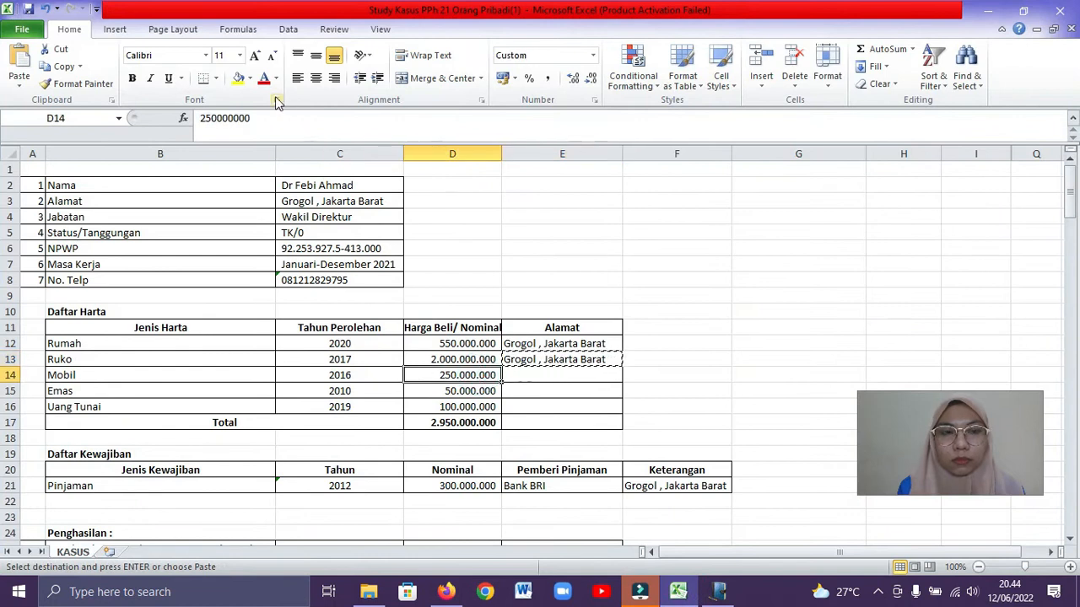
pyautogui.doubleClick(256, 118)
pyautogui.hotkey('ctrl', 'c')
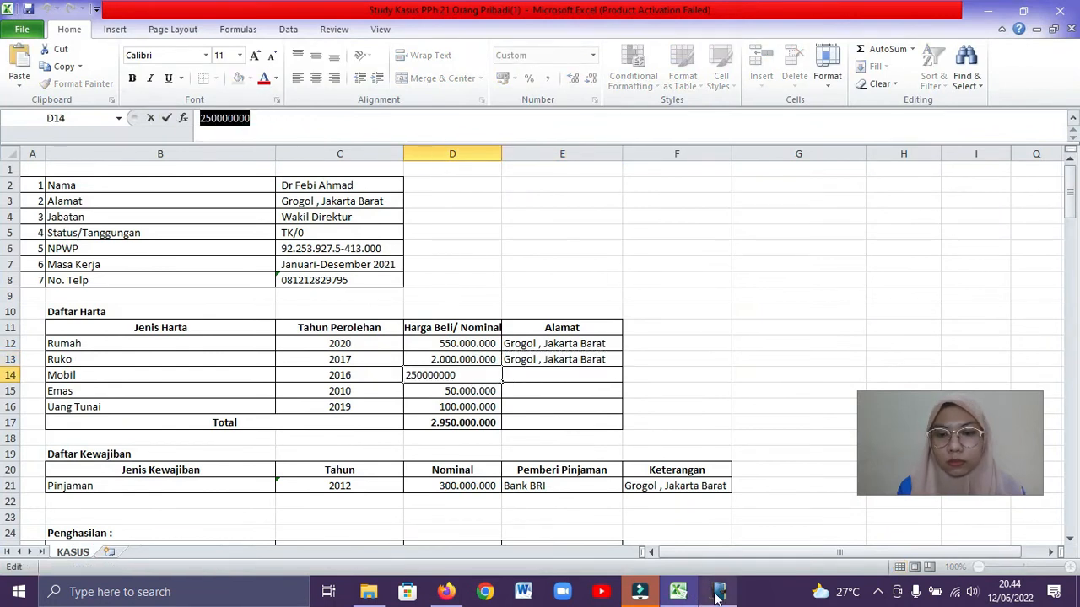
pyautogui.click(718, 593)
pyautogui.rightClick(586, 316)
pyautogui.click(618, 384)
pyautogui.click(680, 593)
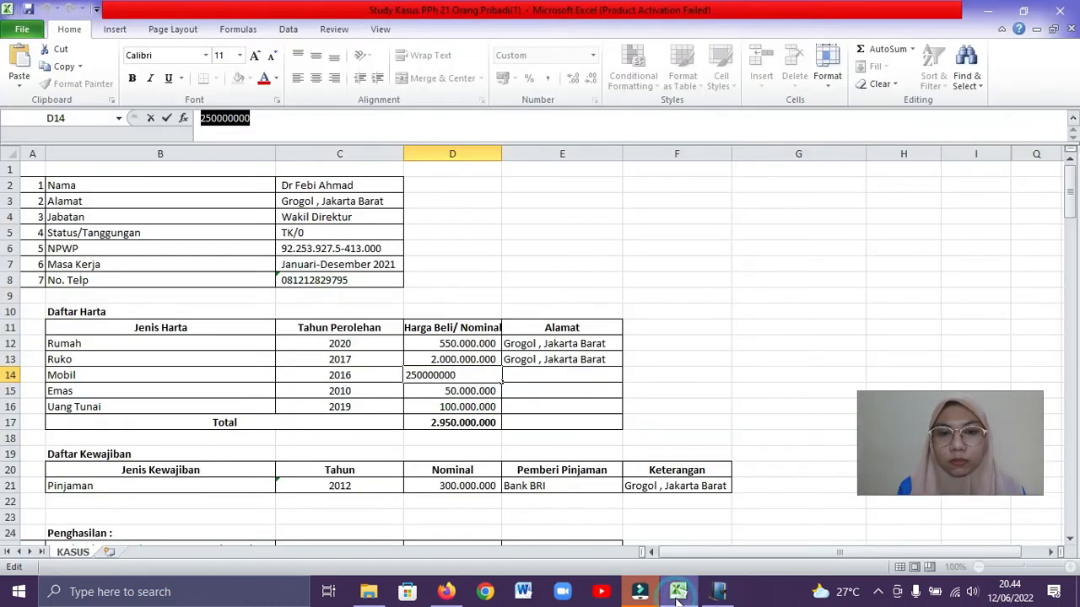
pyautogui.click(717, 593)
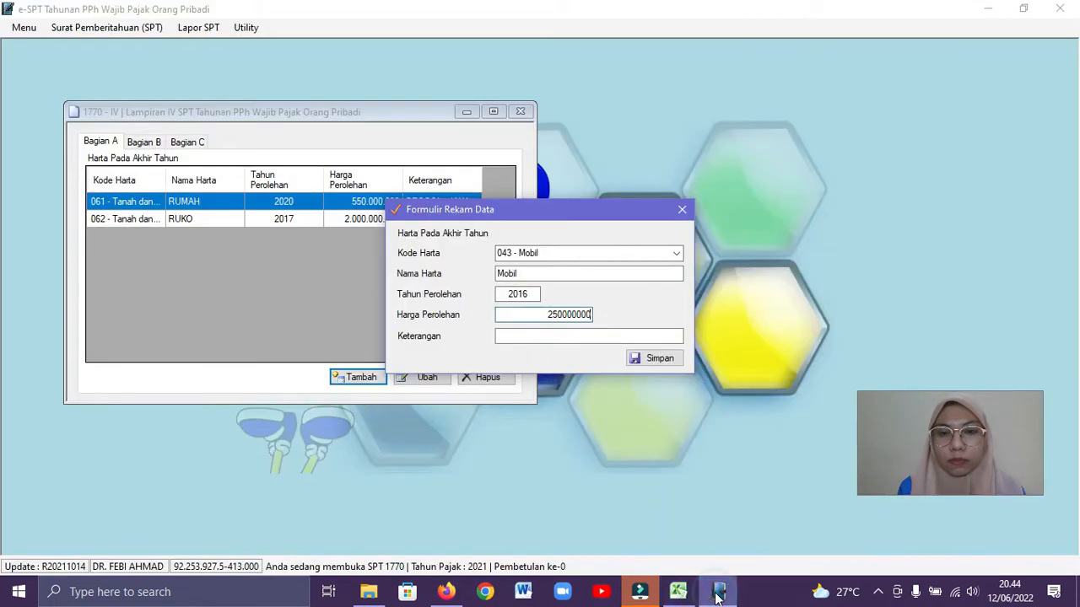
pyautogui.click(652, 360)
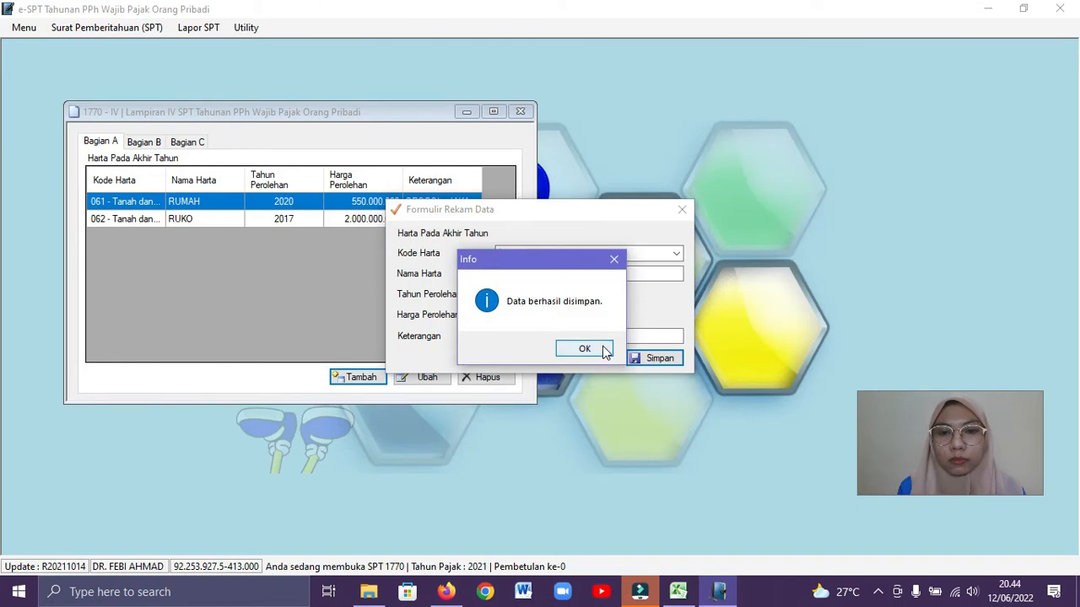
pyautogui.click(583, 349)
# Start a new asset record with Kode Harta 051 - Logam Mulia
pyautogui.click(380, 381)
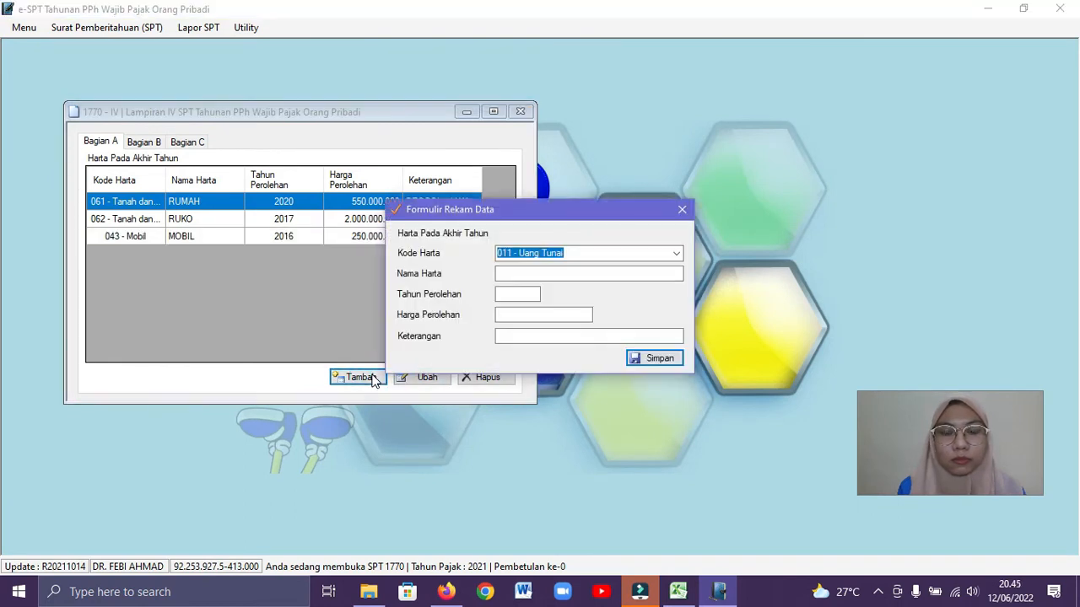
pyautogui.click(671, 254)
pyautogui.click(679, 255)
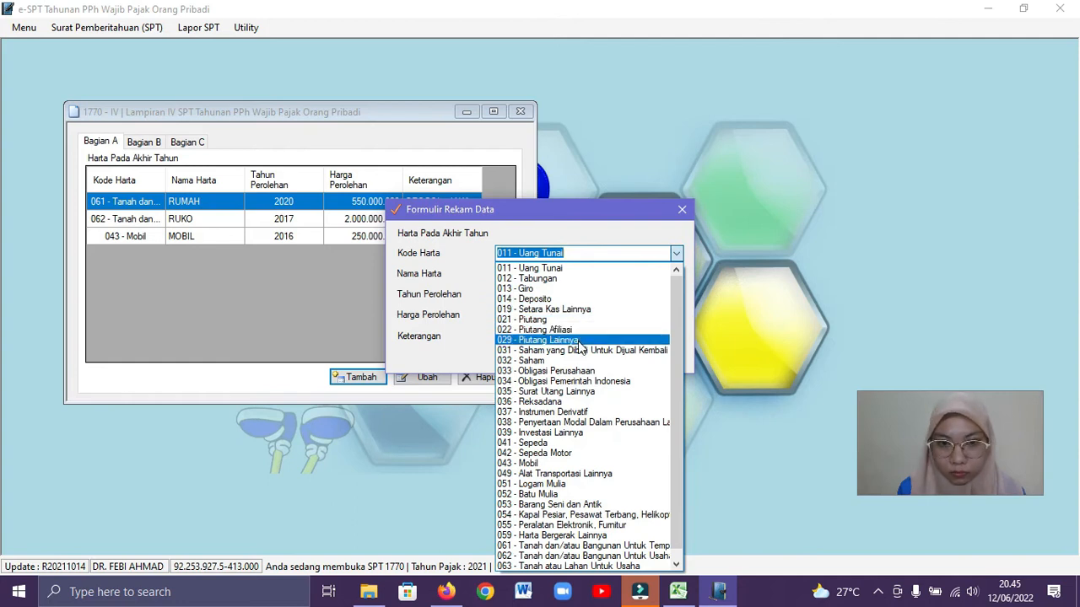
pyautogui.click(561, 485)
# Copy the Emas price of 50000000 from the Excel workbook, and enter Nama Harta Emas and Tahun Perolehan 2010 in the e-SPT record
pyautogui.click(678, 592)
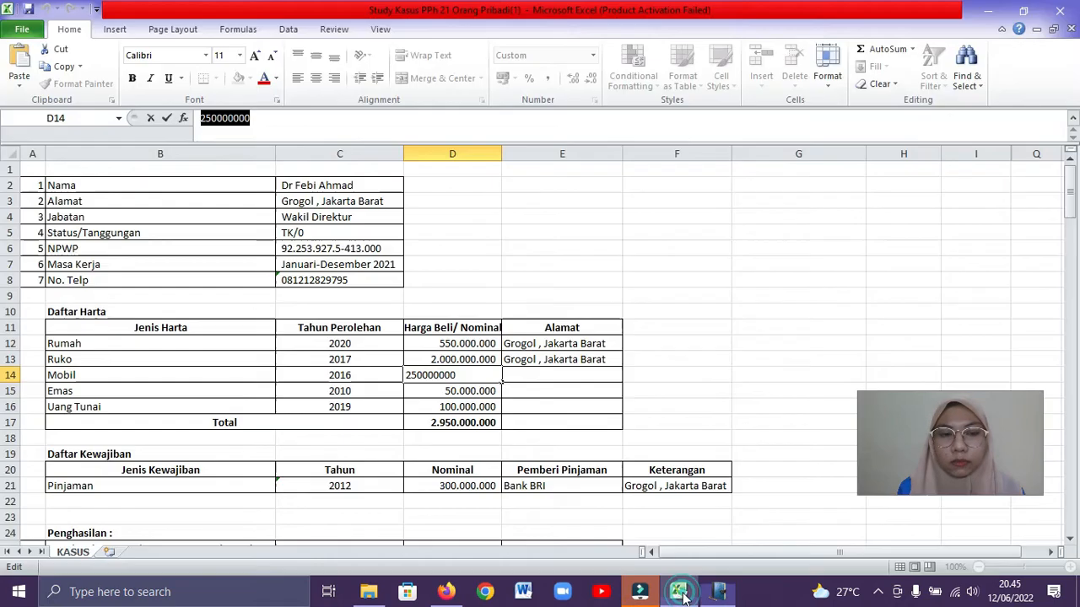
pyautogui.press('Return')
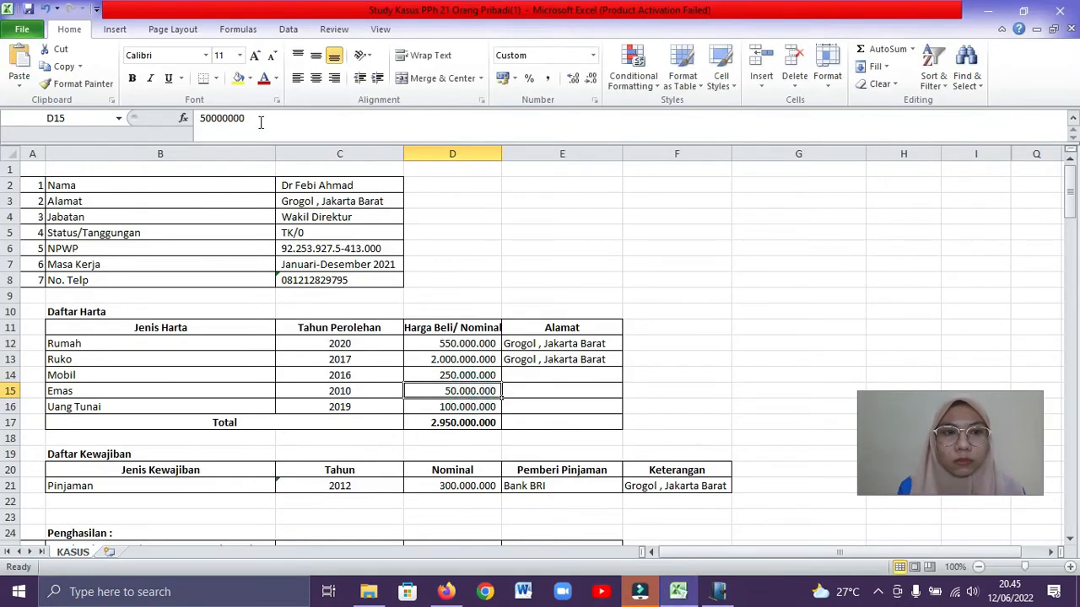
pyautogui.click(192, 126)
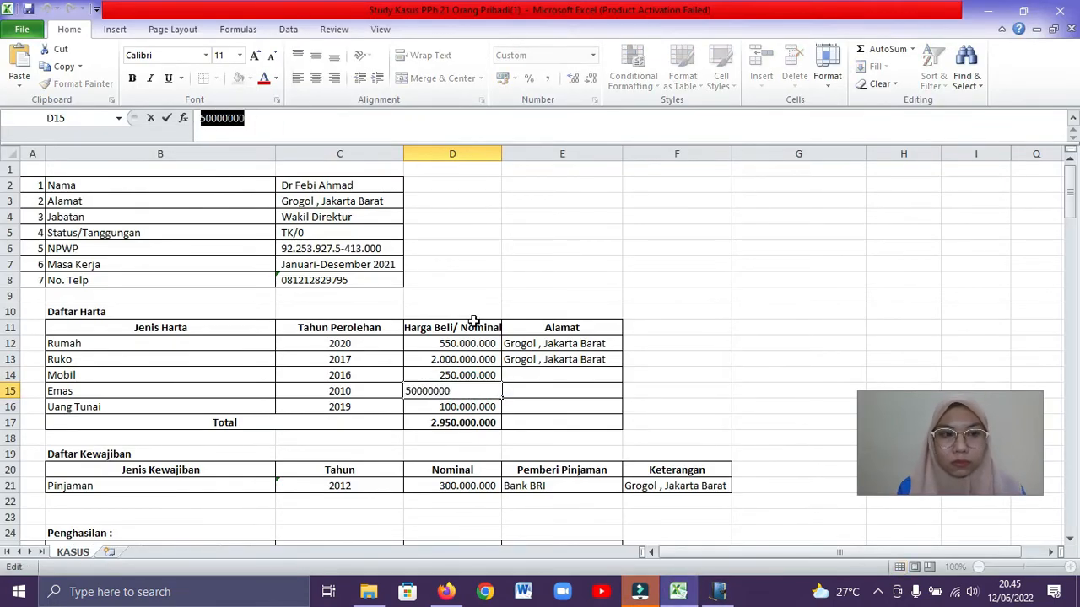
pyautogui.click(719, 592)
pyautogui.click(578, 275)
pyautogui.write('Emas')
pyautogui.click(530, 293)
pyautogui.write('2010')
# Paste the copied Emas price into Harga Perolehan and save the record without a Keterangan
pyautogui.click(547, 313)
pyautogui.rightClick(547, 310)
pyautogui.click(584, 382)
pyautogui.click(650, 367)
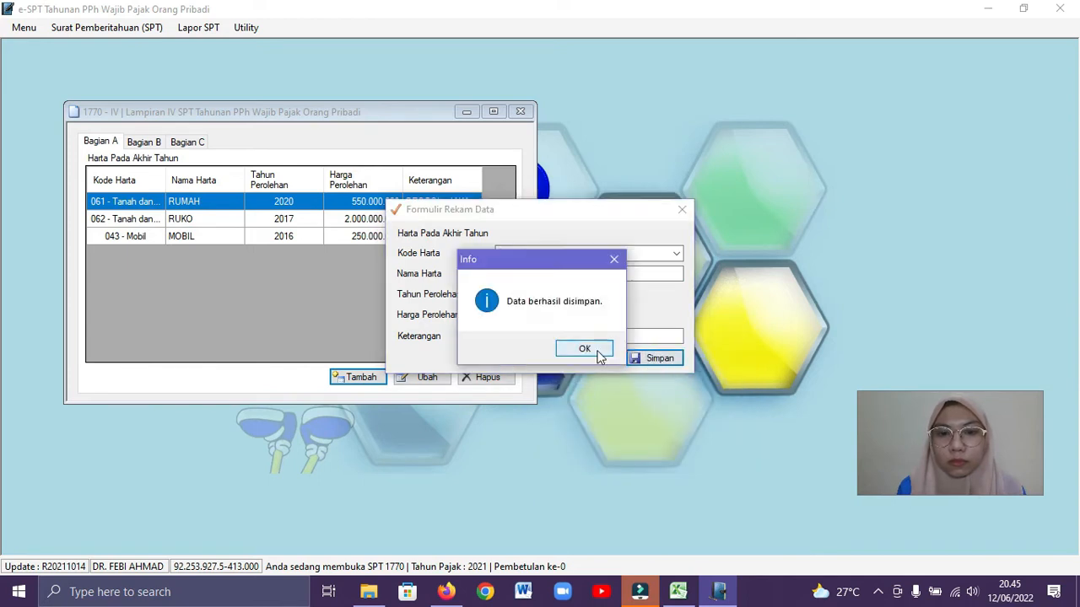
pyautogui.click(584, 349)
# Start another asset record and copy the Uang Tunai amount of 100000000 from the Excel workbook
pyautogui.click(378, 379)
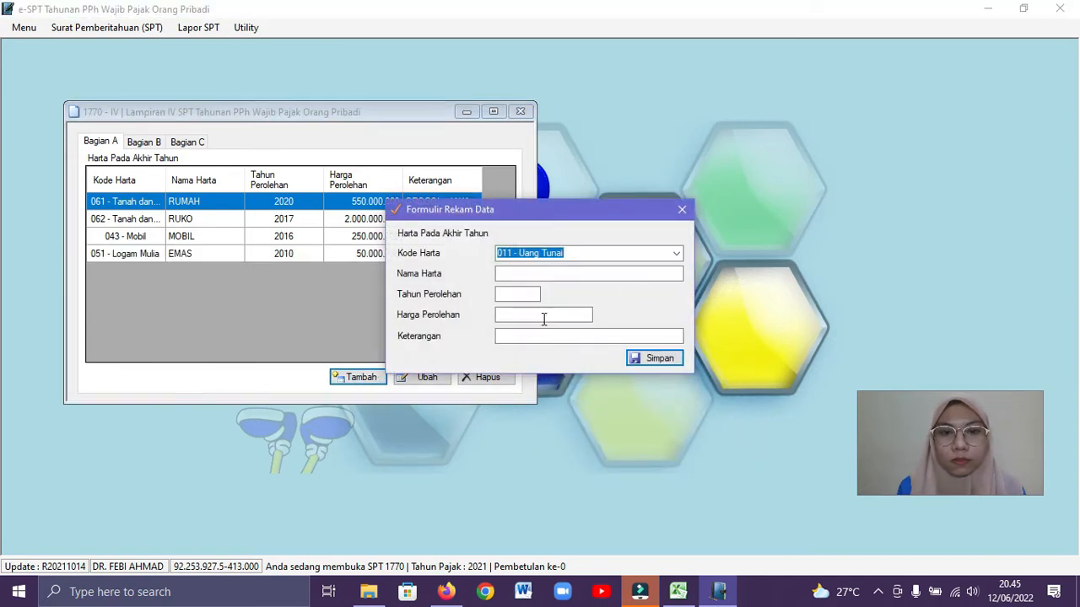
pyautogui.click(672, 597)
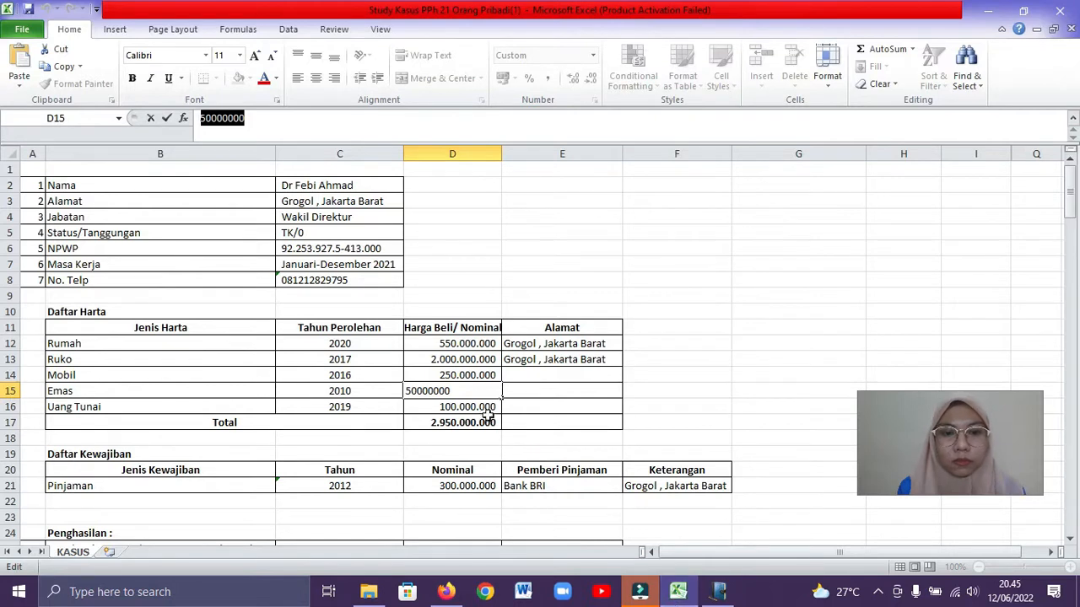
pyautogui.click(485, 409)
pyautogui.moveTo(267, 120); pyautogui.dragTo(197, 123)
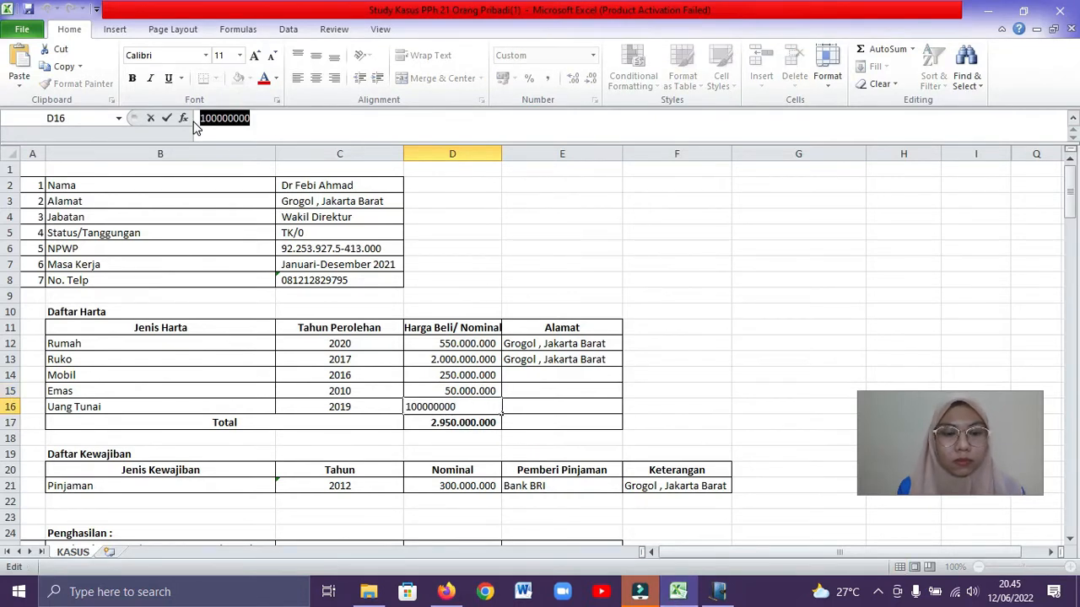
# In e-SPT, enter Nama Harta Uang Tunai and Tahun Perolehan 2019, paste the copied amount into Harga Perolehan, and save the record
pyautogui.click(718, 591)
pyautogui.click(589, 274)
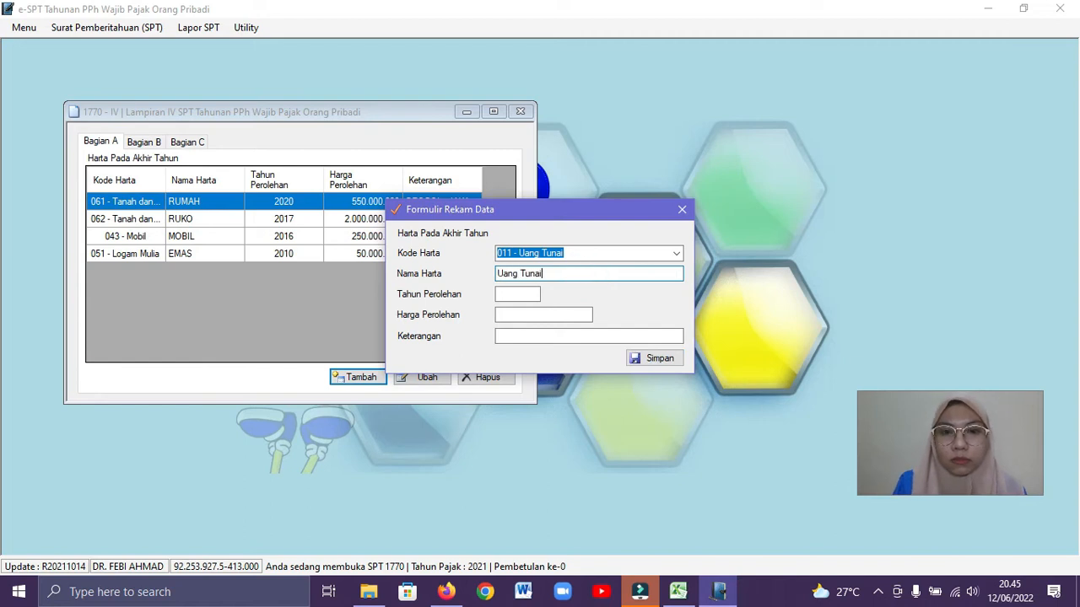
pyautogui.click(528, 293)
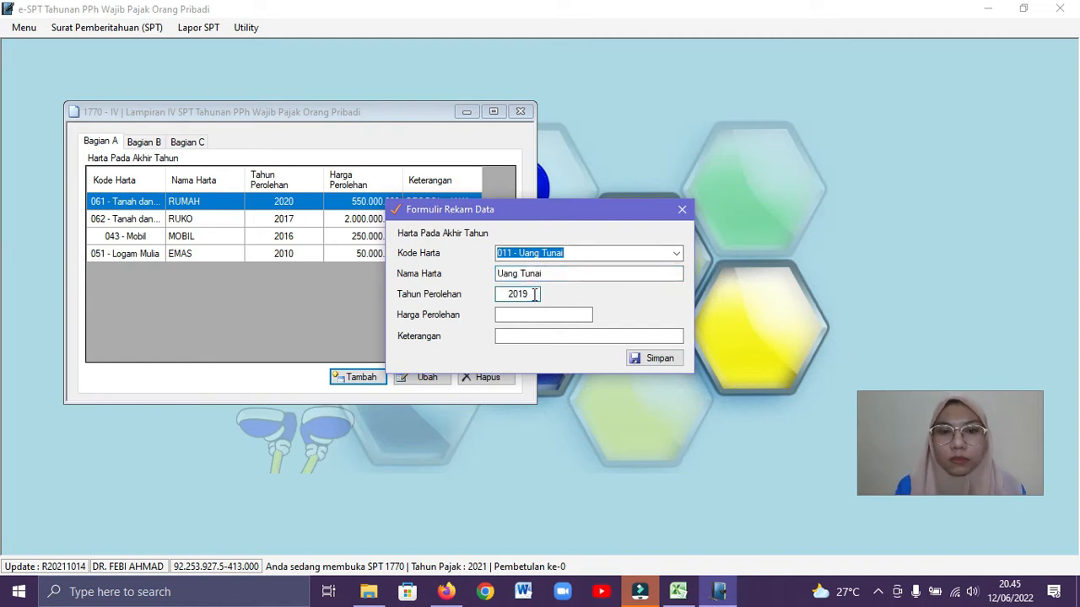
pyautogui.rightClick(542, 309)
pyautogui.click(582, 376)
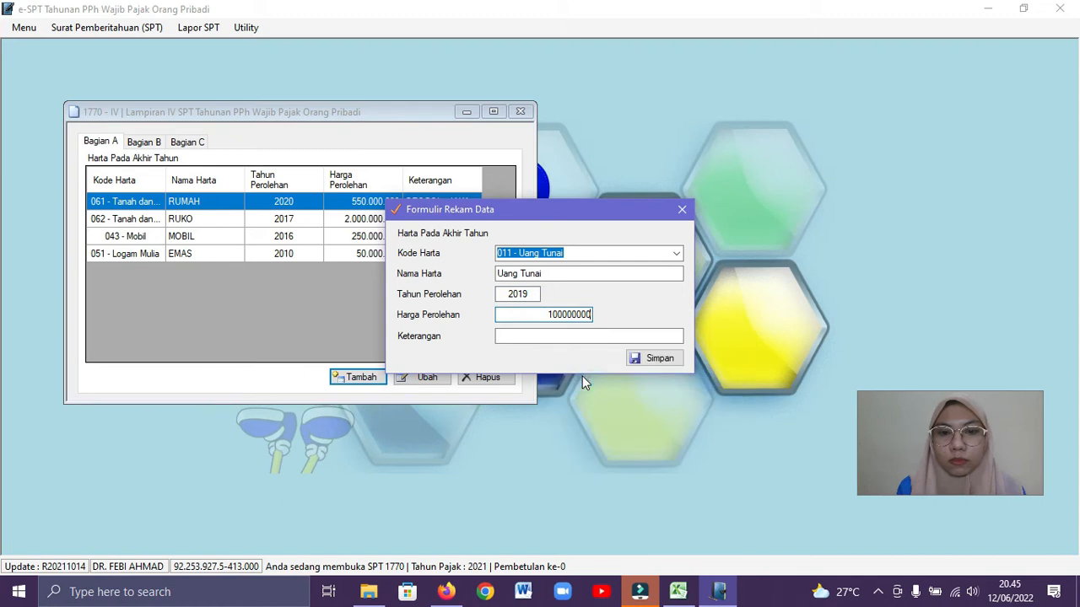
pyautogui.click(655, 359)
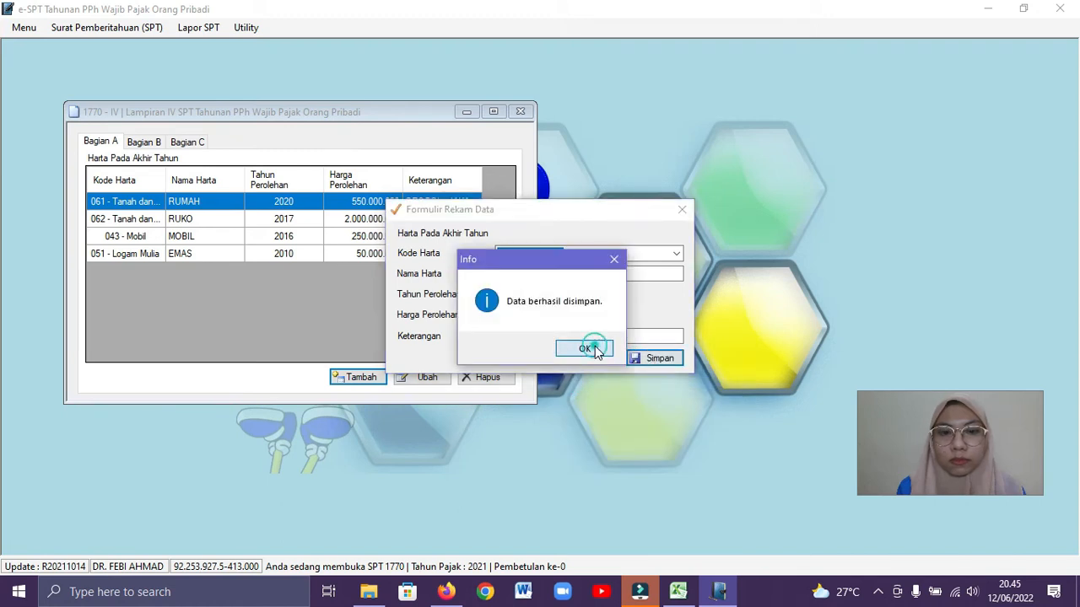
pyautogui.click(591, 351)
# Start a new liability record in Bagian B and copy the Pinjaman amount of 300000000 from the Excel workbook
pyautogui.click(156, 143)
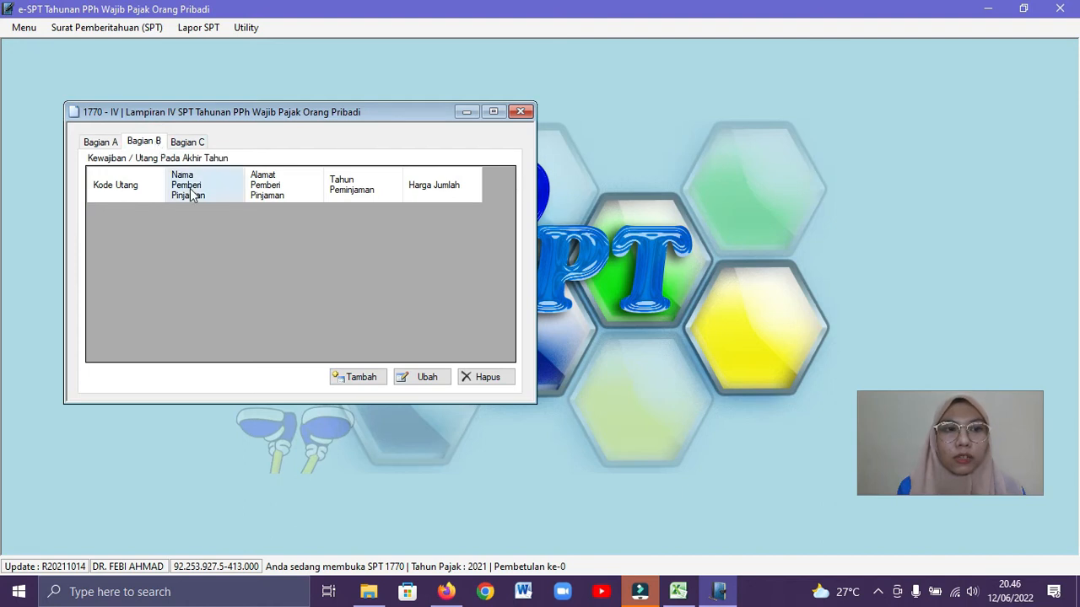
pyautogui.click(360, 379)
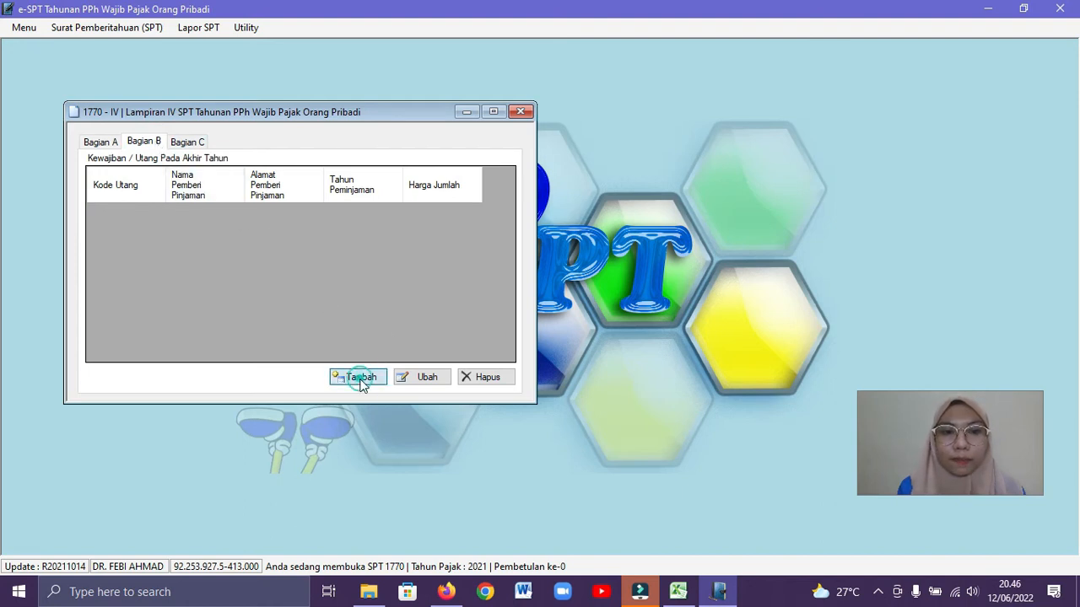
pyautogui.click(674, 592)
pyautogui.click(433, 488)
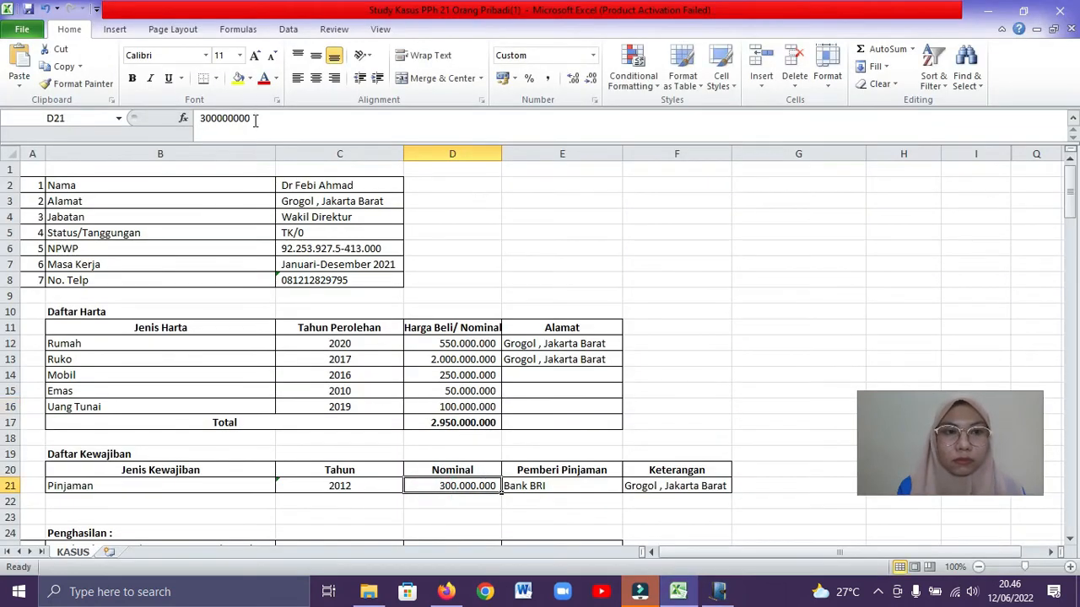
pyautogui.moveTo(253, 118); pyautogui.dragTo(187, 127)
pyautogui.hotkey('ctrl', 'c')
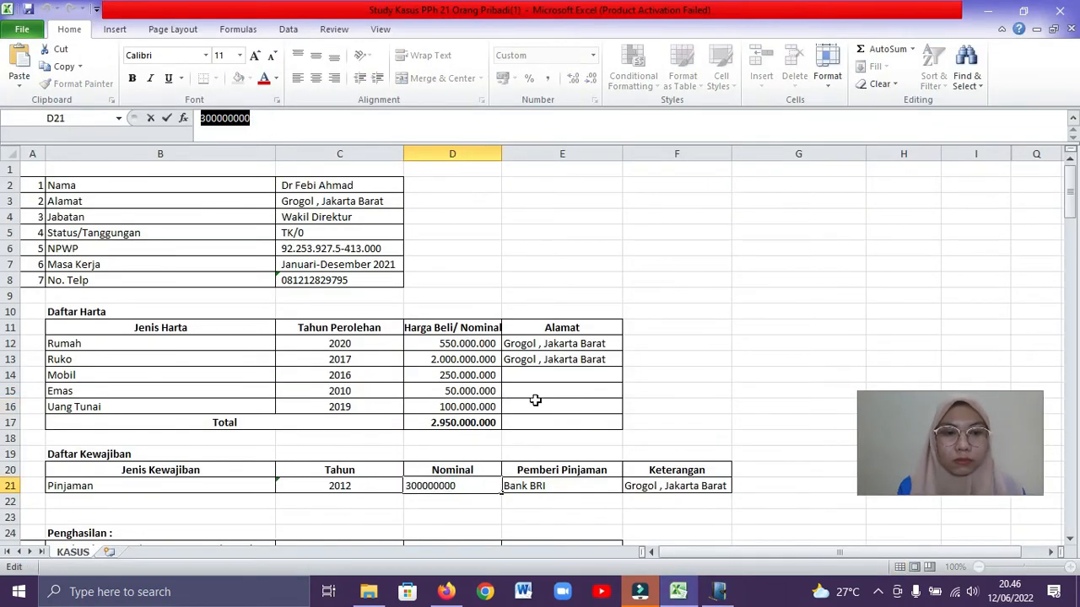
# Fill the e-SPT liability record with Kode Utang 101 - Utang Bank, lender Bank BRI, Tahun Peminjaman 2012 and the copied amount as Jumlah
pyautogui.click(718, 592)
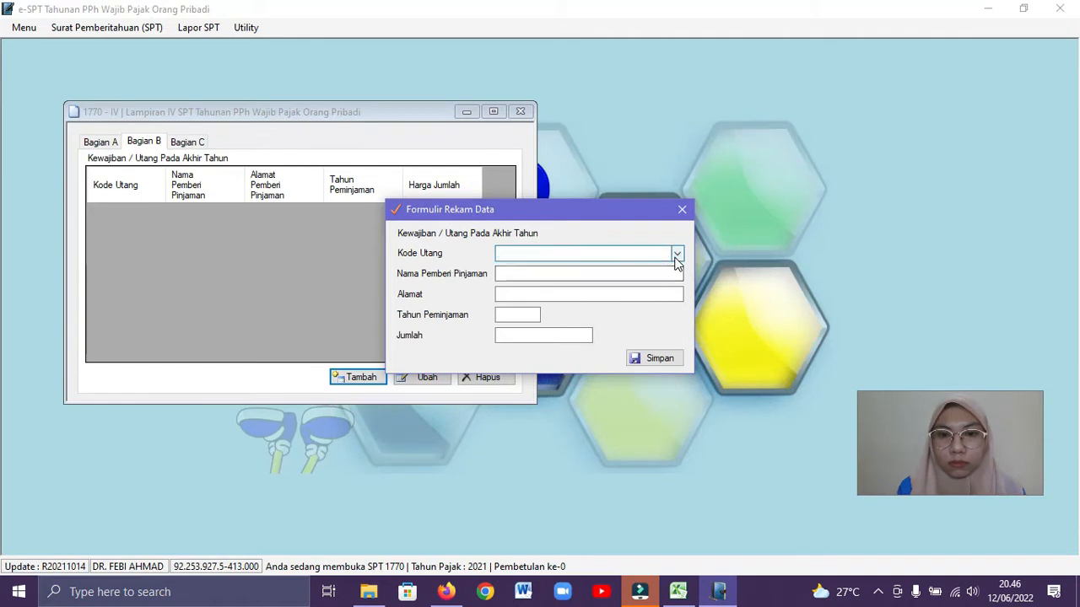
pyautogui.click(676, 255)
pyautogui.click(660, 268)
pyautogui.click(609, 271)
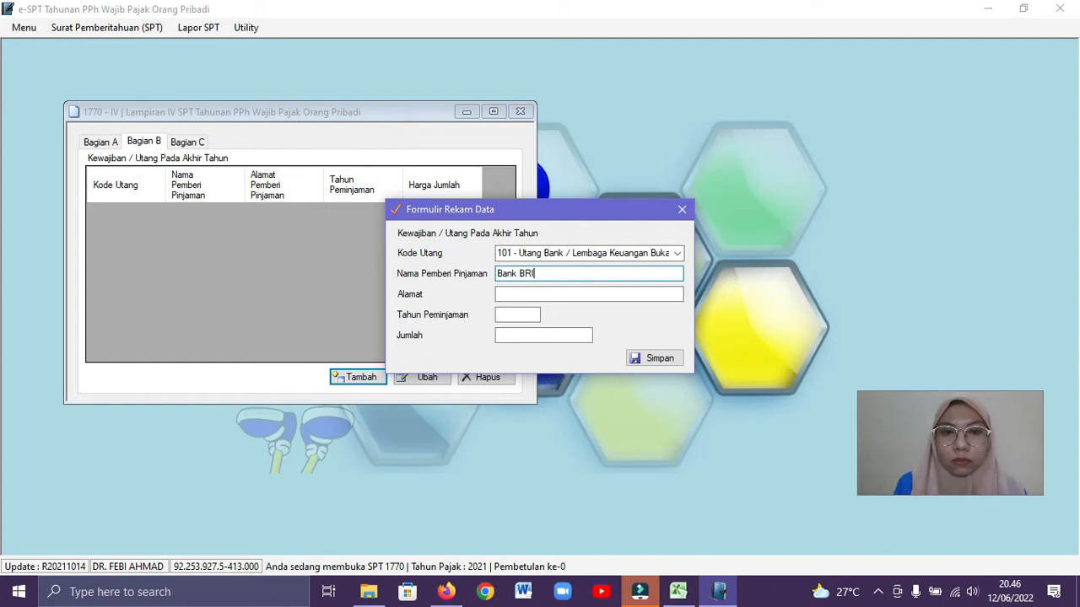
pyautogui.click(526, 315)
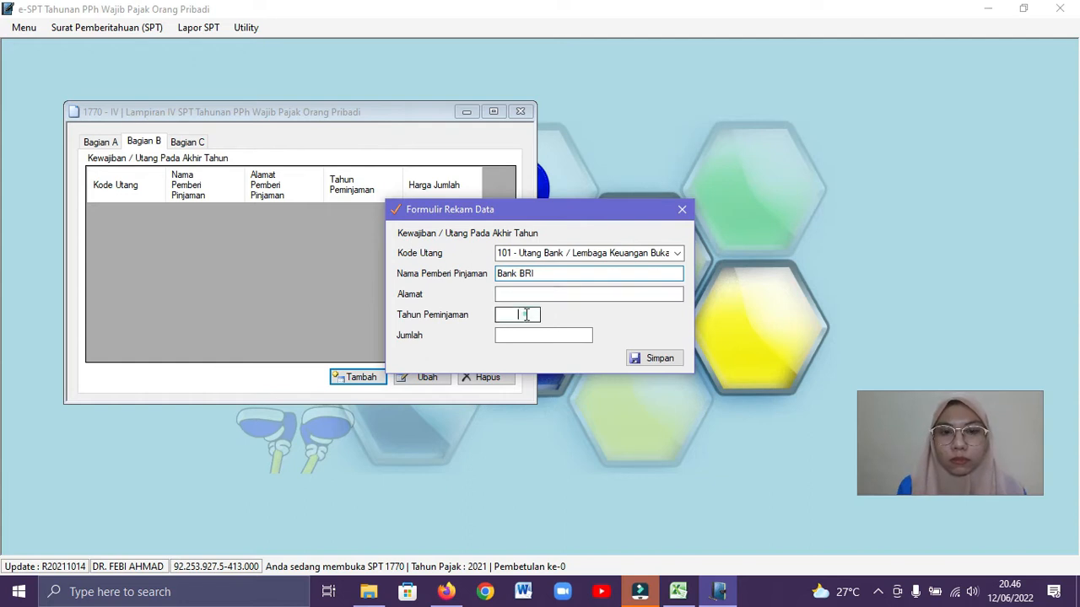
pyautogui.click(678, 592)
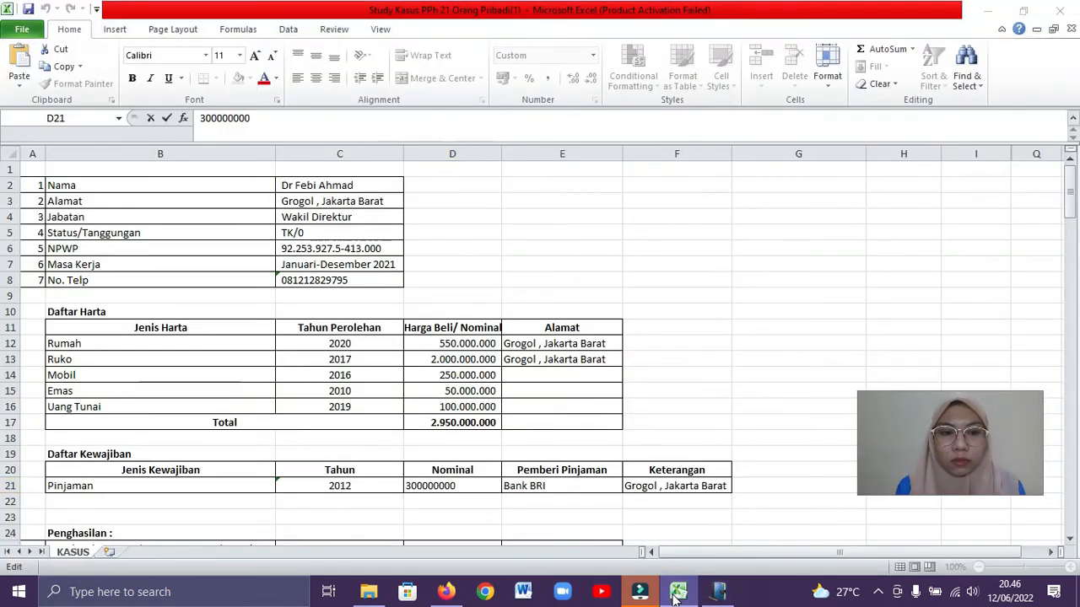
pyautogui.click(676, 594)
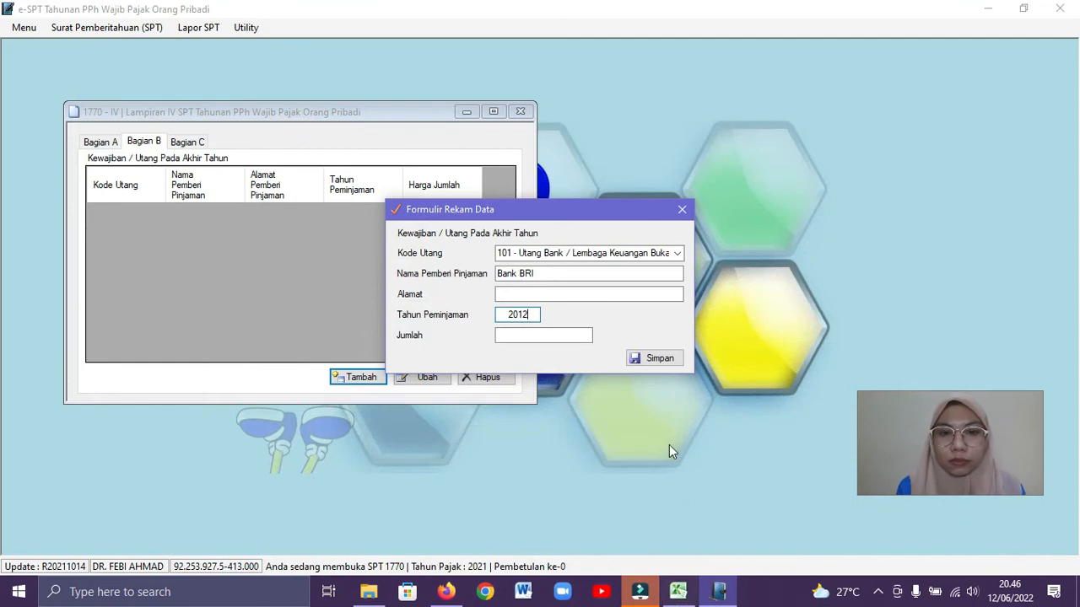
pyautogui.rightClick(569, 335)
pyautogui.click(604, 398)
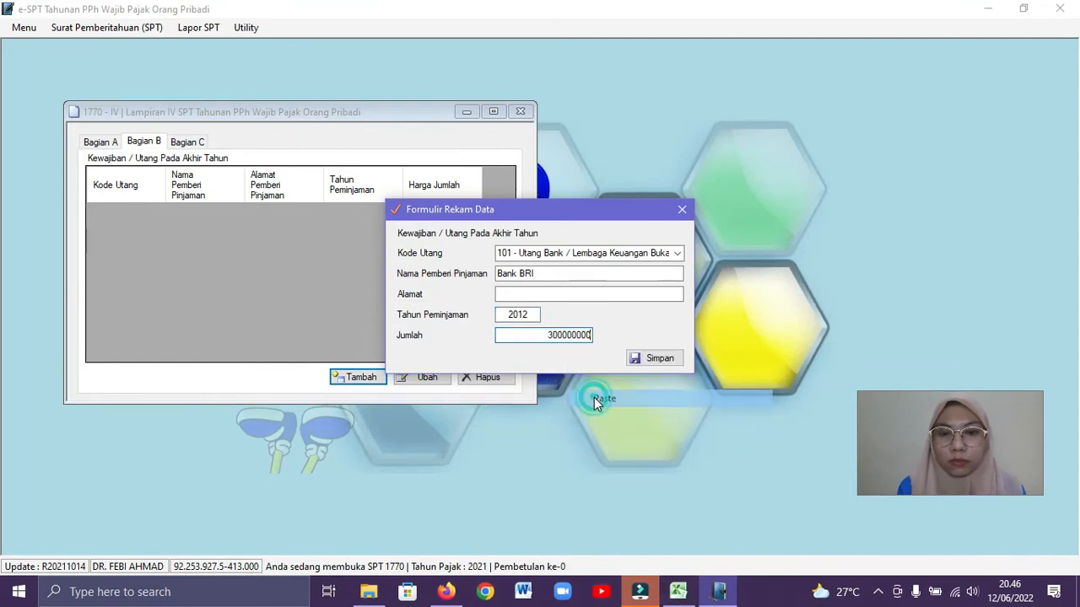
# Copy the lender's address from the Excel workbook into the record's Alamat and save the record
pyautogui.click(677, 591)
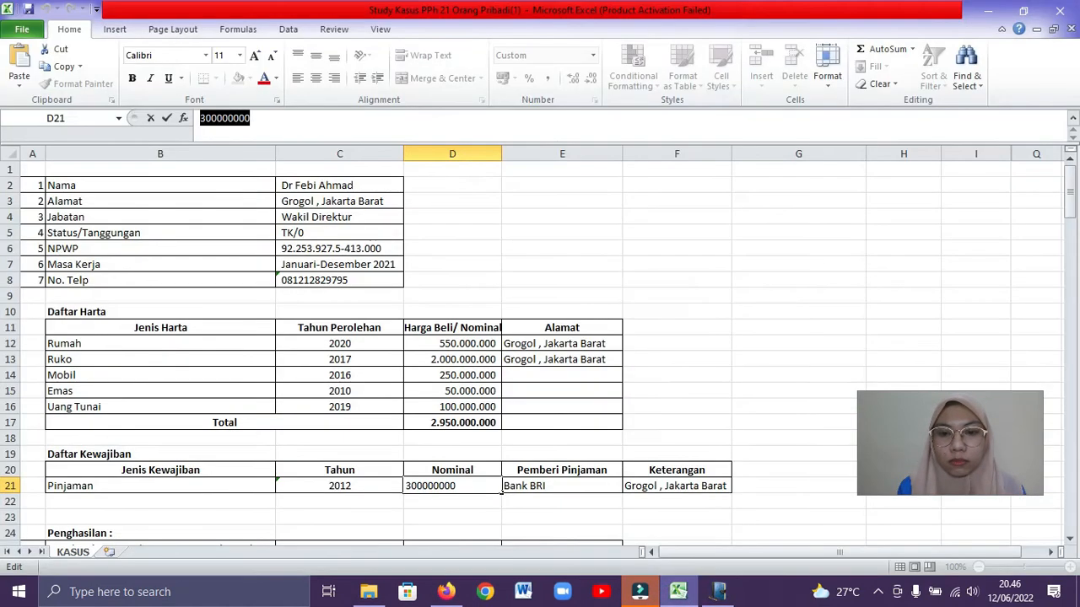
pyautogui.click(685, 486)
pyautogui.hotkey('ctrl', 'c')
pyautogui.click(599, 295)
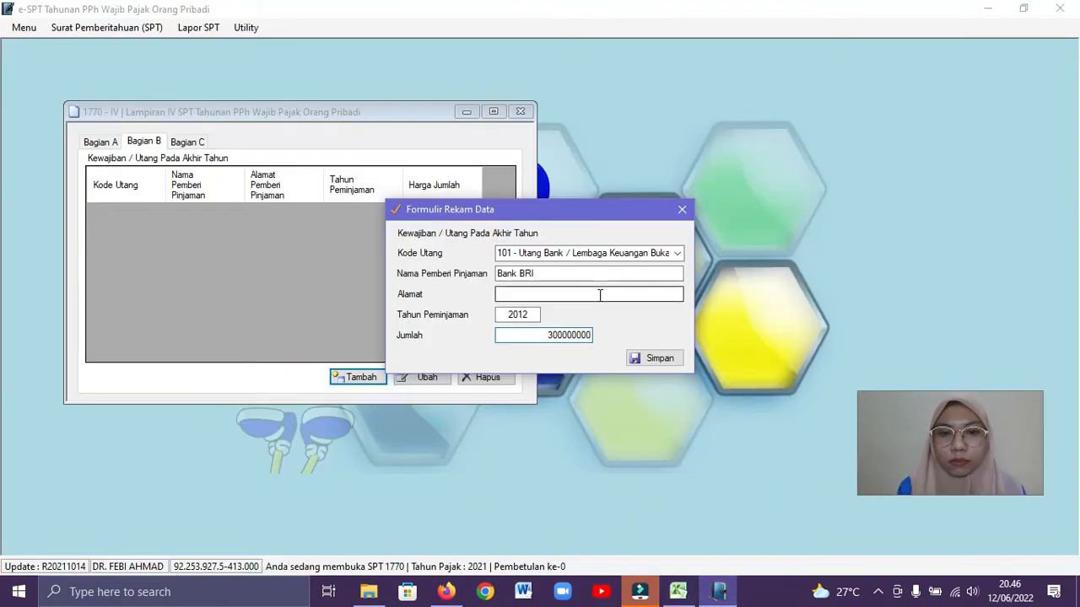
pyautogui.hotkey('ctrl', 'v')
pyautogui.click(654, 358)
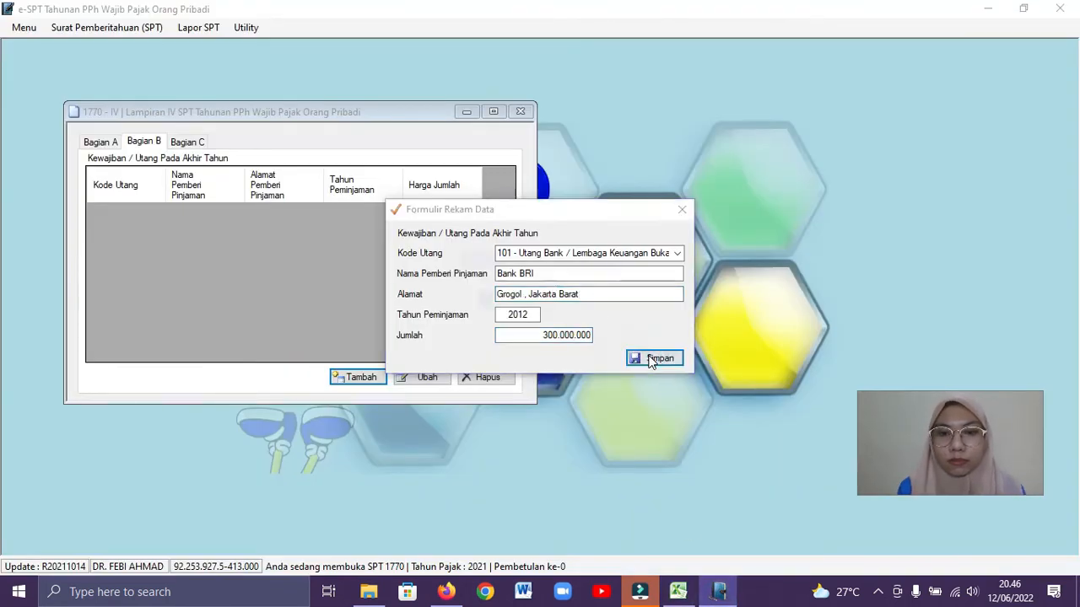
pyautogui.click(582, 342)
# Check Bagian C, then replace the Lampiran IV form with Lampiran III of SPT 1770
pyautogui.click(191, 142)
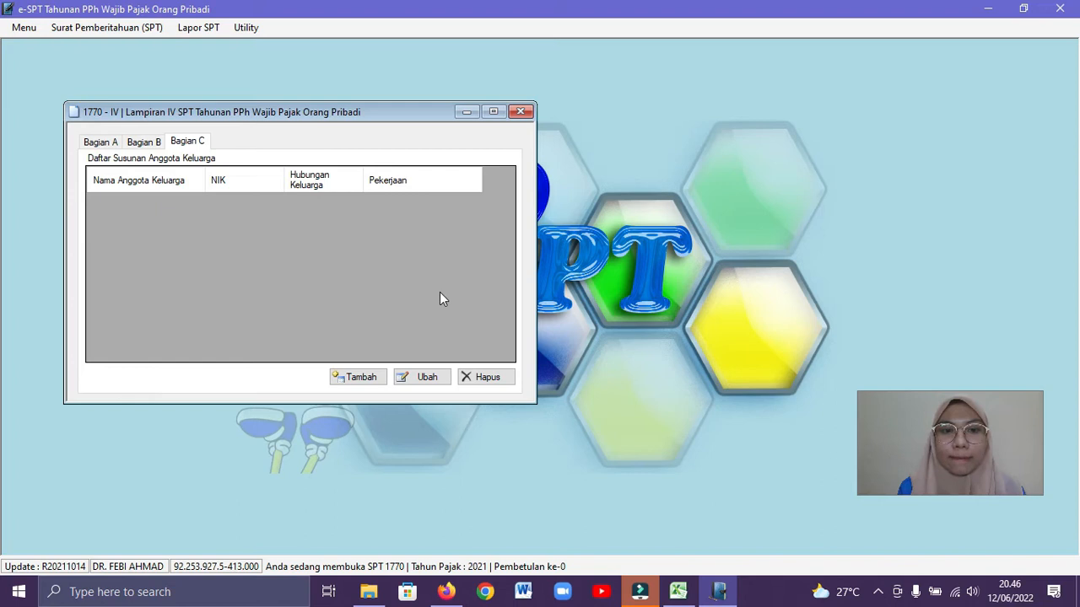
pyautogui.click(520, 113)
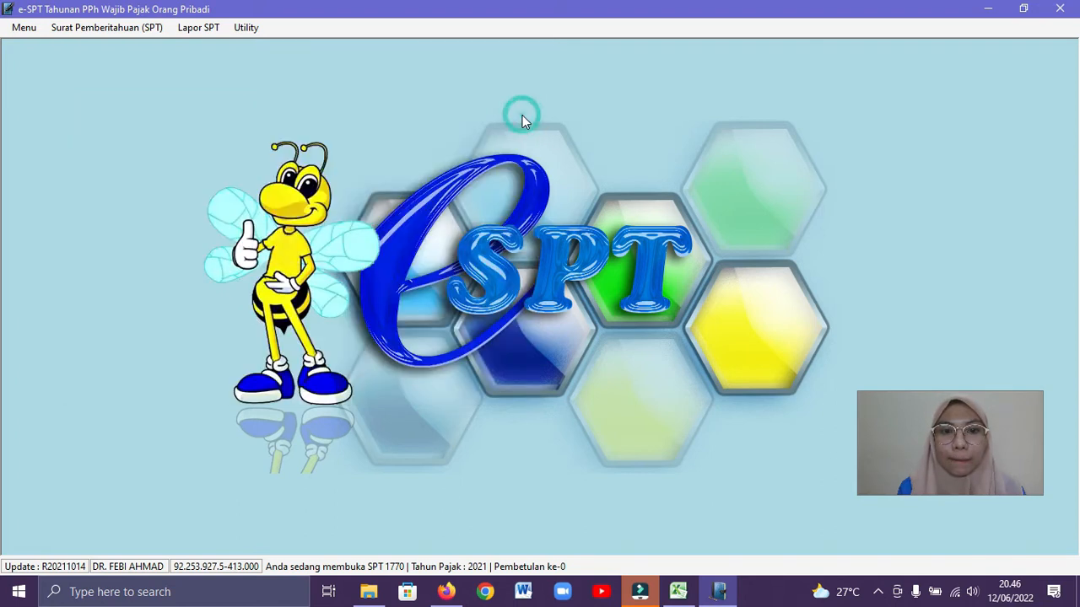
pyautogui.click(132, 28)
pyautogui.moveTo(138, 103)
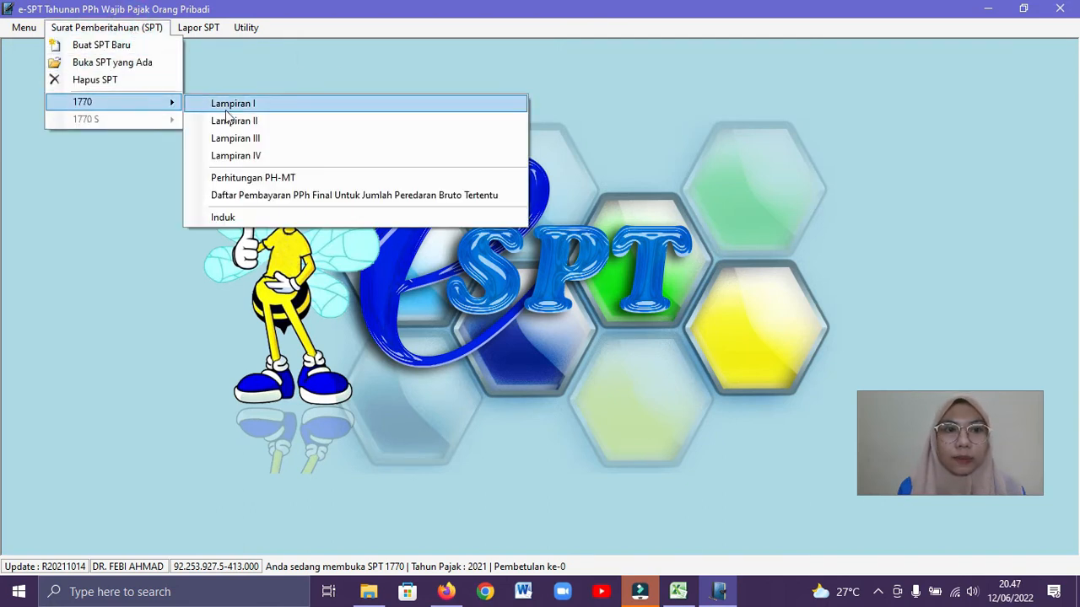
pyautogui.click(224, 139)
pyautogui.moveTo(241, 134)
pyautogui.mouseDown()
pyautogui.moveTo(257, 101)
pyautogui.moveTo(249, 88)
pyautogui.mouseUp()
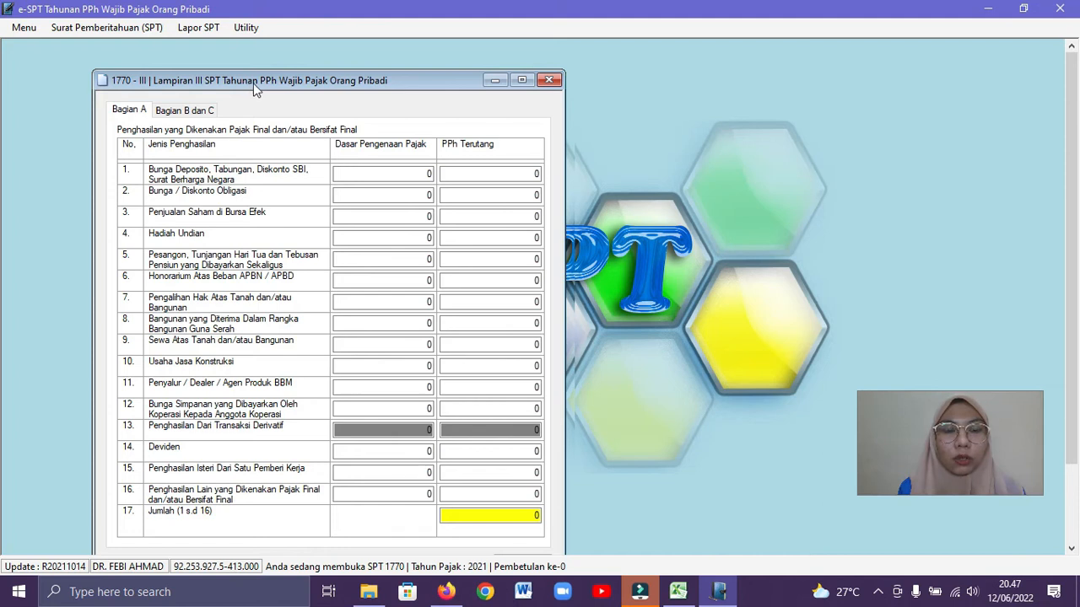
# Look up the Bank BCA savings interest in the Excel workbook and enter 1000000 as Dasar Pengenaan Pajak in row 1 of Bagian A
pyautogui.click(388, 174)
pyautogui.click(675, 601)
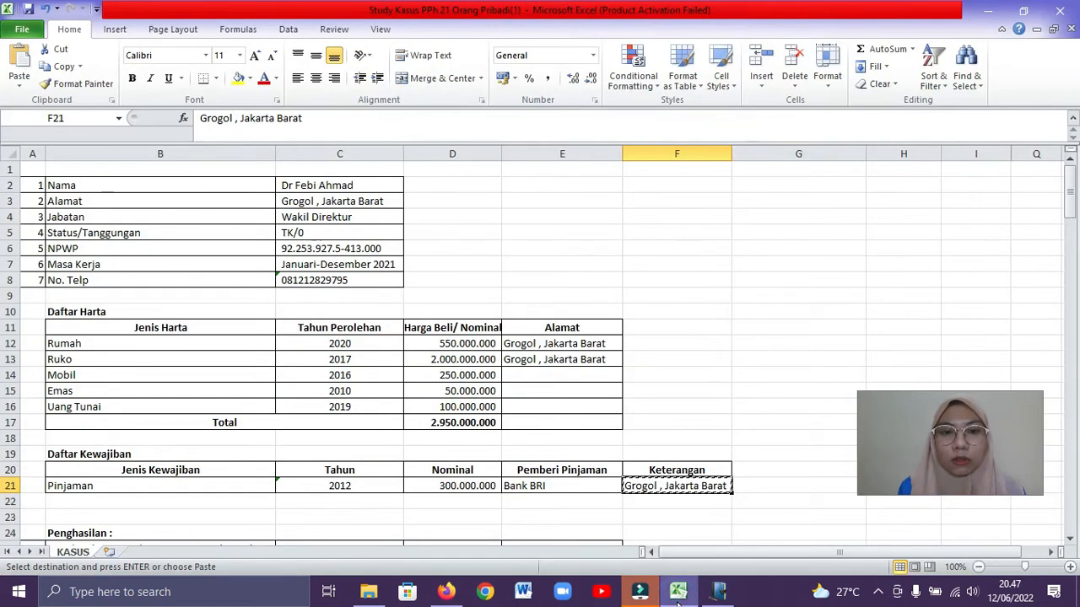
pyautogui.moveTo(1073, 215); pyautogui.dragTo(1077, 512)
pyautogui.moveTo(4, 517); pyautogui.dragTo(3, 595)
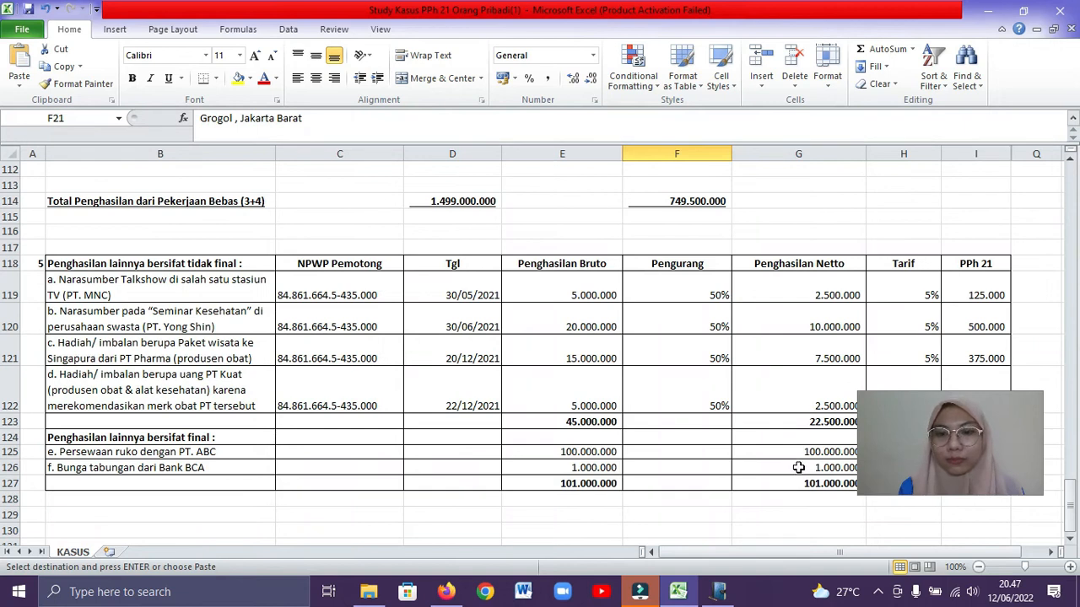
pyautogui.click(798, 468)
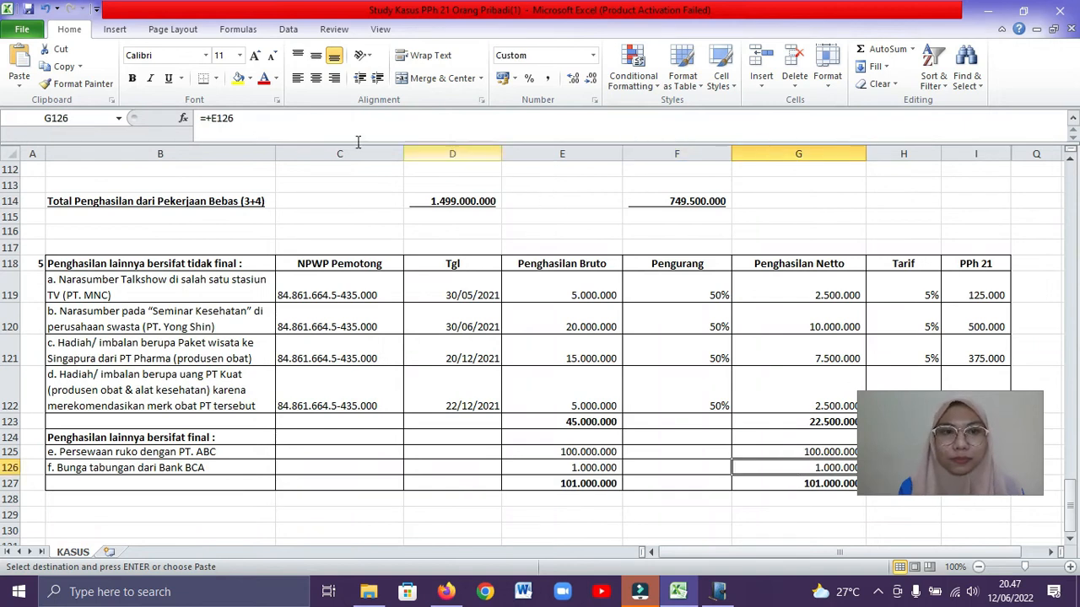
pyautogui.click(718, 591)
pyautogui.write('1000000')
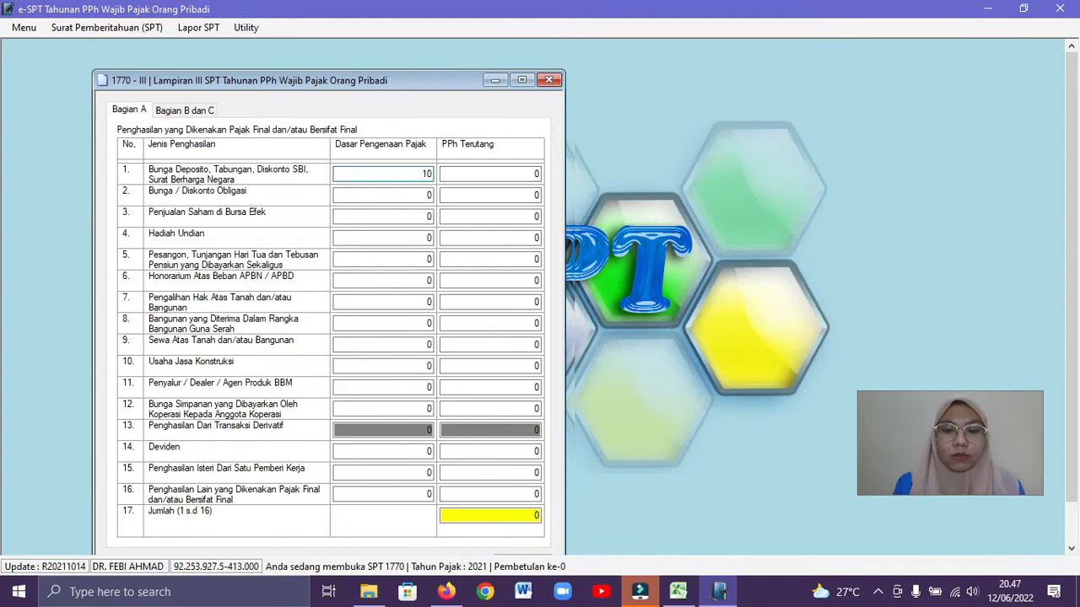
# Look up the tax on the Bank BCA savings interest in the Excel workbook and enter 200000 as PPh Terutang in row 1
pyautogui.click(507, 174)
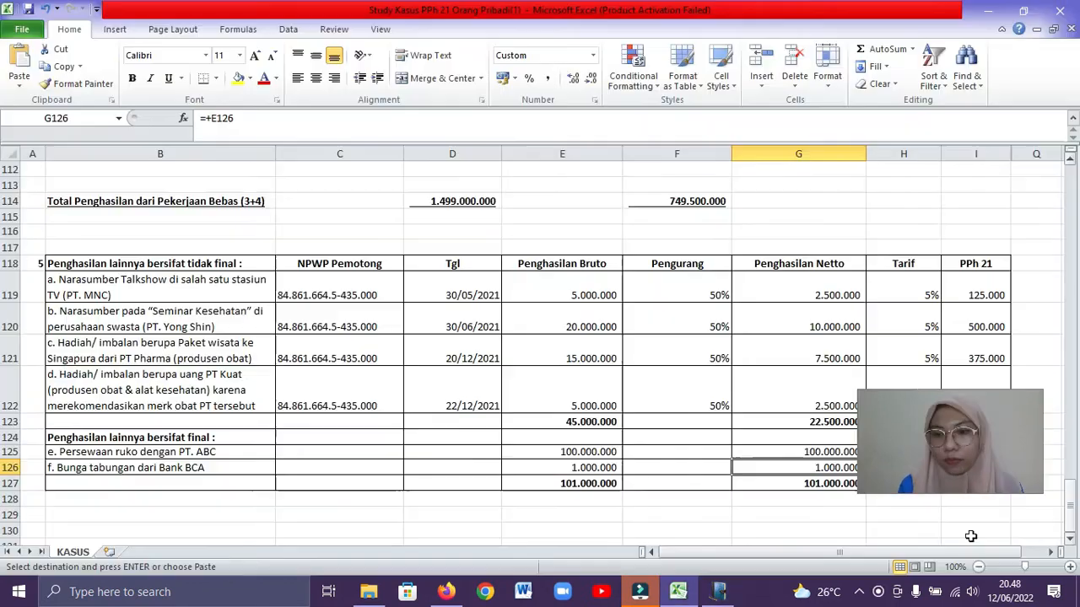
pyautogui.click(569, 516)
pyautogui.press('Down')
pyautogui.press('Down')
pyautogui.press('Down')
pyautogui.press('Down')
pyautogui.press('Down')
pyautogui.press('Down')
pyautogui.press('Down')
pyautogui.press('Down')
pyautogui.press('Down')
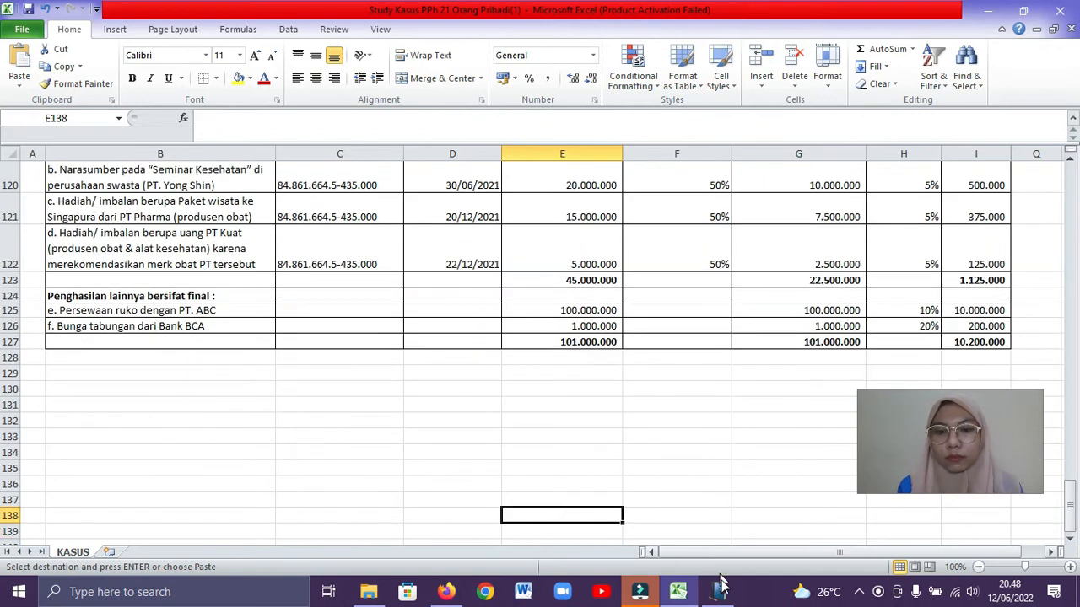
pyautogui.moveTo(718, 592)
pyautogui.click(714, 540)
pyautogui.write('1')
pyautogui.press('BackSpace')
pyautogui.write('200.00')
pyautogui.click(501, 195)
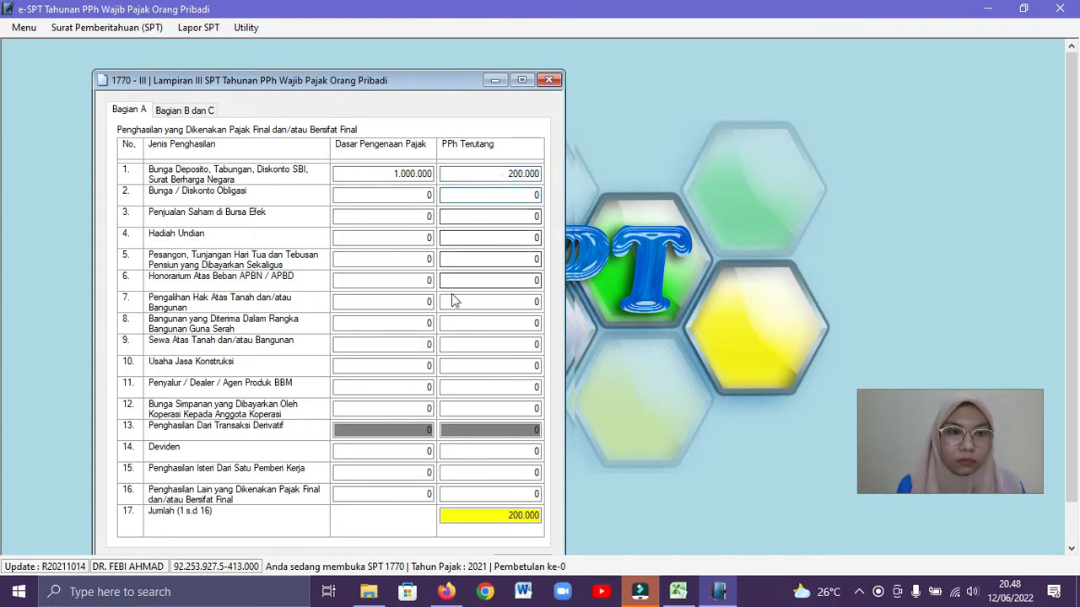
# Check the shophouse rental in the Excel workbook and fill row 9, Sewa Atas Tanah dan/atau Bangunan, with base 100000000 and PPh Terutang 10000000
pyautogui.click(678, 593)
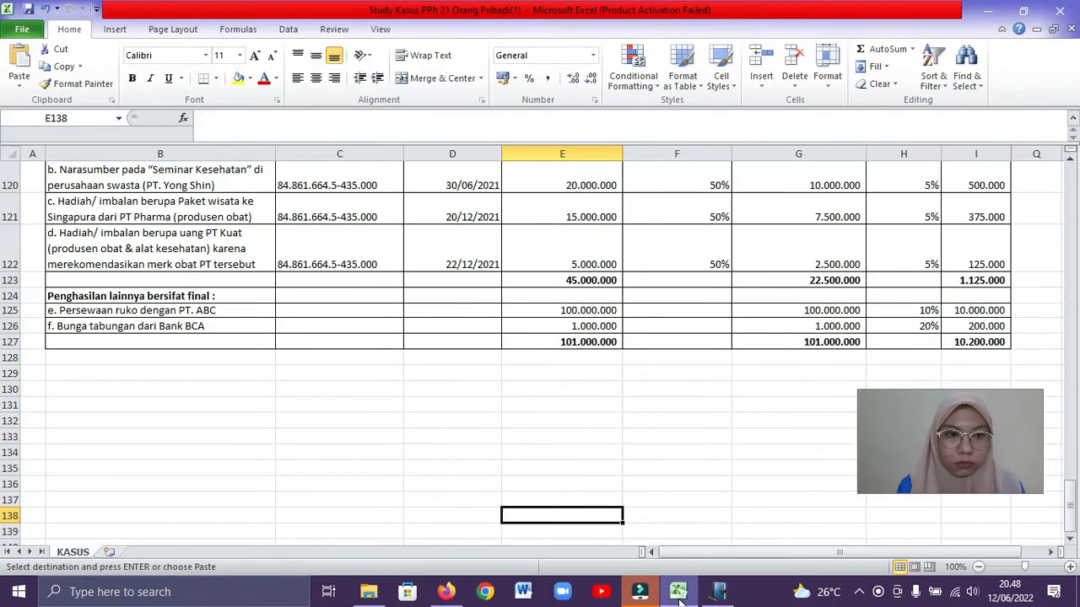
pyautogui.click(679, 595)
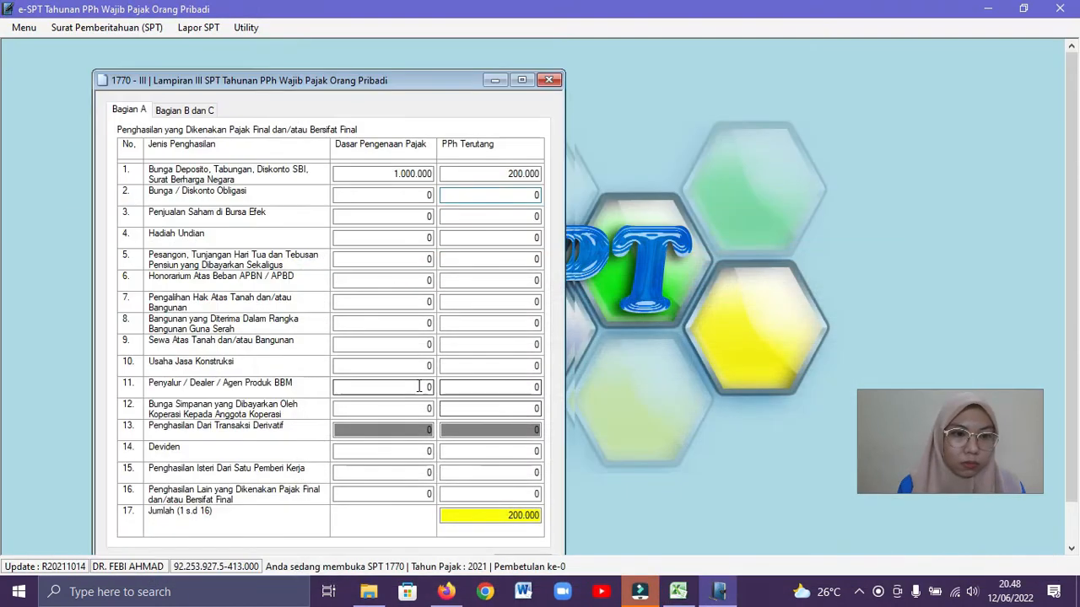
pyautogui.click(428, 342)
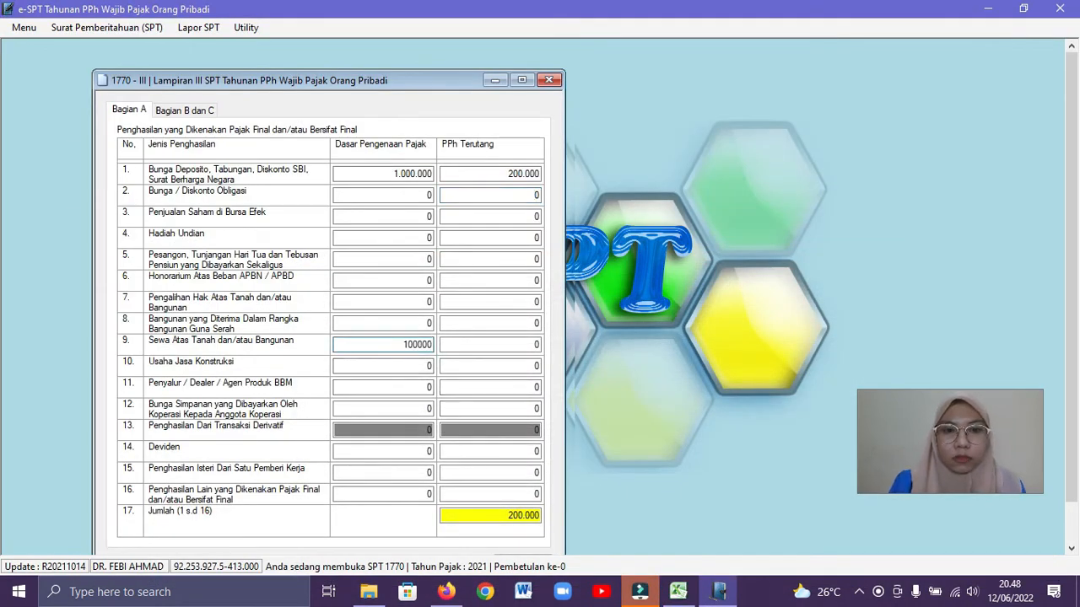
pyautogui.click(463, 344)
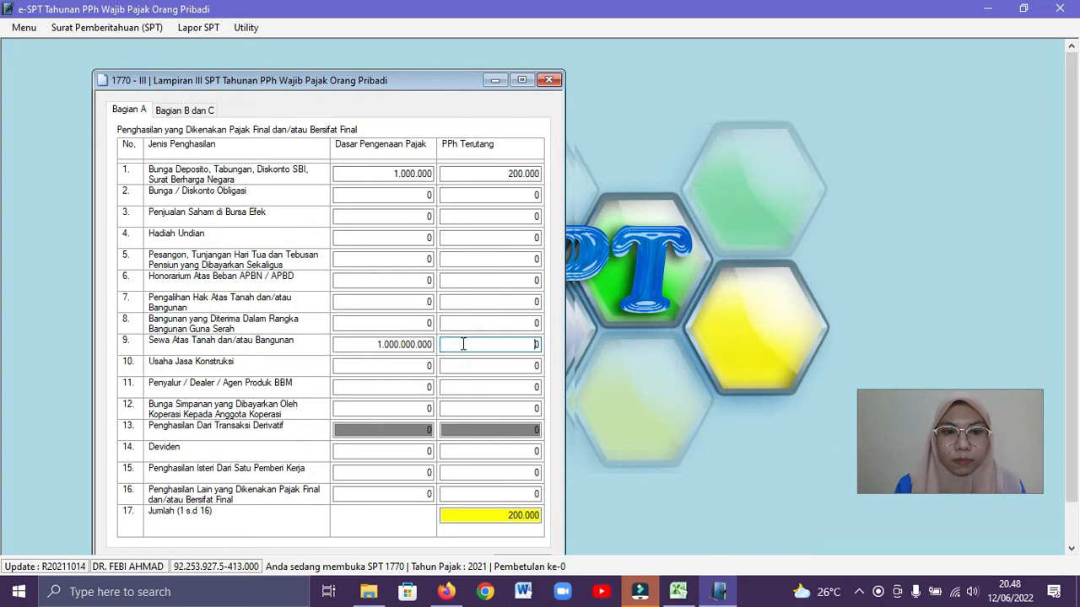
pyautogui.click(424, 344)
pyautogui.press('BackSpace')
pyautogui.click(463, 344)
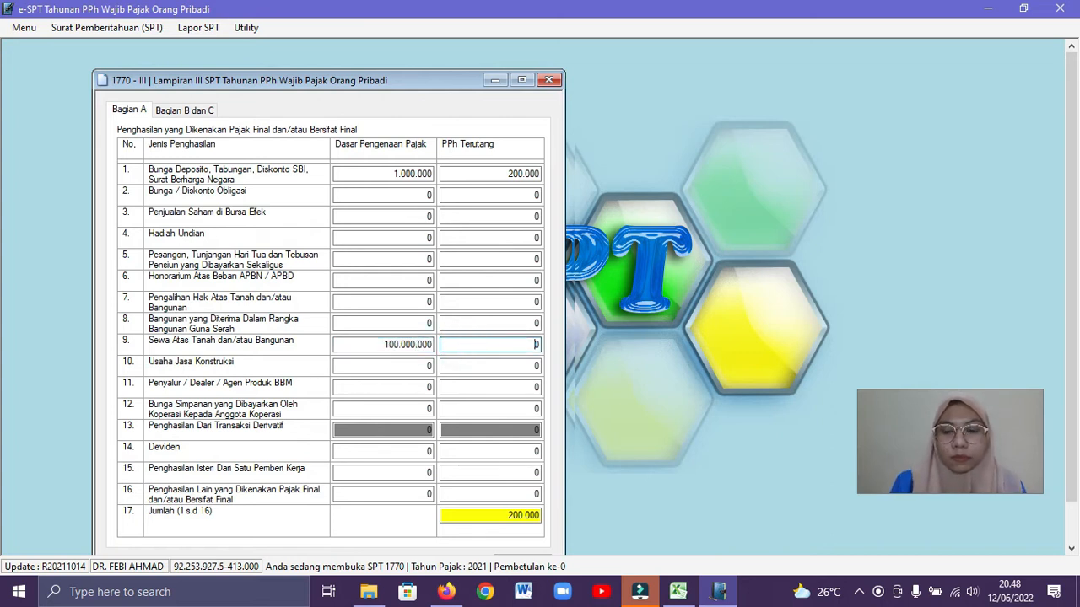
pyautogui.click(469, 366)
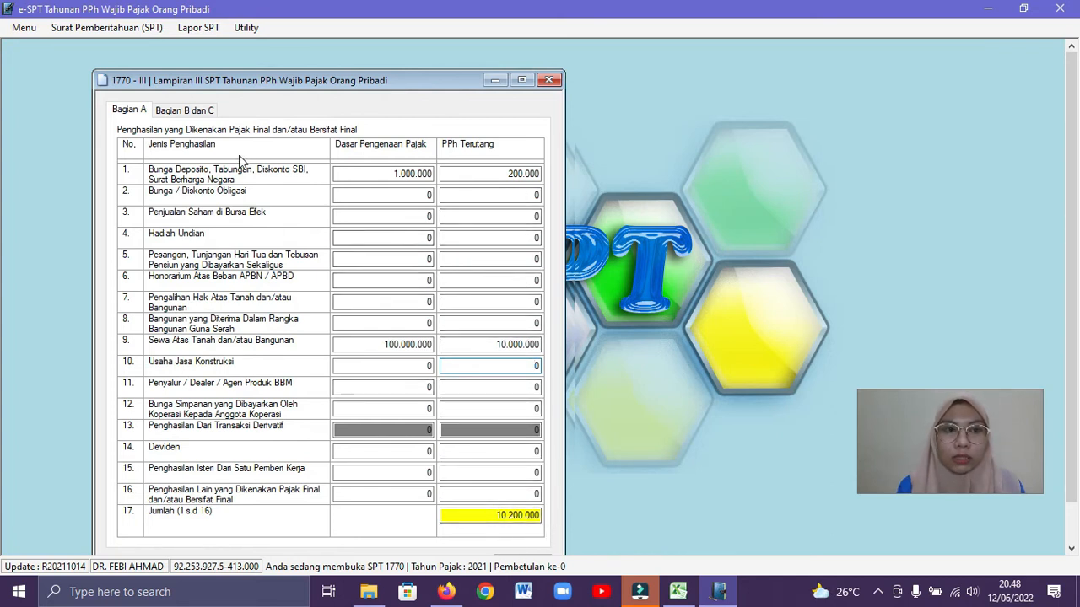
# Check Bagian B dan C of Lampiran III and replace the form with Lampiran II of SPT 1770
pyautogui.click(170, 113)
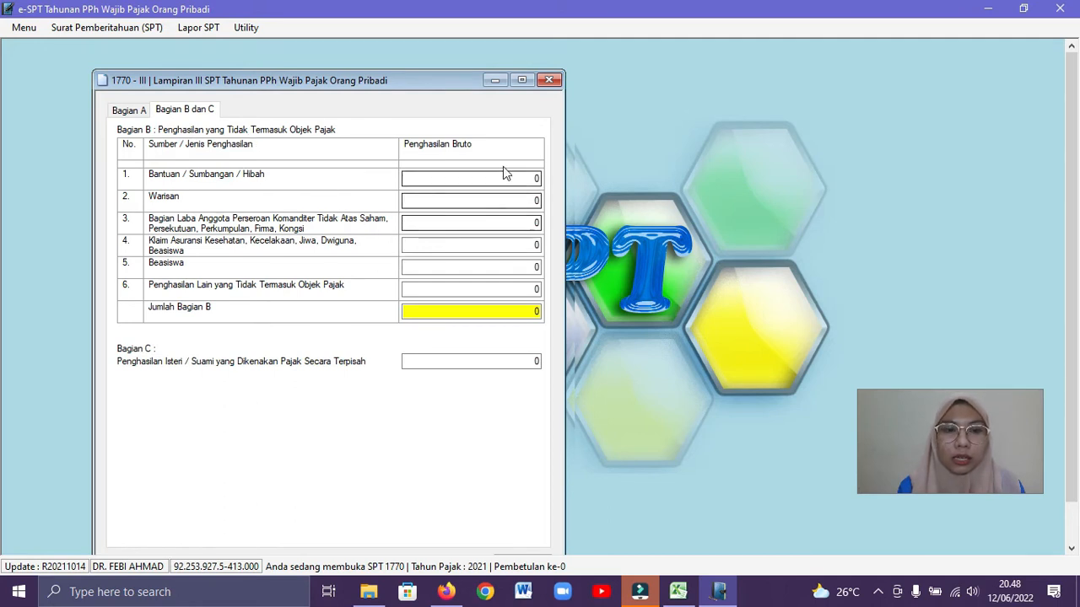
pyautogui.click(548, 80)
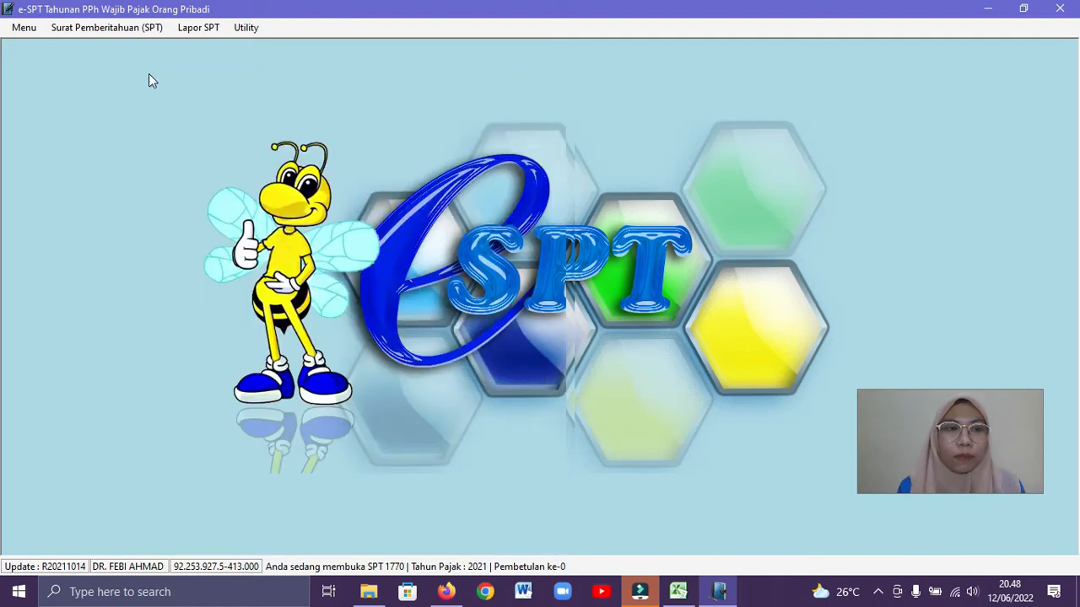
pyautogui.click(120, 32)
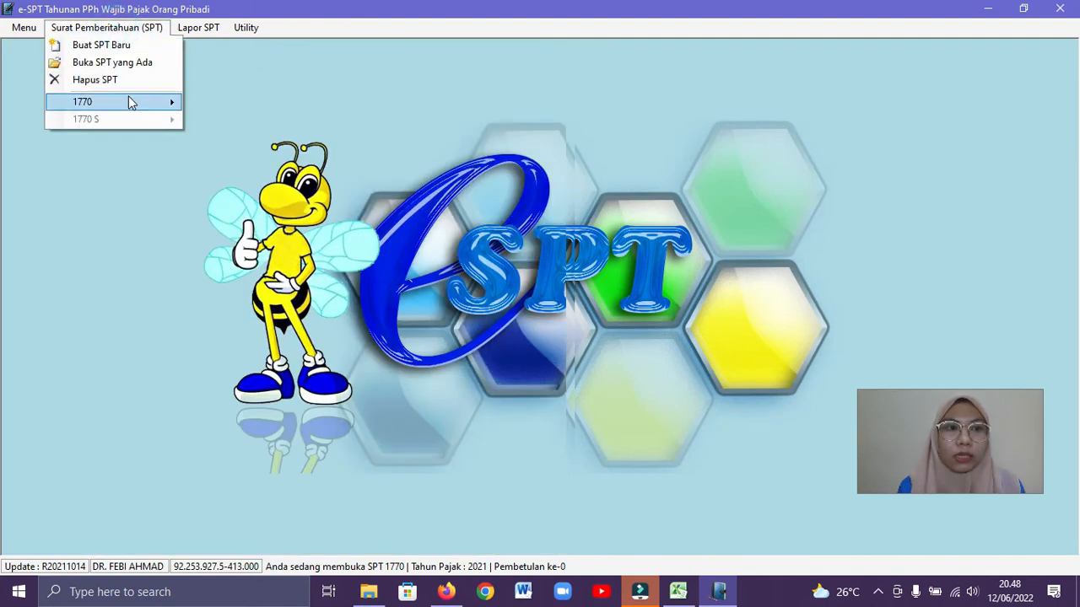
pyautogui.moveTo(131, 101)
pyautogui.click(221, 122)
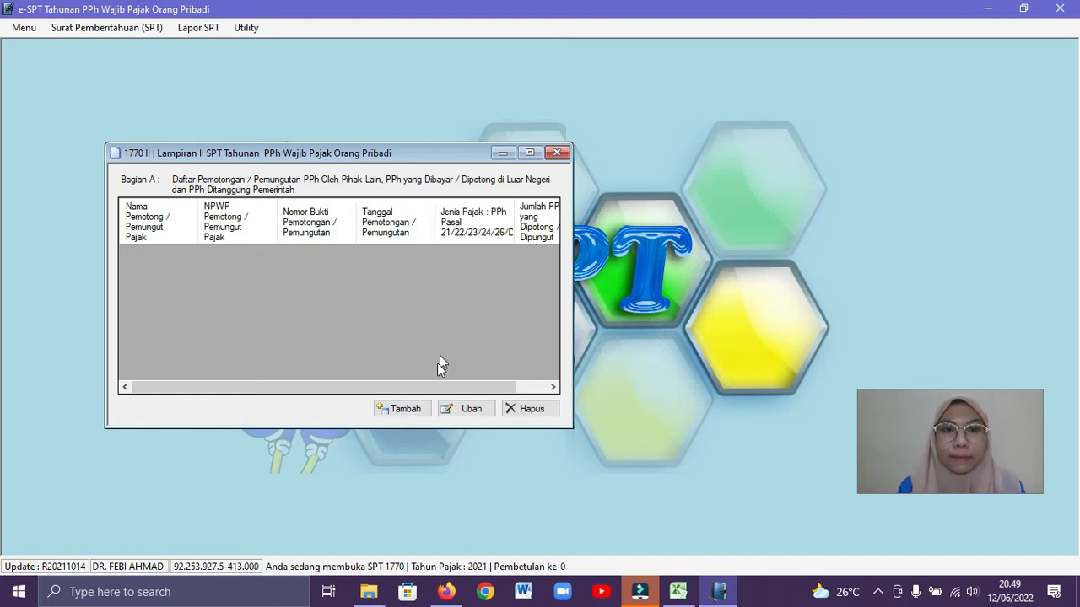
# Start a new withholding record in Lampiran II and locate the PT. MNC talkshow income in the Excel workbook
pyautogui.click(413, 410)
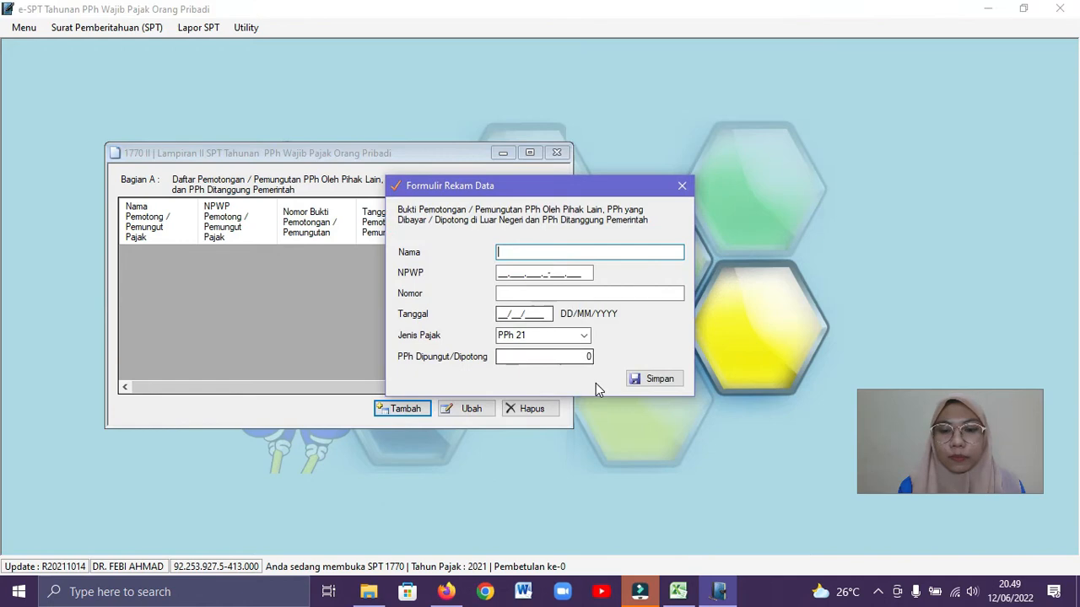
pyautogui.click(677, 593)
pyautogui.moveTo(1069, 499); pyautogui.dragTo(1073, 259)
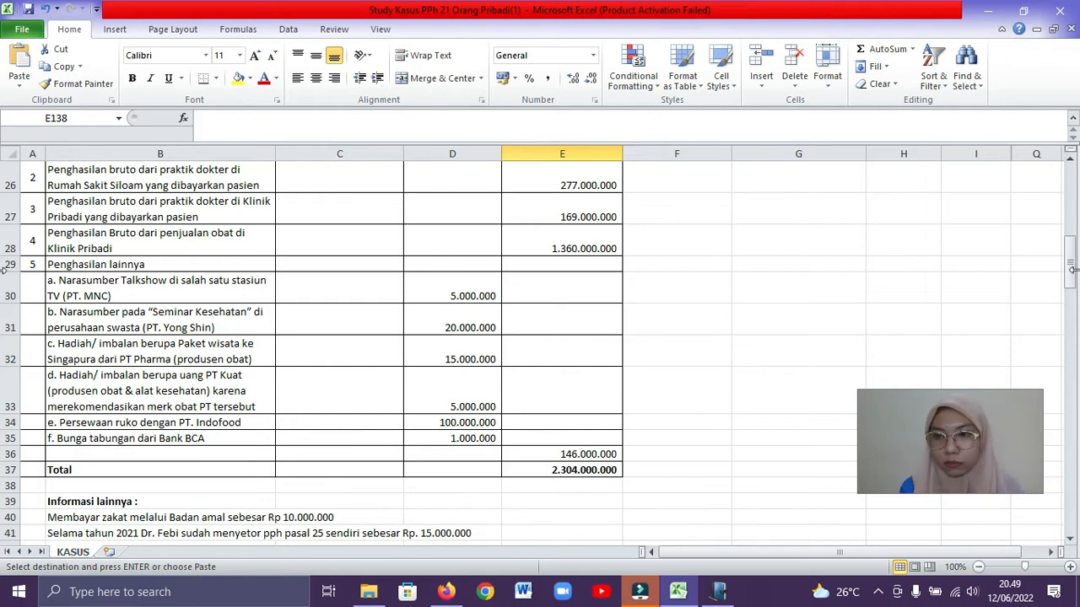
pyautogui.moveTo(1073, 269); pyautogui.dragTo(1074, 487)
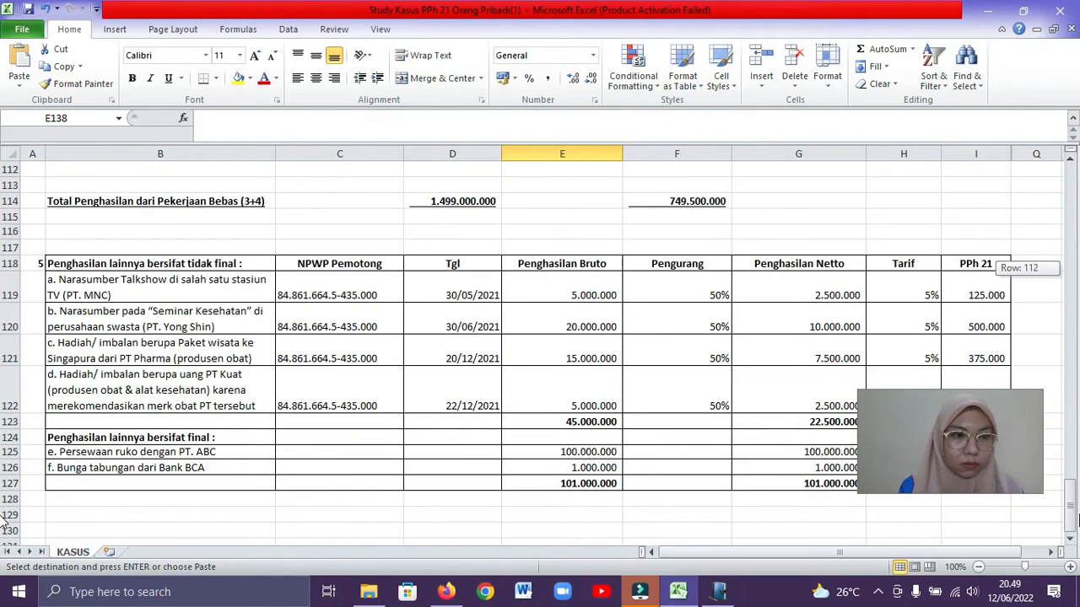
pyautogui.click(255, 288)
pyautogui.click(718, 591)
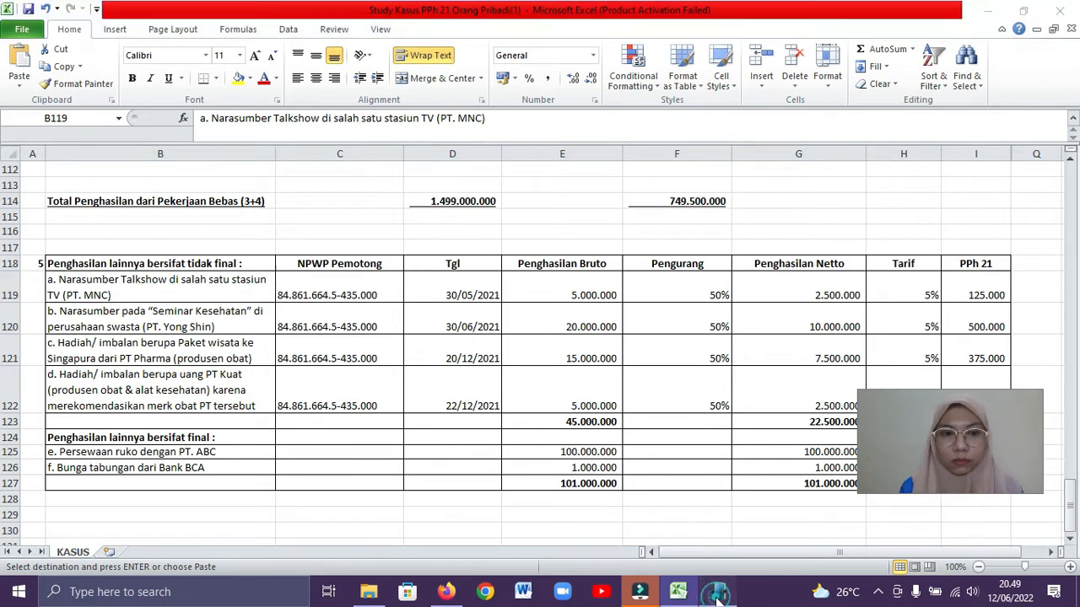
# Fill the e-SPT withholding record with Nama PT. MNC, the withholder's NPWP from the workbook and Nomor 0001
pyautogui.write('PT. MNC')
pyautogui.click(501, 273)
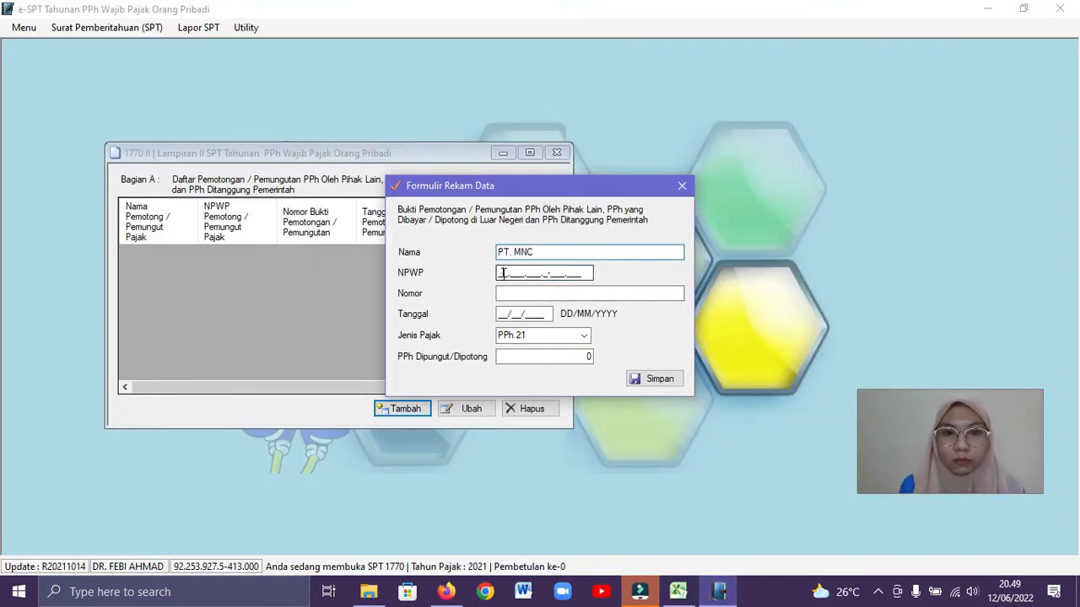
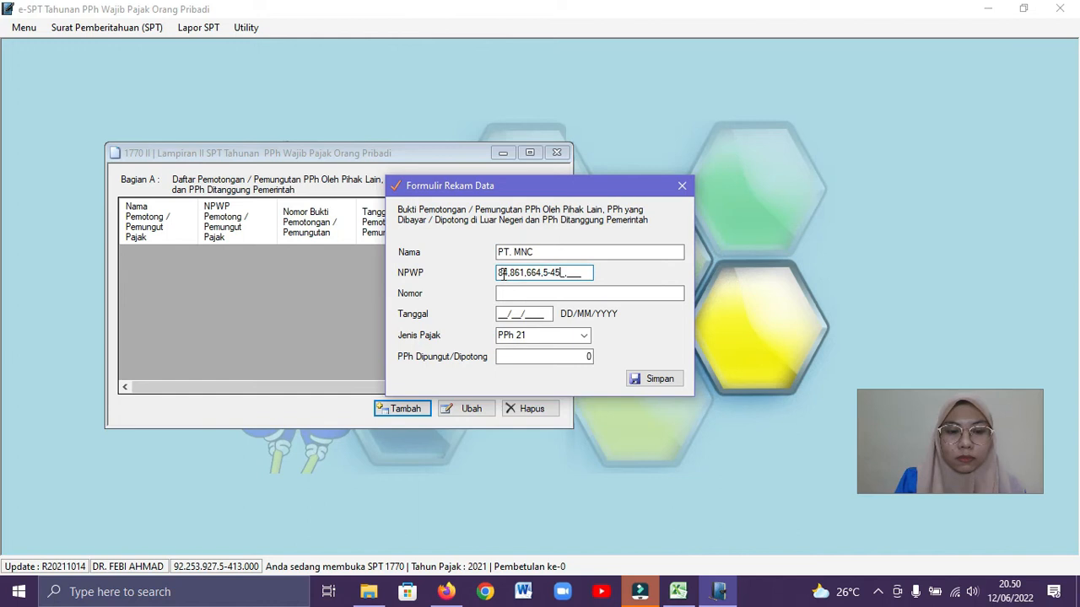
pyautogui.click(501, 293)
pyautogui.write('0001')
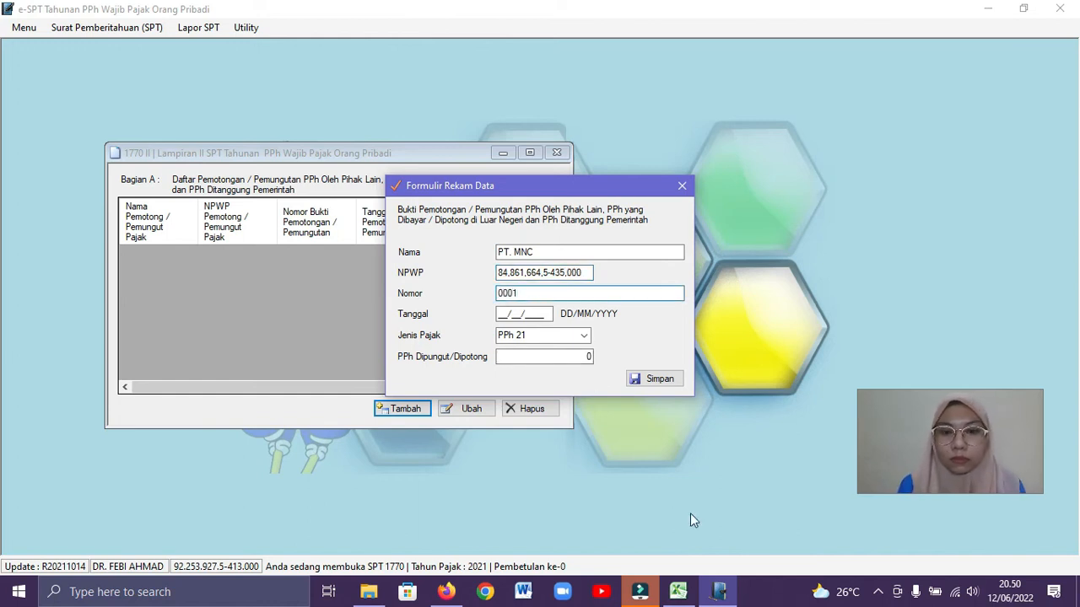
# Consult the Excel workbook, set Tanggal to 30/50/2021 and PPh Dipungut/Dipotong to 125000 for PT. MNC, and save the record
pyautogui.click(678, 592)
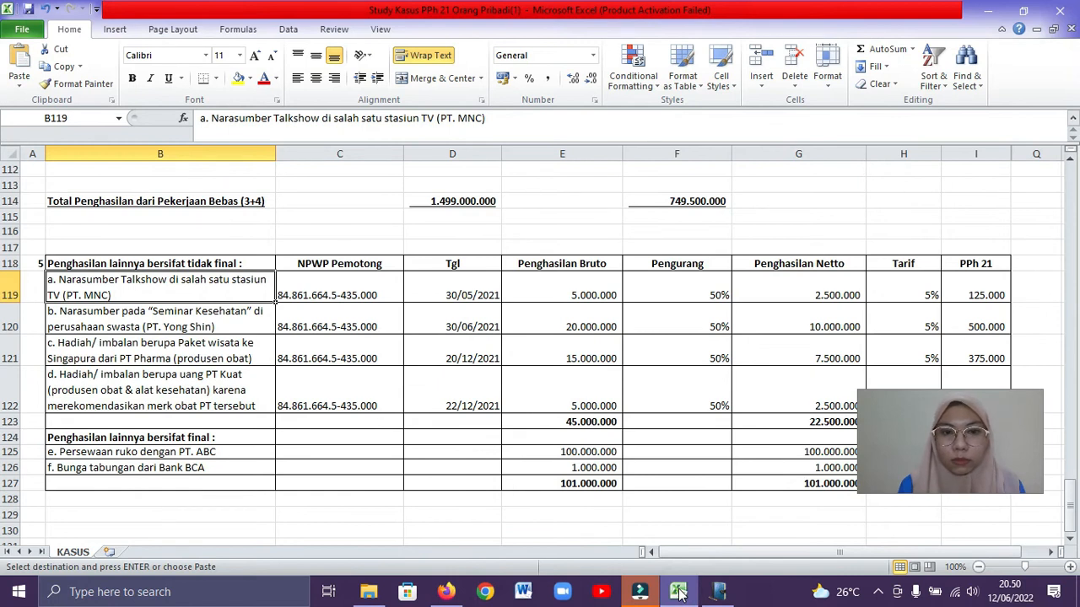
pyautogui.click(679, 592)
pyautogui.click(501, 316)
pyautogui.write('30/50/2021')
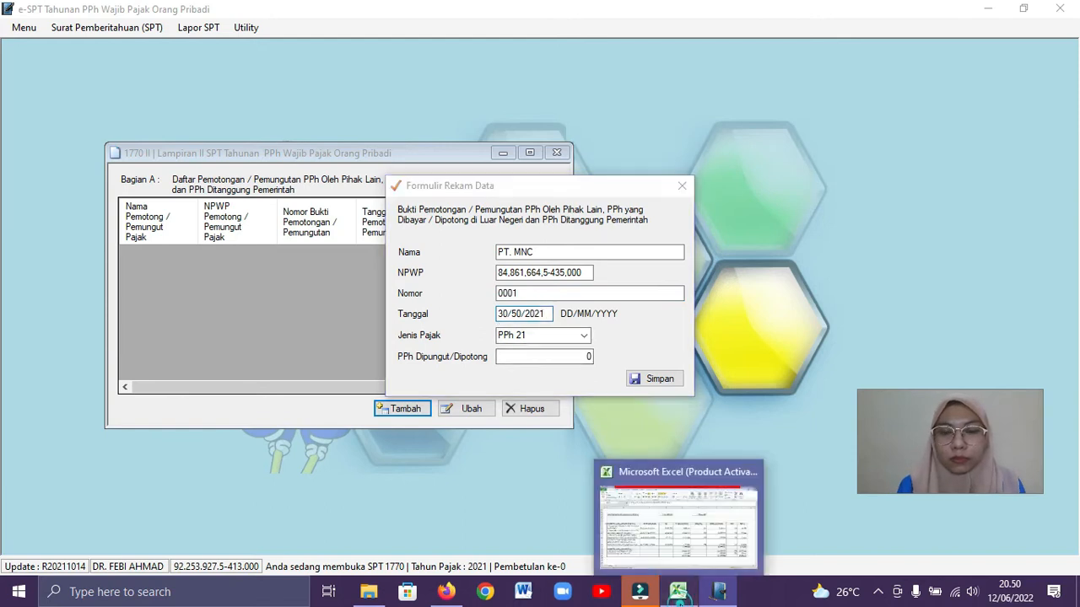
pyautogui.click(678, 592)
pyautogui.click(721, 596)
pyautogui.click(557, 356)
pyautogui.write('1')
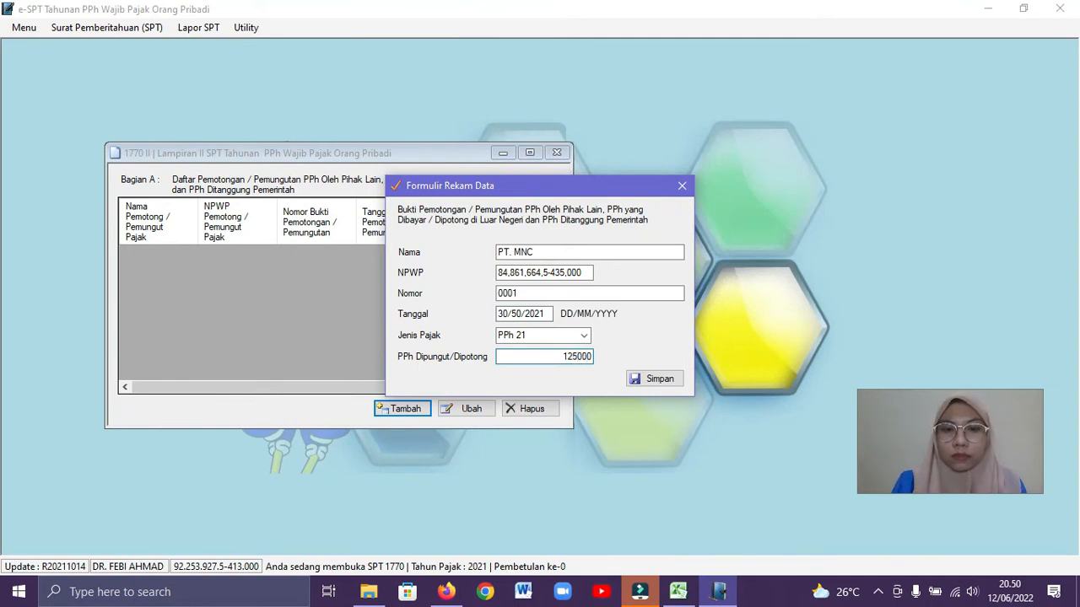
pyautogui.write('2500')
pyautogui.click(657, 379)
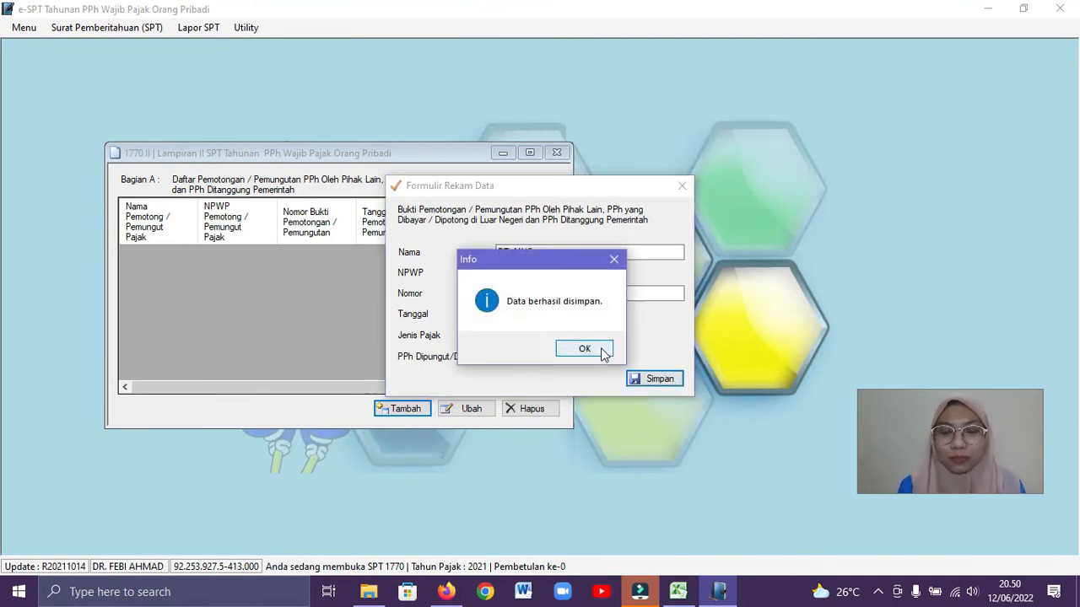
pyautogui.click(599, 349)
# Add another withholding record and enter PT. Yong Shin from the Excel workbook as its Nama
pyautogui.click(403, 409)
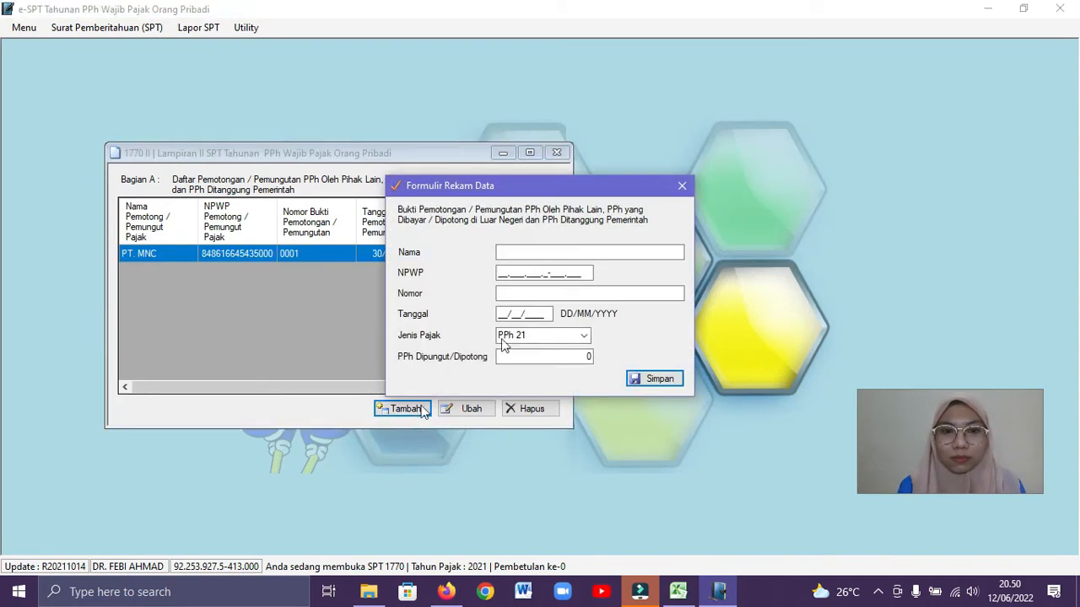
pyautogui.click(679, 593)
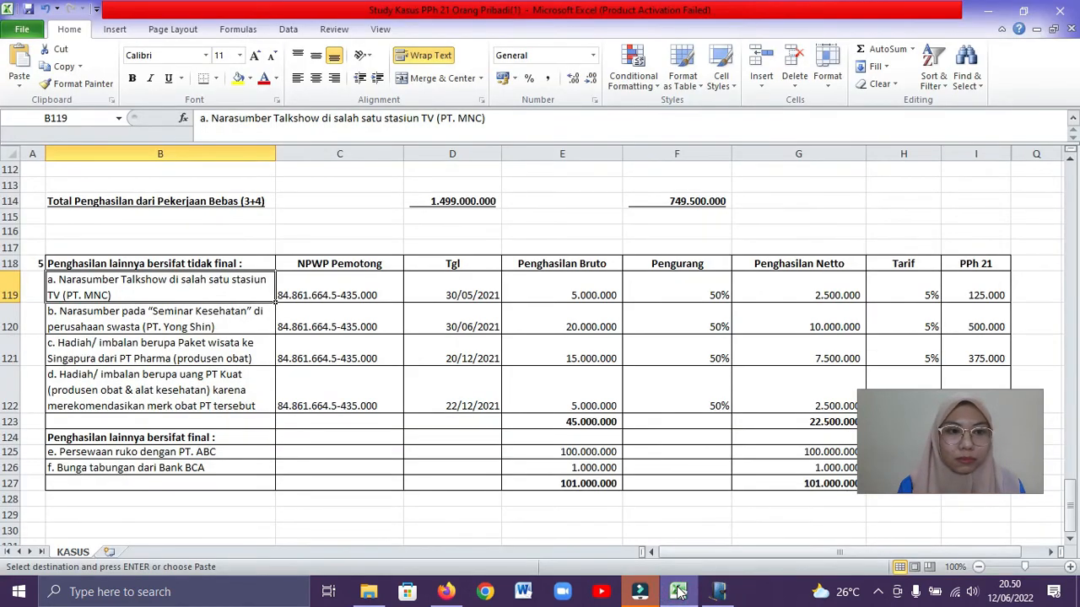
pyautogui.click(679, 593)
pyautogui.click(534, 255)
pyautogui.write('PT. Yong')
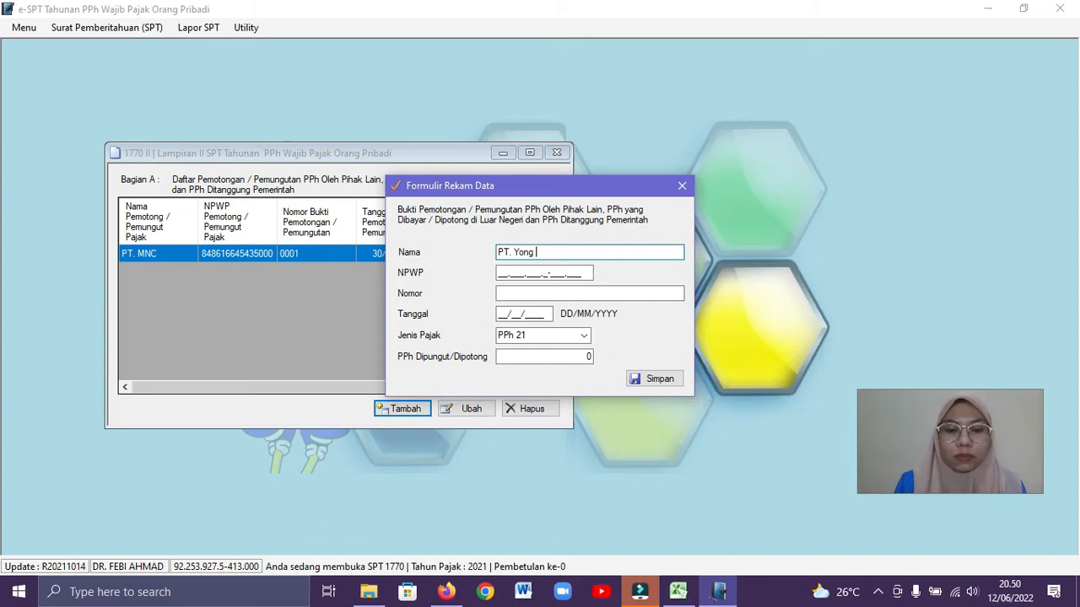
pyautogui.write(' Shin')
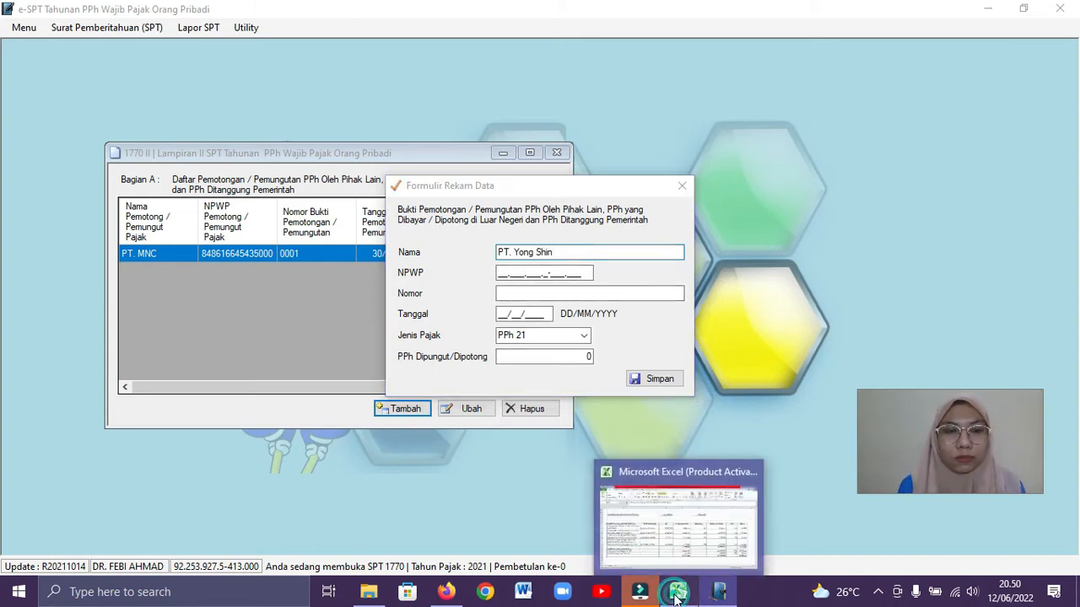
# Complete the PT. Yong Shin record with the withholder's NPWP, Nomor 0002 and Tanggal 30/06/2021, consulting the Excel workbook
pyautogui.click(678, 592)
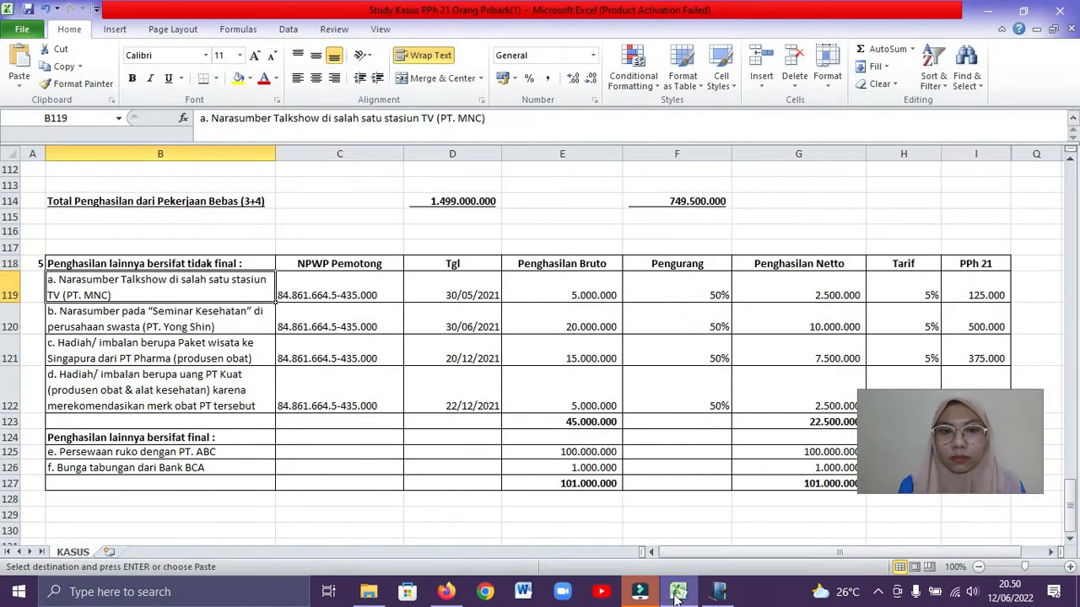
pyautogui.click(678, 592)
pyautogui.click(501, 274)
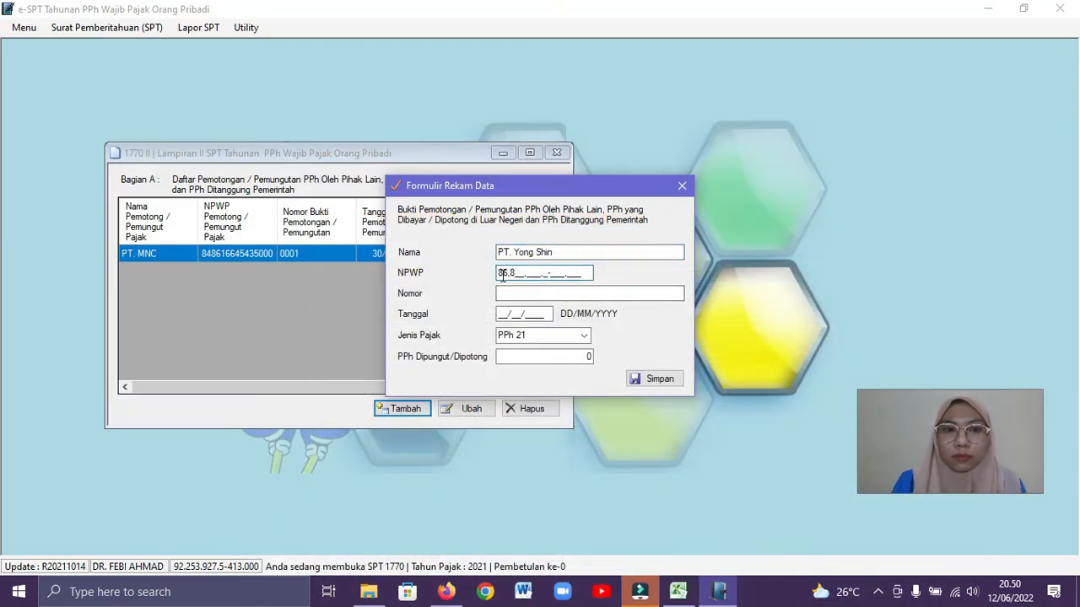
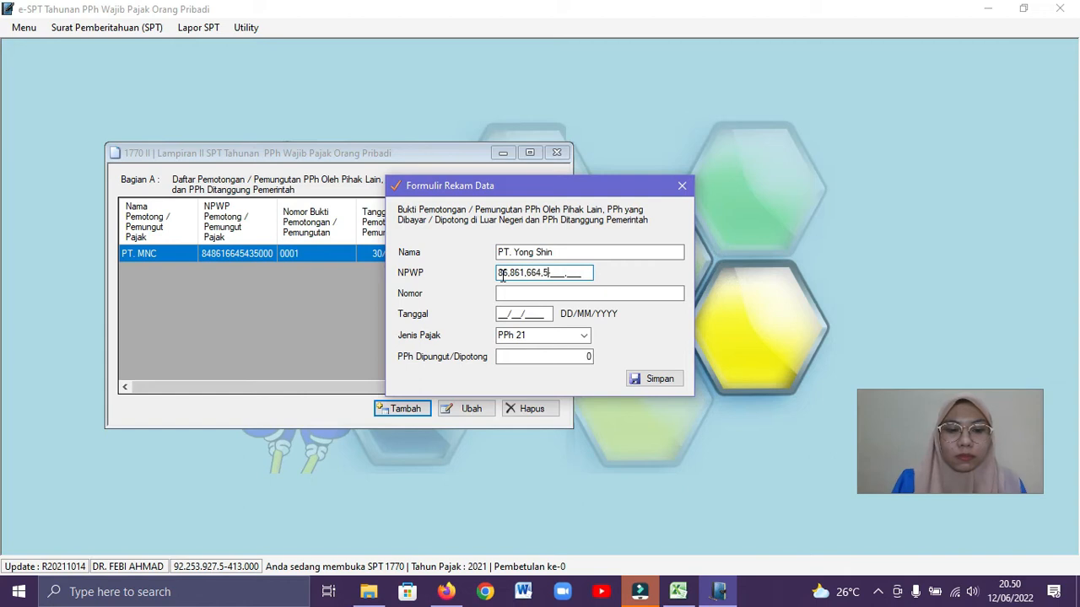
pyautogui.press('Tab')
pyautogui.write('0')
pyautogui.click(502, 314)
pyautogui.write('30/06/2021')
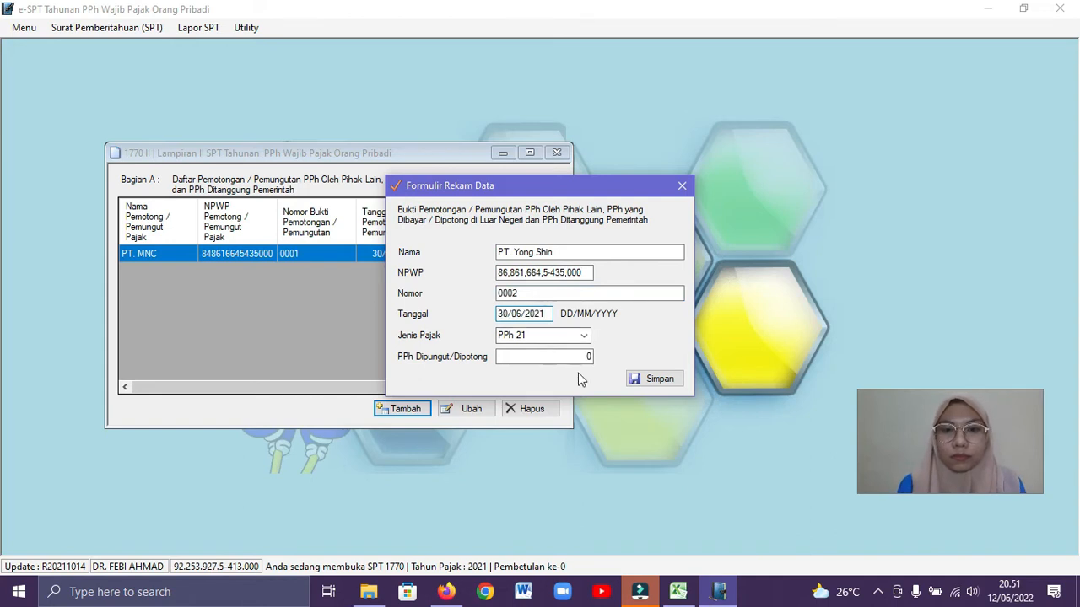
# Set PPh Dipungut/Dipotong to 500000 for PT. Yong Shin, as given in the Excel workbook, and save the record
pyautogui.click(680, 592)
pyautogui.click(681, 592)
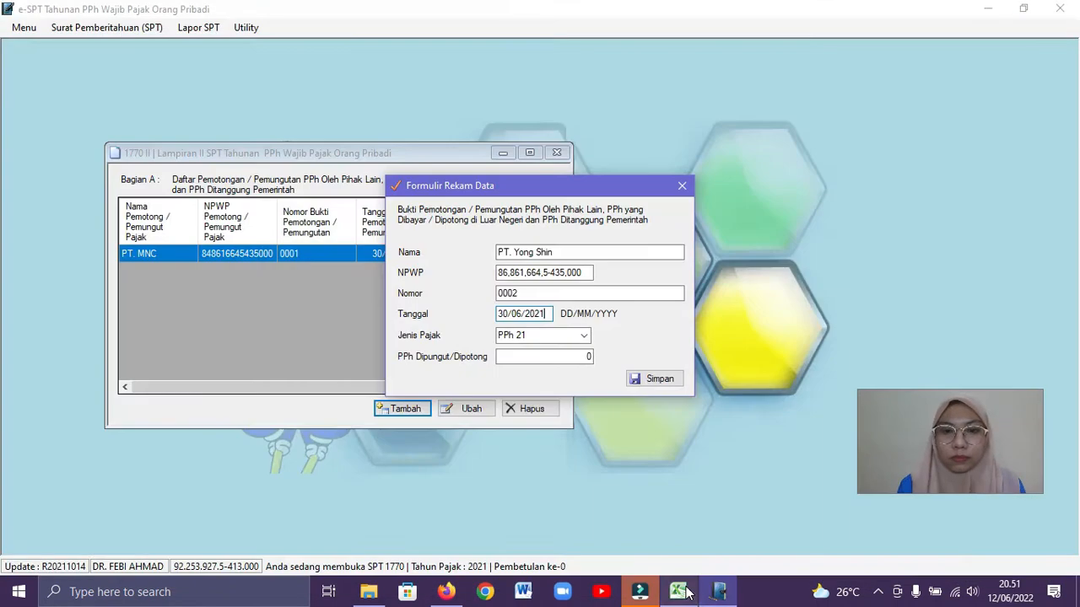
pyautogui.click(590, 356)
pyautogui.write('500000')
pyautogui.click(656, 378)
pyautogui.click(595, 354)
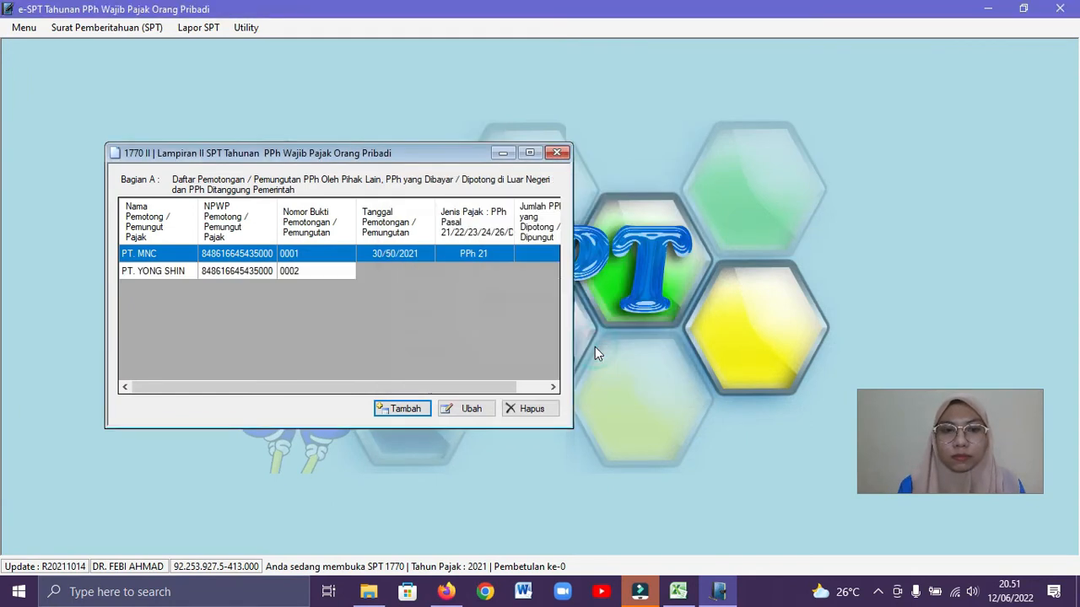
# Add another withholding record and enter PT. Pharma as its Nama, as listed in the Excel workbook
pyautogui.click(405, 410)
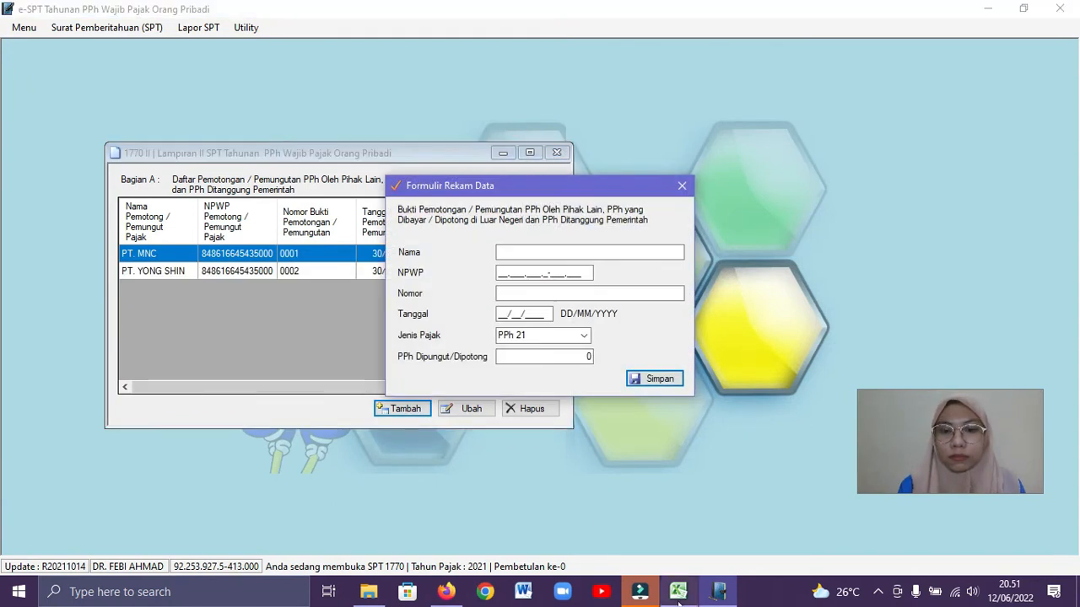
pyautogui.click(680, 601)
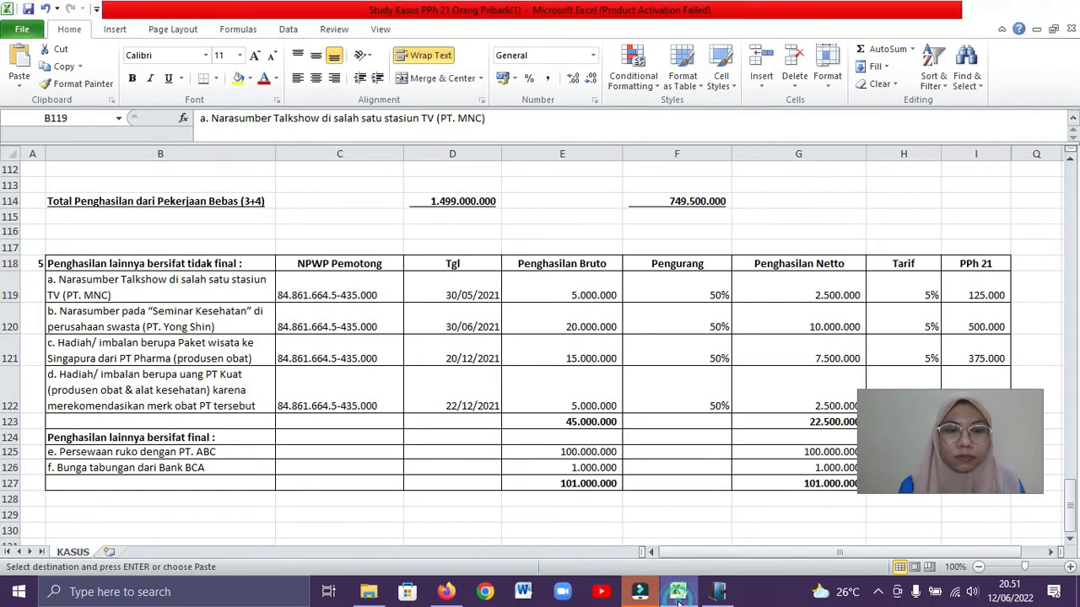
pyautogui.click(718, 593)
pyautogui.click(533, 251)
pyautogui.write('PT. Phama')
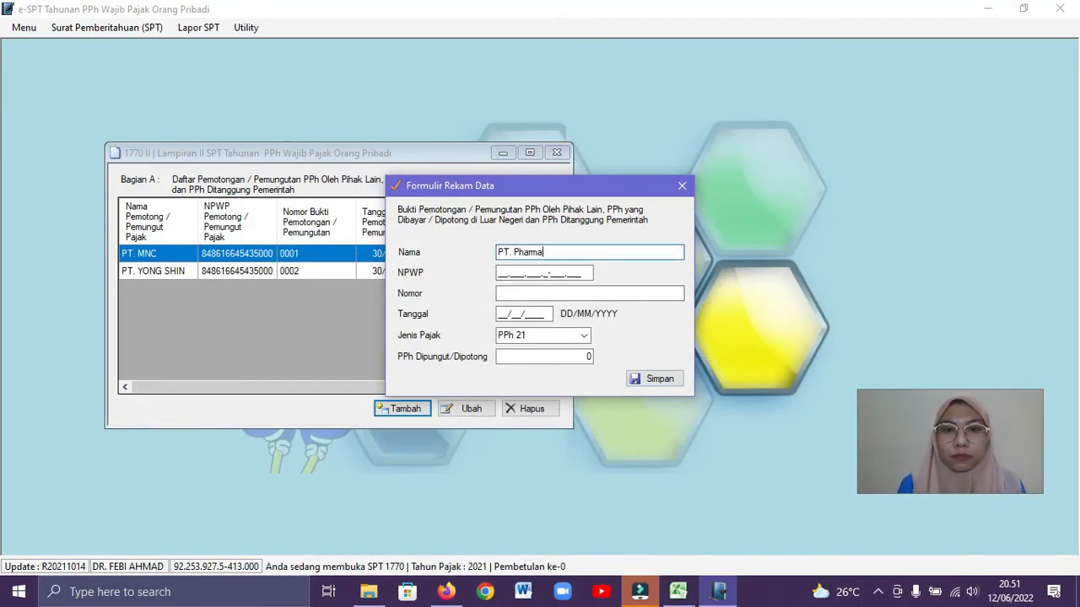
# Fill in the withholder's NPWP and set Nomor to 0003 for PT. Pharma
pyautogui.click(500, 271)
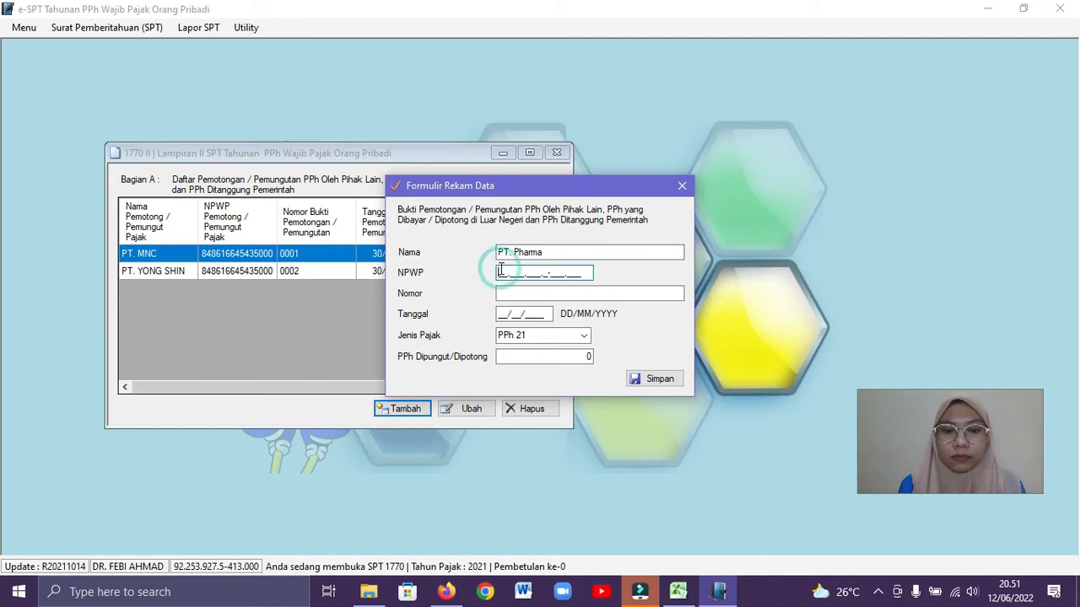
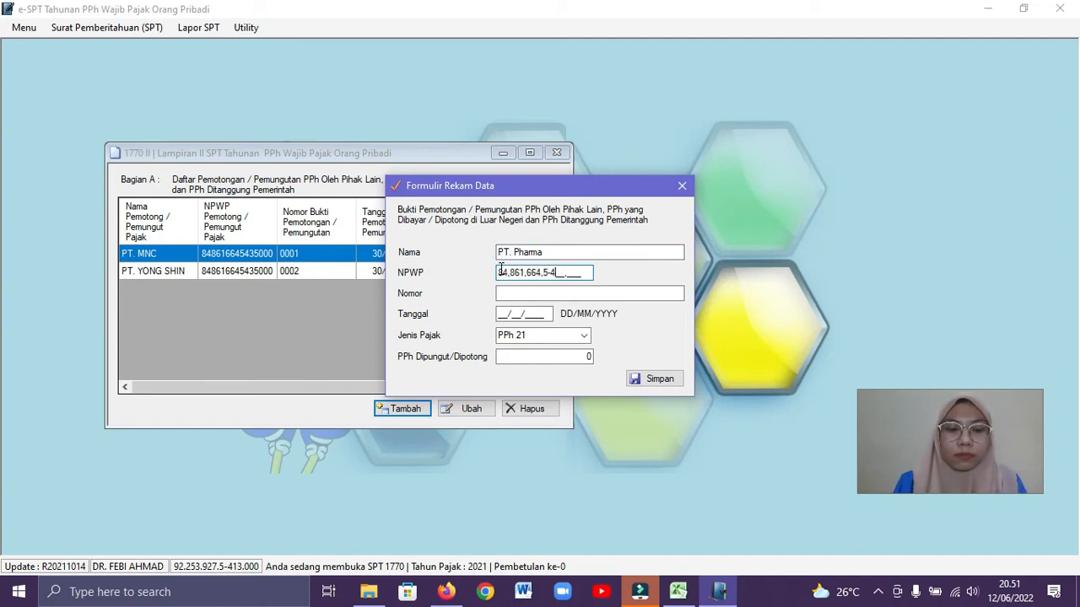
pyautogui.click(509, 293)
pyautogui.write('0003')
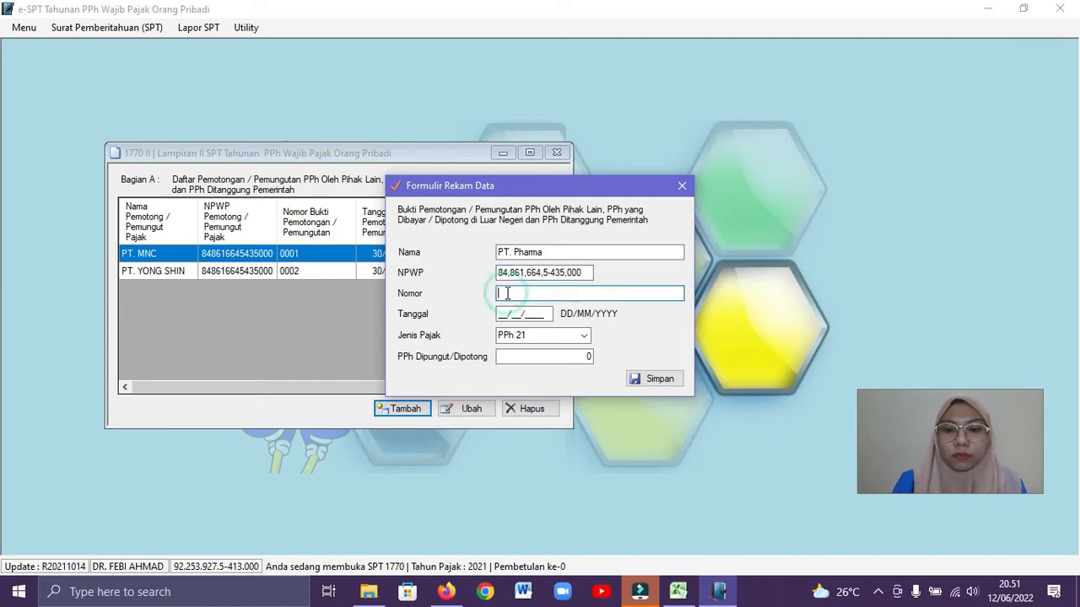
# Look up PT. Pharma's withholding date in the Excel workbook and set Tanggal to 20/12/2021
pyautogui.click(671, 599)
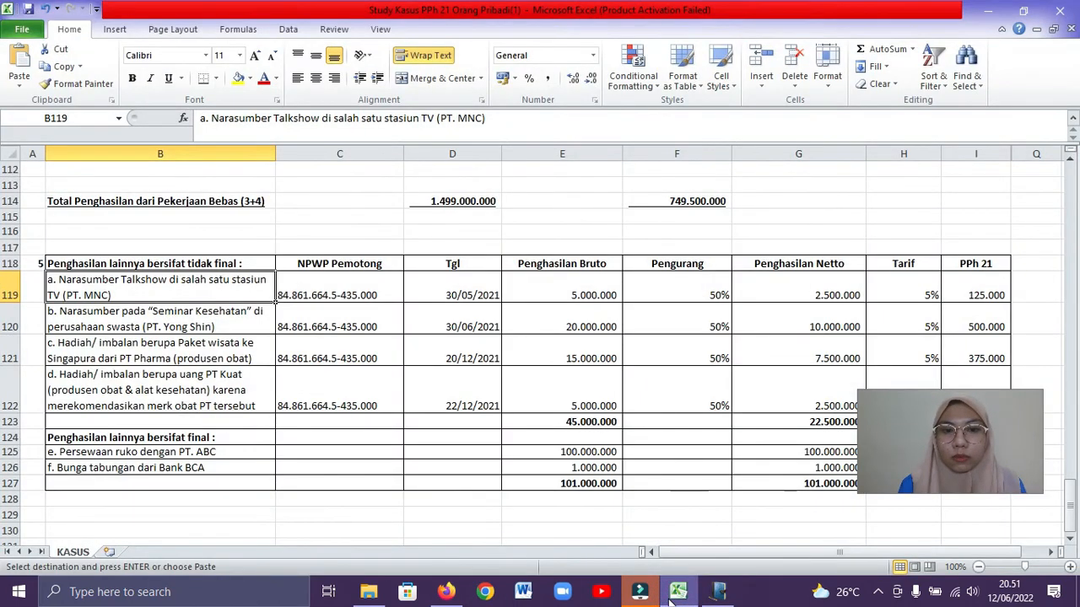
pyautogui.click(671, 600)
pyautogui.click(500, 317)
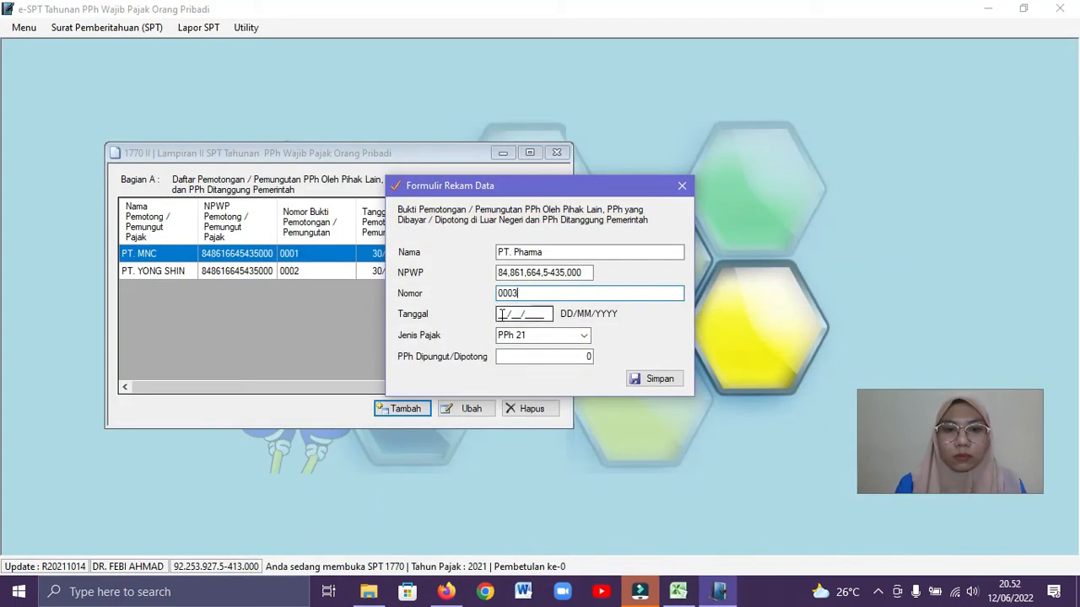
pyautogui.write('20/12/2021')
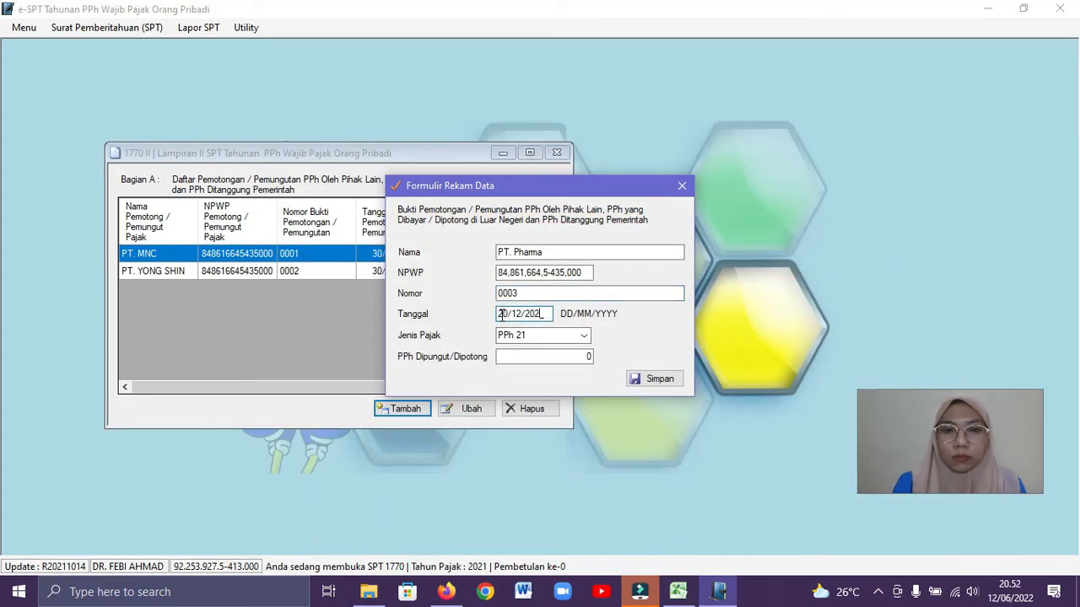
# Set PPh Dipungut/Dipotong to 375000 for PT. Pharma, as given in the Excel workbook, and save the record
pyautogui.click(678, 593)
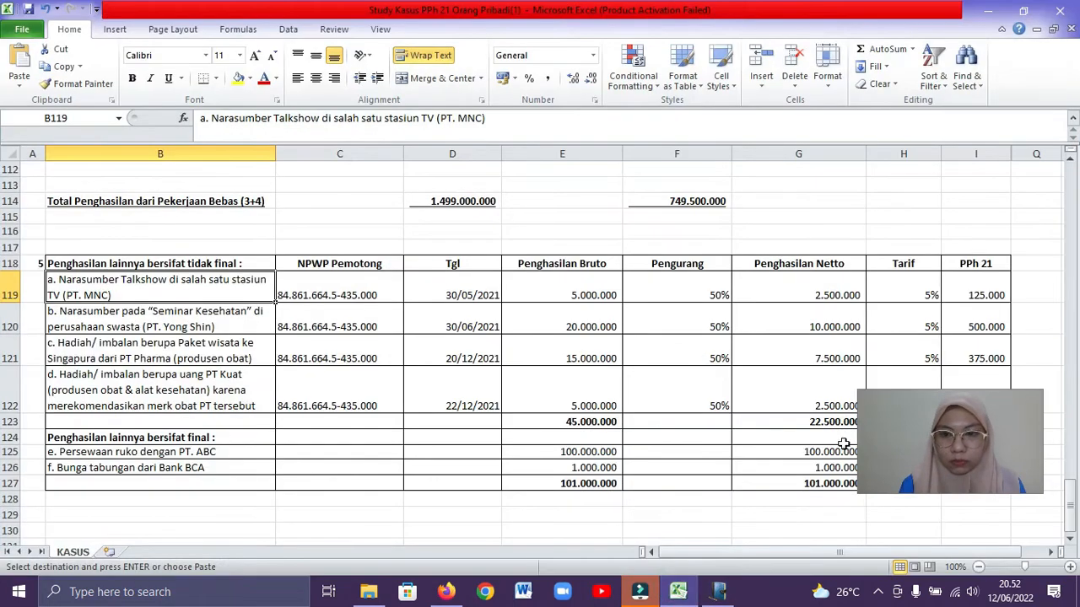
pyautogui.click(718, 592)
pyautogui.click(589, 356)
pyautogui.write('375000')
pyautogui.click(653, 379)
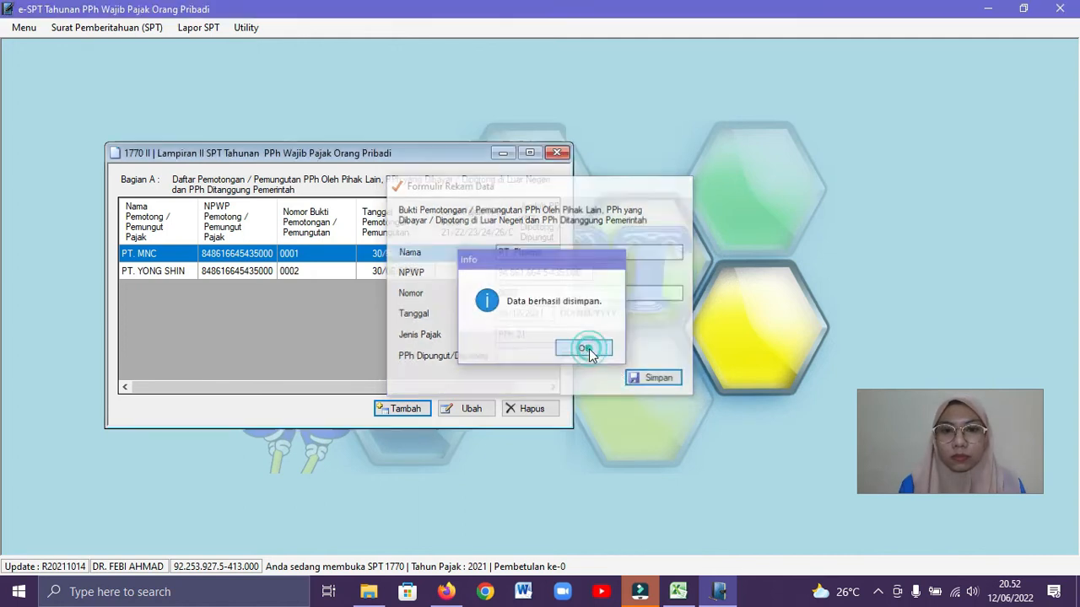
pyautogui.click(588, 348)
# Check the next non-final income item in the Excel workbook and add a withholding record with PT. Kuat as its Nama
pyautogui.click(679, 591)
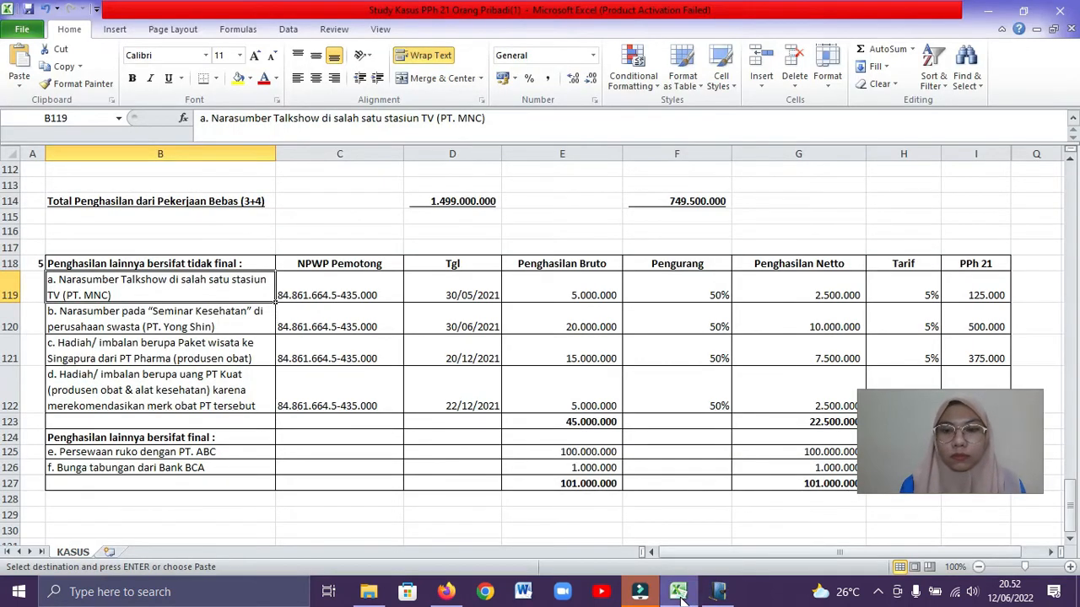
pyautogui.click(644, 516)
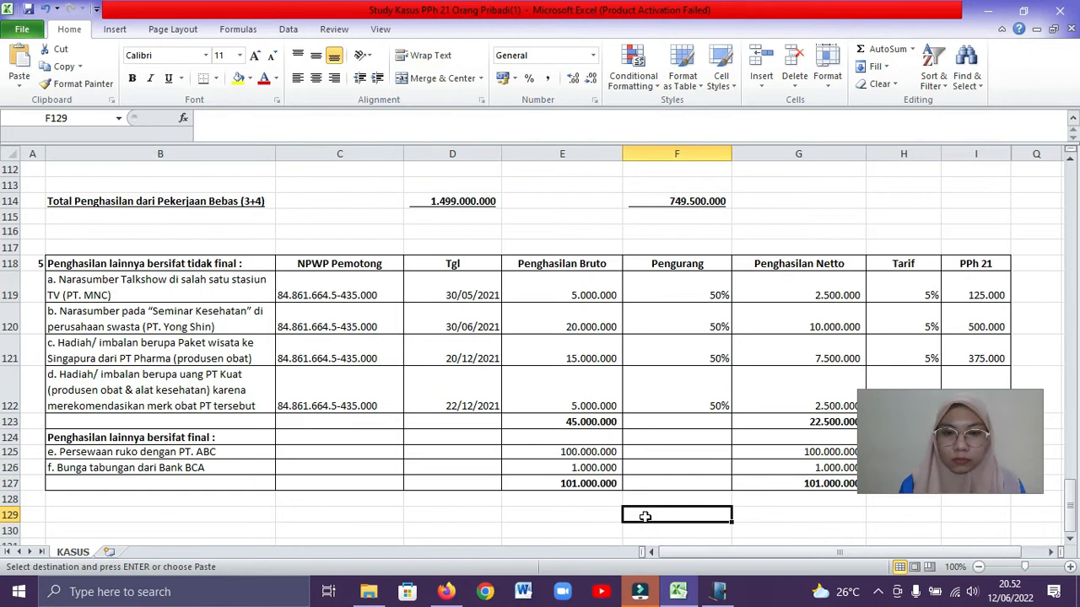
pyautogui.press('Down')
pyautogui.press('Down')
pyautogui.press('Down')
pyautogui.press('Down')
pyautogui.press('Down')
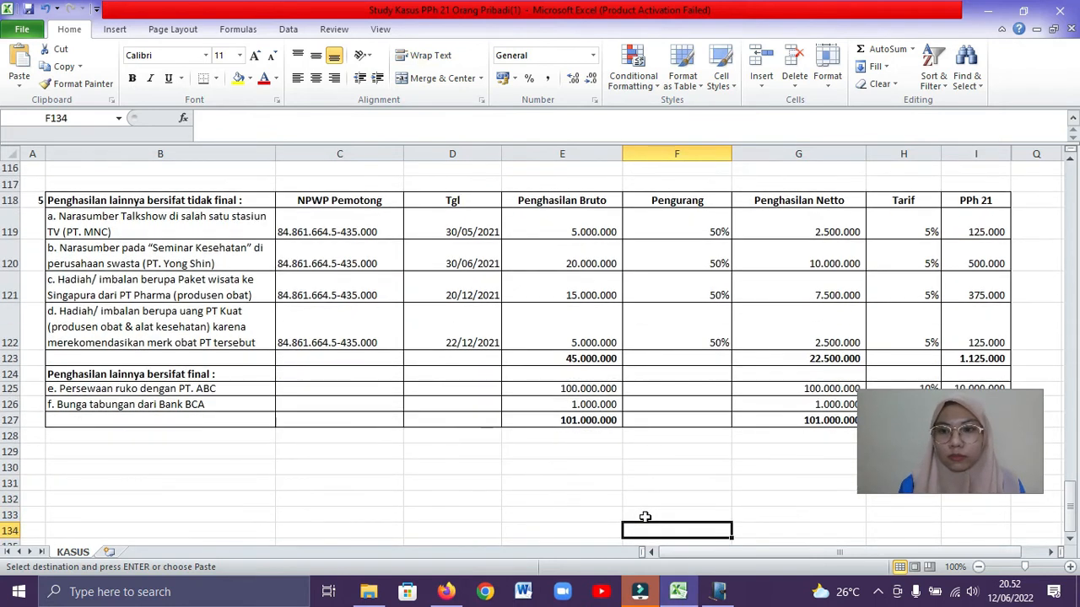
pyautogui.click(719, 592)
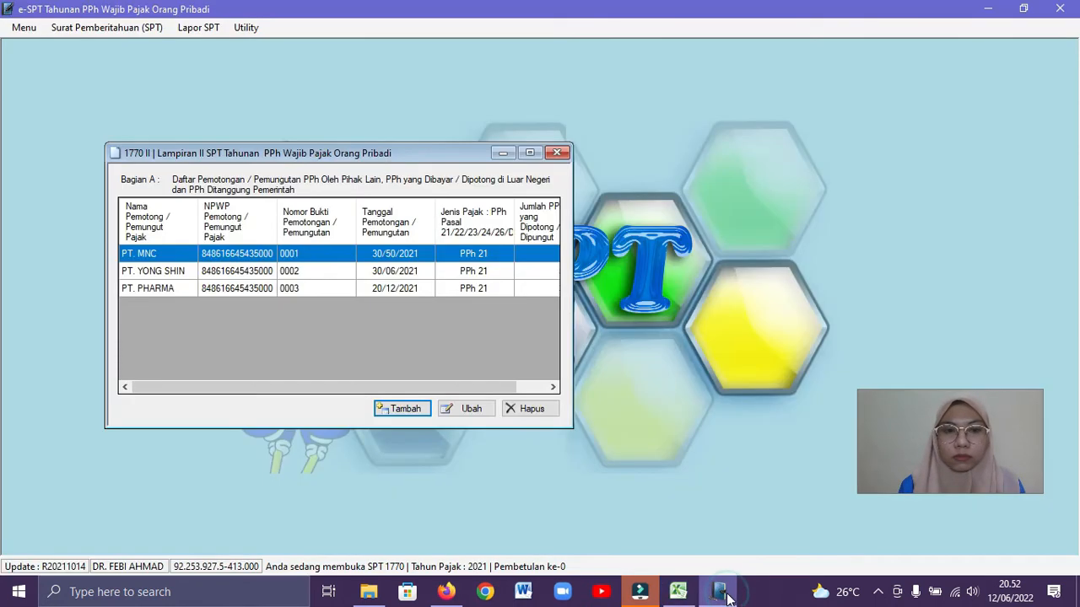
pyautogui.click(404, 408)
pyautogui.write('PT. Kuat')
# Complete the PT. Kuat record with the withholder's NPWP, Nomor 004 and Tanggal 22/12/2021, consulting the Excel workbook
pyautogui.click(500, 273)
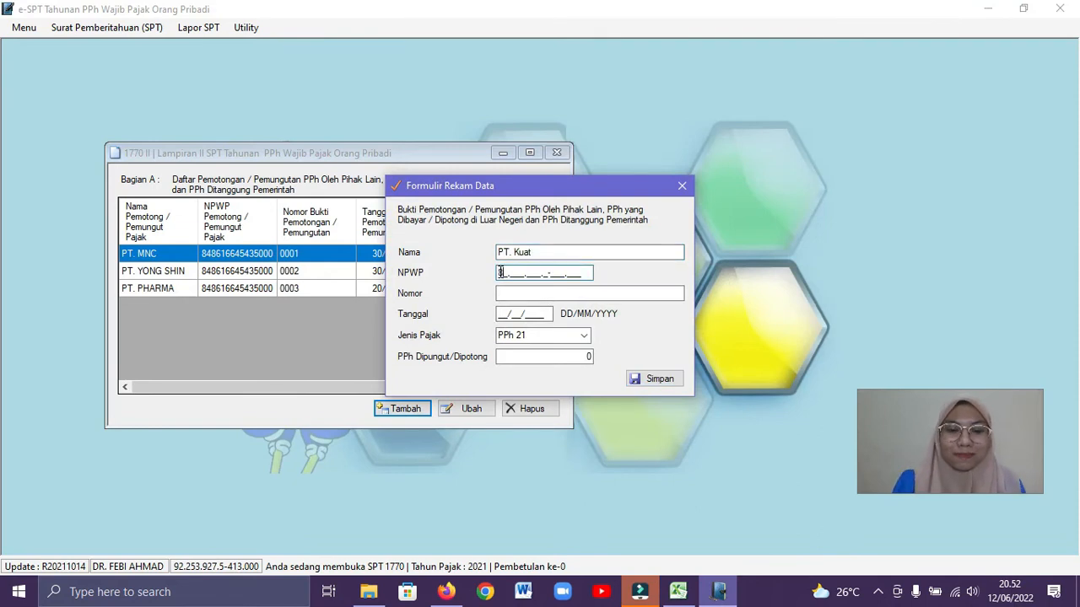
pyautogui.click(504, 292)
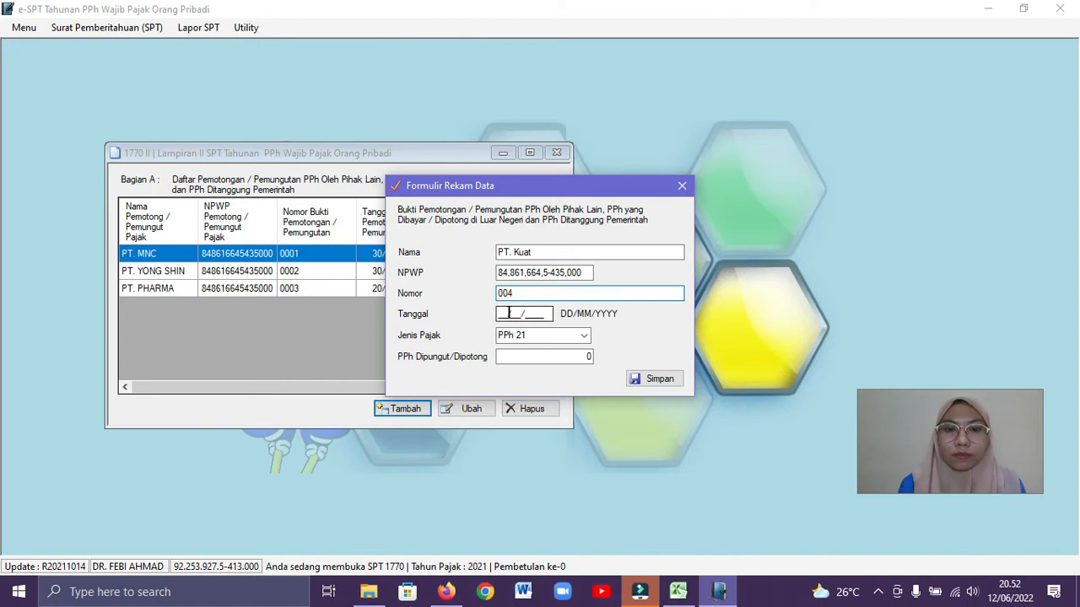
pyautogui.click(686, 596)
pyautogui.click(686, 596)
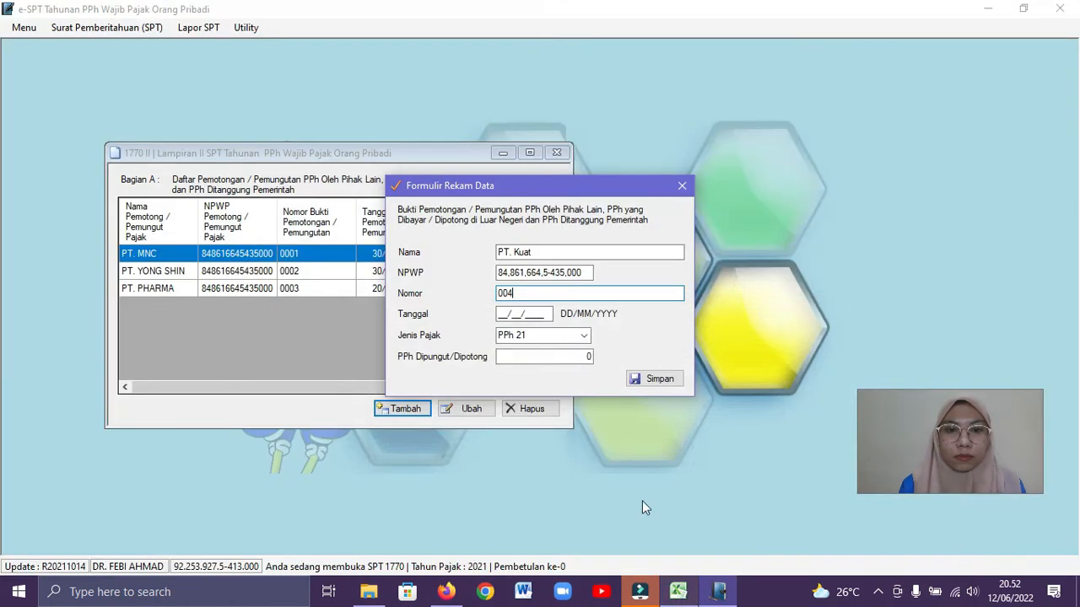
pyautogui.click(502, 313)
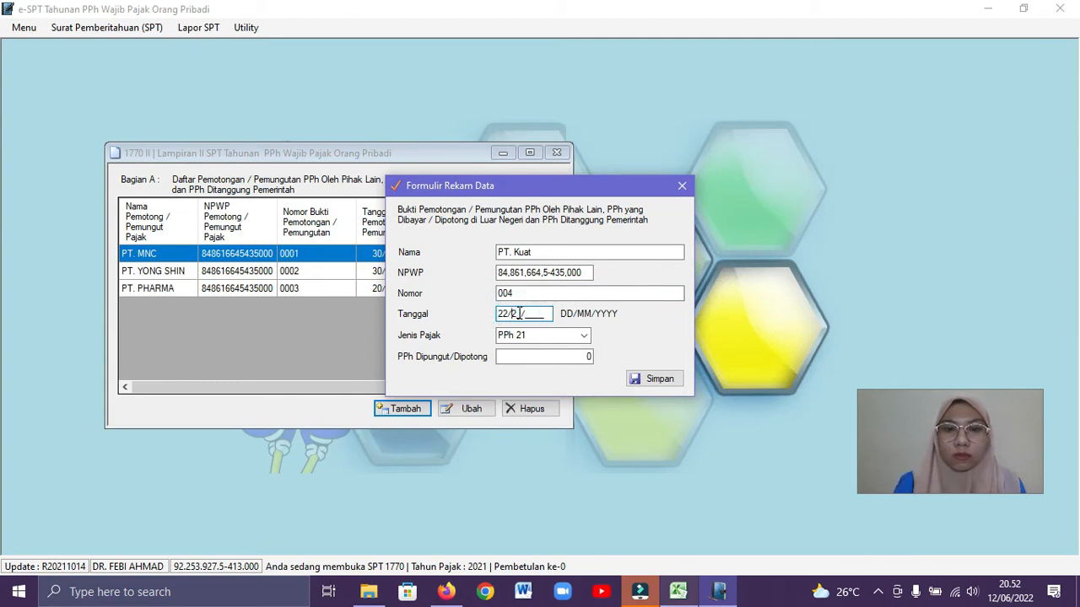
pyautogui.click(533, 313)
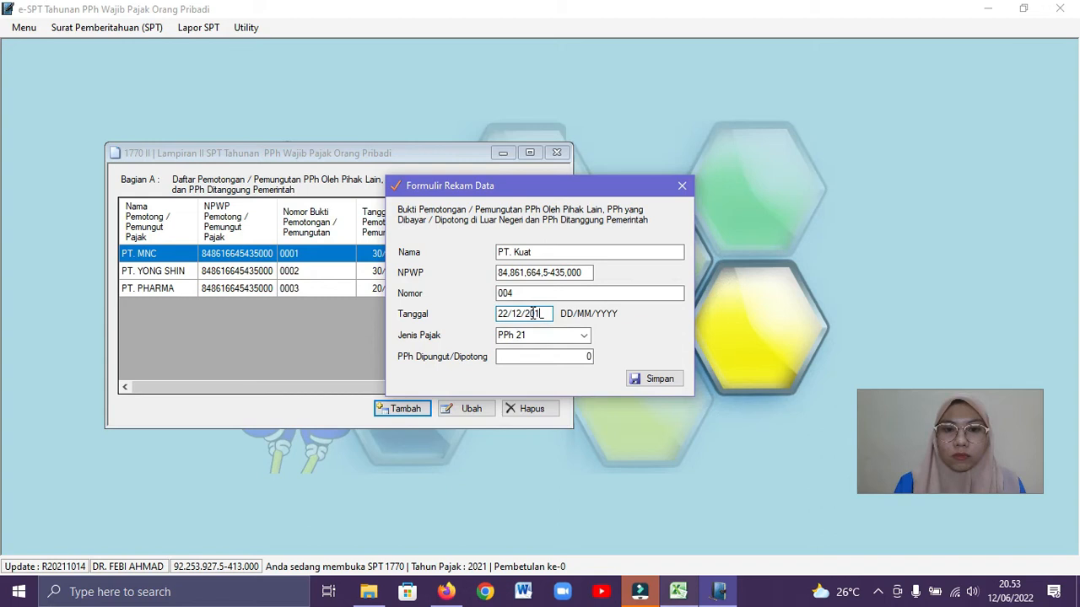
# Enter the Excel workbook's 125.000 PPh 21 amount as PPh Dipungut/Dipotong for PT. Kuat and save the record
pyautogui.click(564, 357)
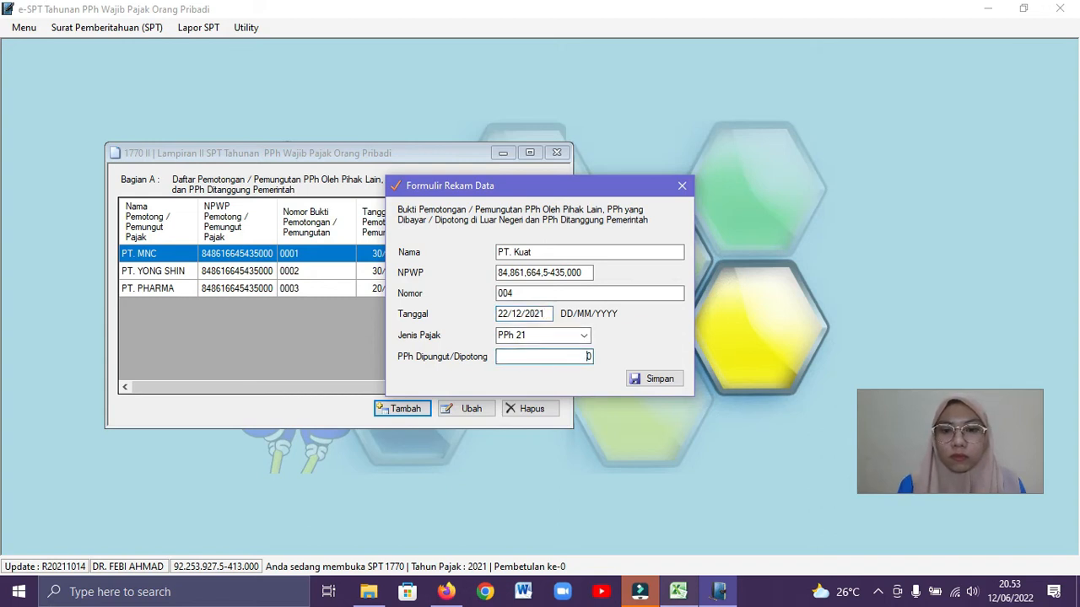
pyautogui.hotkey('alt', 'Tab')
pyautogui.hotkey('alt', 'Tab')
pyautogui.hotkey('alt', 'Tab')
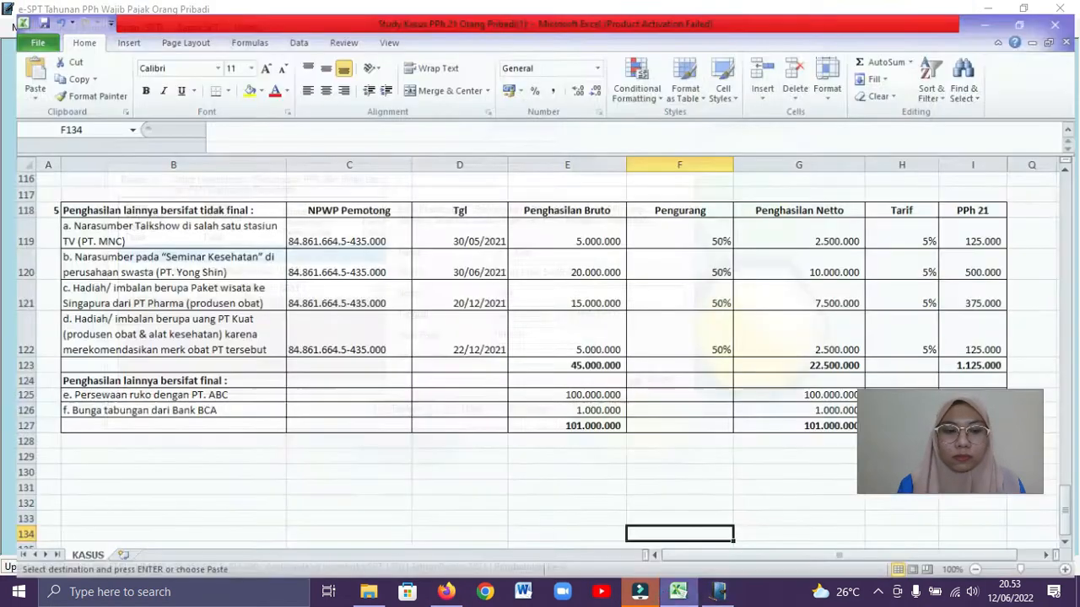
pyautogui.write('12')
pyautogui.hotkey('alt', 'Tab')
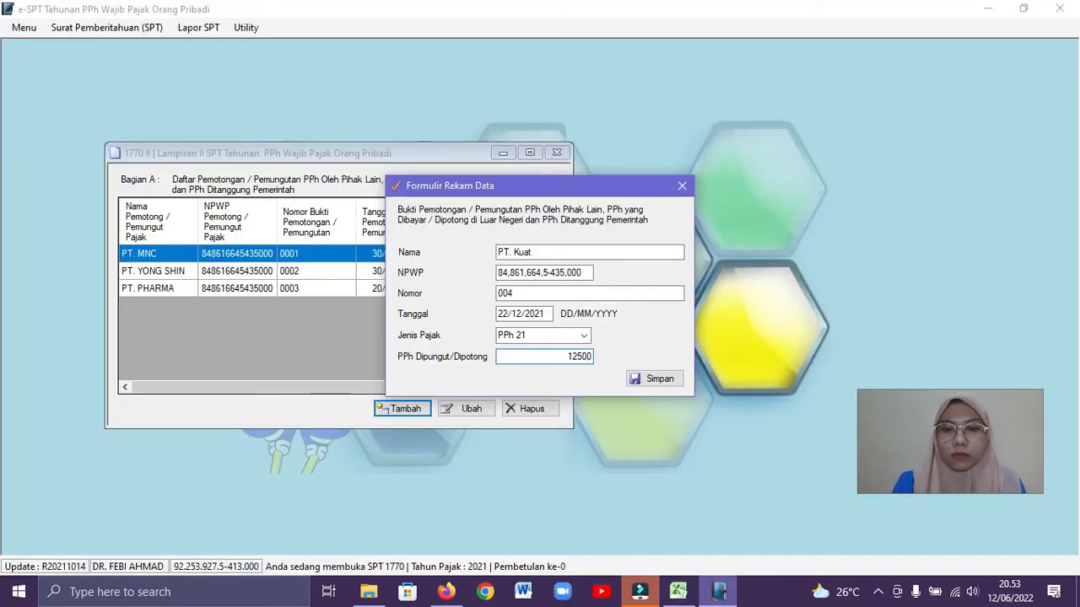
pyautogui.click(646, 381)
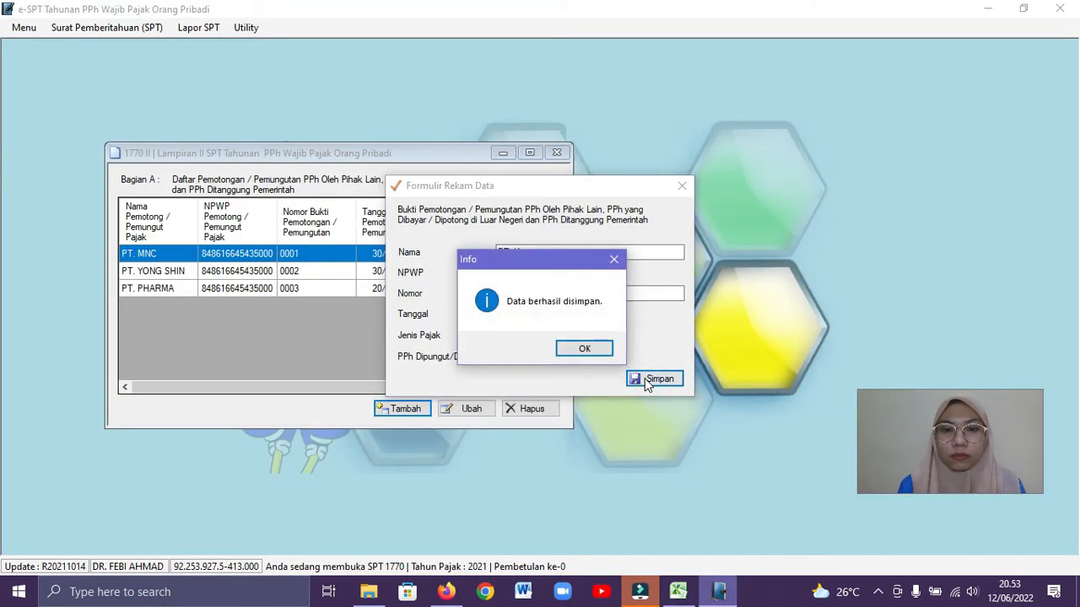
pyautogui.click(585, 349)
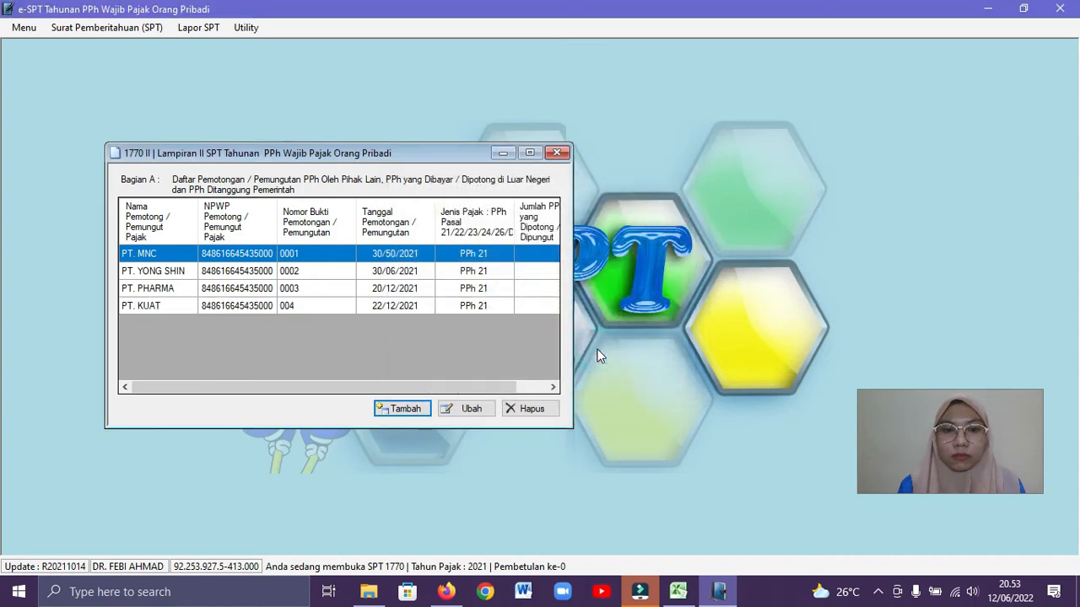
# Add a withholding record for the RS Siloam employment income found in the Excel workbook, entering PT. Siloam as its Nama
pyautogui.click(406, 411)
pyautogui.click(678, 593)
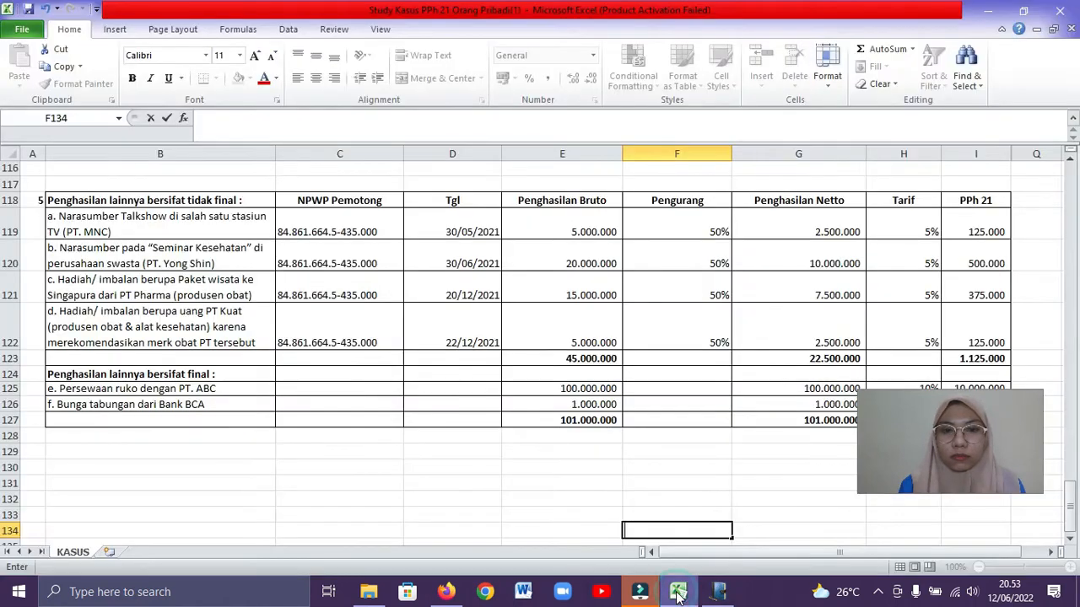
pyautogui.moveTo(1069, 496); pyautogui.dragTo(1070, 496)
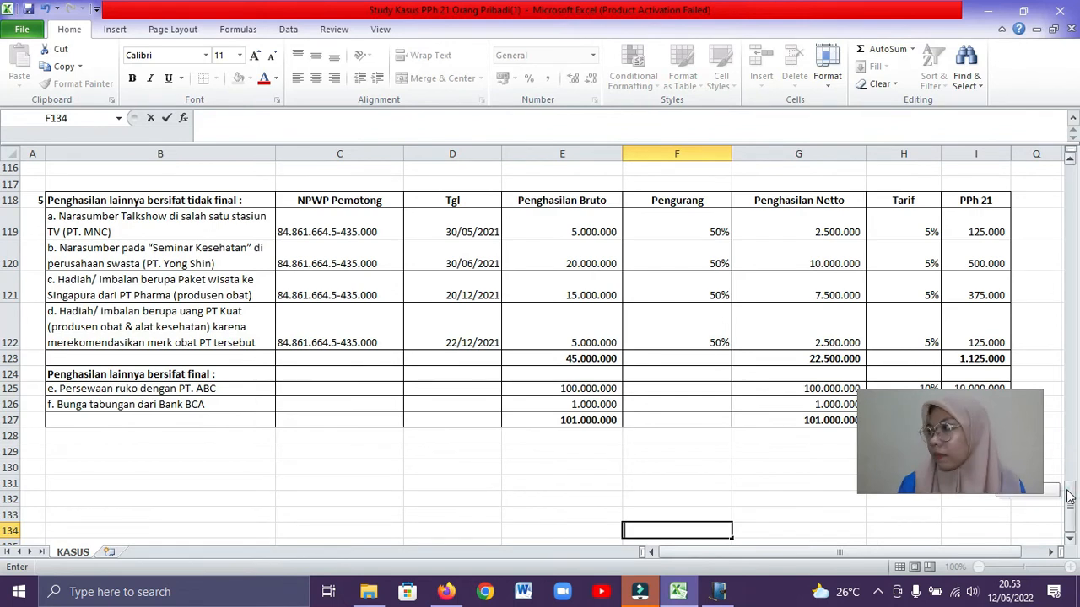
pyautogui.moveTo(1069, 496); pyautogui.dragTo(1057, 296)
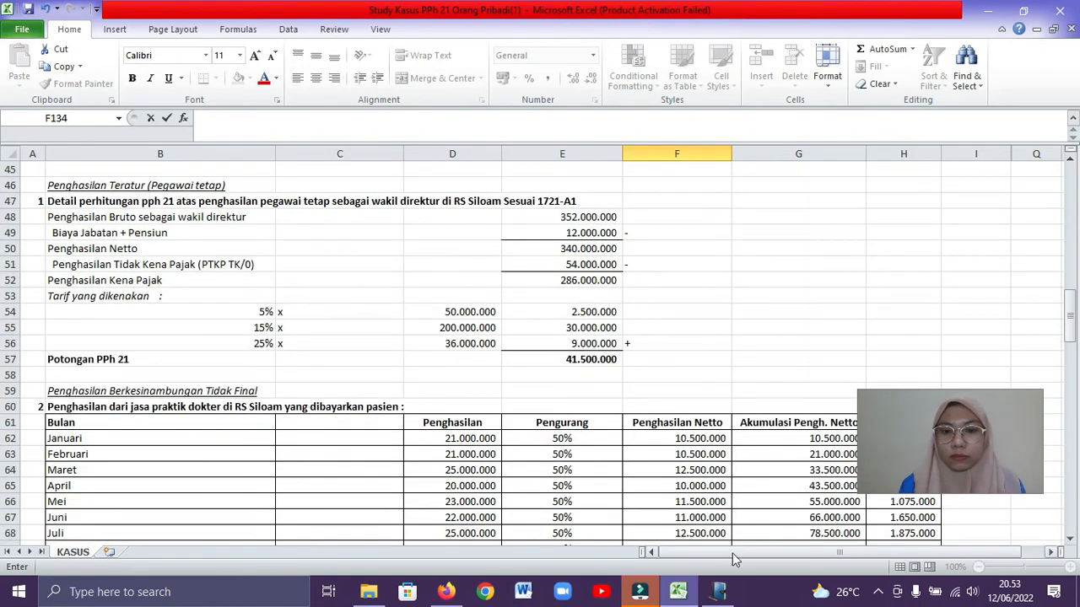
pyautogui.click(718, 592)
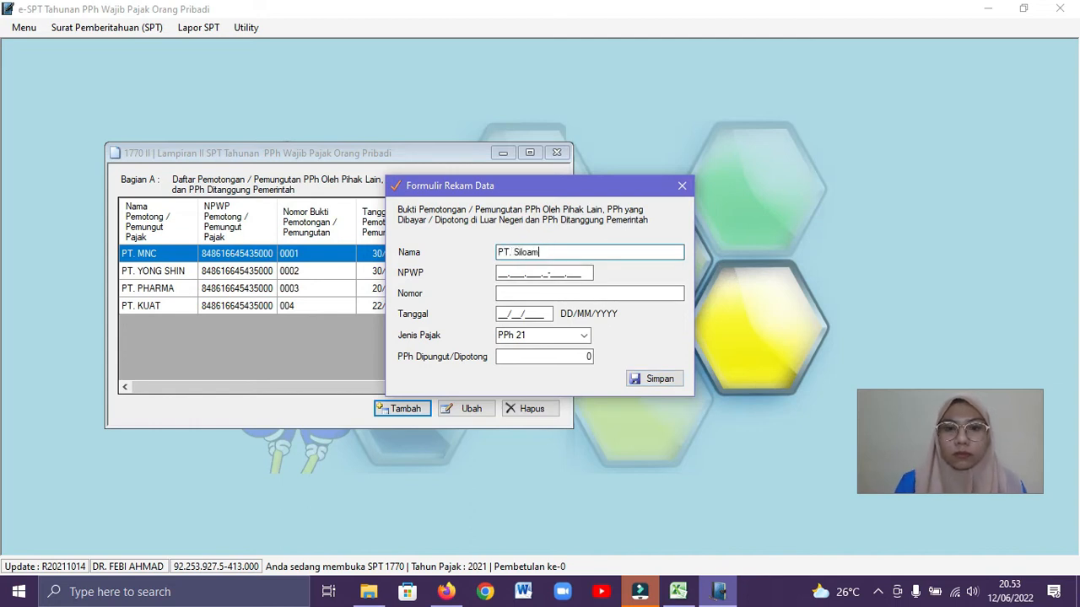
# Fill in the withholder's NPWP, Nomor 0004 and Tanggal 31/12/2021 for PT. Siloam
pyautogui.click(498, 276)
pyautogui.click(499, 273)
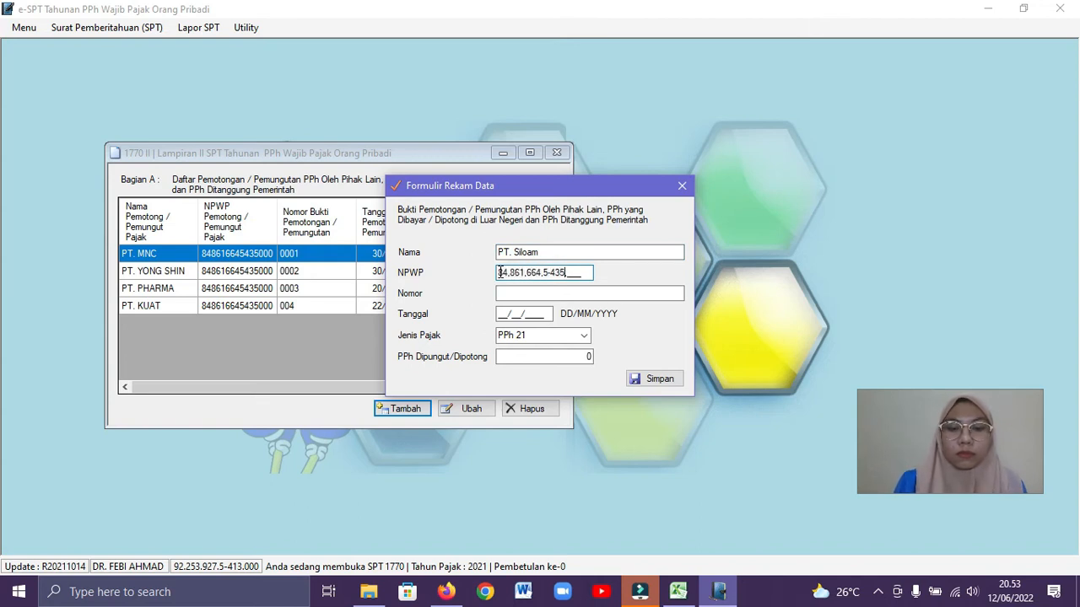
pyautogui.click(508, 293)
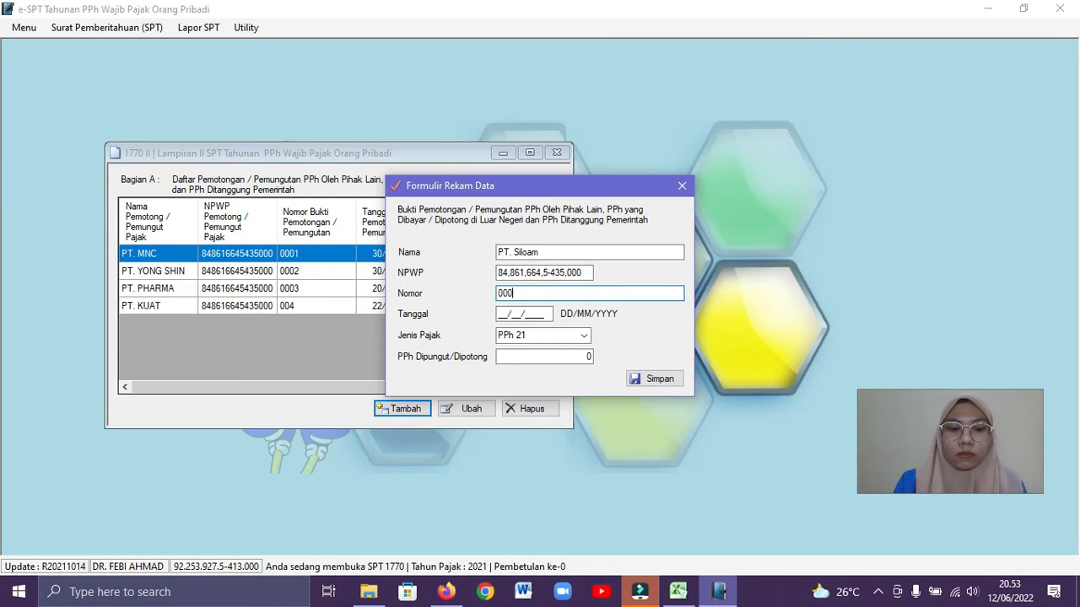
pyautogui.write('0004')
pyautogui.click(502, 313)
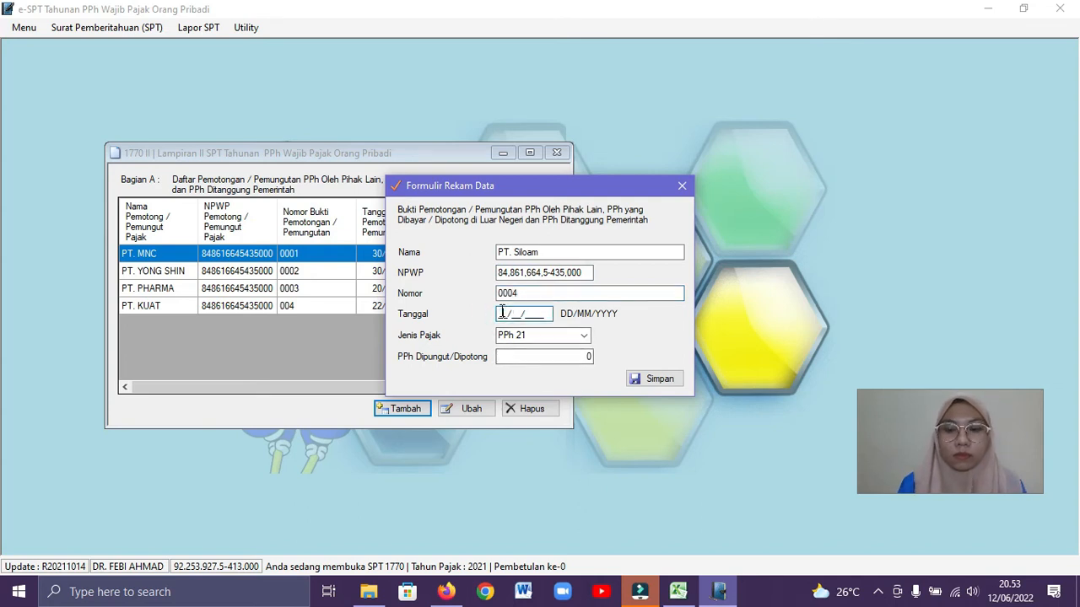
# Set PPh Dipungut/Dipotong to 41500000 for PT. Siloam, using the Potongan PPh 21 amount in the Excel workbook
pyautogui.click(574, 356)
pyautogui.click(680, 592)
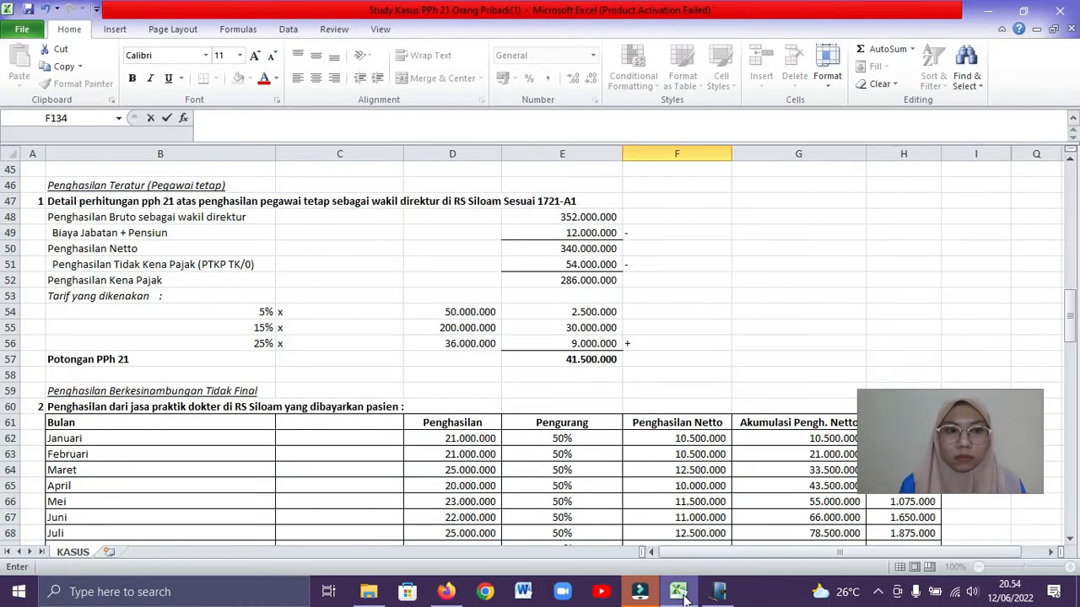
pyautogui.click(680, 592)
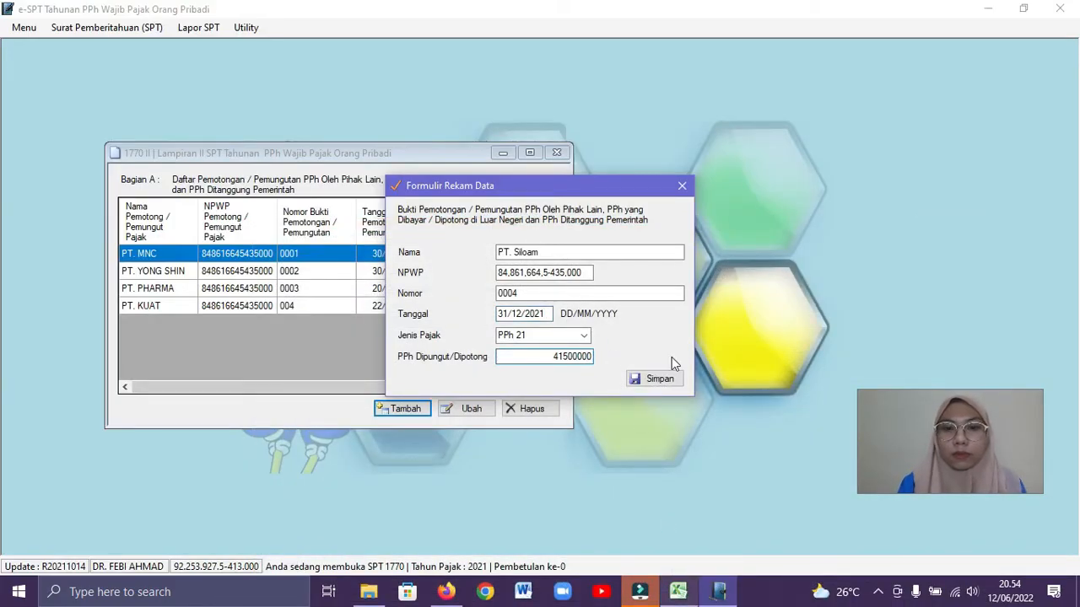
# Save the withholding record for PT. Siloam with number 0004
pyautogui.click(591, 292)
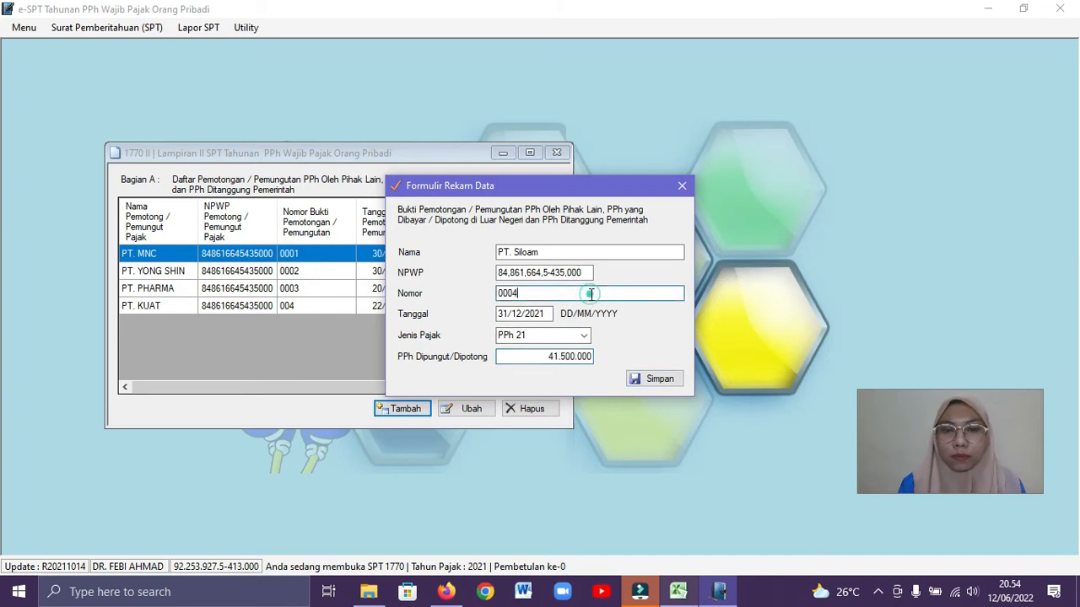
pyautogui.click(654, 378)
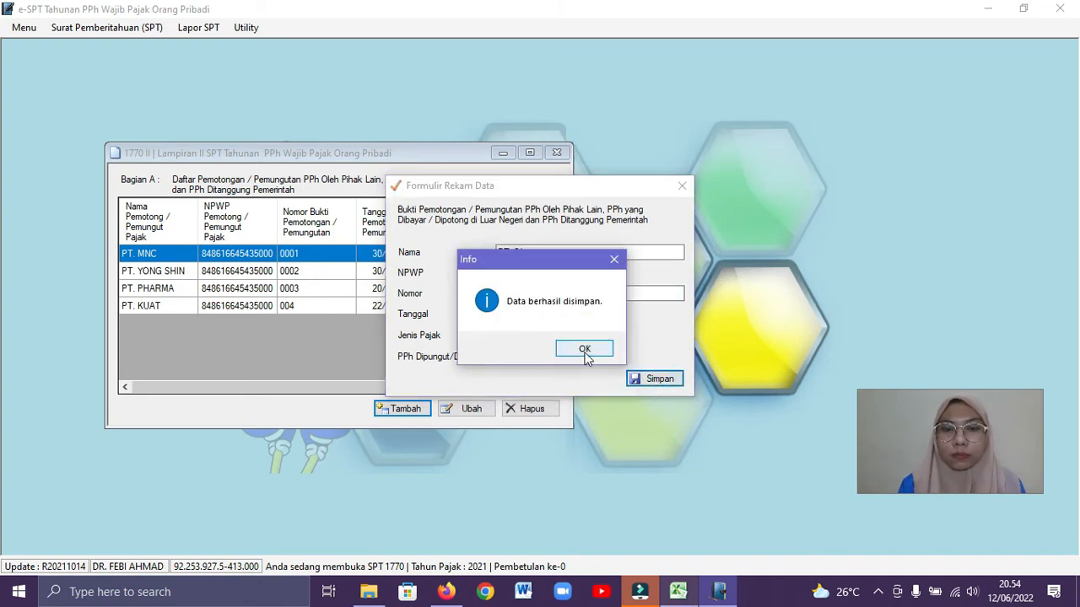
pyautogui.click(584, 351)
# Check the RS Siloam practice income in the Excel workbook and add another withholding record in e-SPT with Nama PT. Siloam
pyautogui.click(676, 600)
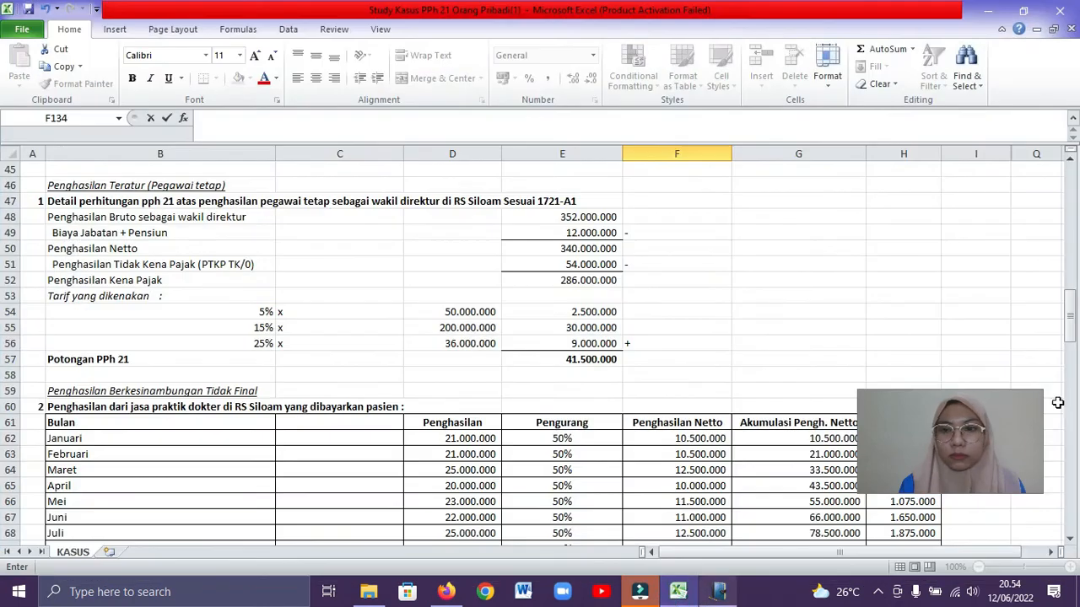
pyautogui.moveTo(1072, 336); pyautogui.dragTo(1073, 384)
pyautogui.click(709, 600)
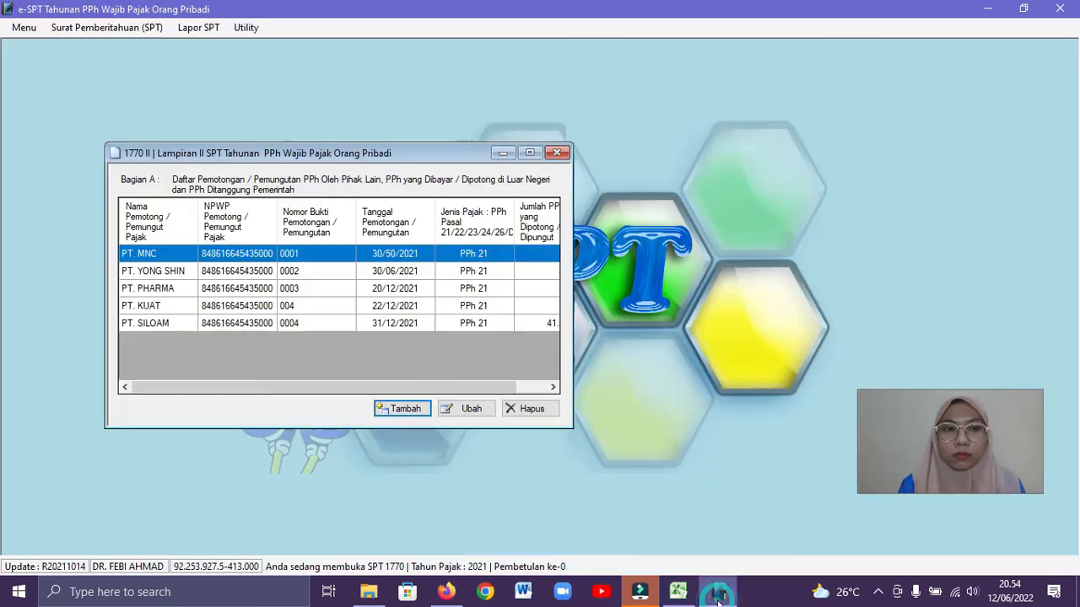
pyautogui.click(402, 410)
pyautogui.click(501, 253)
pyautogui.write('PT. Siloam')
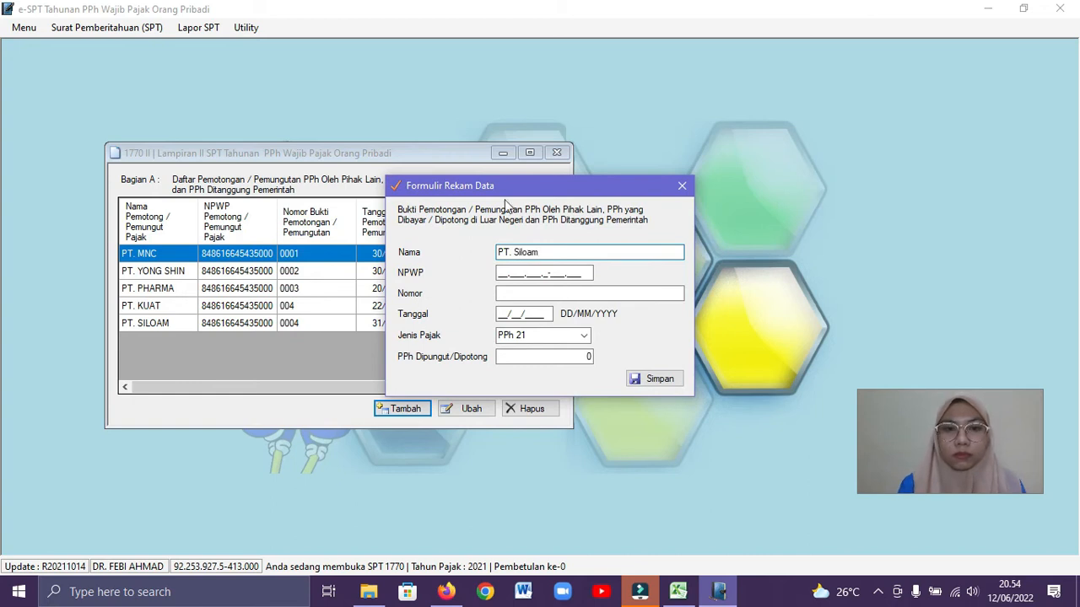
# Fill in the withholder's NPWP, Nomor 0005 and Tanggal 31/12/2021 for the second PT. Siloam record
pyautogui.click(499, 272)
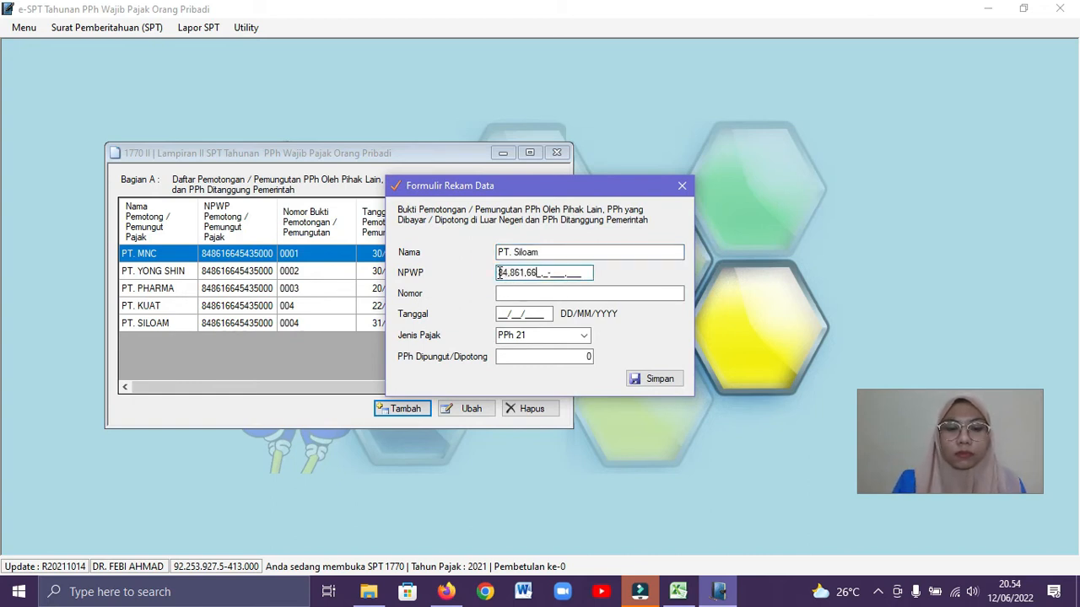
pyautogui.click(501, 291)
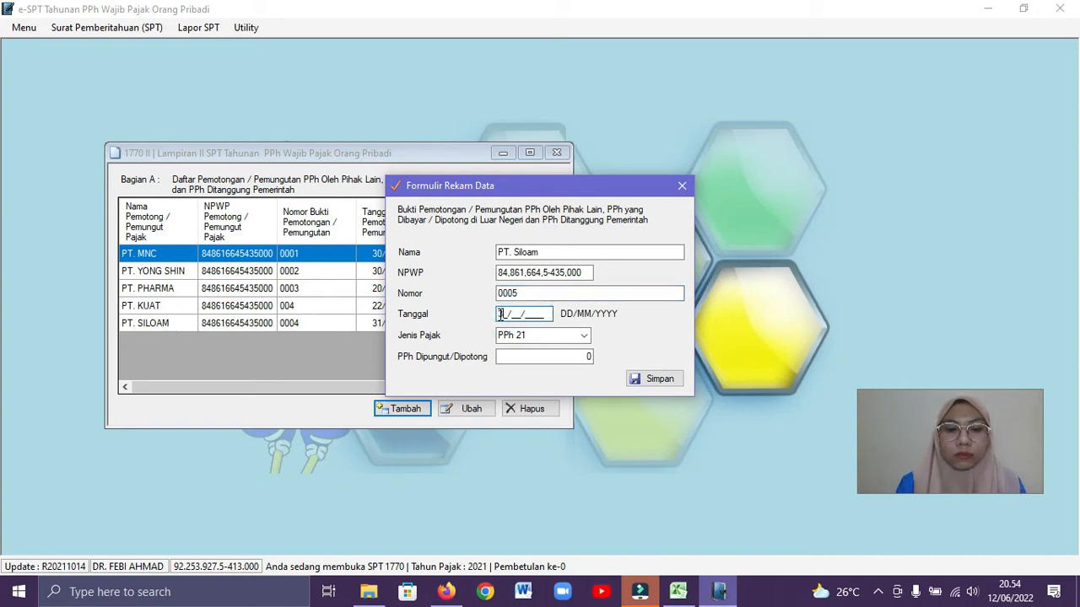
pyautogui.click(558, 357)
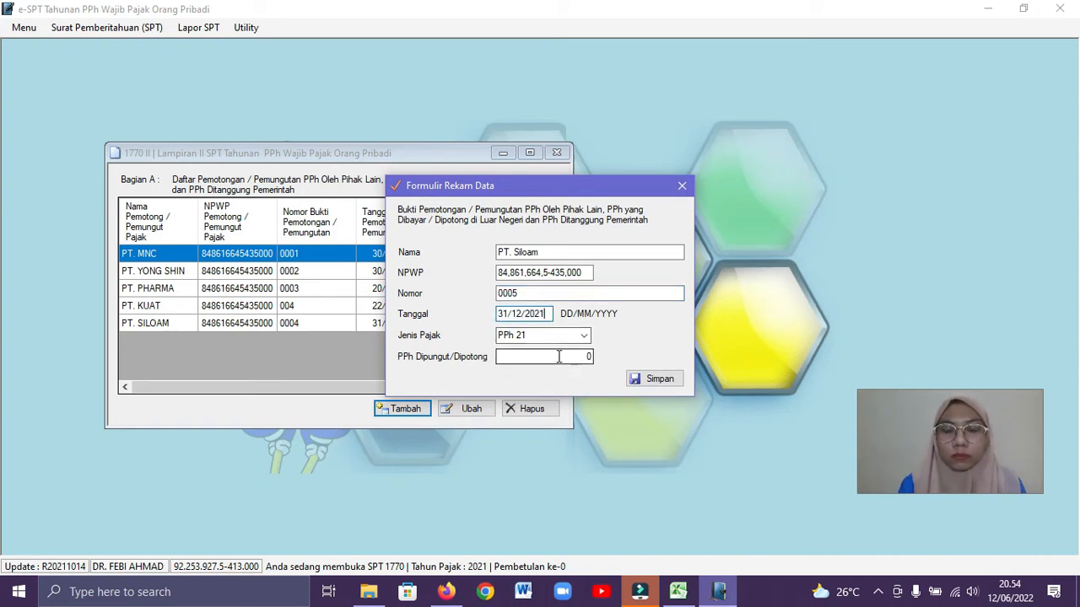
# Enter the PPh Dipungut/Dipotong amount for the second PT. Siloam record, save it and close the Lampiran II form
pyautogui.write('15')
pyautogui.click(680, 592)
pyautogui.click(680, 591)
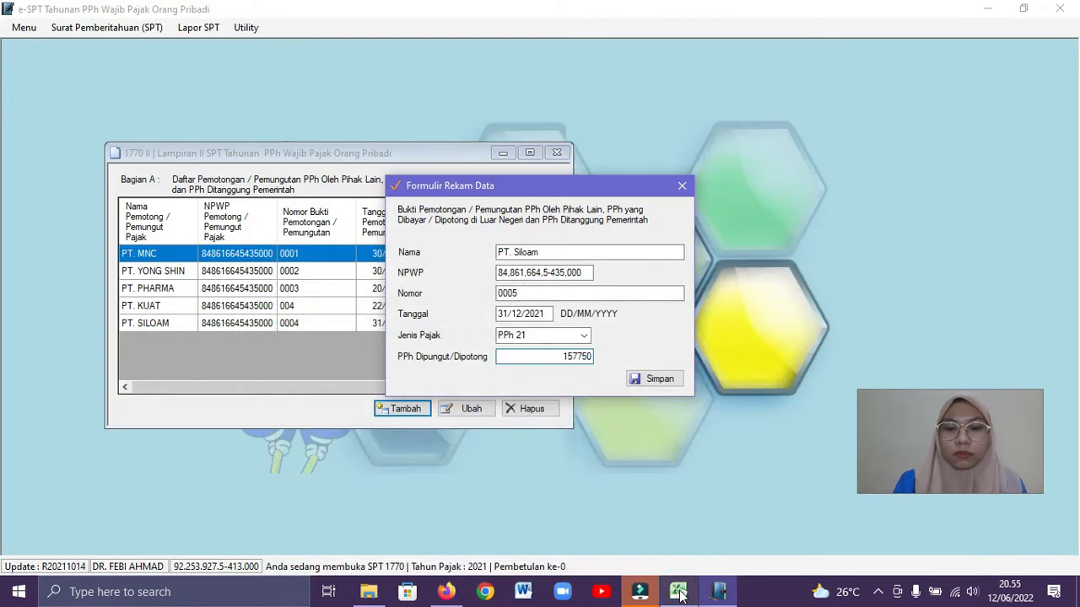
pyautogui.click(589, 336)
pyautogui.click(650, 384)
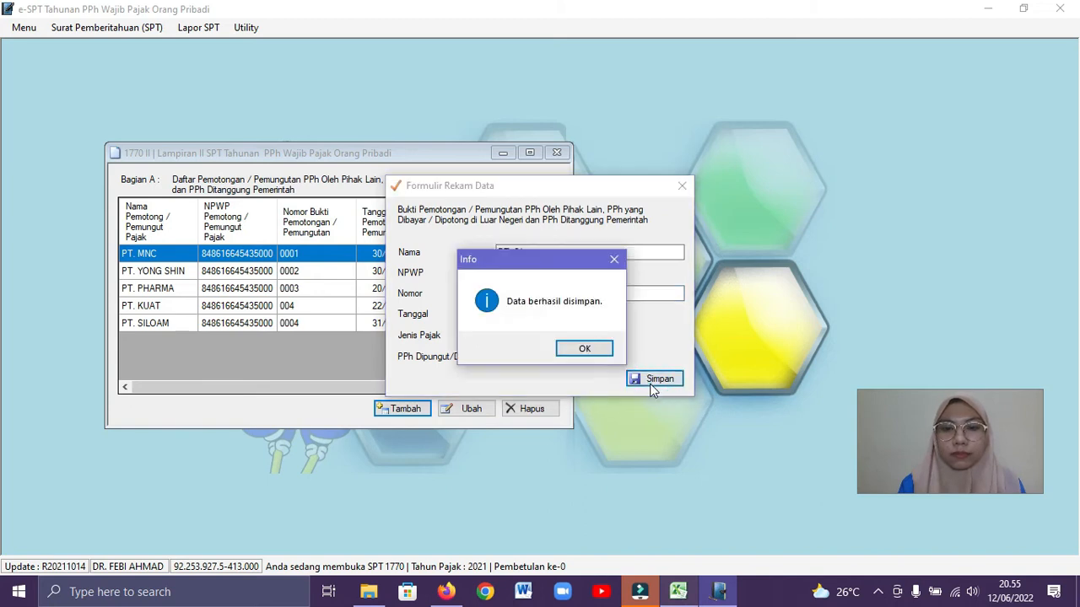
pyautogui.click(588, 348)
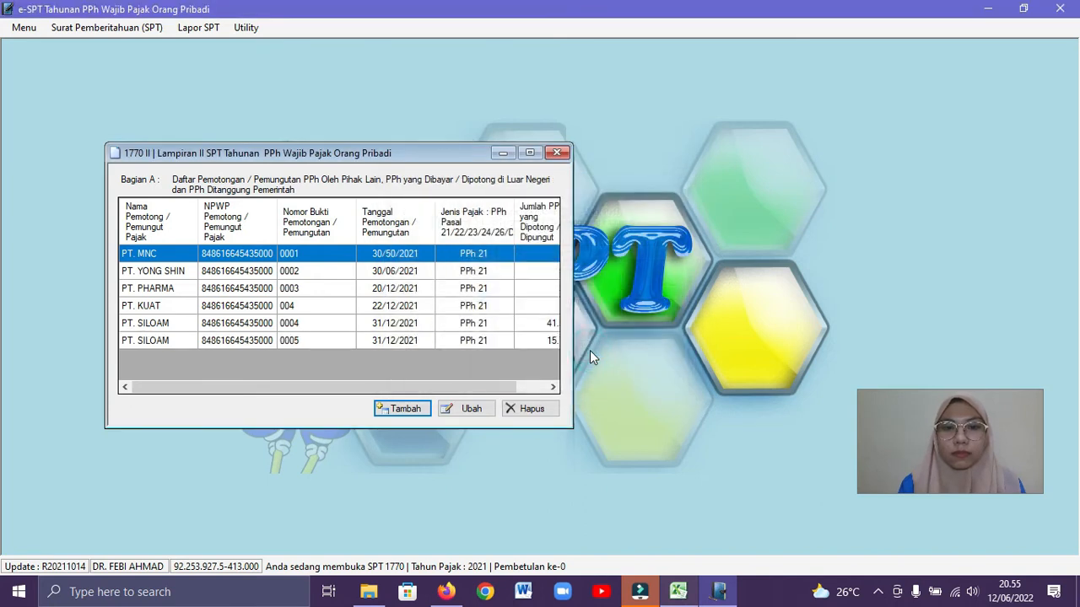
pyautogui.click(564, 152)
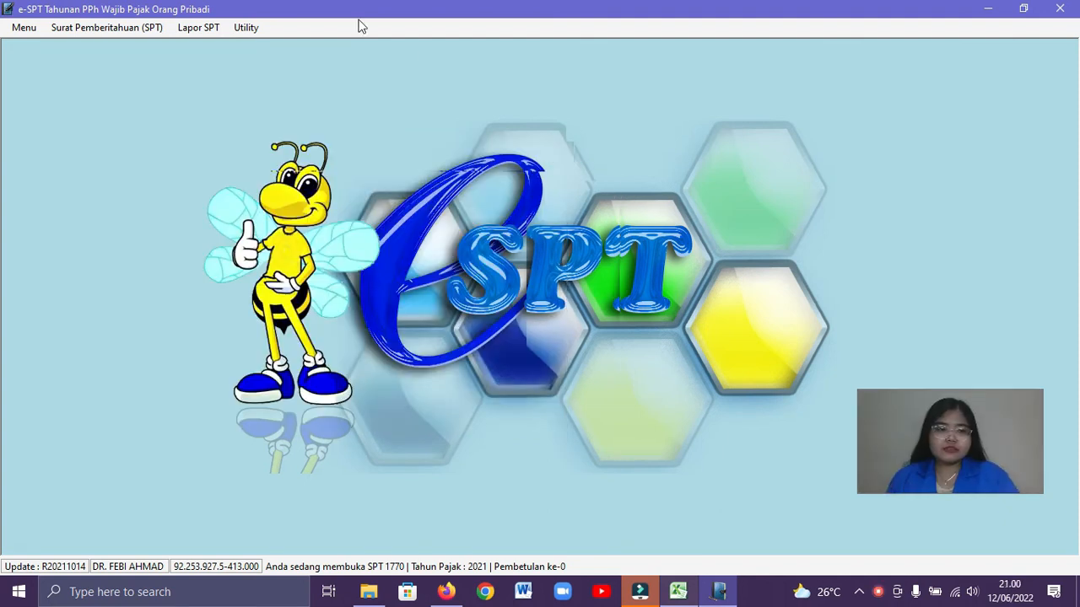
# Open the 1770 - I Lampiran I form of the SPT 1770 and maximize it
pyautogui.click(140, 32)
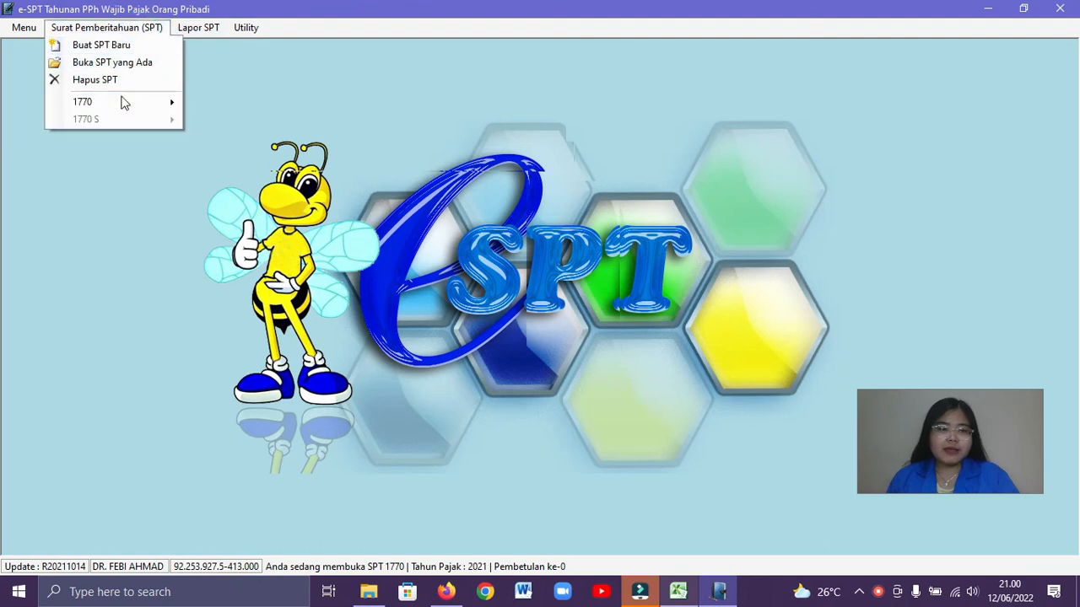
pyautogui.moveTo(123, 101)
pyautogui.click(242, 104)
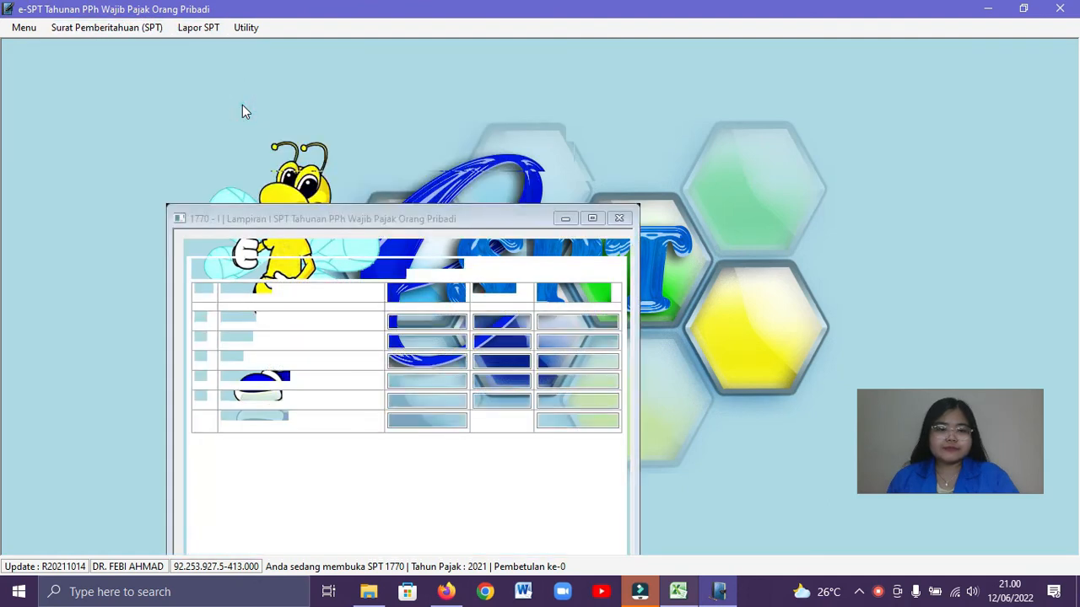
pyautogui.moveTo(374, 218); pyautogui.dragTo(413, 172)
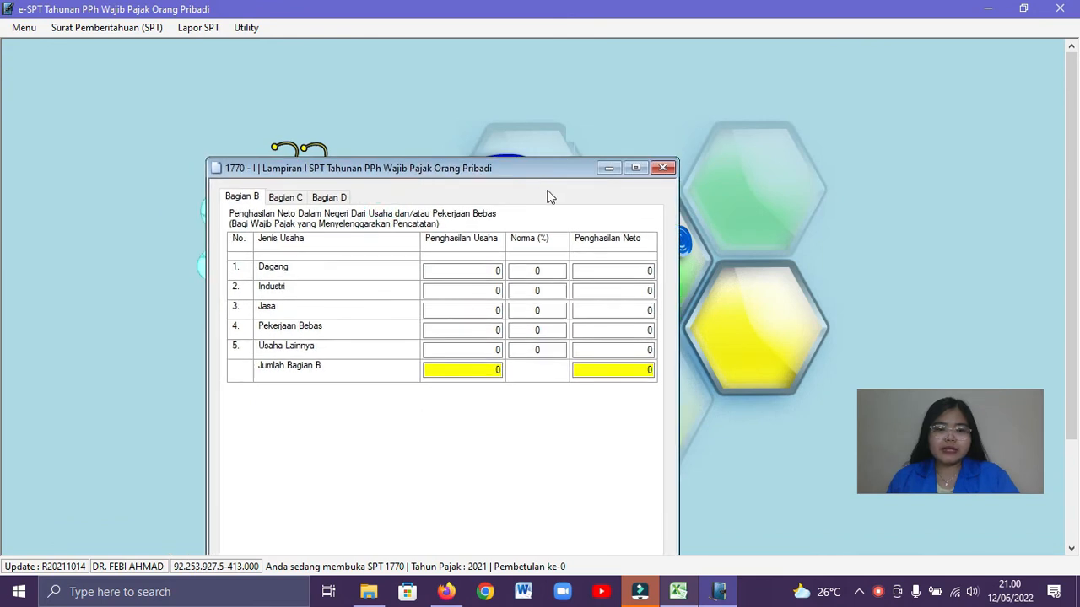
pyautogui.click(640, 169)
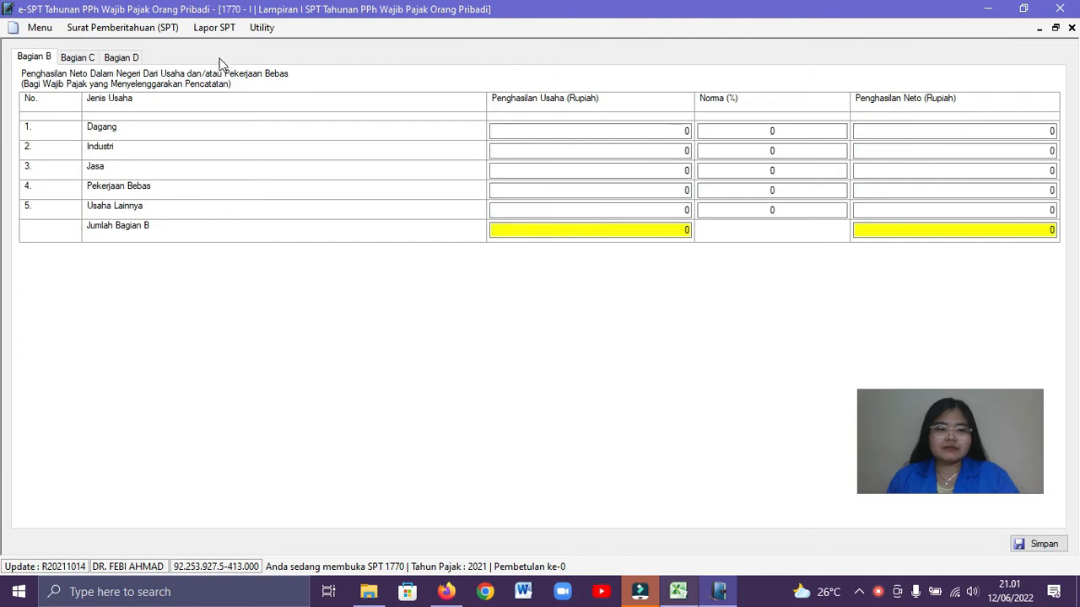
# Examine the private clinic practice and medicine sales income tables in the Excel workbook
pyautogui.hotkey('alt', 'Tab')
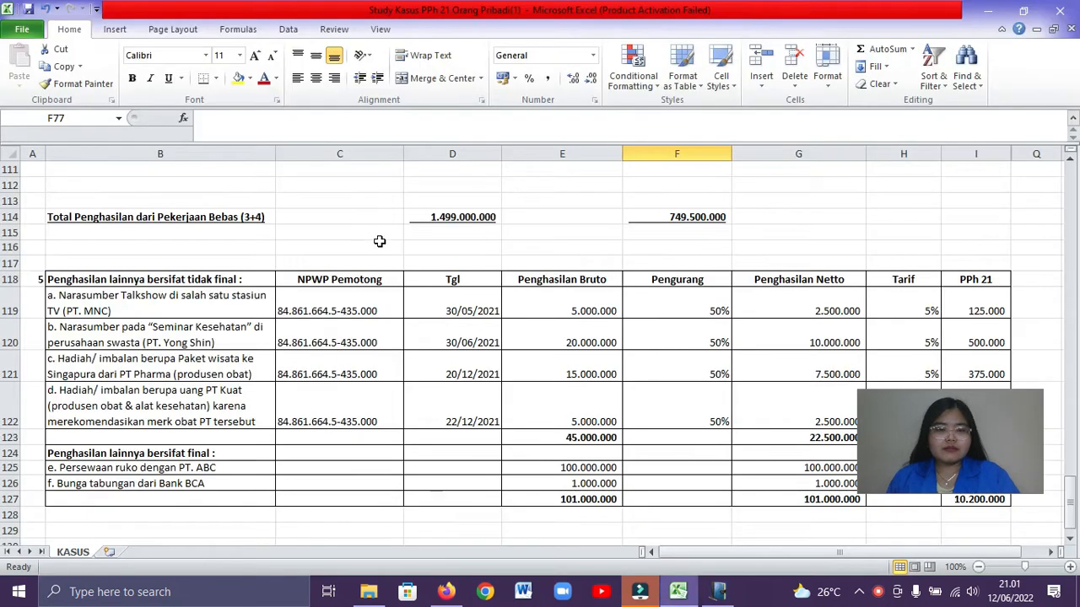
pyautogui.click(379, 233)
pyautogui.scroll(5, 396, 234)
pyautogui.click(397, 234)
pyautogui.scroll(7, 398, 236)
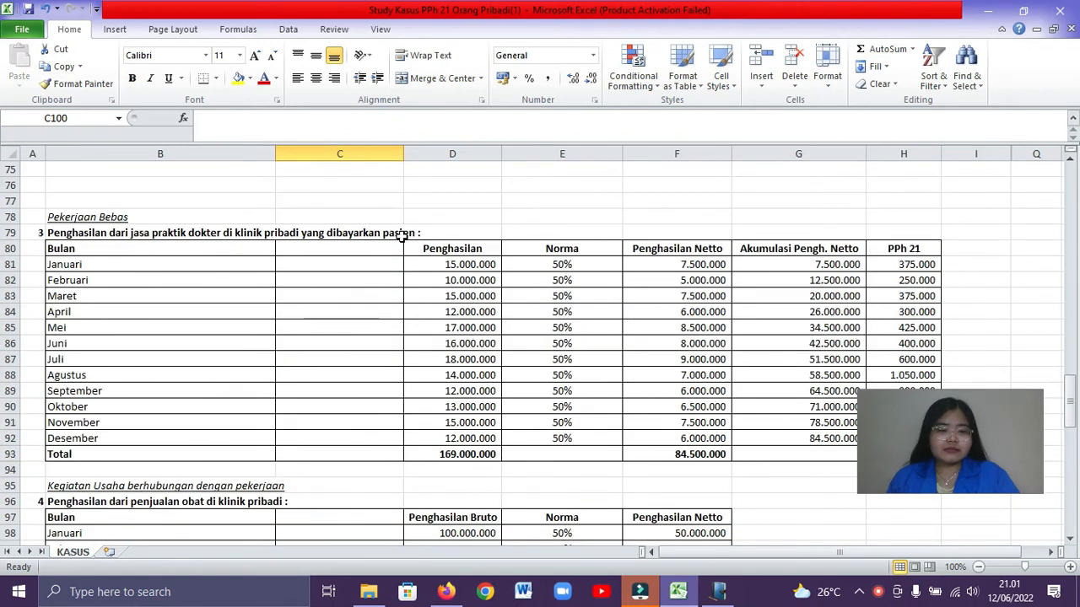
pyautogui.scroll(-1, 401, 237)
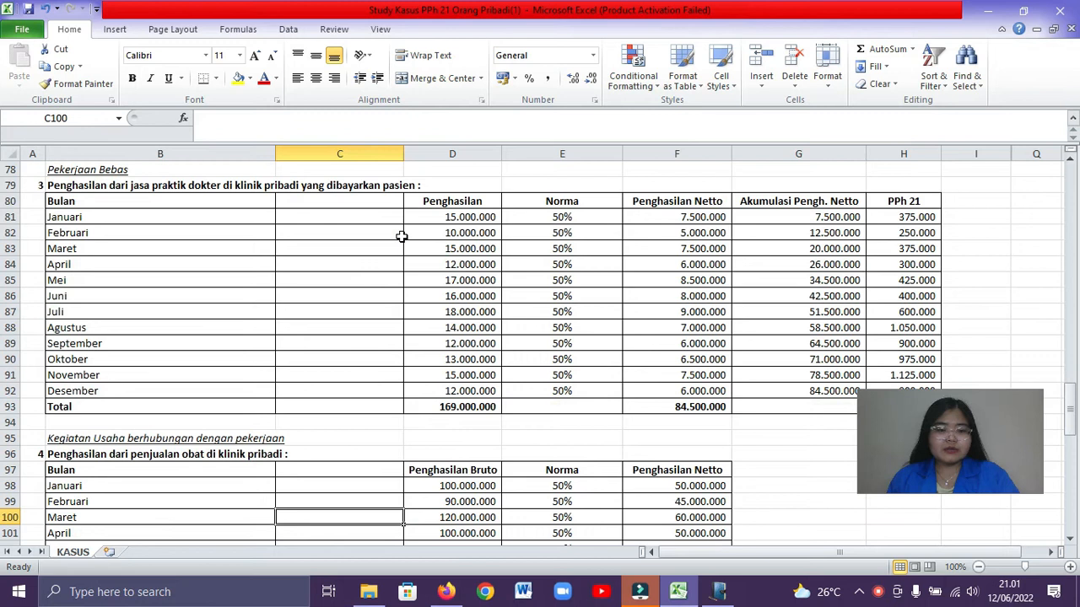
pyautogui.scroll(-5, 401, 236)
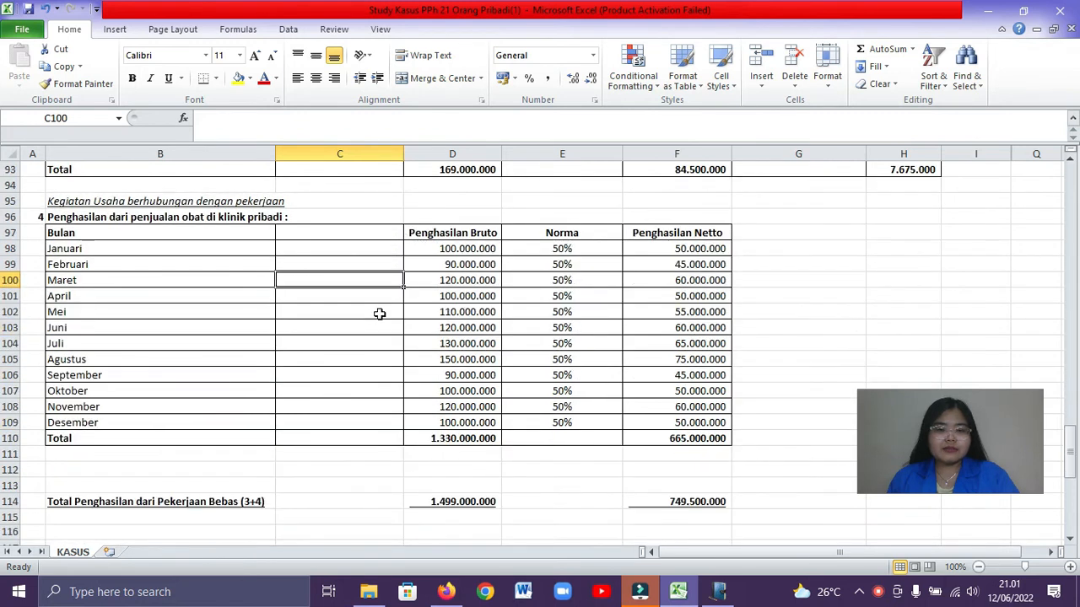
pyautogui.scroll(-1, 379, 314)
# Copy the Pekerjaan Bebas gross total 1.499.000.000 from the Excel workbook into Penghasilan Usaha for Pekerjaan Bebas in e-SPT
pyautogui.click(456, 423)
pyautogui.click(328, 422)
pyautogui.click(349, 453)
pyautogui.click(487, 453)
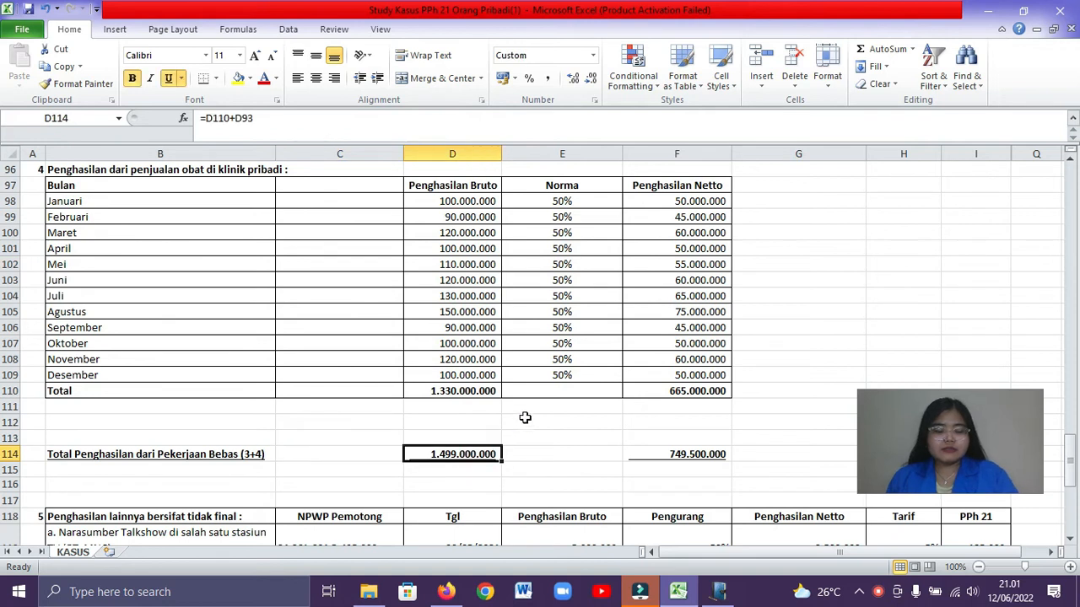
pyautogui.hotkey('ctrl', 'c')
pyautogui.click(525, 454)
pyautogui.hotkey('alt', 'Tab')
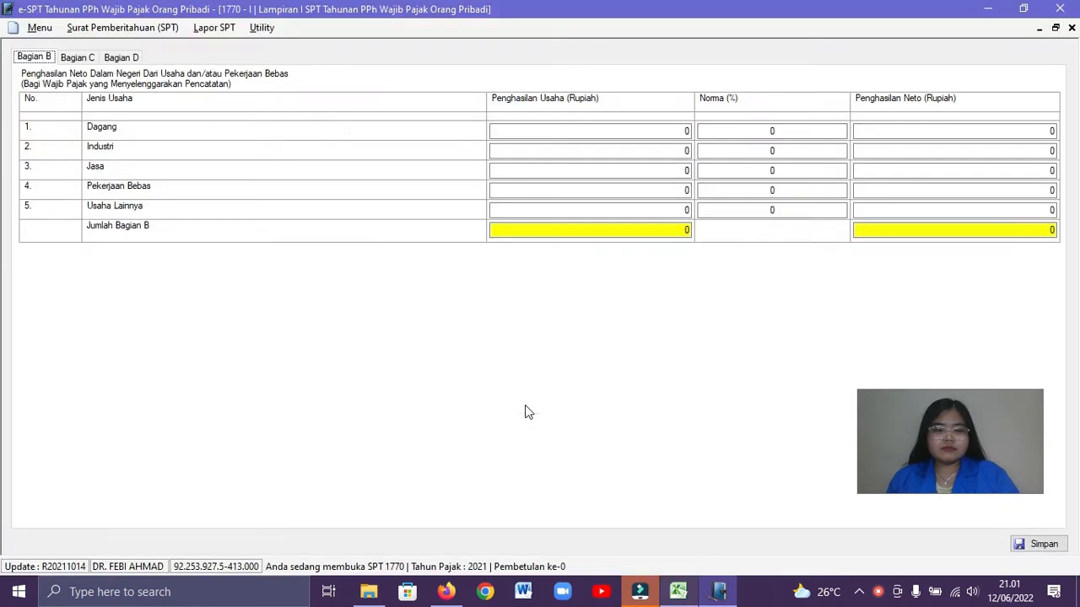
pyautogui.click(604, 190)
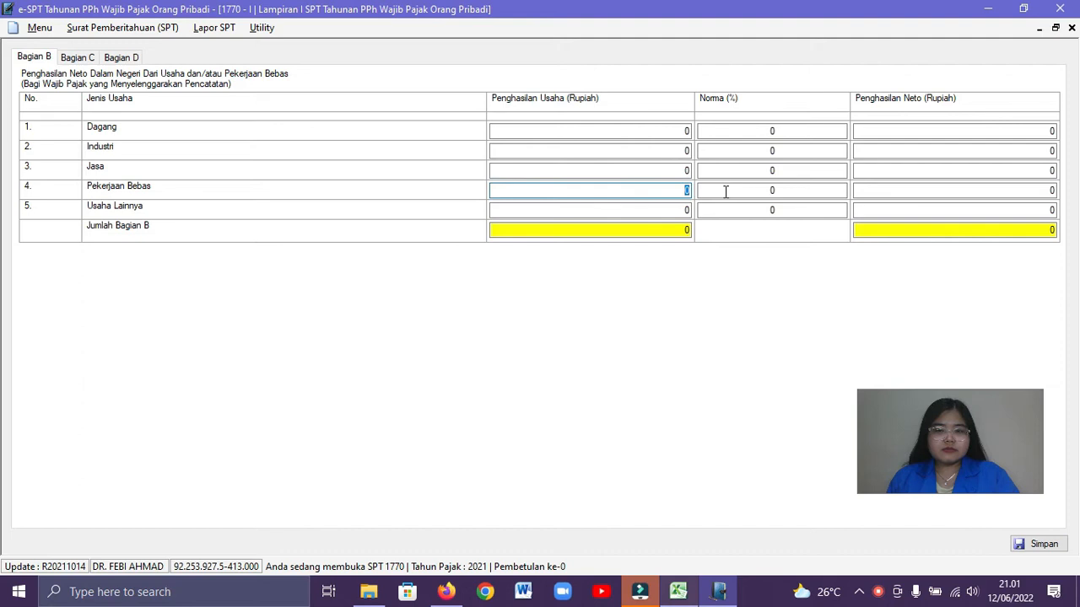
pyautogui.rightClick(687, 190)
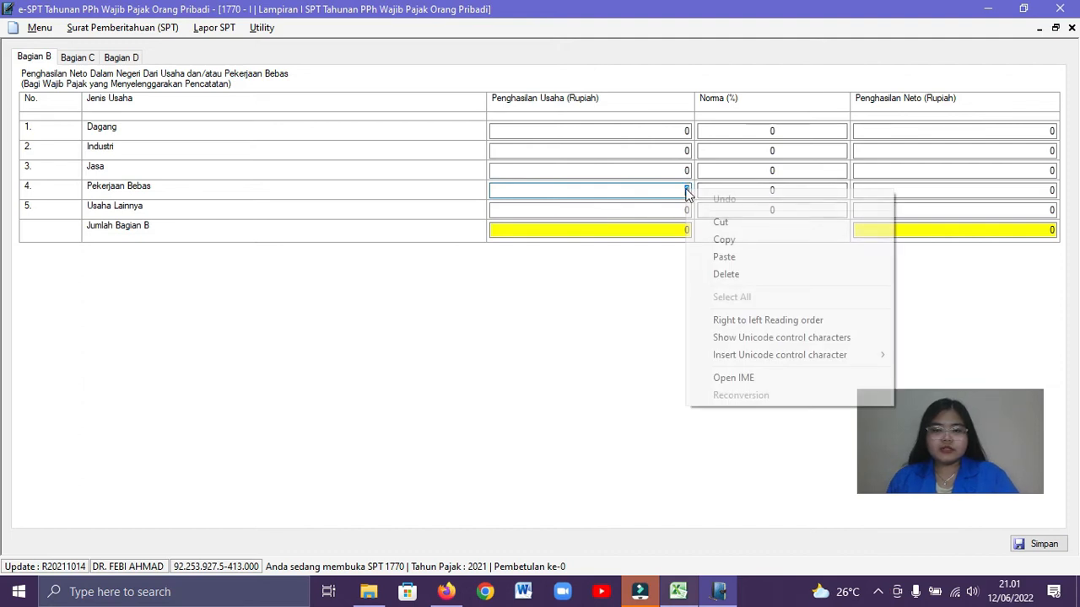
pyautogui.click(718, 257)
# Set the Norma for Pekerjaan Bebas to 50 percent
pyautogui.click(757, 189)
pyautogui.write('59')
pyautogui.press('BackSpace')
pyautogui.write('0')
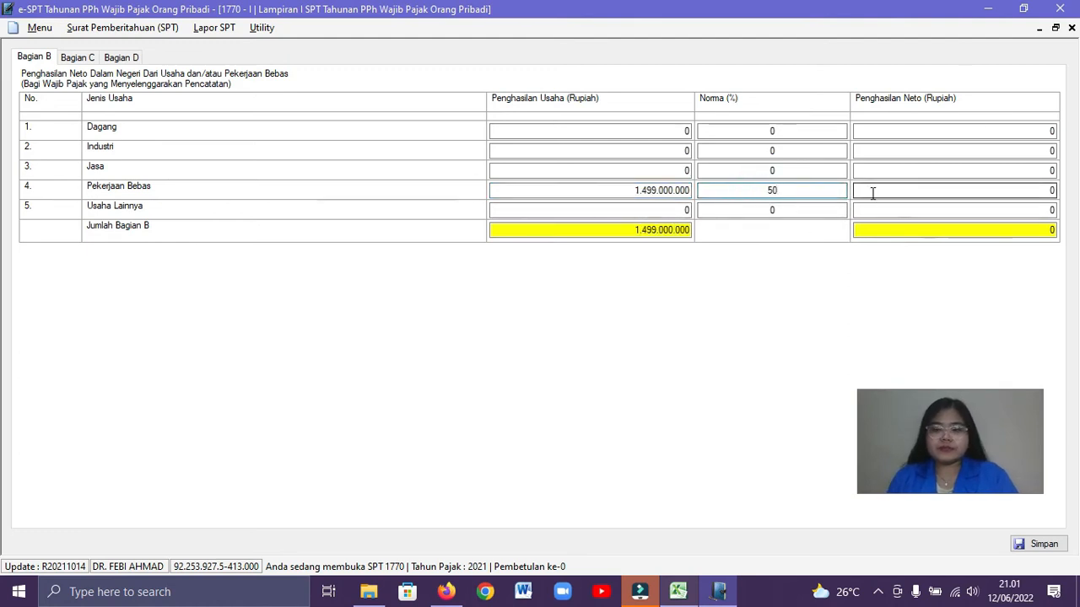
pyautogui.press('Tab')
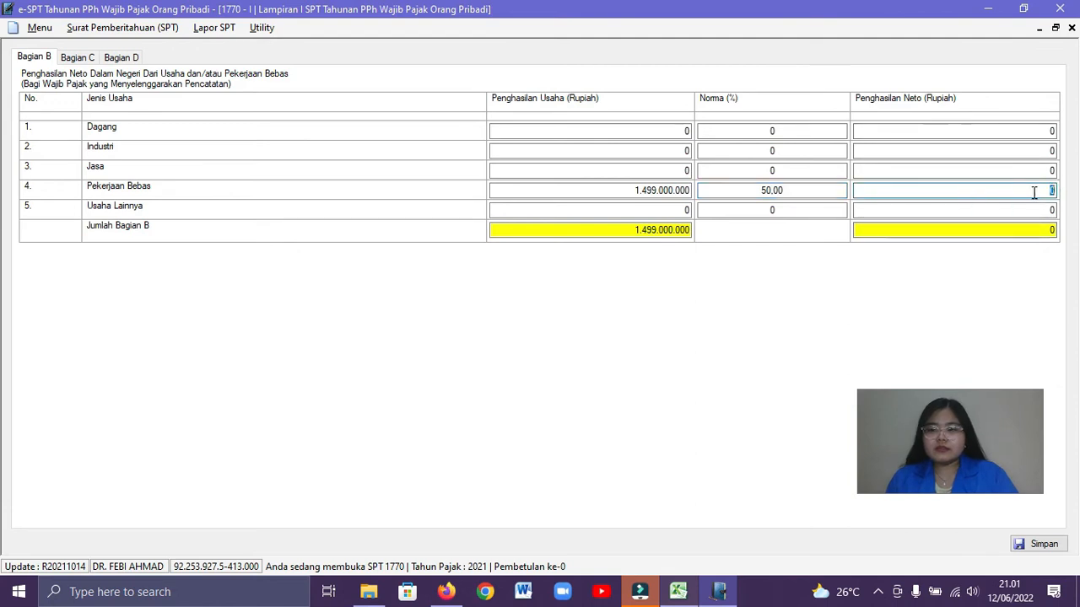
# Copy the Pekerjaan Bebas net total 749.500.000 from the Excel workbook into Penghasilan Neto for Pekerjaan Bebas in e-SPT
pyautogui.hotkey('alt', 'Tab')
pyautogui.click(684, 454)
pyautogui.hotkey('ctrl', 'c')
pyautogui.hotkey('alt', 'Tab')
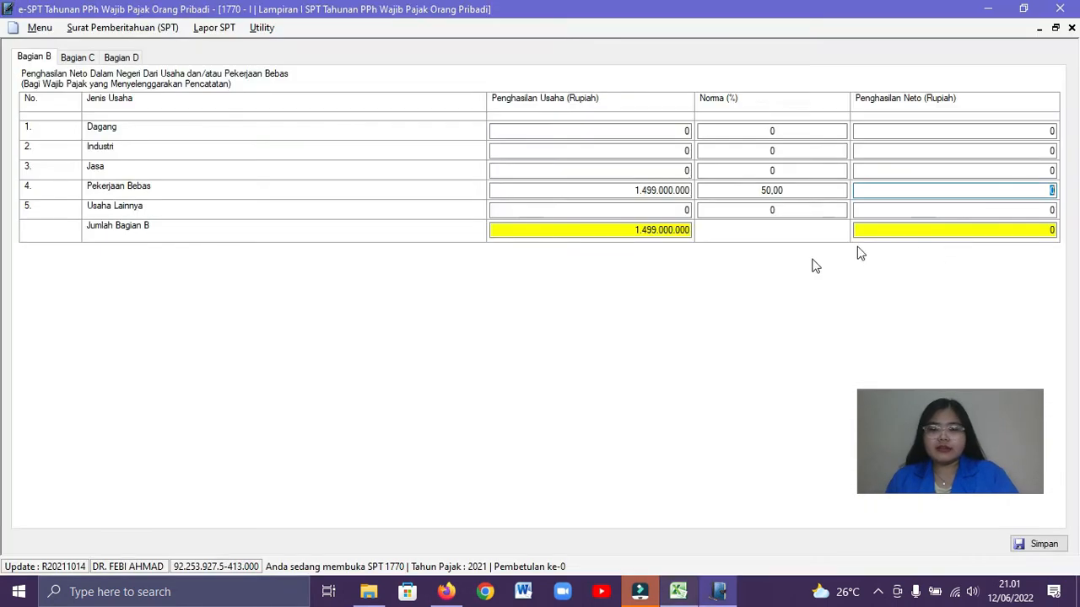
pyautogui.rightClick(1050, 192)
pyautogui.click(950, 258)
pyautogui.click(909, 230)
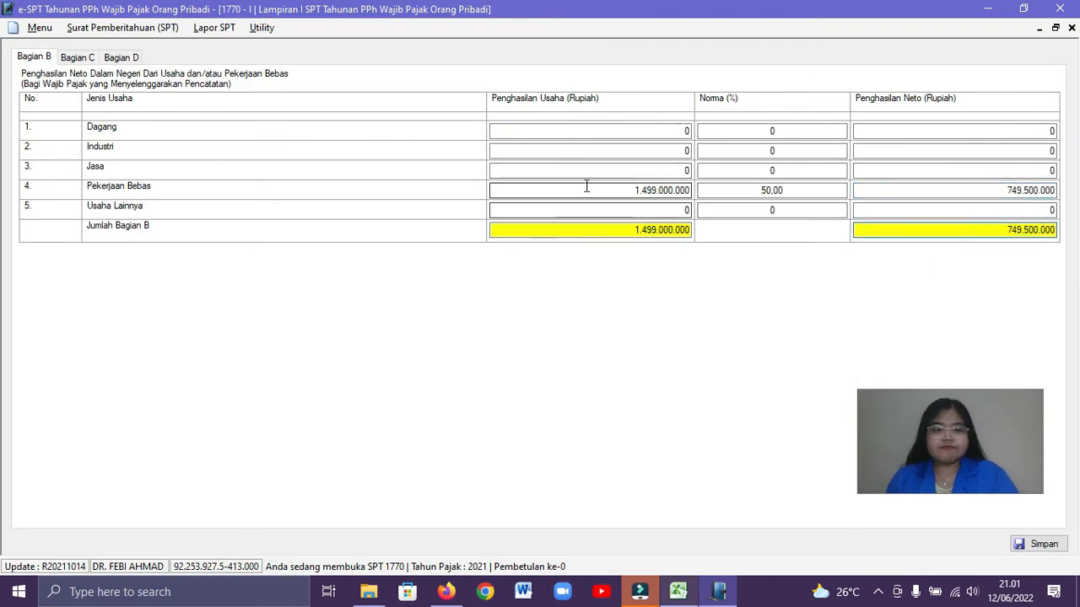
# Save the Bagian B data and open Bagian C of Lampiran I
pyautogui.click(1039, 544)
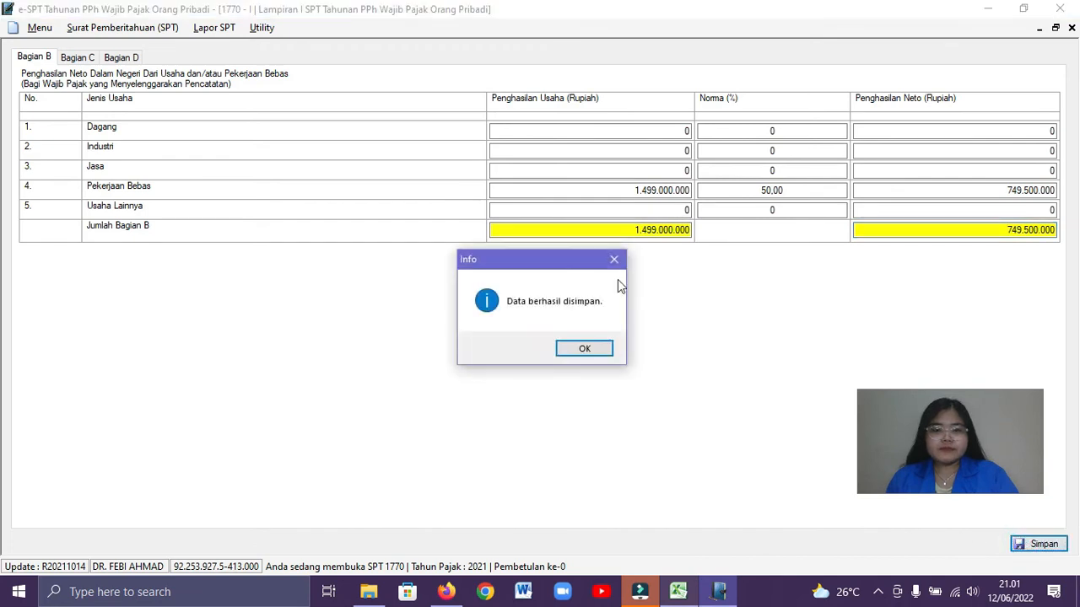
pyautogui.click(584, 349)
pyautogui.click(78, 58)
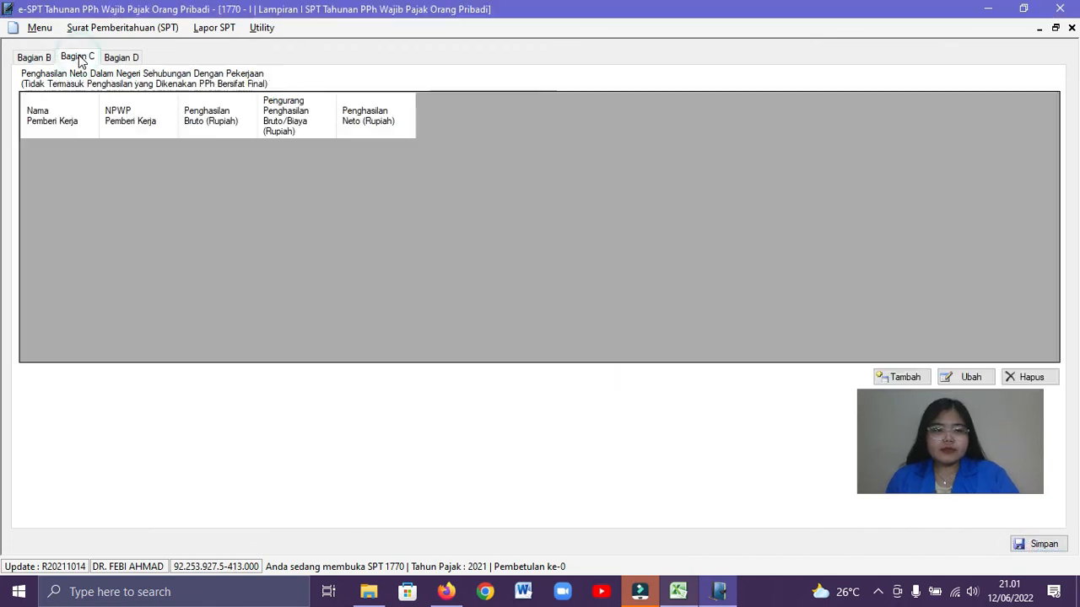
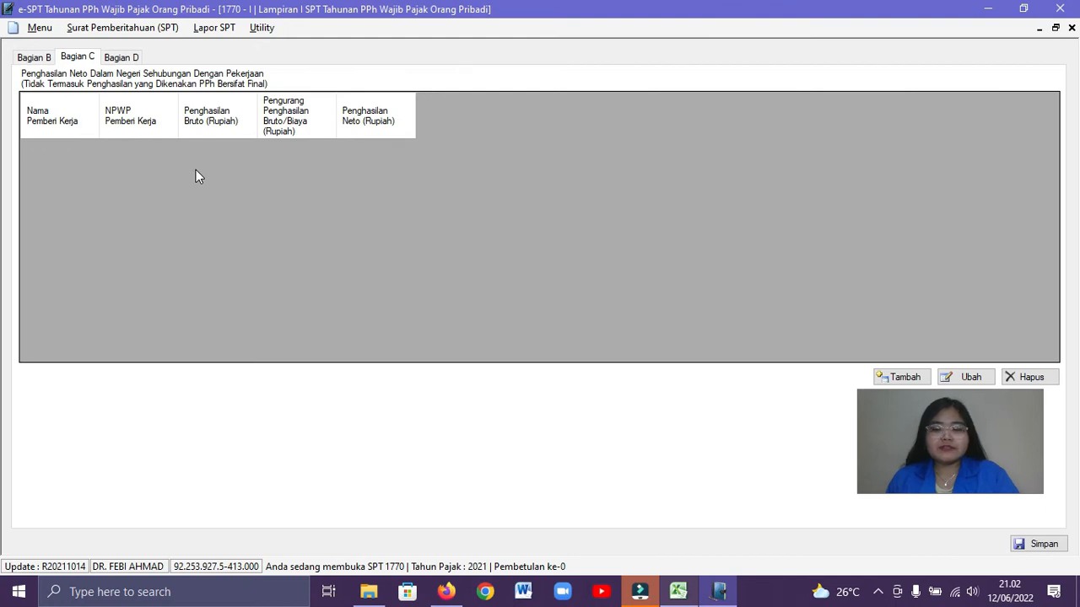
# Add a Bagian C record and copy the employer name PT. MNC from the Excel workbook into Nama Pemberi Kerja in e-SPT
pyautogui.click(896, 377)
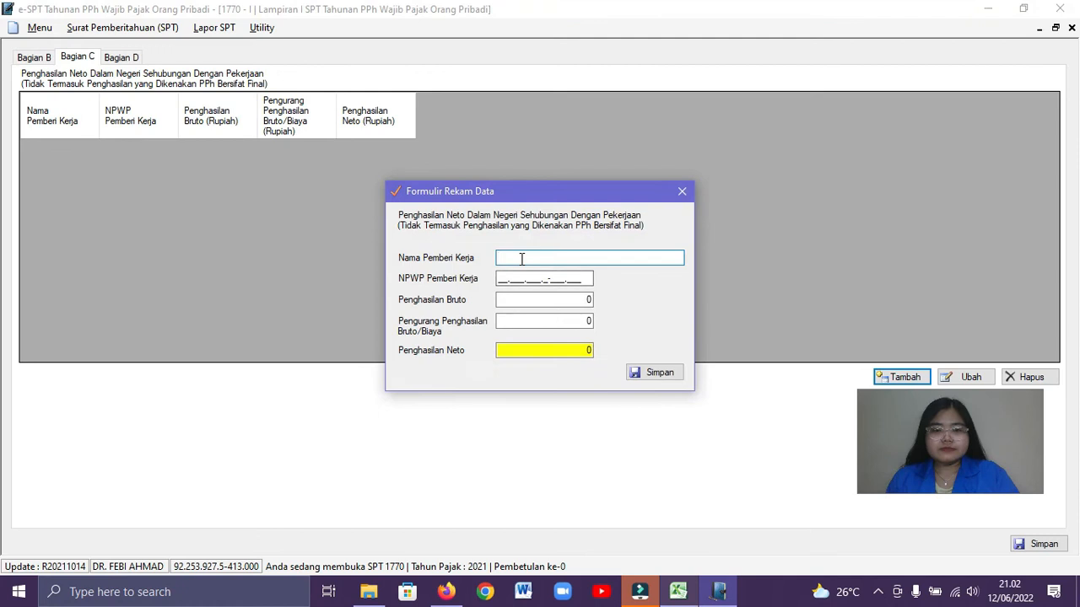
pyautogui.hotkey('alt', 'Tab')
pyautogui.click(511, 311)
pyautogui.scroll(-6, 282, 347)
pyautogui.click(477, 394)
pyautogui.click(297, 263)
pyautogui.doubleClick(110, 264)
pyautogui.moveTo(110, 263); pyautogui.dragTo(74, 264)
pyautogui.hotkey('ctrl', 'c')
pyautogui.press('Escape')
pyautogui.hotkey('alt', 'Tab')
pyautogui.rightClick(506, 256)
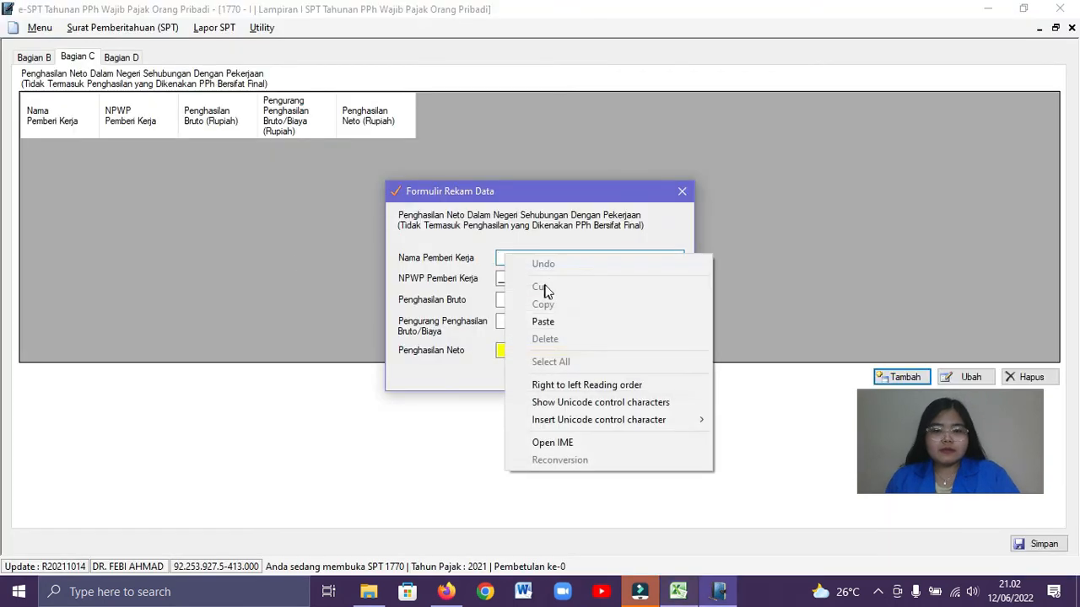
pyautogui.click(543, 321)
# Copy PT. MNC's tax number from the NPWP Pemotong column of the Excel workbook into NPWP Pemberi Kerja in e-SPT
pyautogui.click(509, 279)
pyautogui.hotkey('alt', 'Tab')
pyautogui.click(347, 262)
pyautogui.moveTo(329, 125); pyautogui.dragTo(53, 101)
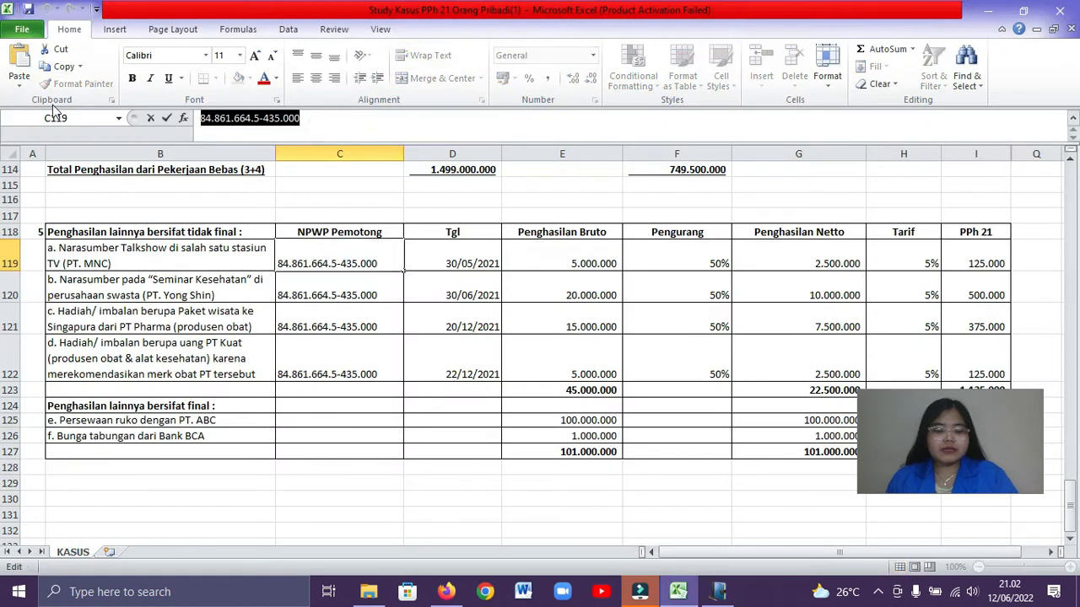
pyautogui.click(324, 302)
pyautogui.hotkey('alt', 'Tab')
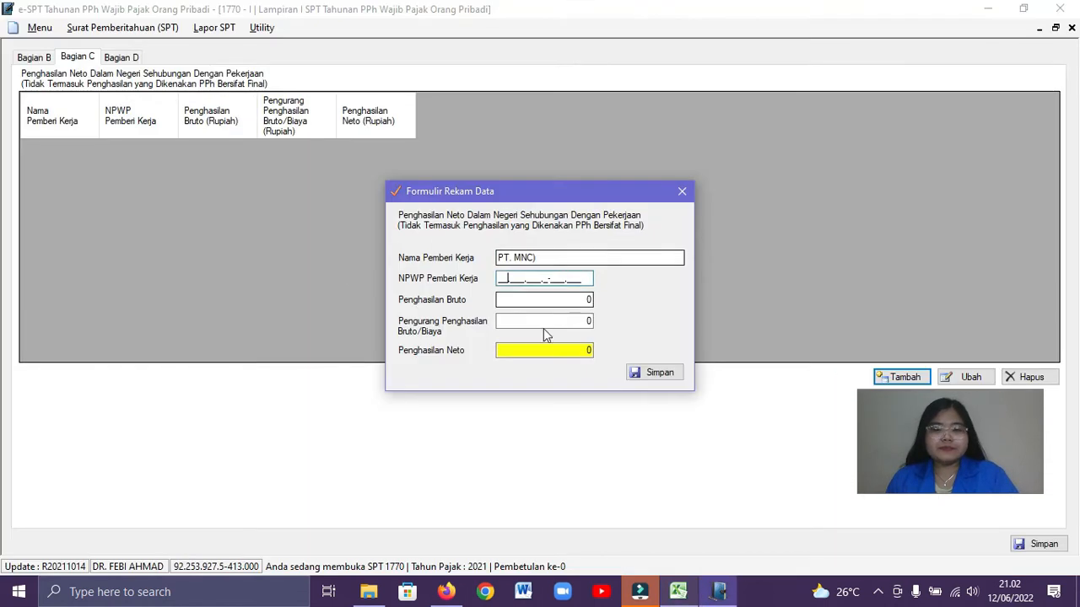
pyautogui.rightClick(500, 279)
pyautogui.click(540, 345)
pyautogui.press('Tab')
# Take PT. MNC's gross income from the Excel workbook and enter 5.000.000 as Penghasilan Bruto in e-SPT
pyautogui.hotkey('alt', 'Tab')
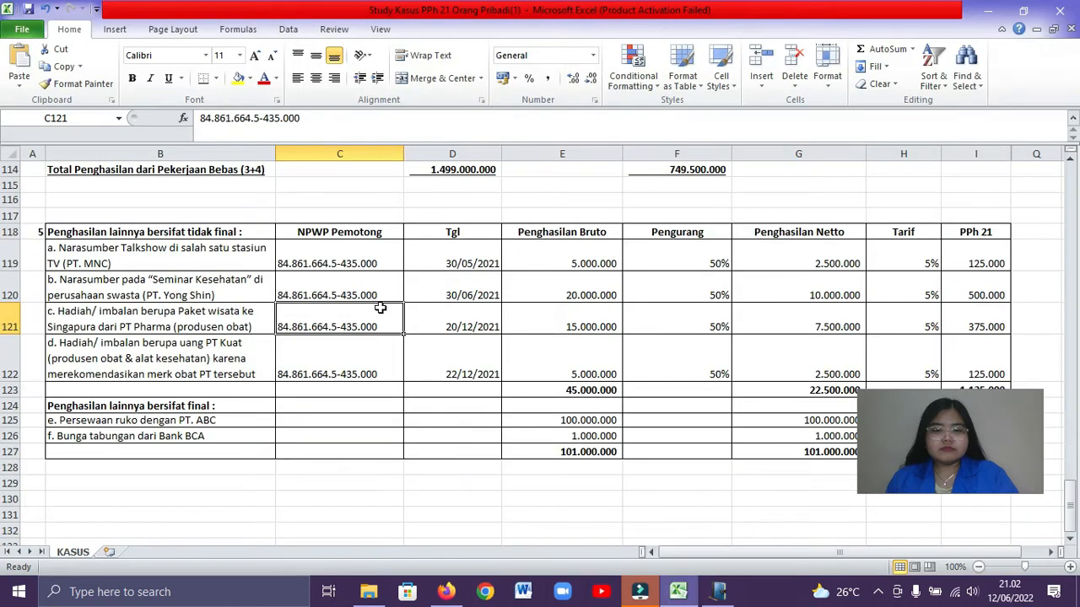
pyautogui.click(587, 327)
pyautogui.click(573, 259)
pyautogui.hotkey('ctrl', 'c')
pyautogui.hotkey('alt', 'Tab')
pyautogui.write('5.000.')
pyautogui.write('000000')
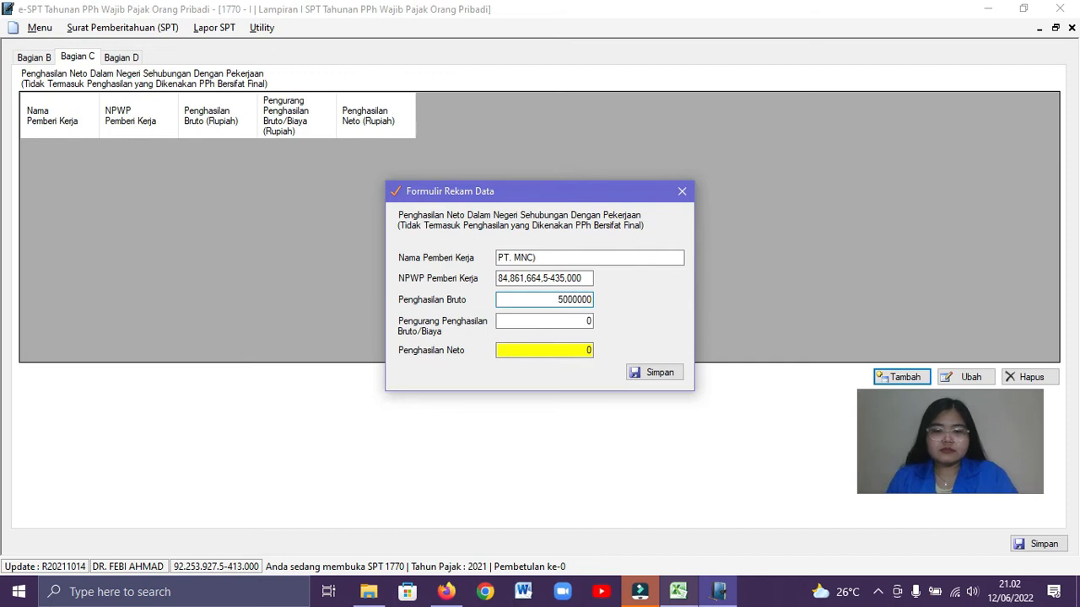
# Check the Penghasilan Netto of the PT. MNC row in the Excel workbook and return to the e-SPT record form
pyautogui.click(581, 317)
pyautogui.hotkey('alt', 'Tab')
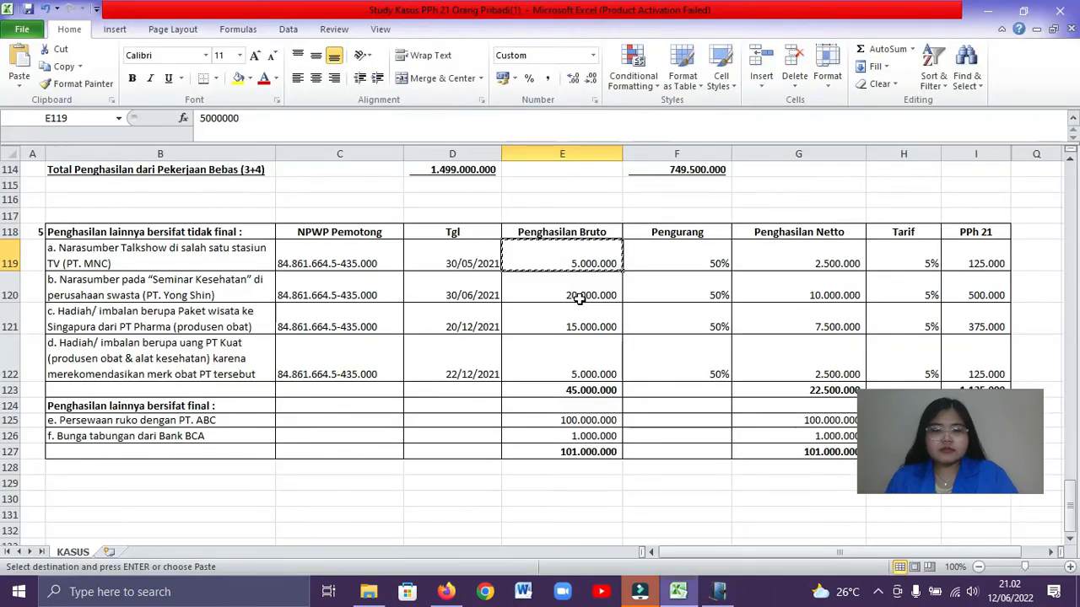
pyautogui.click(789, 261)
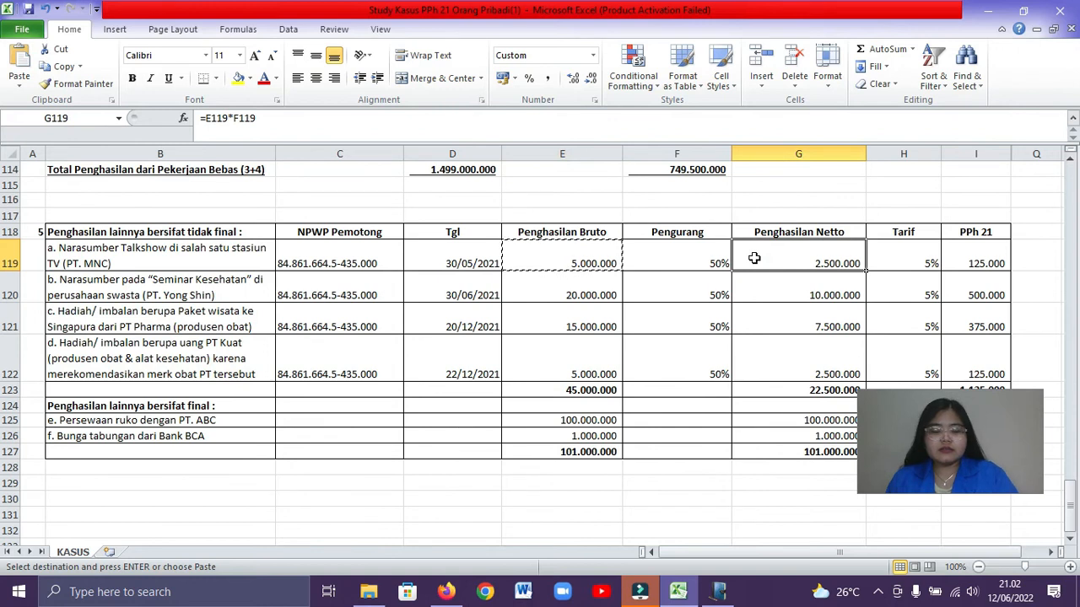
pyautogui.hotkey('alt', 'Tab')
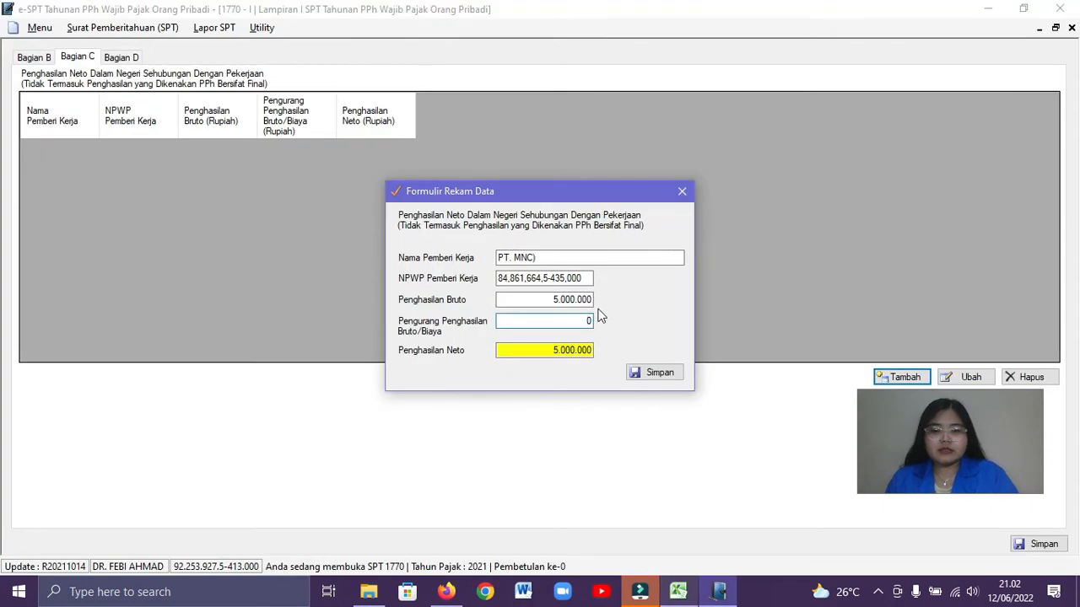
pyautogui.write('20.')
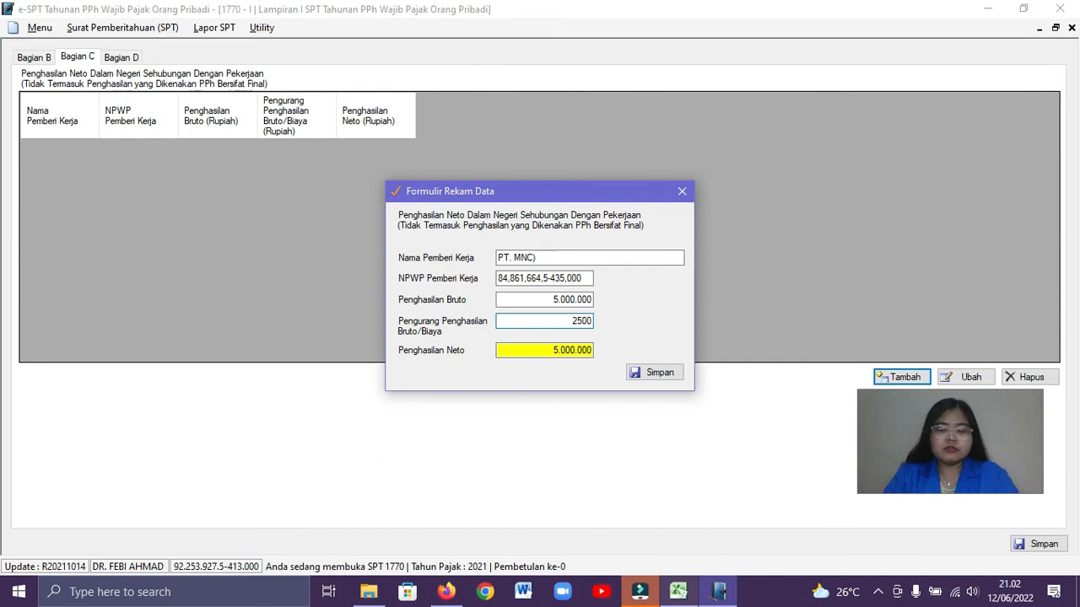
pyautogui.write('000.000')
pyautogui.click(538, 350)
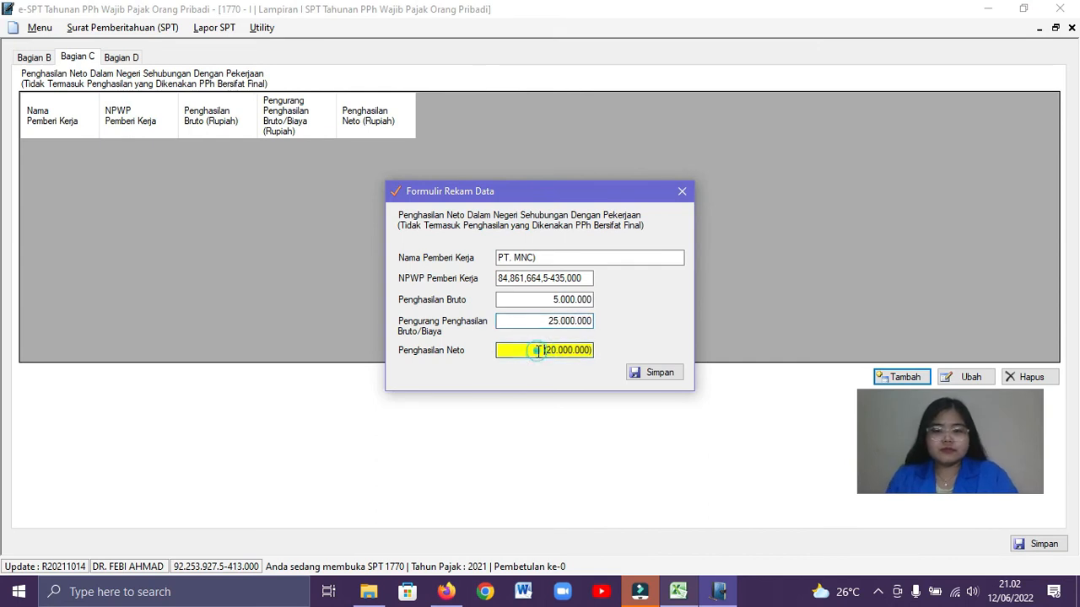
# Set Pengurang Penghasilan Bruto/Biaya for PT. MNC to 2.500.000 and save the record
pyautogui.click(546, 321)
pyautogui.press('BackSpace')
pyautogui.write('2500000')
pyautogui.press('Tab')
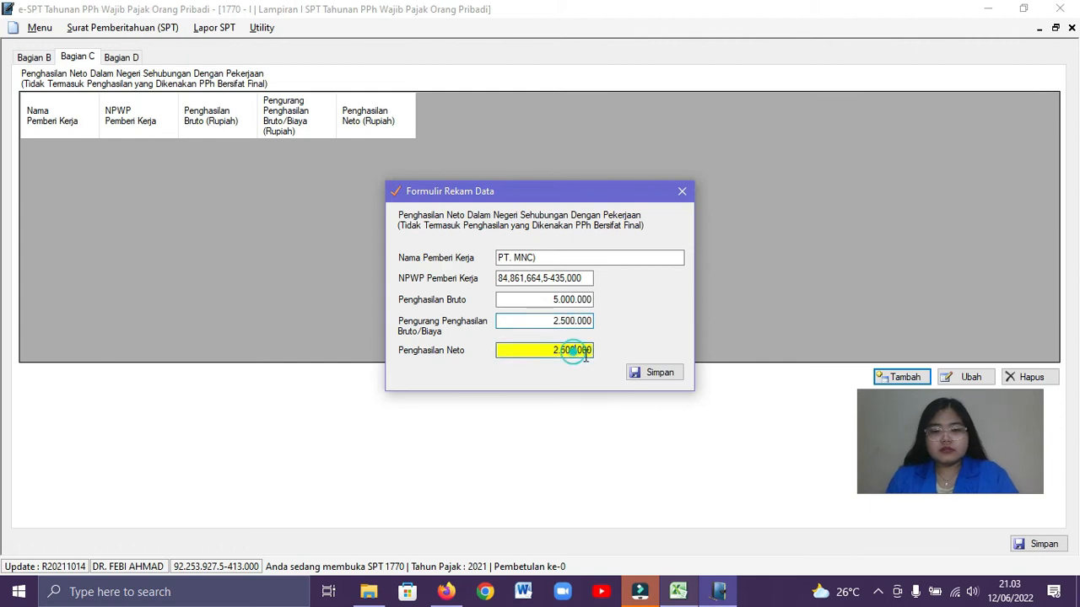
pyautogui.click(653, 374)
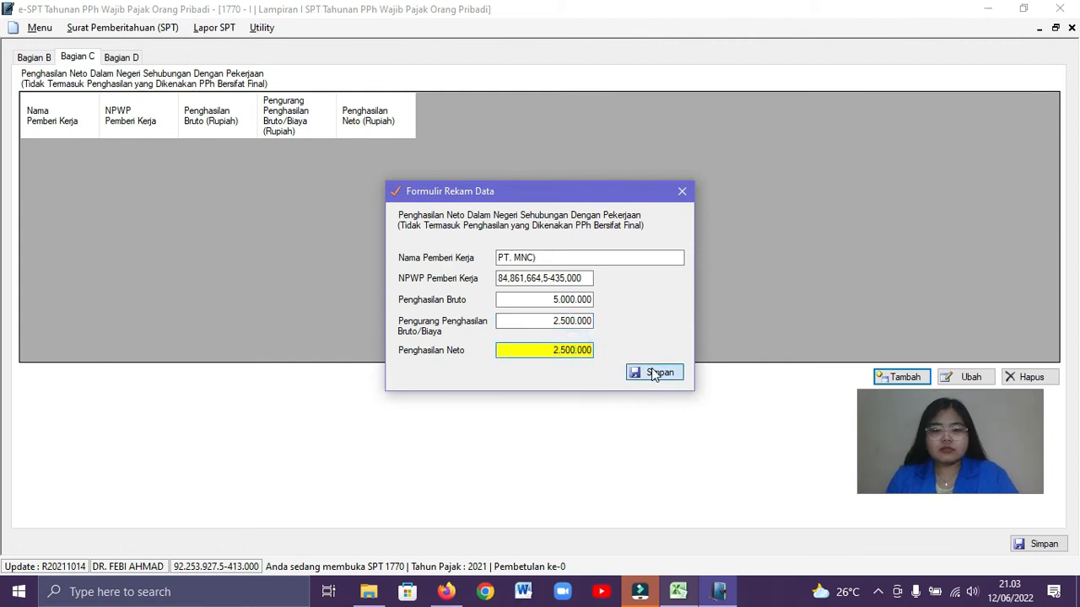
pyautogui.click(588, 349)
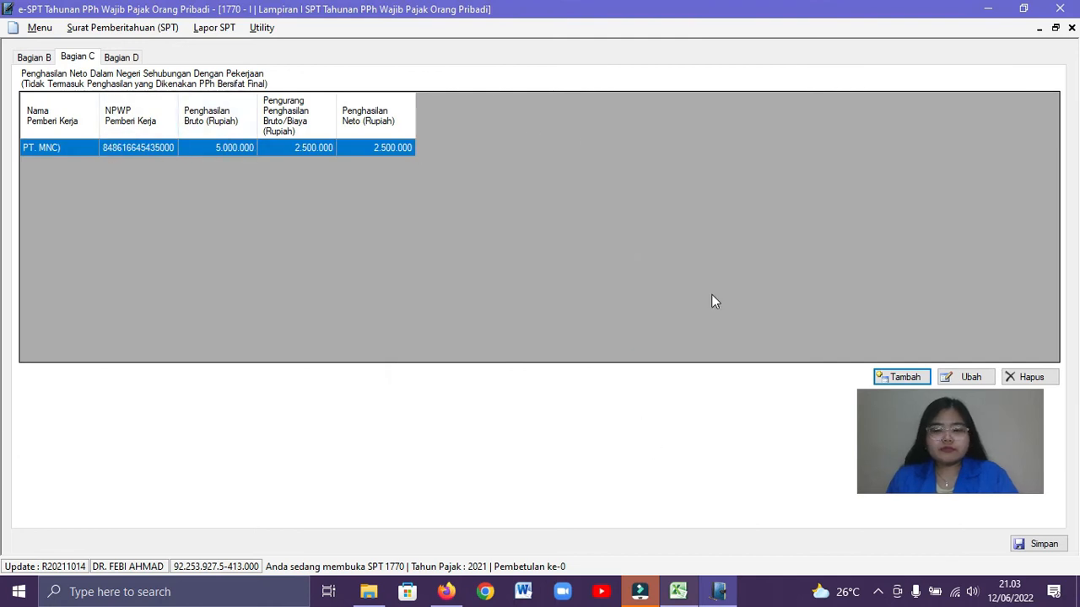
# Add another Bagian C record and copy the employer name PT. Yong Shin from the Excel workbook into Nama Pemberi Kerja
pyautogui.click(902, 379)
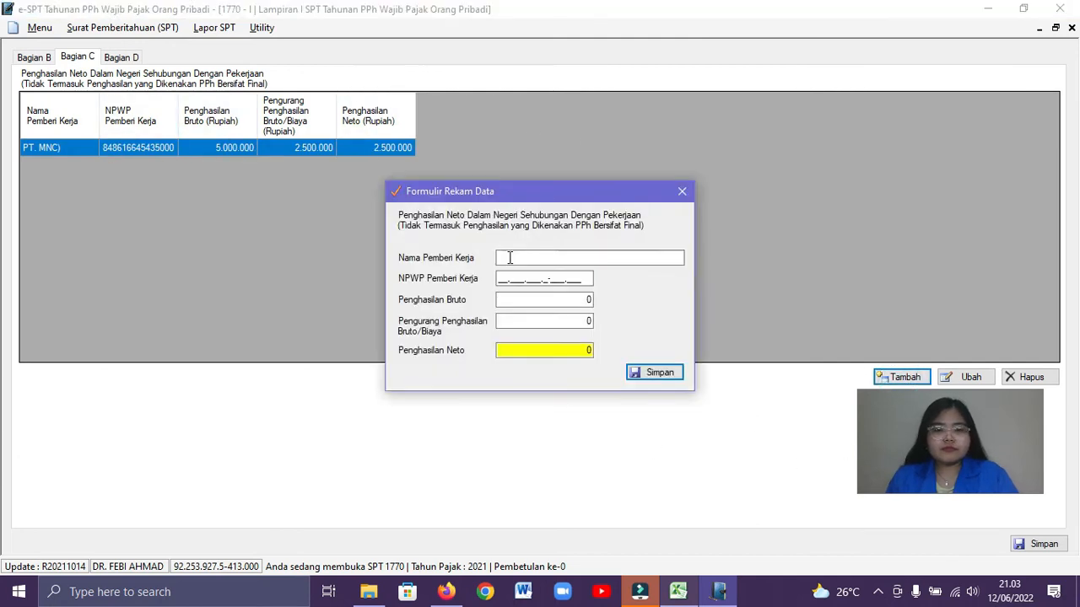
pyautogui.hotkey('alt', 'Tab')
pyautogui.click(248, 304)
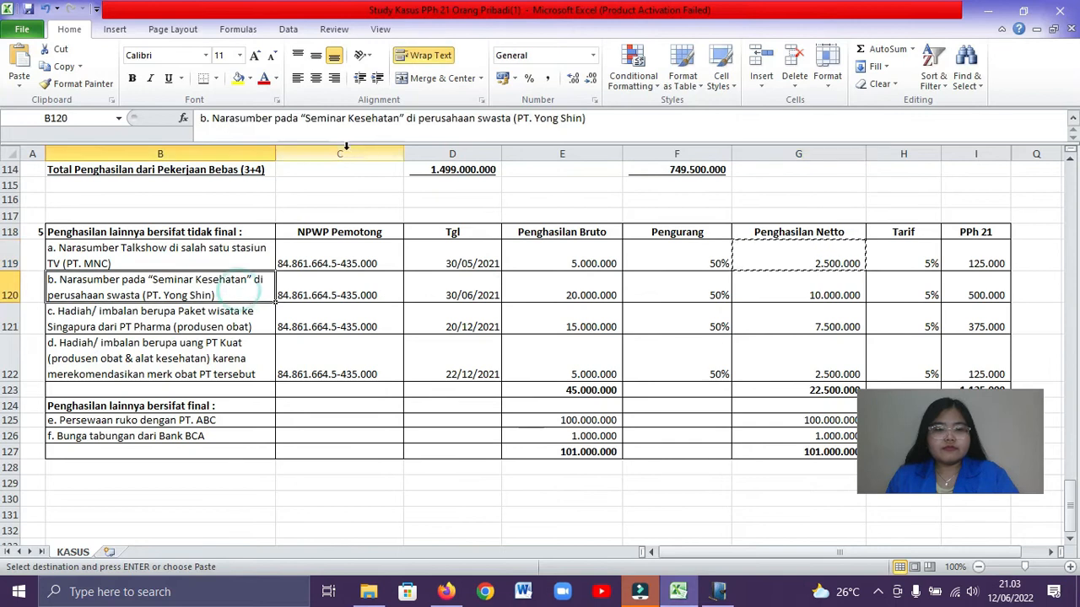
pyautogui.click(516, 119)
pyautogui.moveTo(516, 118); pyautogui.dragTo(576, 118)
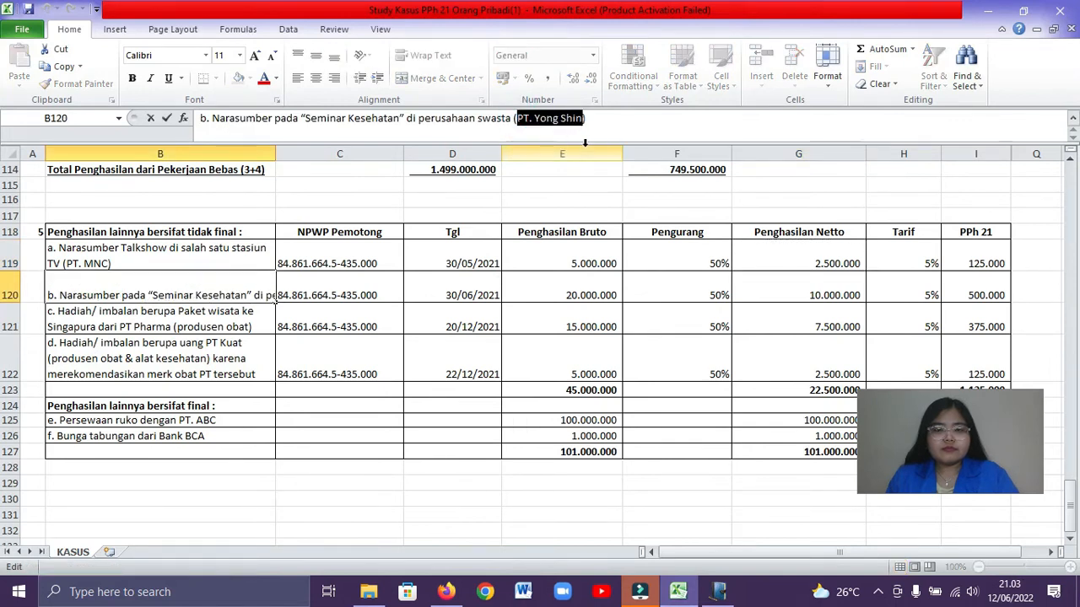
pyautogui.hotkey('ctrl', 'c')
pyautogui.hotkey('alt', 'Tab')
pyautogui.rightClick(503, 258)
pyautogui.click(631, 320)
# Copy PT. Yong Shin's tax number from the Excel workbook into NPWP Pemberi Kerja in e-SPT
pyautogui.click(530, 278)
pyautogui.hotkey('alt', 'Tab')
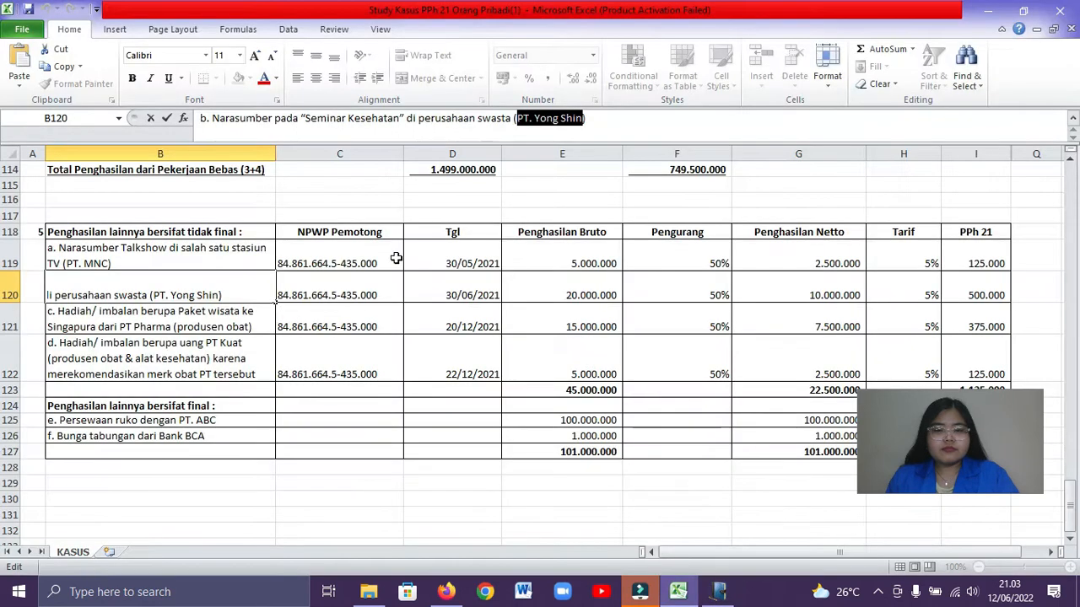
pyautogui.click(329, 293)
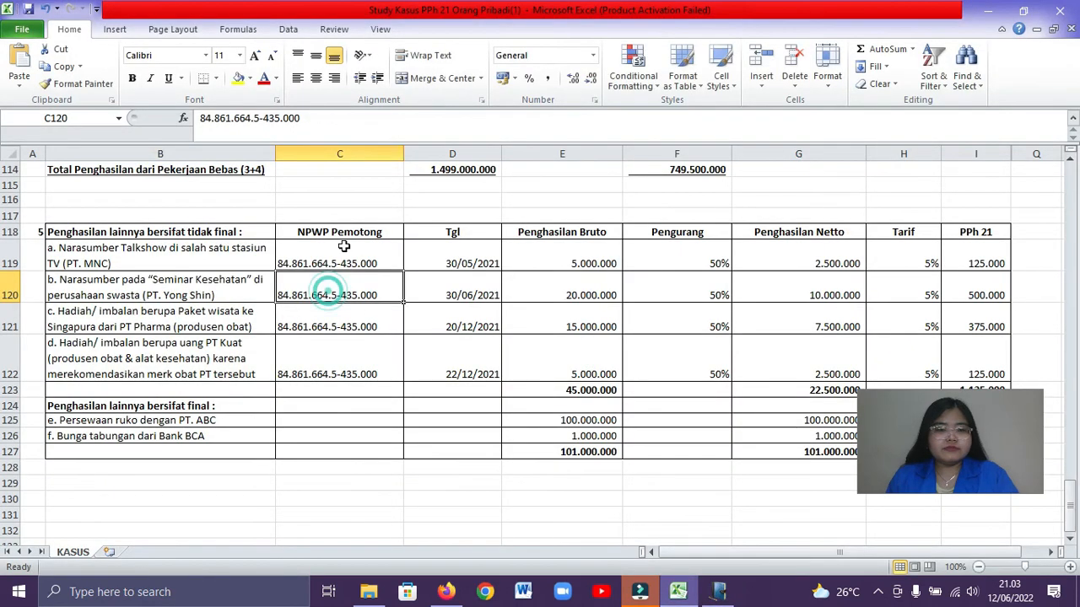
pyautogui.moveTo(344, 119); pyautogui.dragTo(196, 118)
pyautogui.hotkey('ctrl', 'c')
pyautogui.click(403, 287)
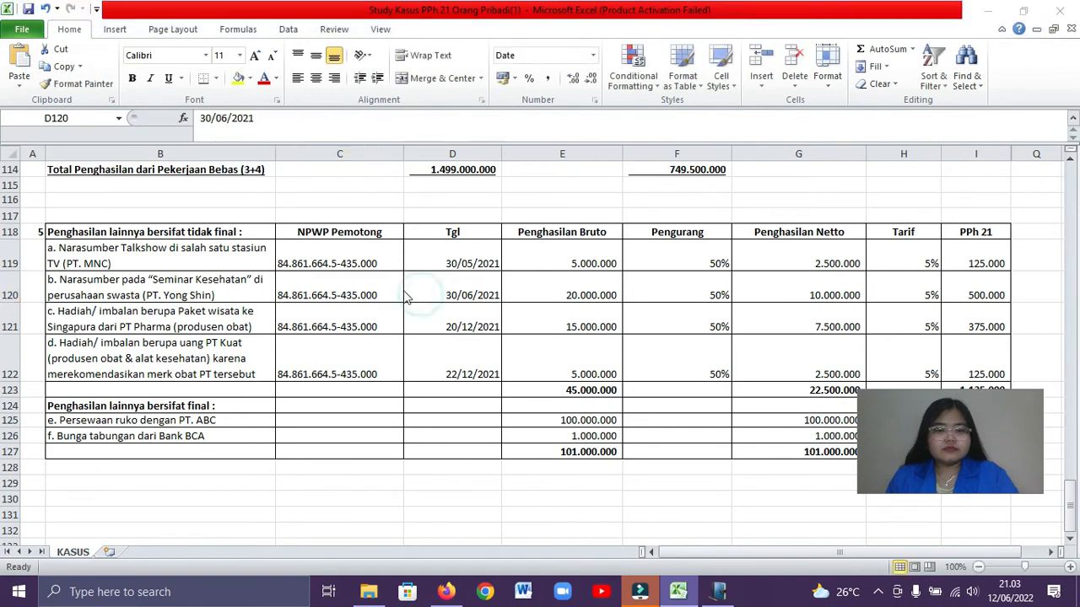
pyautogui.hotkey('alt', 'Tab')
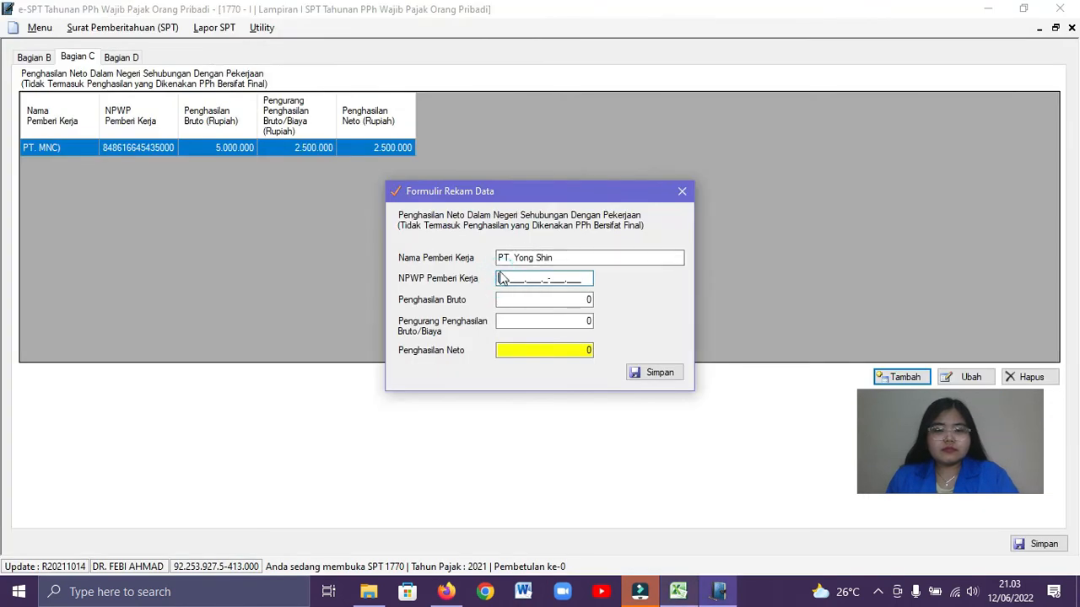
pyautogui.rightClick(499, 275)
pyautogui.click(525, 342)
pyautogui.press('Tab')
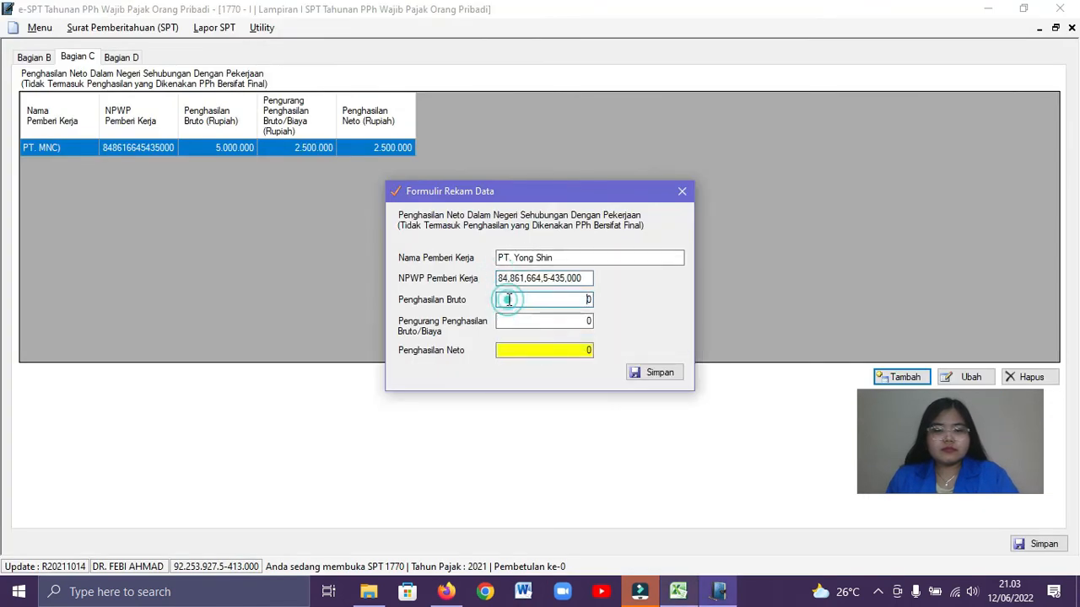
# Set PT. Yong Shin's Penghasilan Bruto to 20.000.000 and its Pengurang Penghasilan Bruto/Biaya to 10.000.000
pyautogui.hotkey('alt', 'Tab')
pyautogui.hotkey('alt', 'Tab')
pyautogui.write('20.000.000')
pyautogui.click(593, 321)
pyautogui.write('1000000')
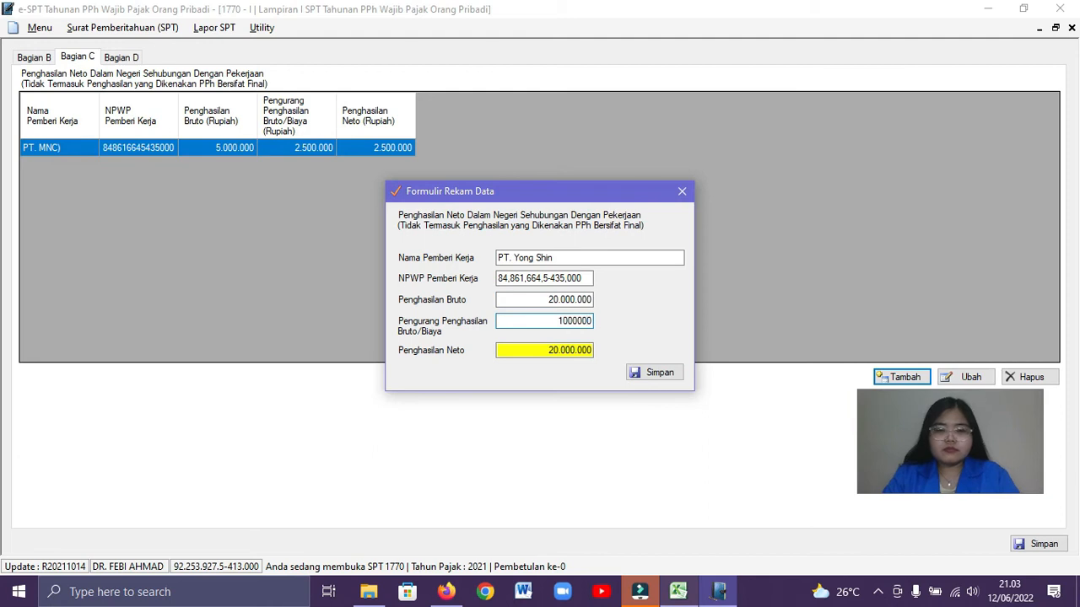
pyautogui.click(575, 355)
pyautogui.write('0')
pyautogui.click(577, 345)
# Compare PT. Yong Shin's net income with the Excel workbook and save the record in e-SPT
pyautogui.hotkey('alt', 'Tab')
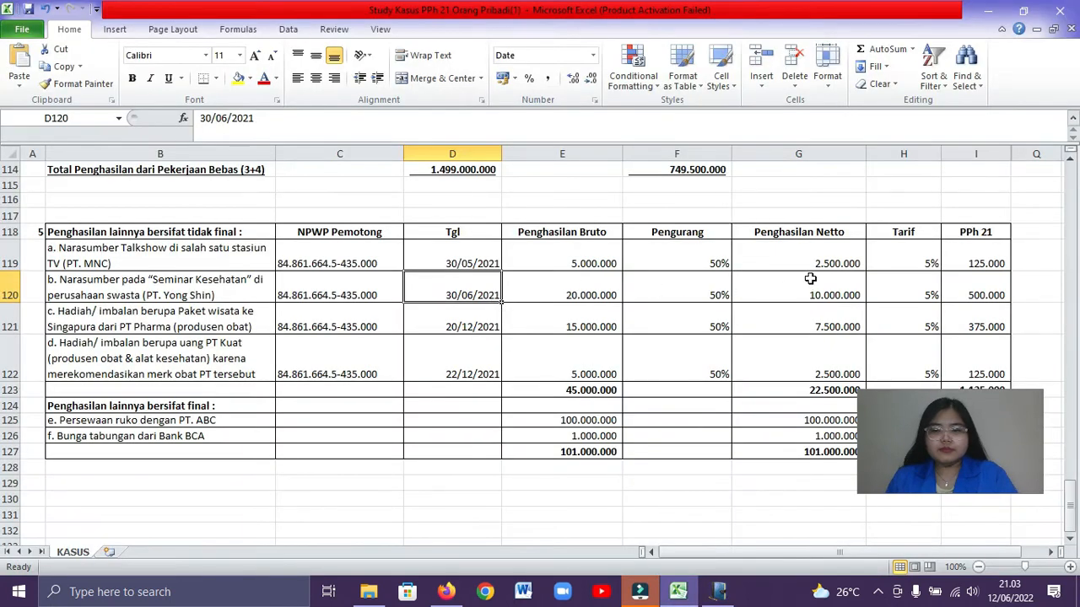
pyautogui.hotkey('alt', 'Tab')
pyautogui.click(645, 373)
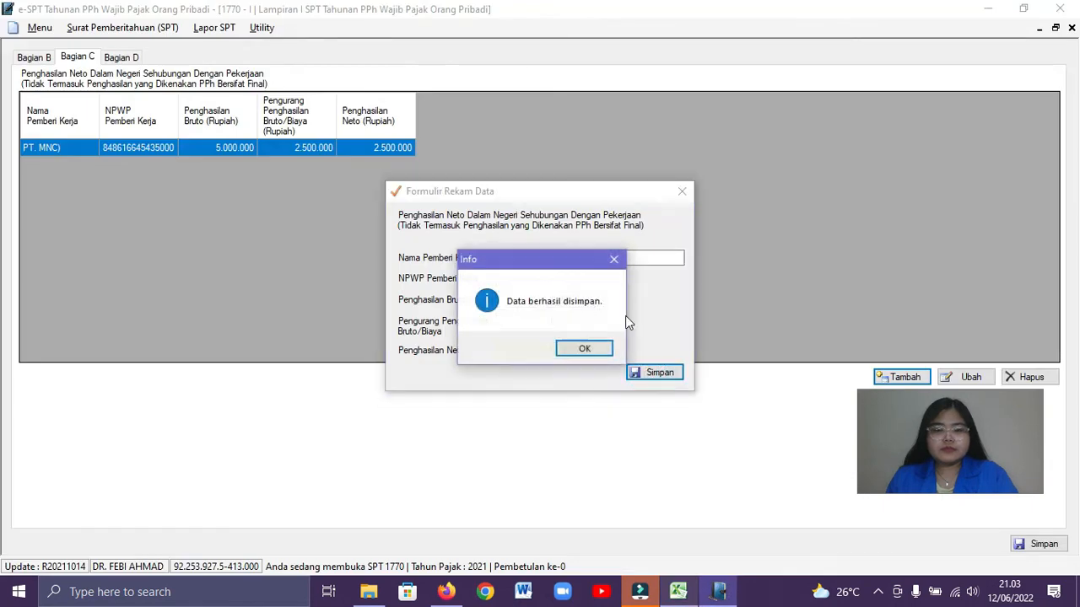
pyautogui.click(596, 339)
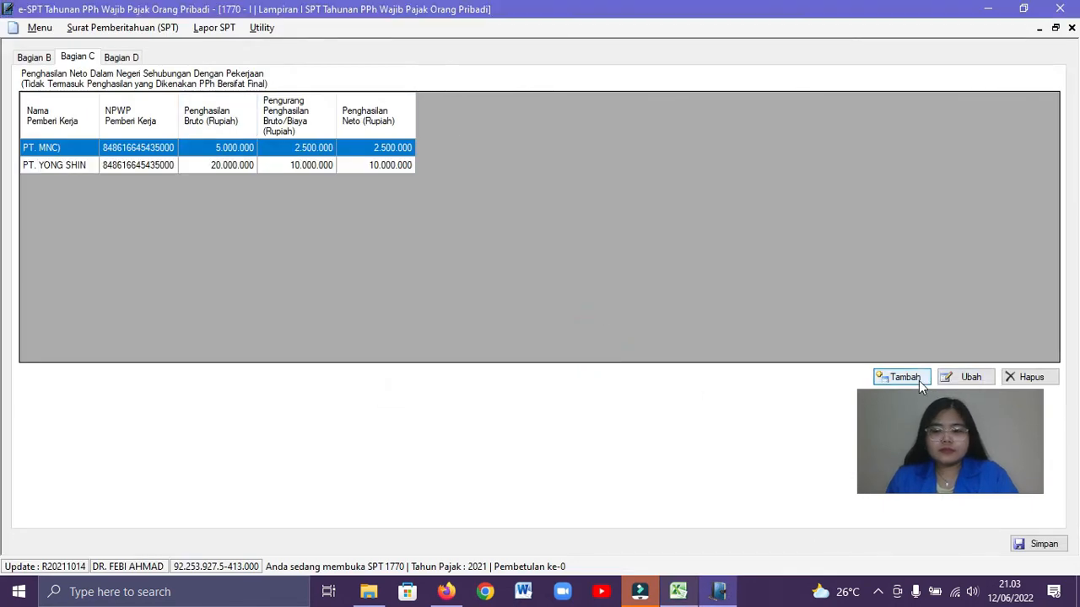
# Add a third Bagian C record and copy the employer name PT Pharma from the Excel workbook into Nama Pemberi Kerja
pyautogui.click(904, 377)
pyautogui.hotkey('alt', 'Tab')
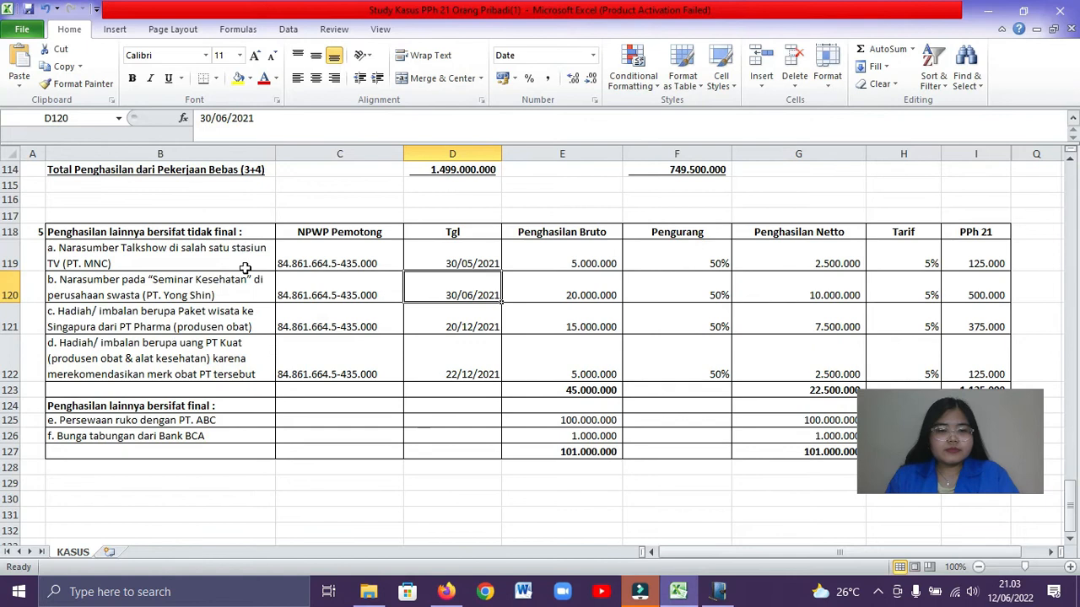
pyautogui.click(232, 319)
pyautogui.moveTo(480, 118); pyautogui.dragTo(529, 122)
pyautogui.rightClick(532, 125)
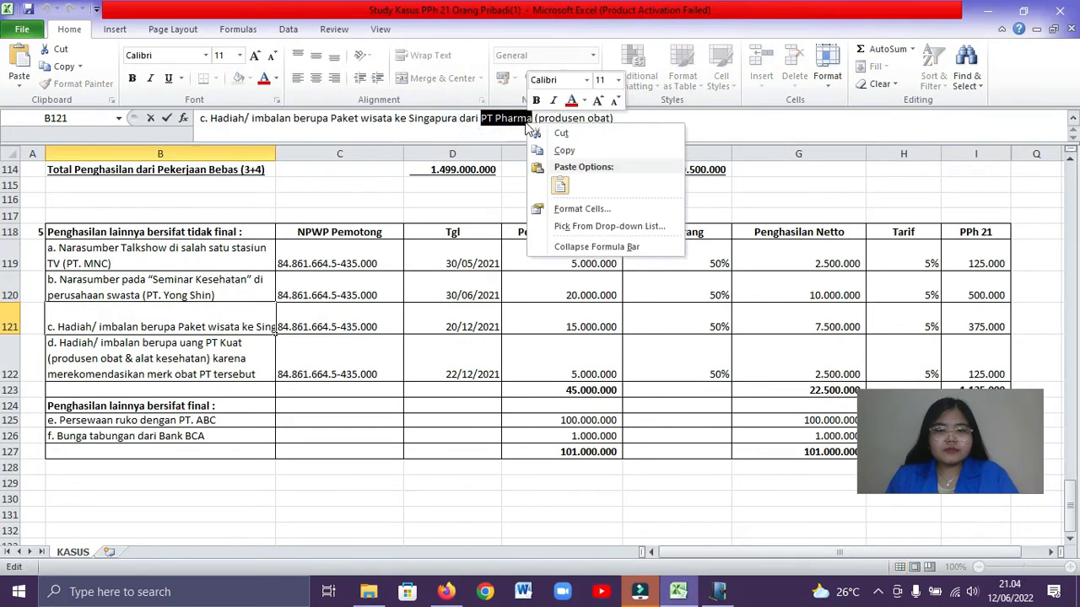
pyautogui.click(560, 149)
pyautogui.hotkey('alt', 'Tab')
pyautogui.rightClick(533, 257)
pyautogui.click(552, 320)
# Copy PT Pharma's tax number from the Excel workbook into NPWP Pemberi Kerja in e-SPT, replacing any misaligned paste
pyautogui.click(513, 281)
pyautogui.hotkey('alt', 'Tab')
pyautogui.click(379, 287)
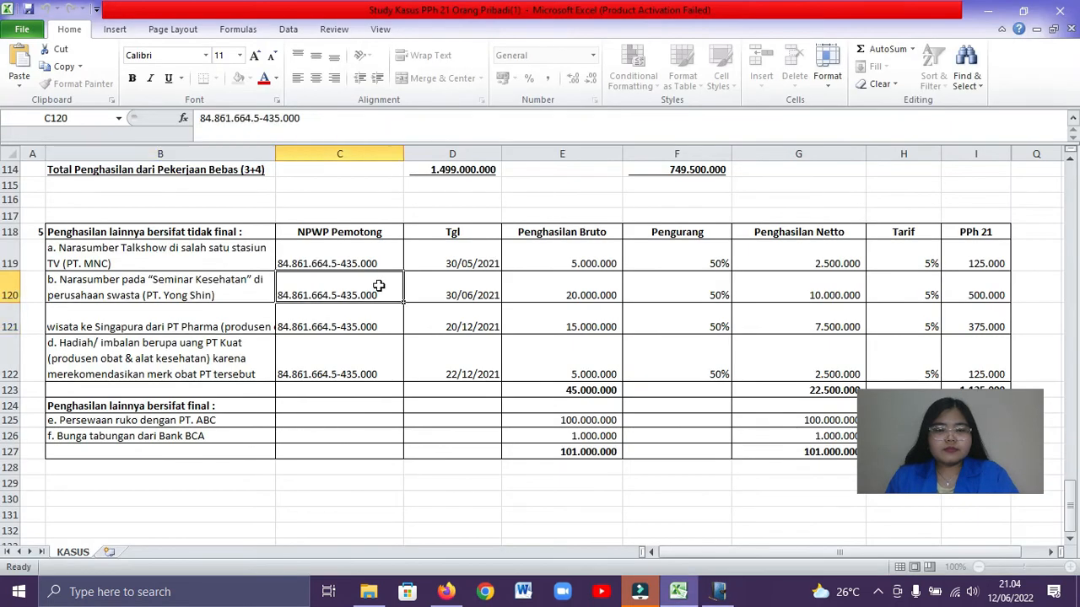
pyautogui.click(366, 327)
pyautogui.hotkey('ctrl', 'c')
pyautogui.hotkey('alt', 'Tab')
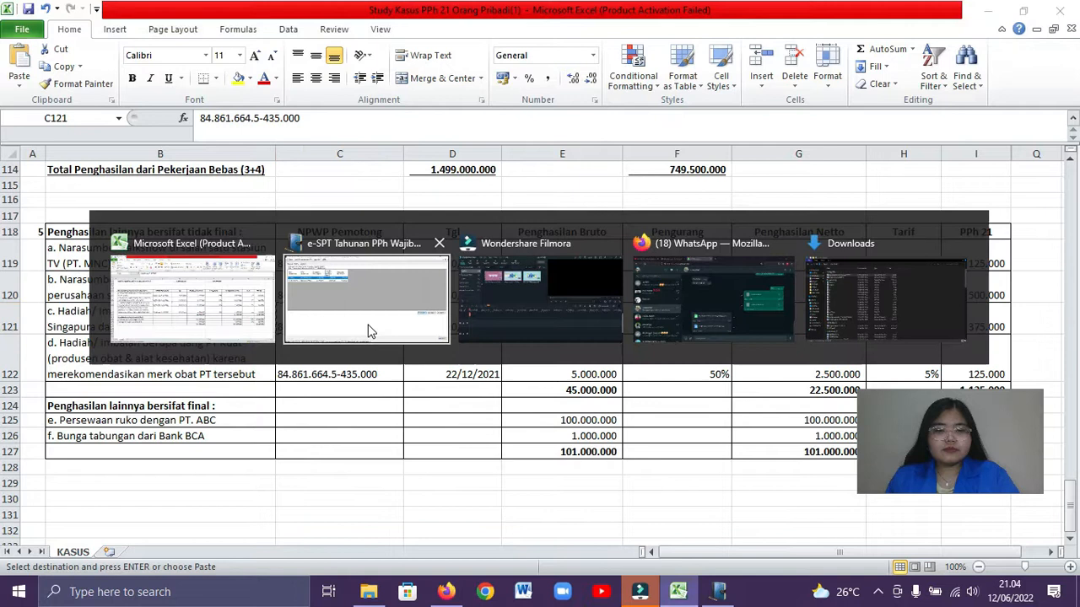
pyautogui.rightClick(501, 283)
pyautogui.click(536, 347)
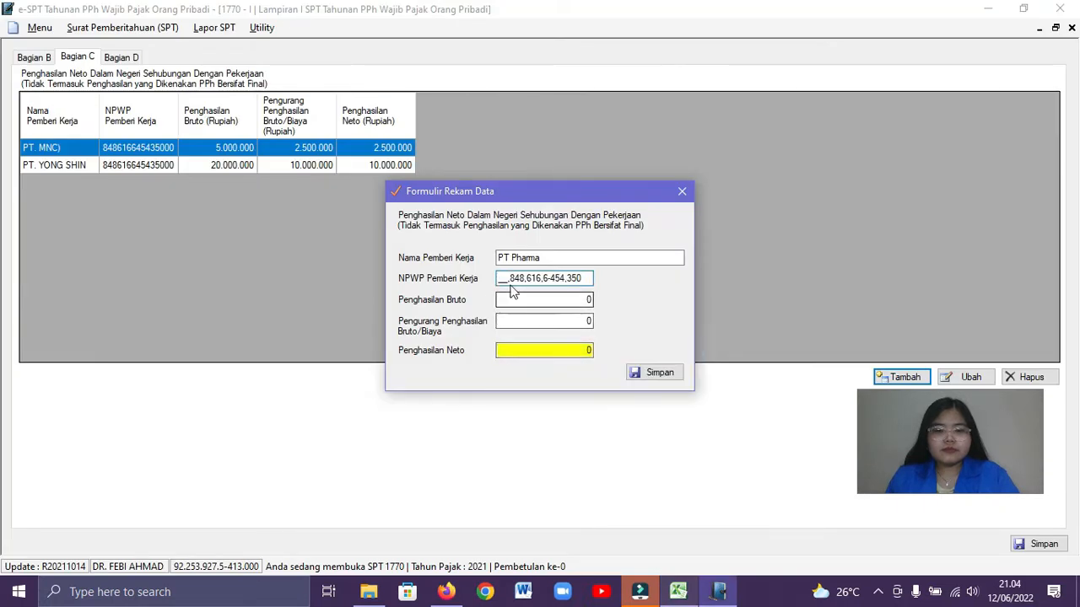
pyautogui.moveTo(582, 277); pyautogui.dragTo(498, 291)
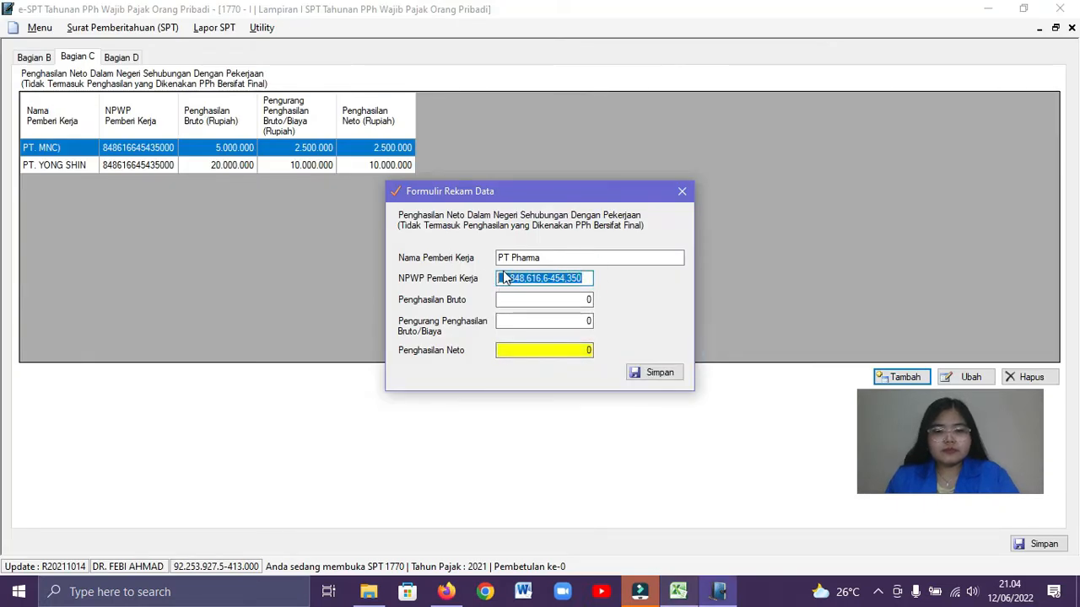
pyautogui.rightClick(504, 278)
pyautogui.click(540, 345)
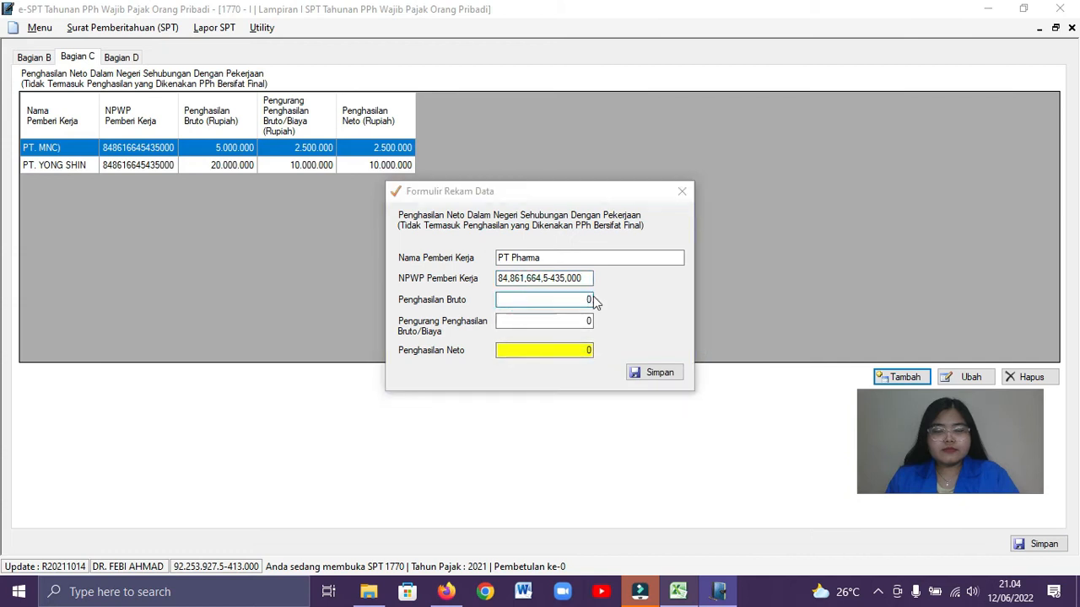
# Take PT Pharma's gross income from the Excel workbook and enter 15.000.000 as Penghasilan Bruto in e-SPT
pyautogui.hotkey('alt', 'Tab')
pyautogui.click(548, 327)
pyautogui.hotkey('ctrl', 'c')
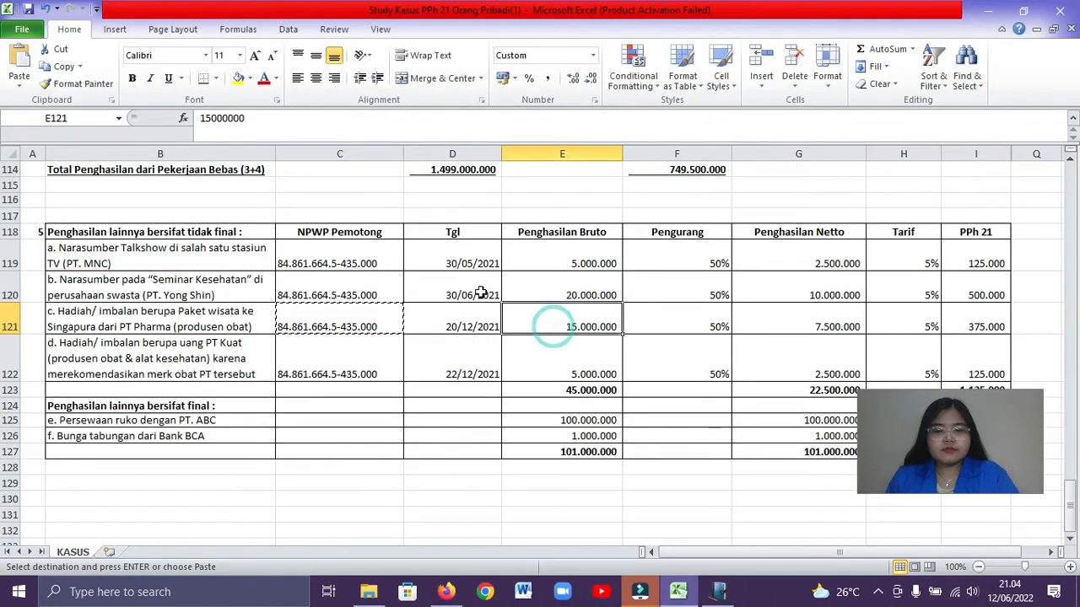
pyautogui.hotkey('alt', 'Tab')
pyautogui.click(501, 301)
pyautogui.write('15.000.000')
pyautogui.press('Tab')
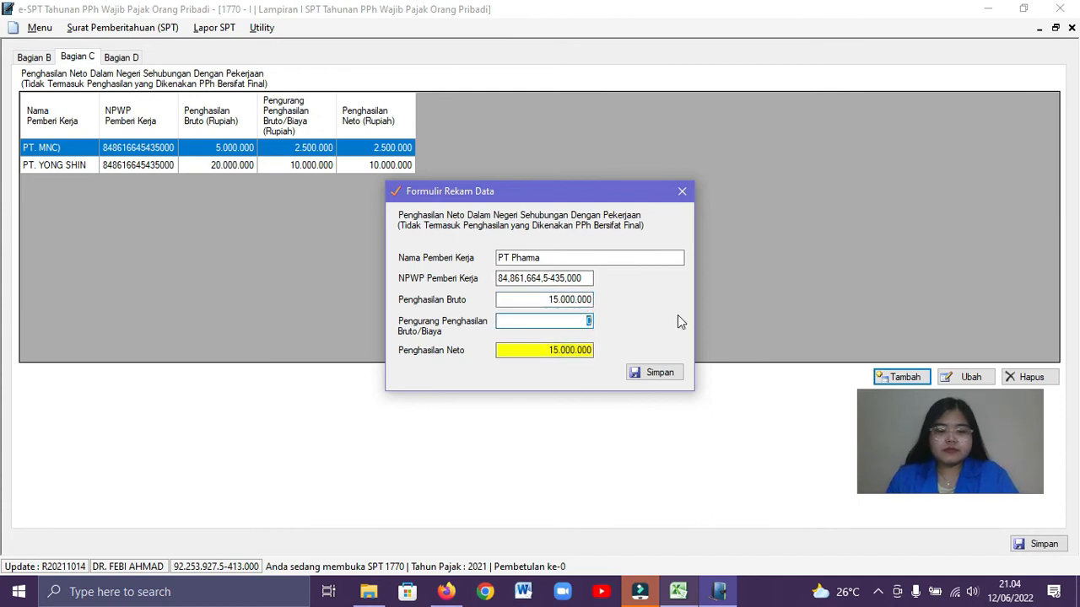
# Enter 7.500.000 as PT Pharma's Pengurang Penghasilan Bruto/Biaya and save the record
pyautogui.write('7500000')
pyautogui.click(631, 326)
pyautogui.press('Tab')
pyautogui.click(649, 372)
pyautogui.click(580, 349)
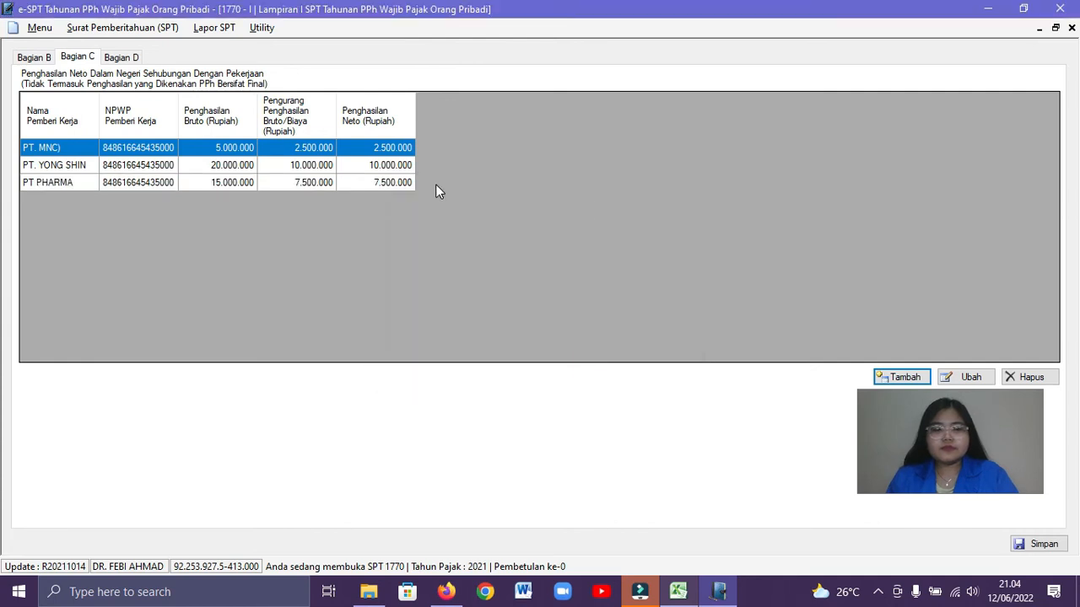
# Copy the employer name PT Kuat from the Excel workbook into Nama Pemberi Kerja of a new Bagian C record in e-SPT
pyautogui.hotkey('alt', 'Tab')
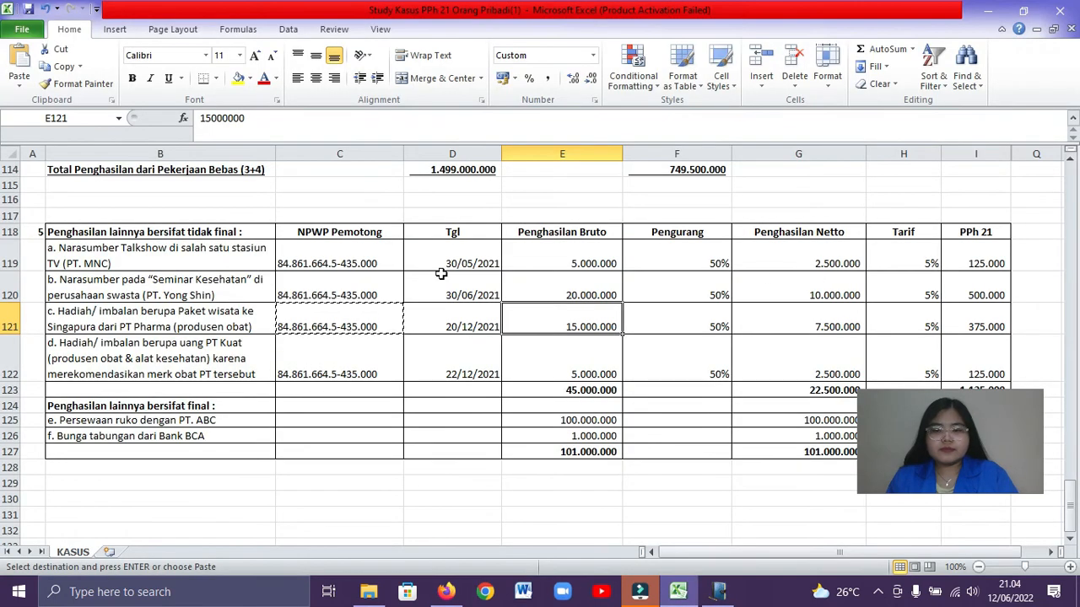
pyautogui.click(221, 361)
pyautogui.moveTo(357, 118); pyautogui.dragTo(395, 119)
pyautogui.hotkey('alt', 'Tab')
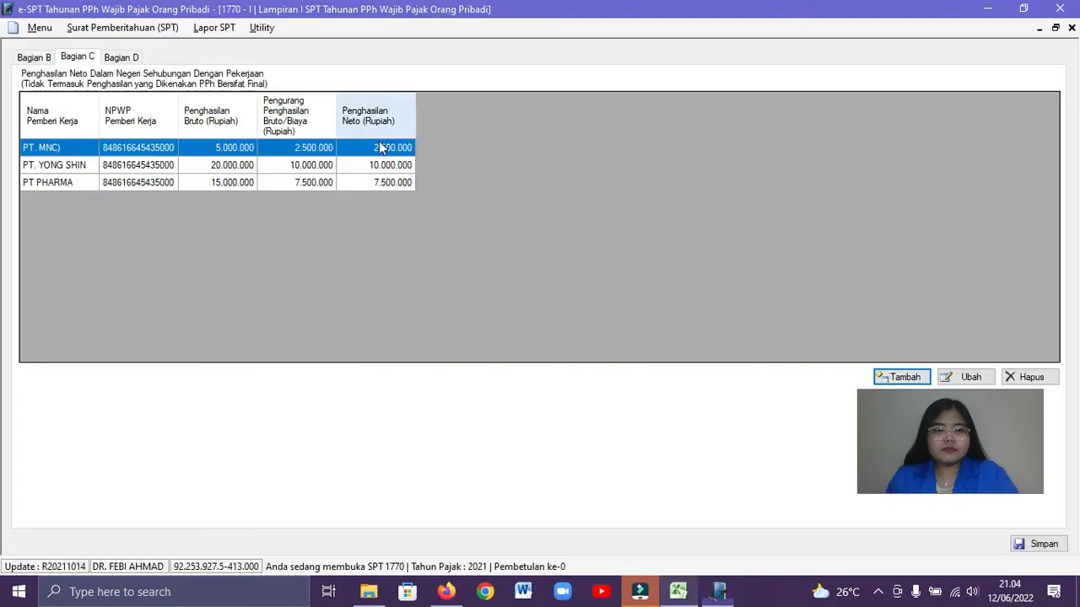
pyautogui.click(924, 379)
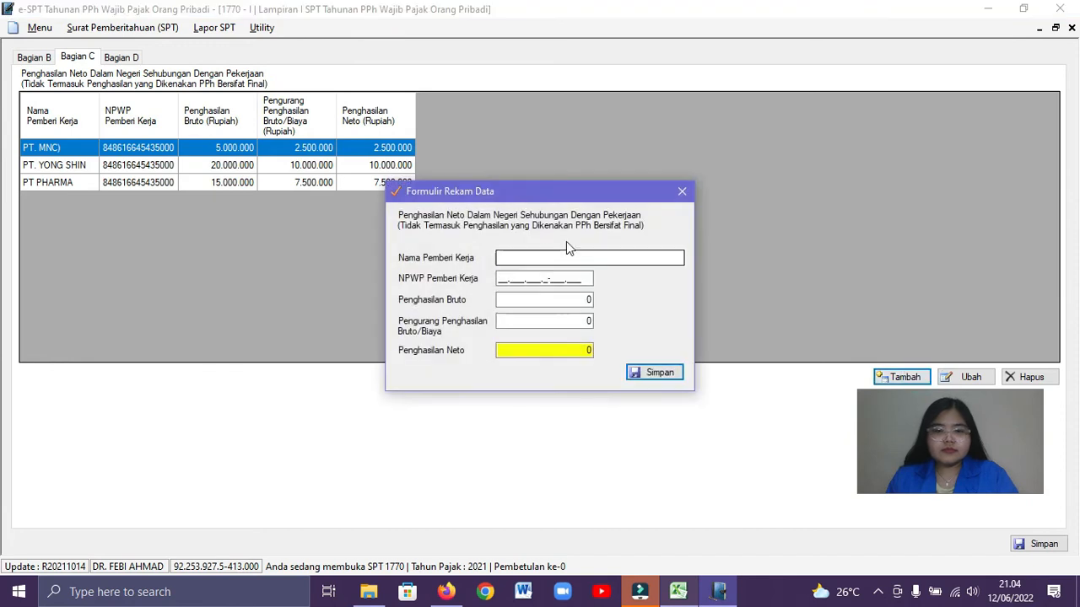
pyautogui.rightClick(524, 264)
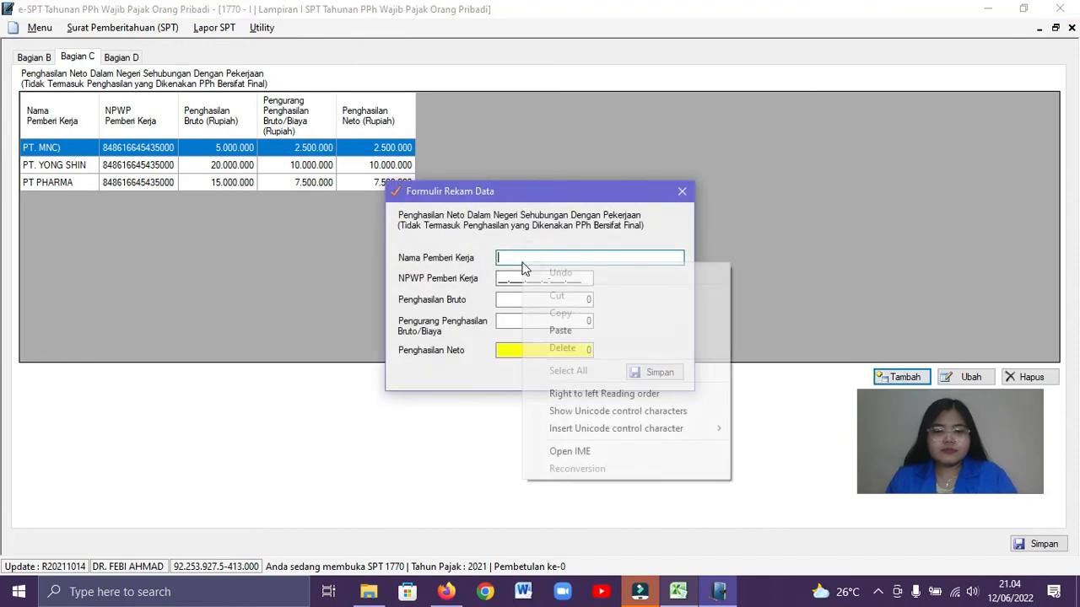
pyautogui.click(562, 329)
# Copy PT Kuat's tax number from the Excel workbook into NPWP Pemberi Kerja in e-SPT
pyautogui.hotkey('alt', 'Tab')
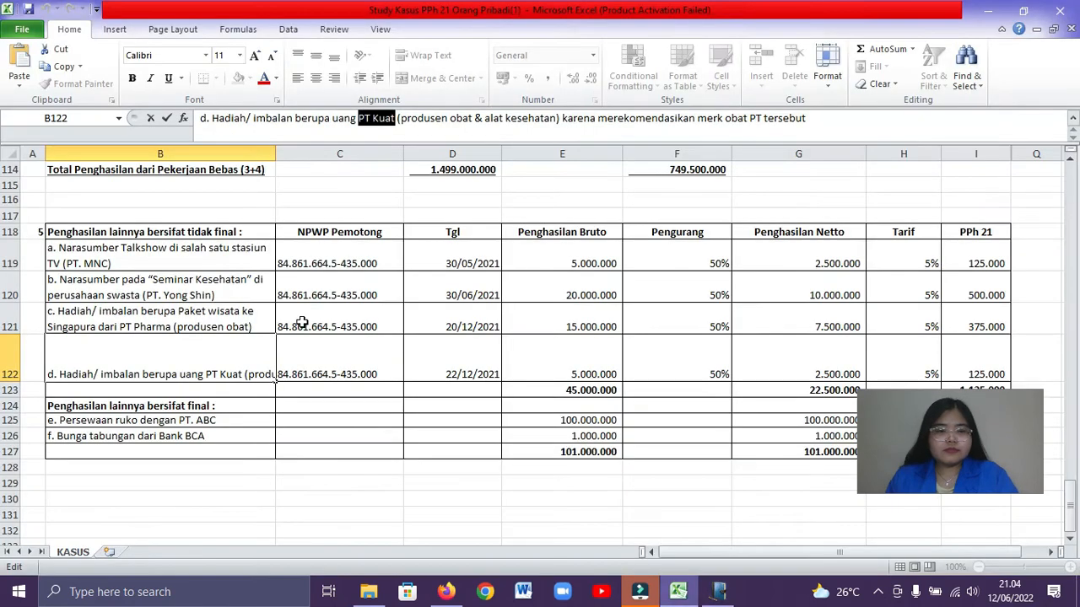
pyautogui.click(330, 364)
pyautogui.moveTo(300, 118); pyautogui.dragTo(25, 118)
pyautogui.hotkey('ctrl', 'c')
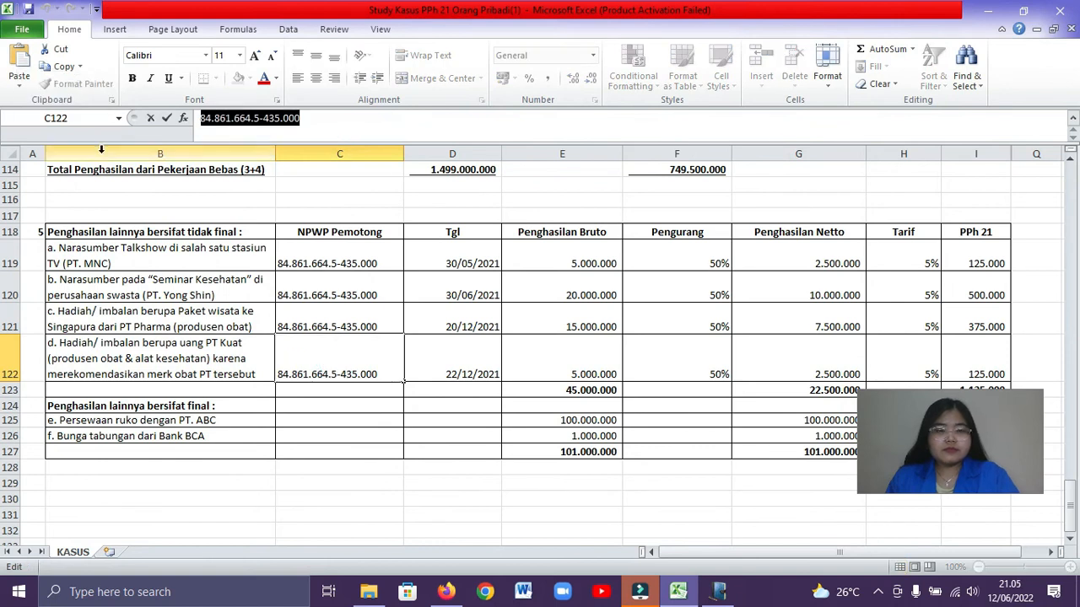
pyautogui.hotkey('alt', 'Tab')
pyautogui.click(500, 278)
pyautogui.rightClick(519, 282)
pyautogui.click(536, 343)
# Take PT Kuat's gross income from the Excel workbook and enter 5.000.000 as Penghasilan Bruto in e-SPT
pyautogui.click(536, 302)
pyautogui.hotkey('alt', 'Tab')
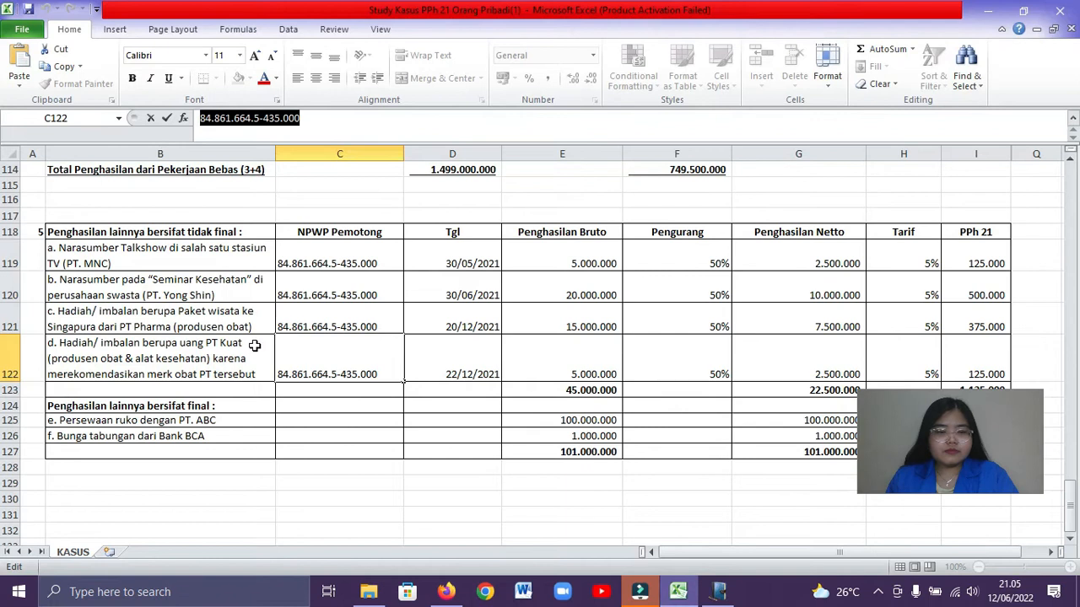
pyautogui.click(513, 357)
pyautogui.hotkey('alt', 'Tab')
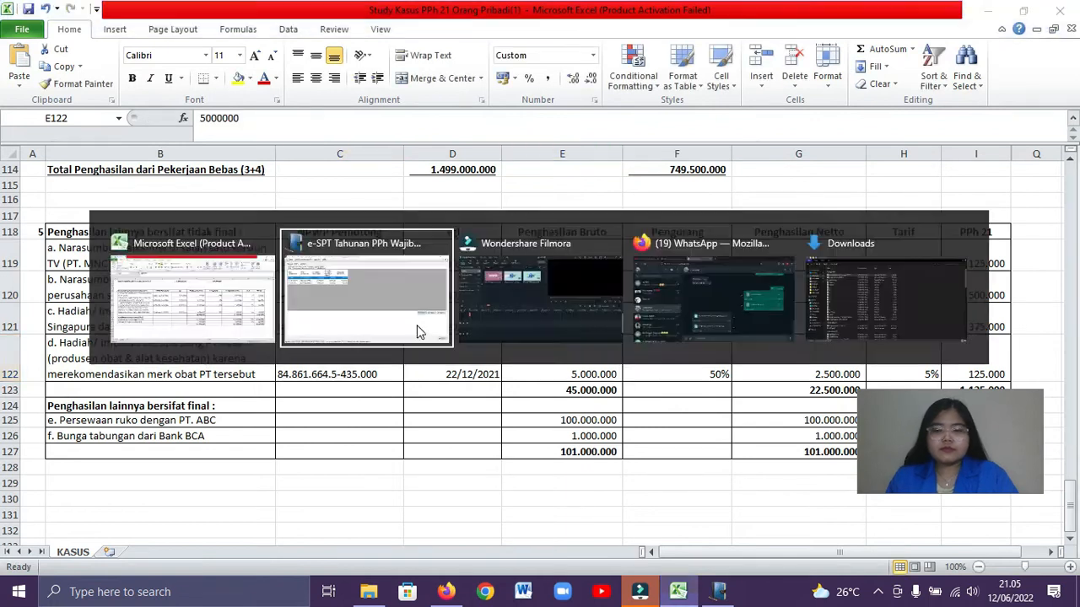
pyautogui.write('5000000')
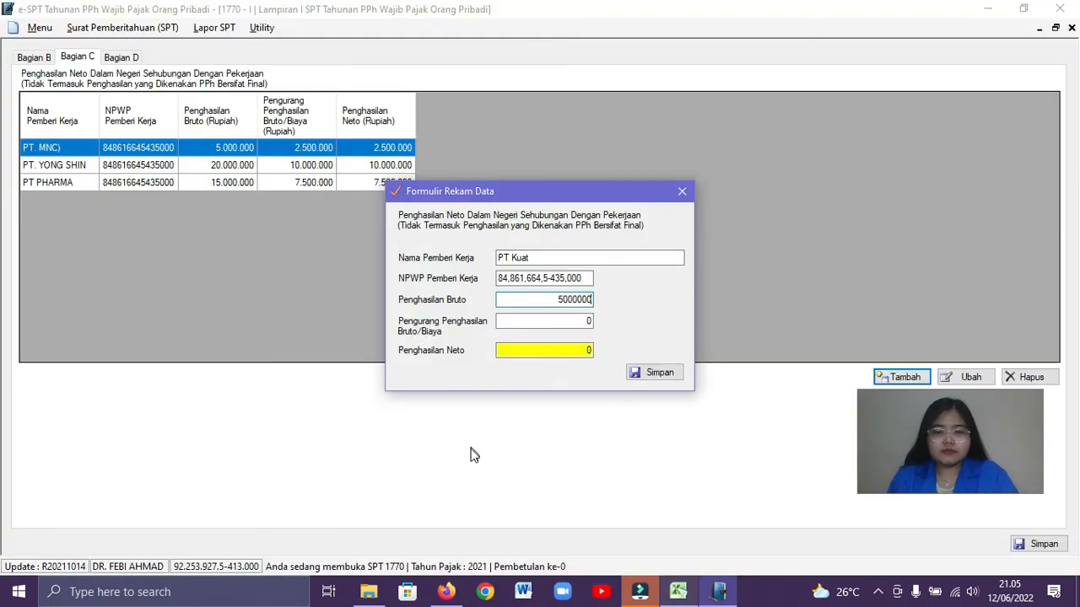
# Enter 2.500.000 as PT Kuat's Pengurang Penghasilan Bruto/Biaya and save the record
pyautogui.press('Tab')
pyautogui.write('2500000')
pyautogui.click(648, 373)
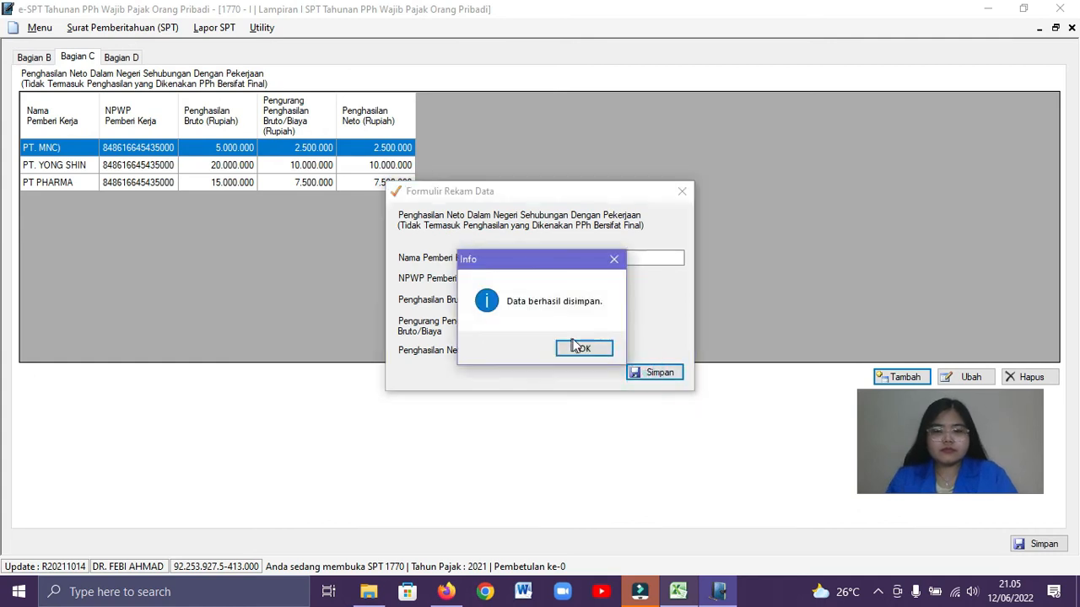
pyautogui.click(573, 346)
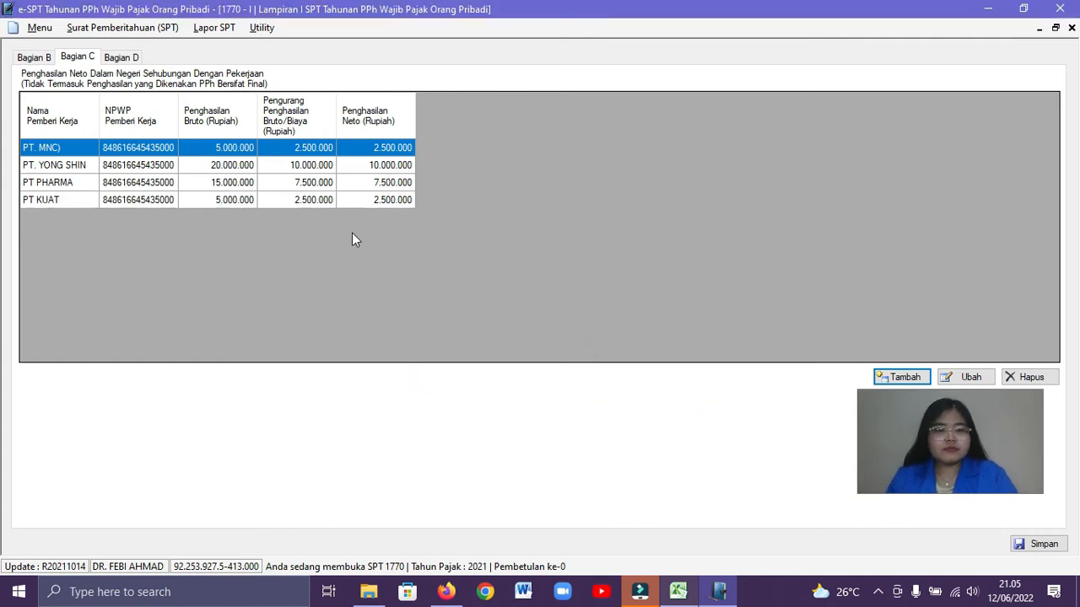
# Examine the Excel workbook's PPh 21 calculation for the permanent-employee income as deputy director at RS Siloam
pyautogui.hotkey('alt', 'Tab')
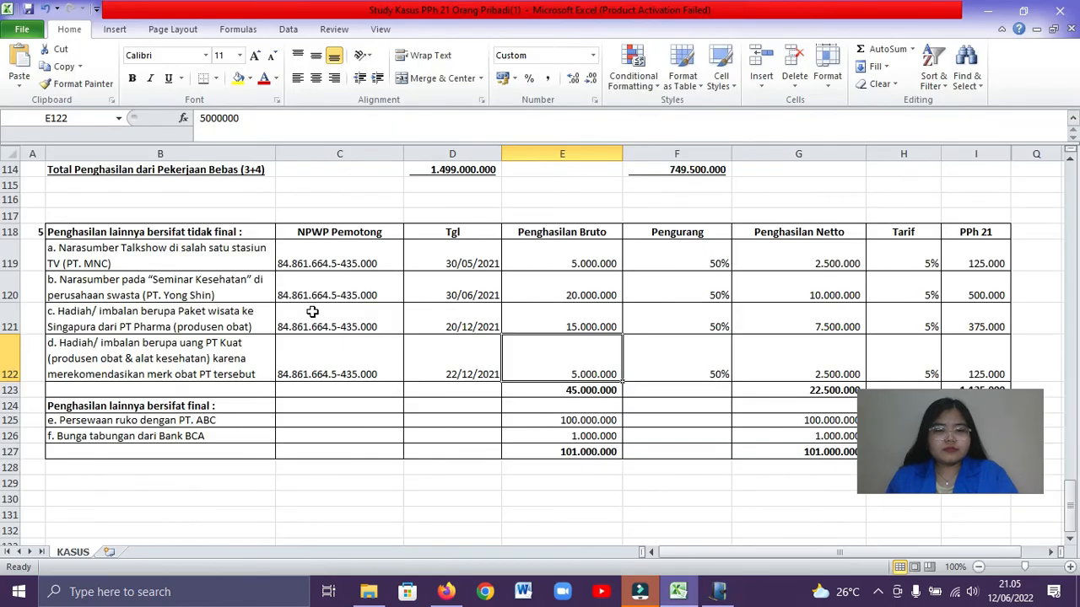
pyautogui.scroll(17, 312, 312)
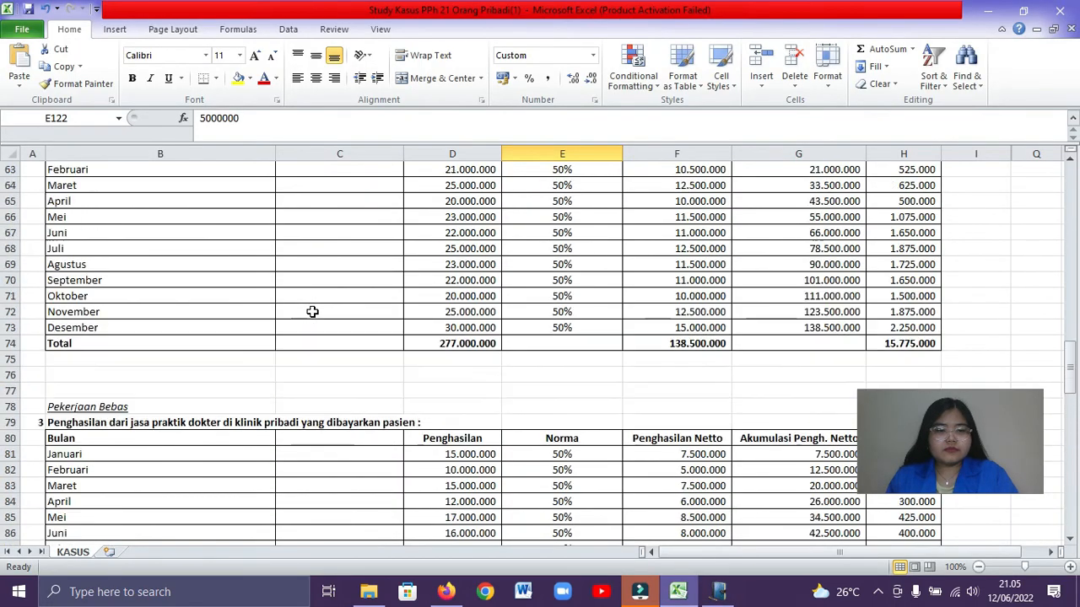
pyautogui.scroll(7, 312, 312)
pyautogui.click(325, 296)
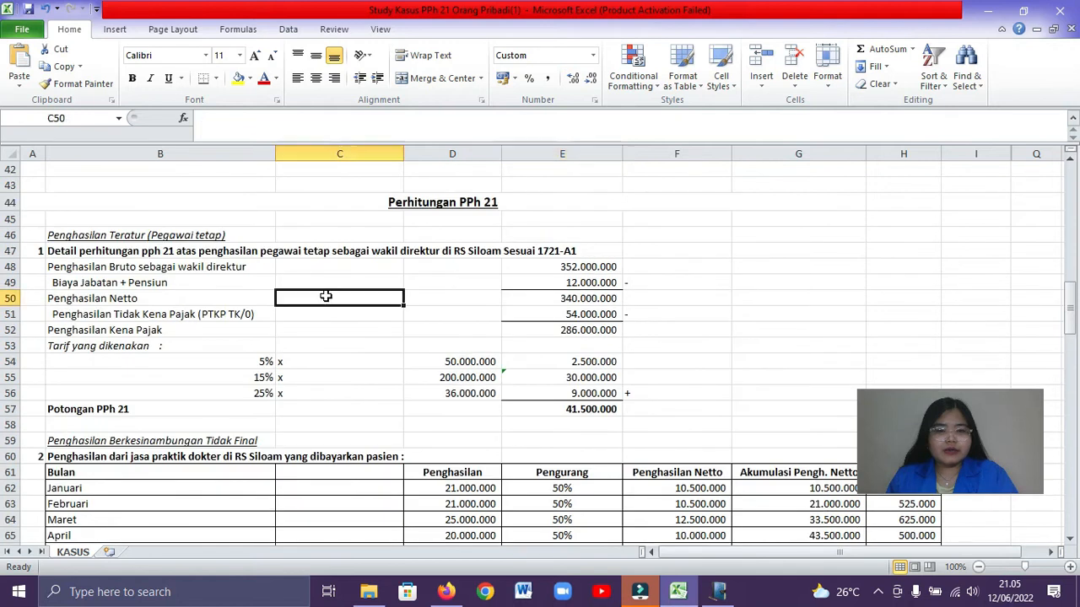
pyautogui.click(232, 252)
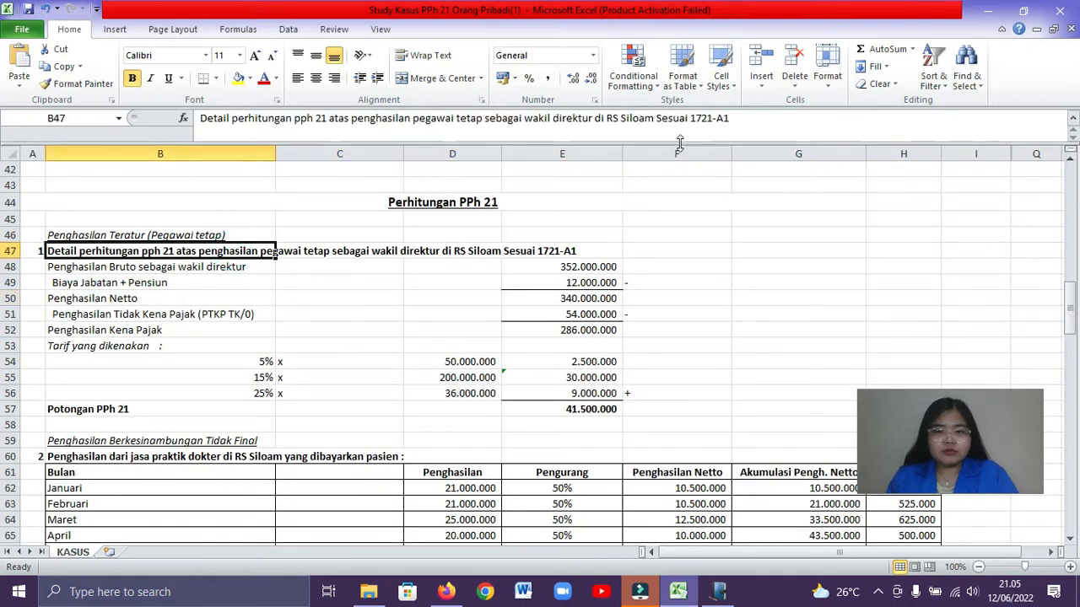
pyautogui.click(454, 267)
pyautogui.scroll(-1, 453, 268)
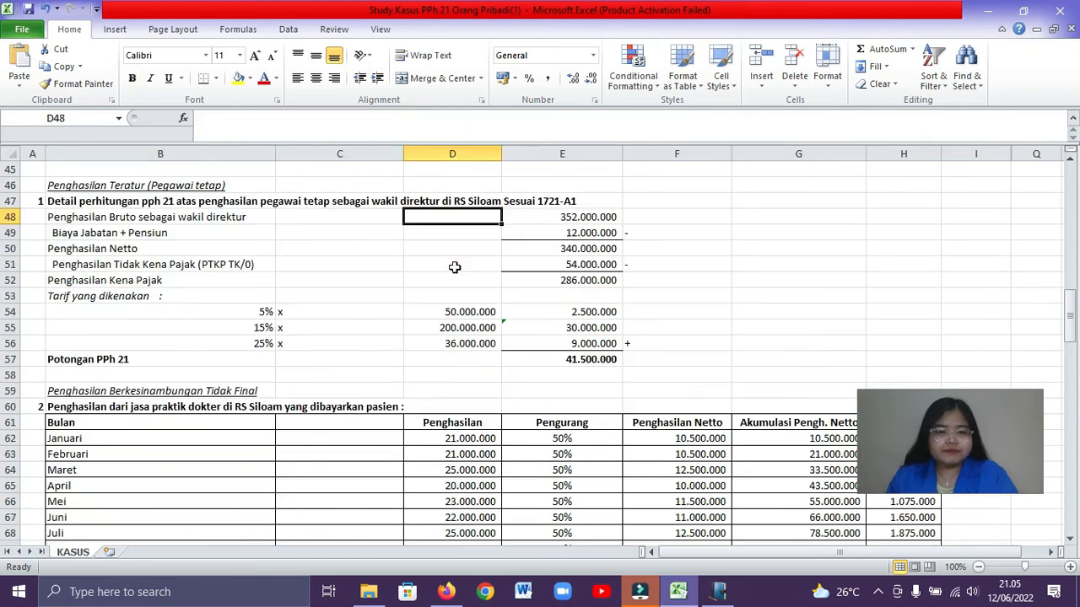
pyautogui.scroll(-1, 453, 267)
pyautogui.scroll(1, 454, 268)
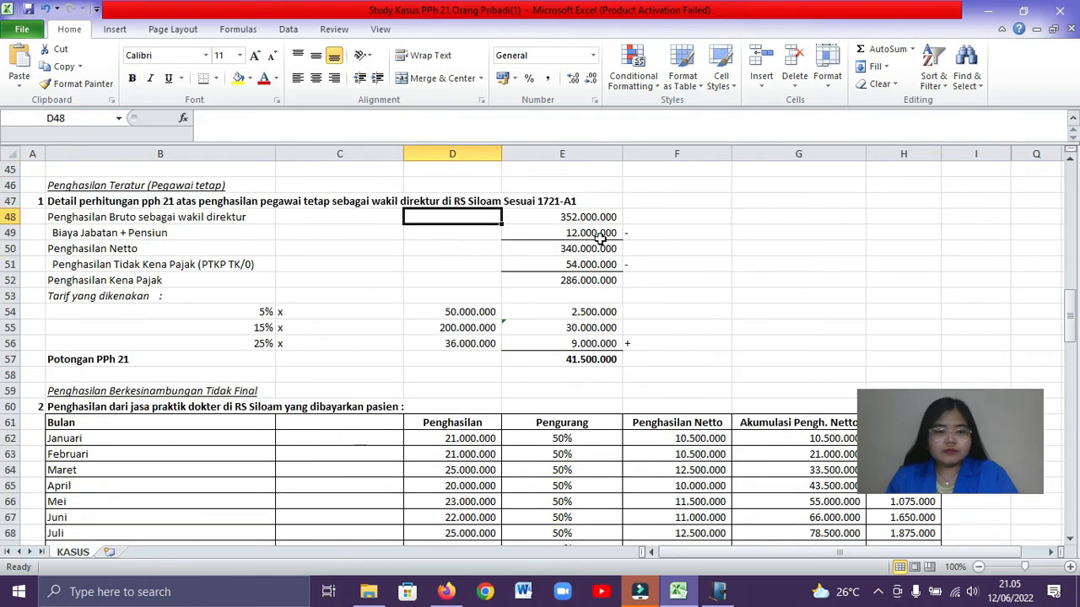
# Add a fifth Bagian C record in e-SPT with RS Siloam as Nama Pemberi Kerja
pyautogui.hotkey('alt', 'Tab')
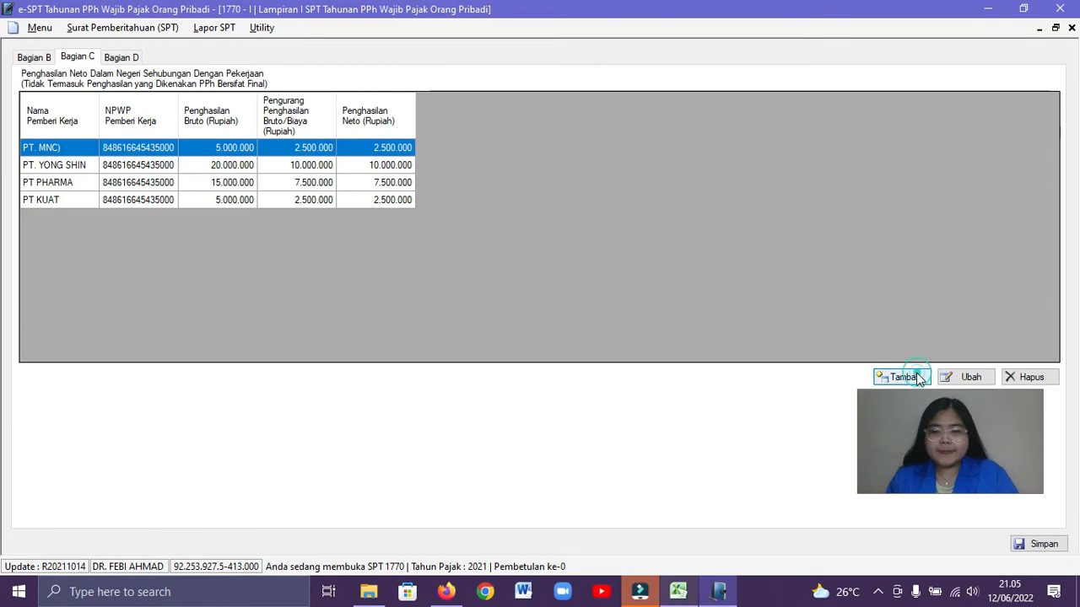
pyautogui.click(885, 379)
pyautogui.click(512, 257)
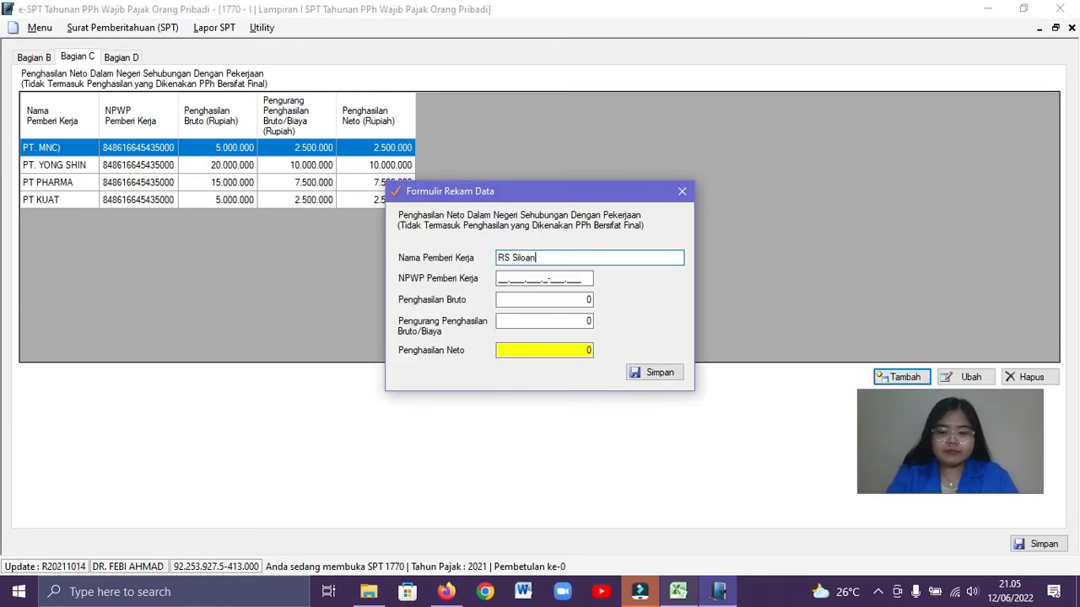
# Check the RS Siloam figures in the Excel workbook and enter the employer's tax number in NPWP Pemberi Kerja in e-SPT
pyautogui.hotkey('alt', 'Tab')
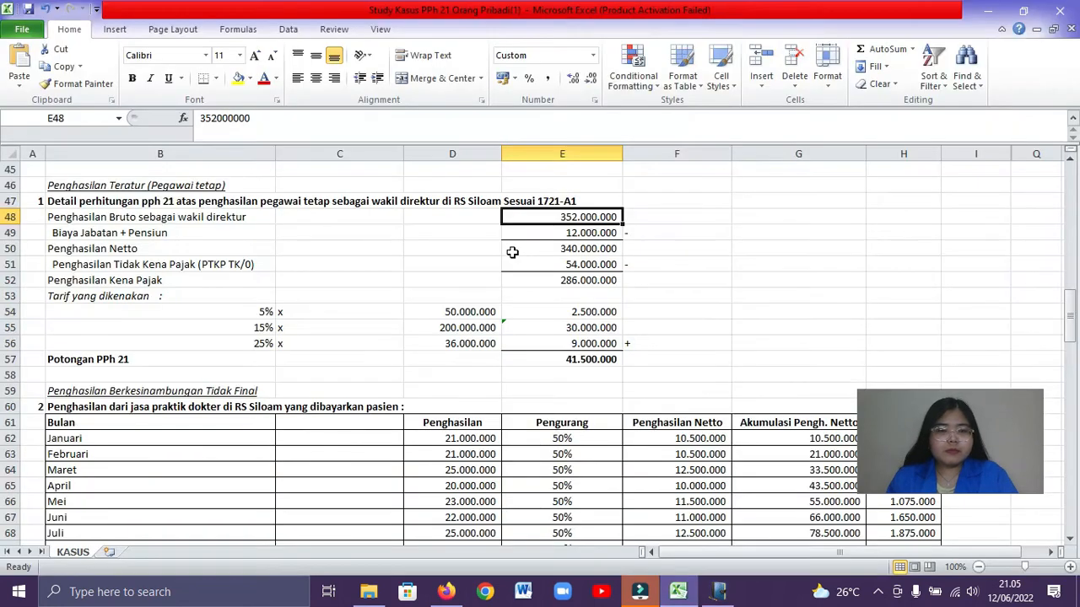
pyautogui.hotkey('alt', 'Tab')
pyautogui.click(498, 281)
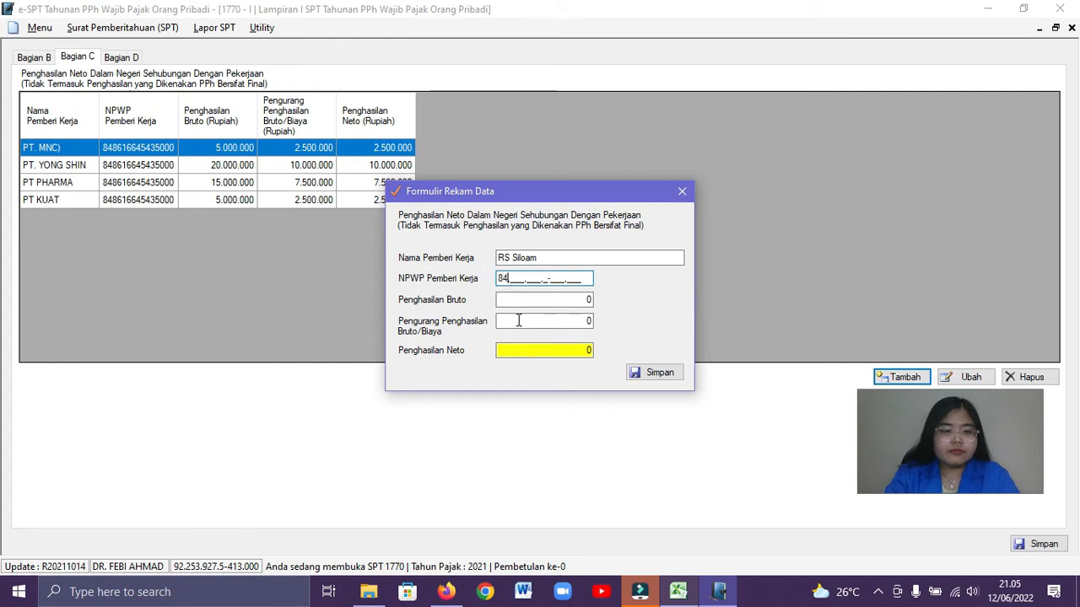
pyautogui.write('8485')
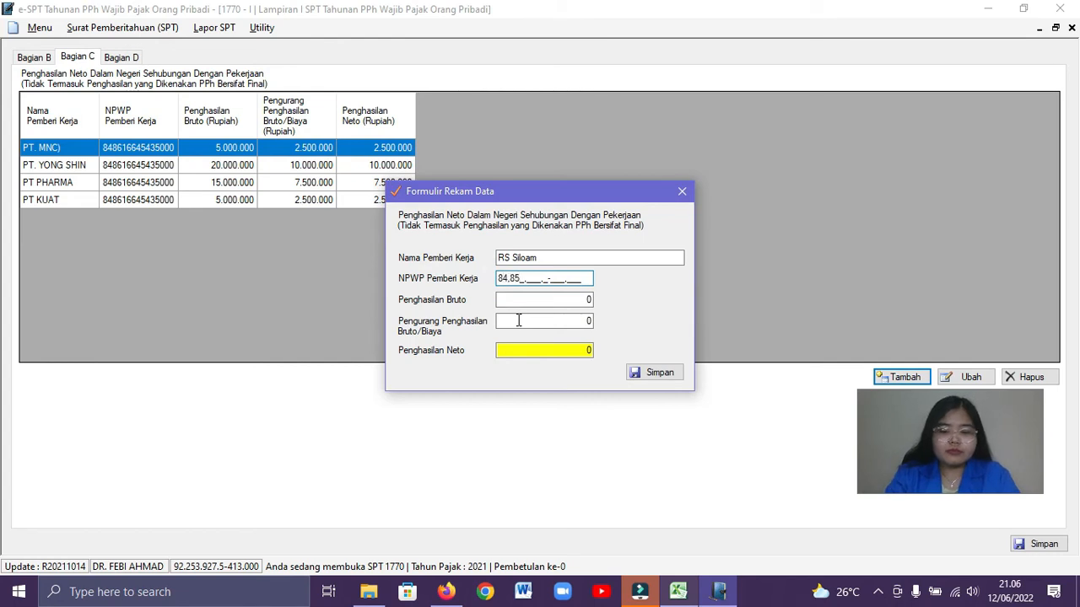
pyautogui.write('166')
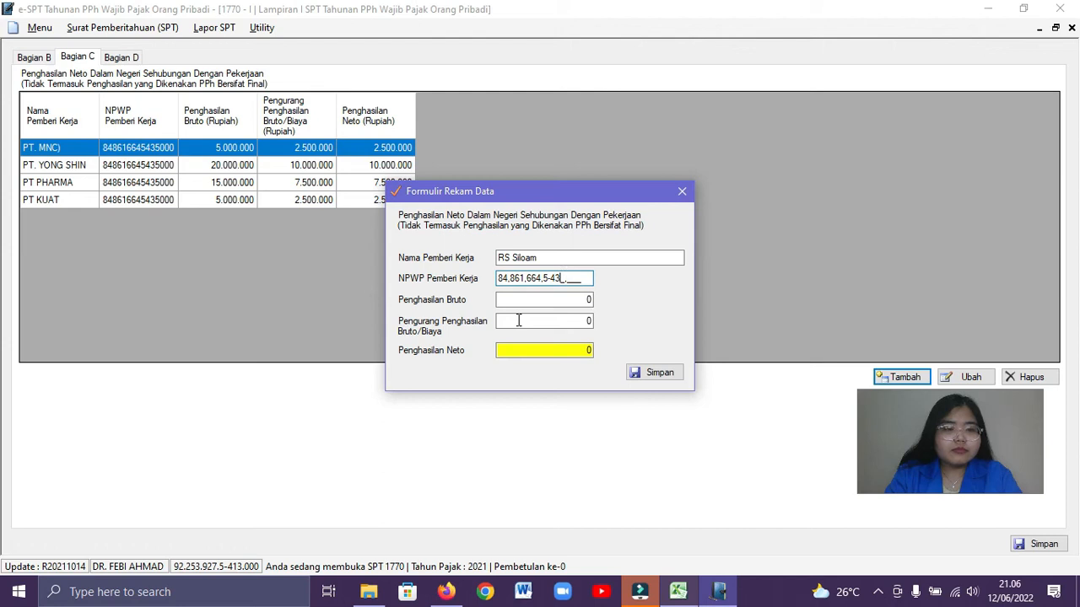
# Copy RS Siloam's gross income of 352.000.000 from the Excel workbook into Penghasilan Bruto in e-SPT
pyautogui.click(519, 301)
pyautogui.hotkey('alt', 'Tab')
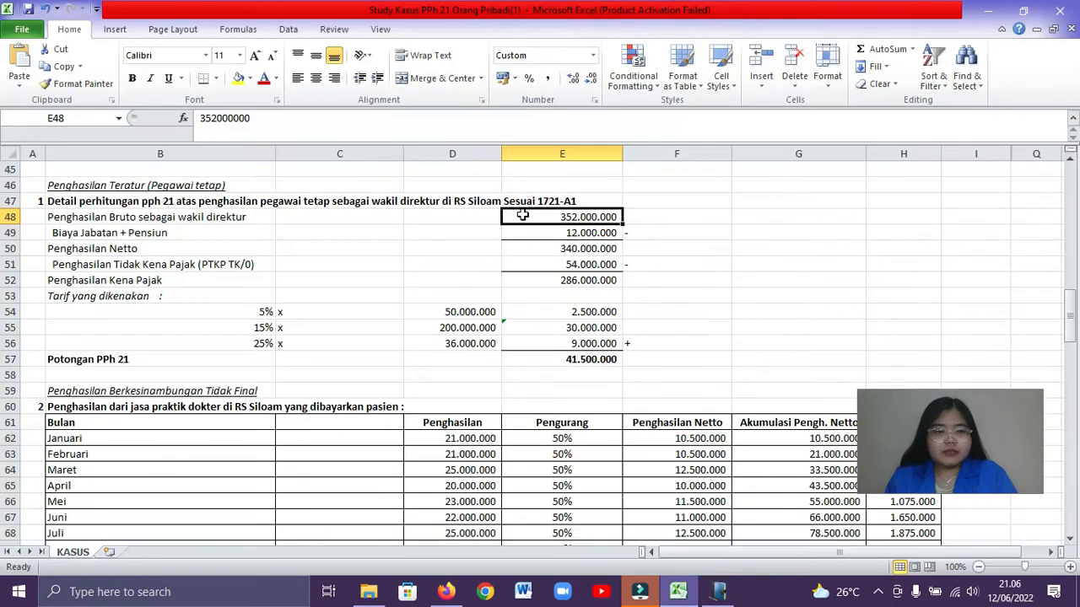
pyautogui.doubleClick(607, 217)
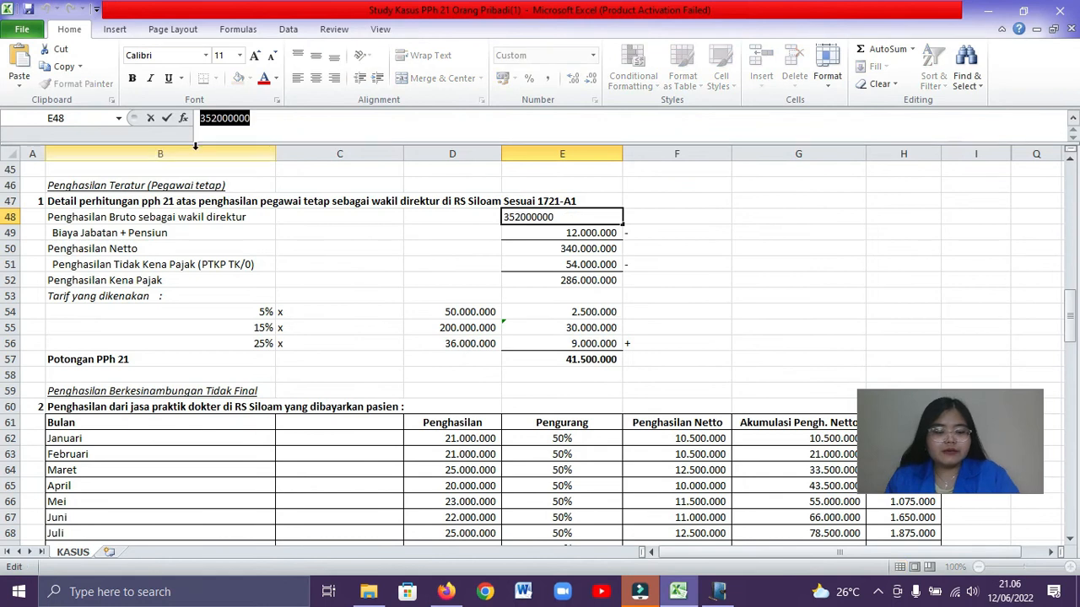
pyautogui.hotkey('ctrl', 'c')
pyautogui.click(687, 212)
pyautogui.hotkey('alt', 'Tab')
pyautogui.rightClick(576, 301)
pyautogui.click(613, 370)
# Take Biaya Jabatan + Pensiun from the Excel workbook and enter 12.000.000 as RS Siloam's Pengurang Penghasilan Bruto/Biaya in e-SPT
pyautogui.click(579, 324)
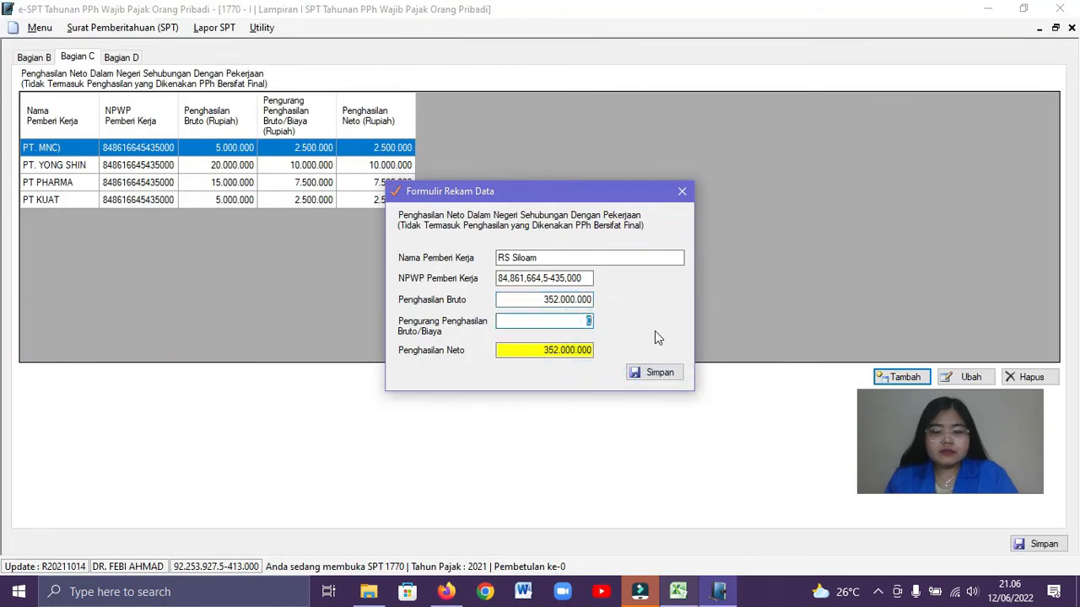
pyautogui.hotkey('alt', 'Tab')
pyautogui.click(666, 264)
pyautogui.click(607, 238)
pyautogui.hotkey('ctrl', 'c')
pyautogui.hotkey('alt', 'Tab')
pyautogui.write('1')
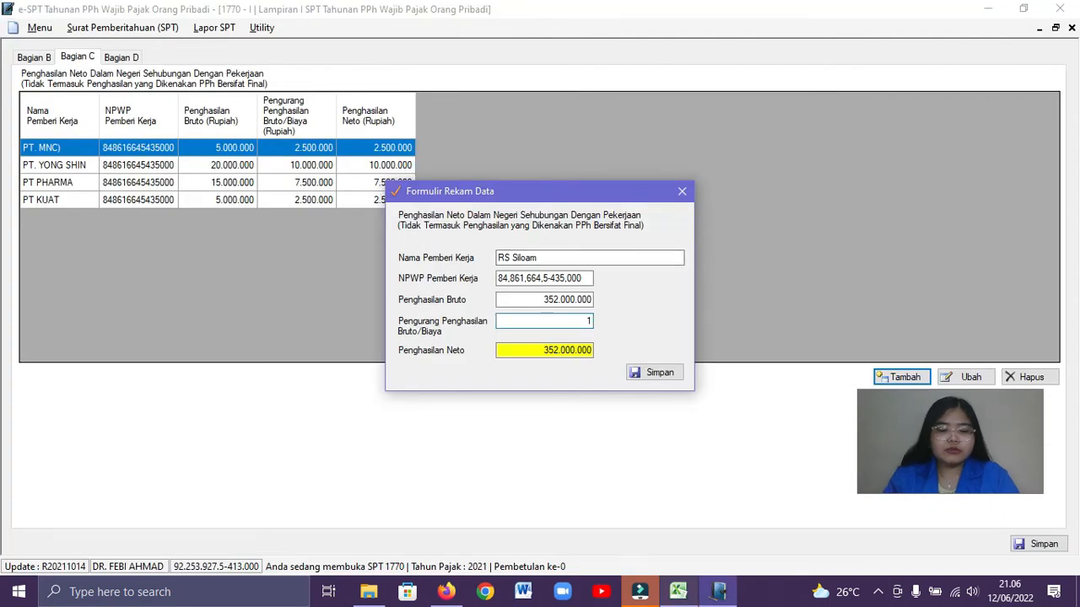
pyautogui.write('2.000.000')
# Save the completed RS Siloam record in Bagian C
pyautogui.click(560, 300)
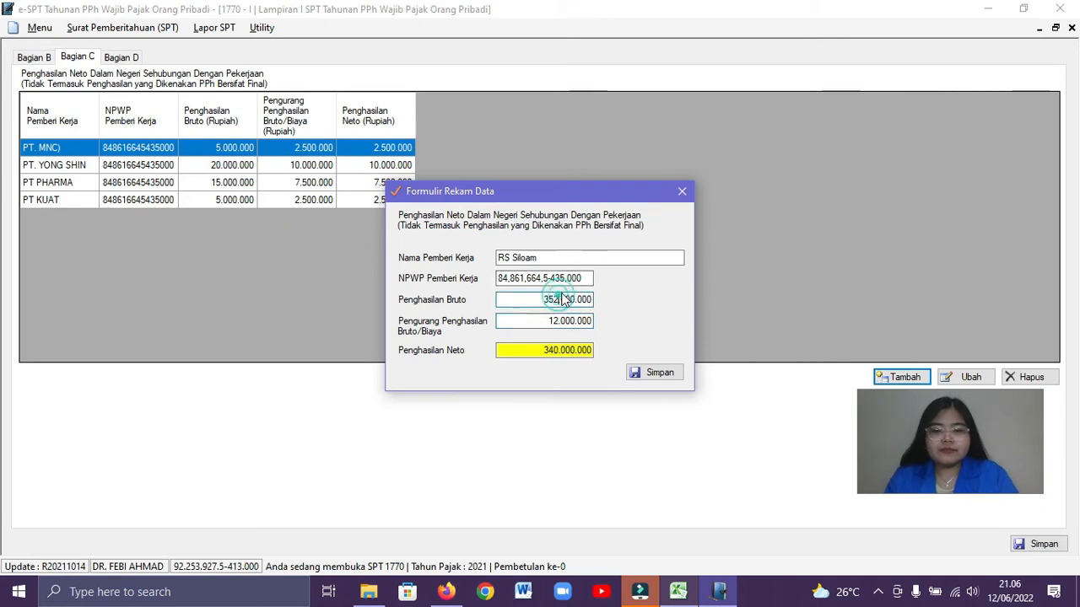
pyautogui.click(650, 373)
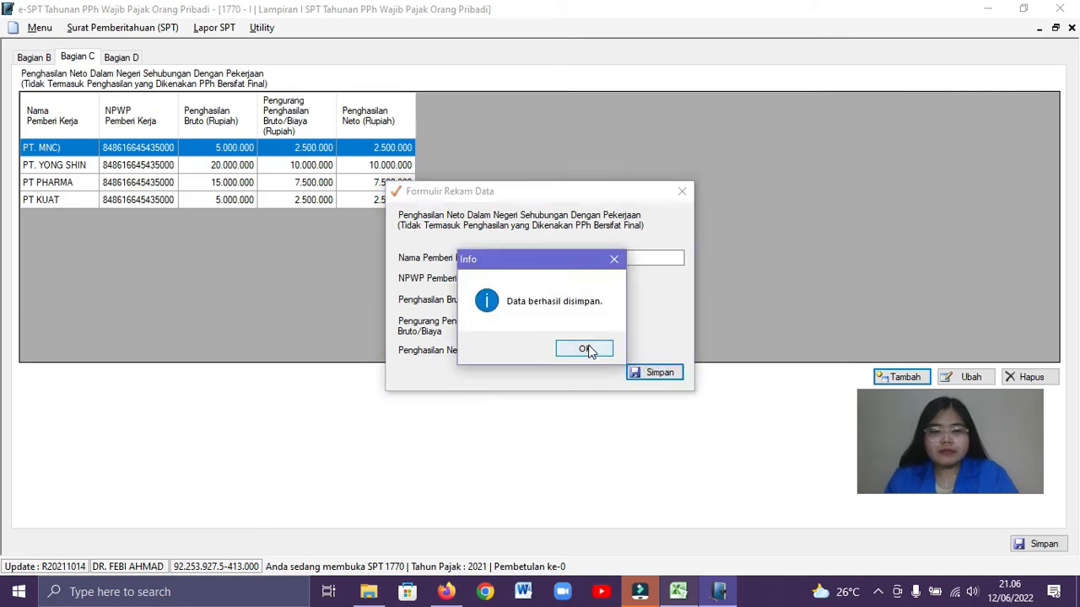
pyautogui.click(586, 346)
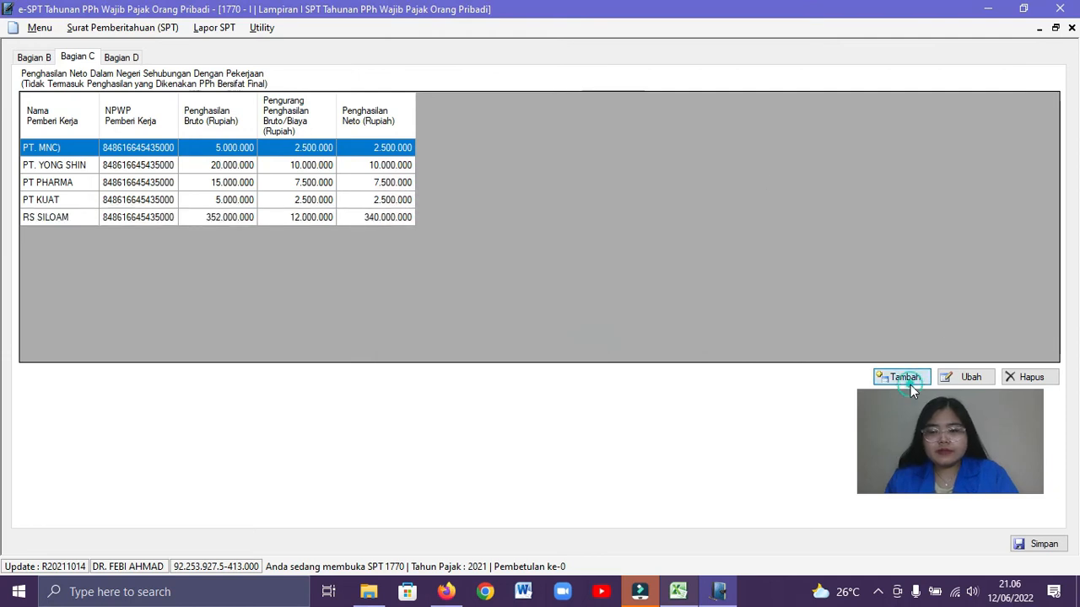
# Add a sixth Bagian C record, again with RS Siloam as Nama Pemberi Kerja
pyautogui.click(905, 377)
pyautogui.click(535, 257)
pyautogui.write('RS Siloam')
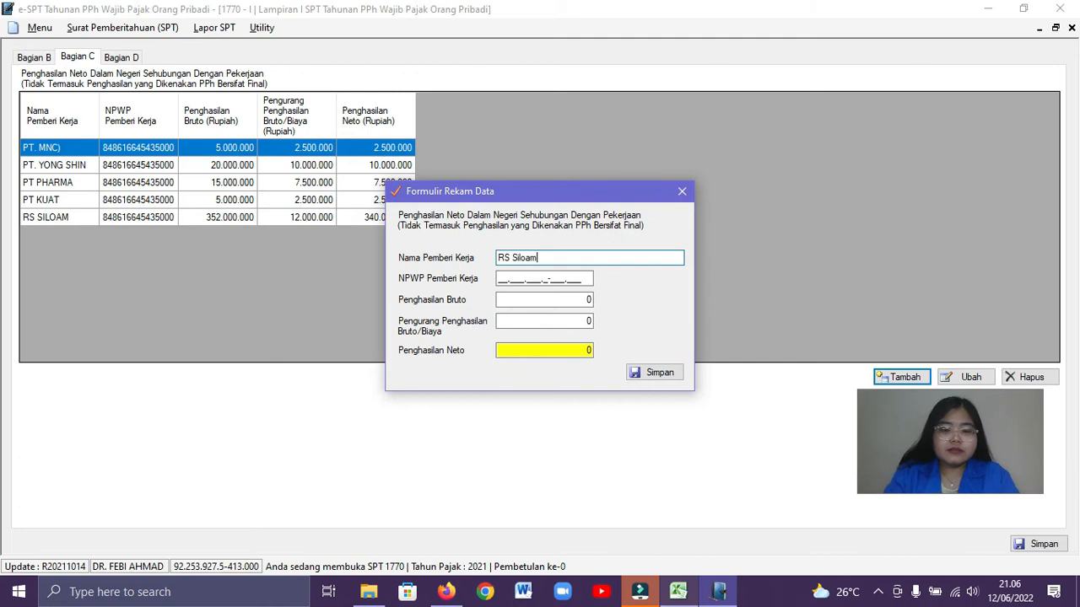
# Try to copy the employer's NPWP from the Excel workbook into NPWP Pemberi Kerja of the new RS Siloam record
pyautogui.click(500, 279)
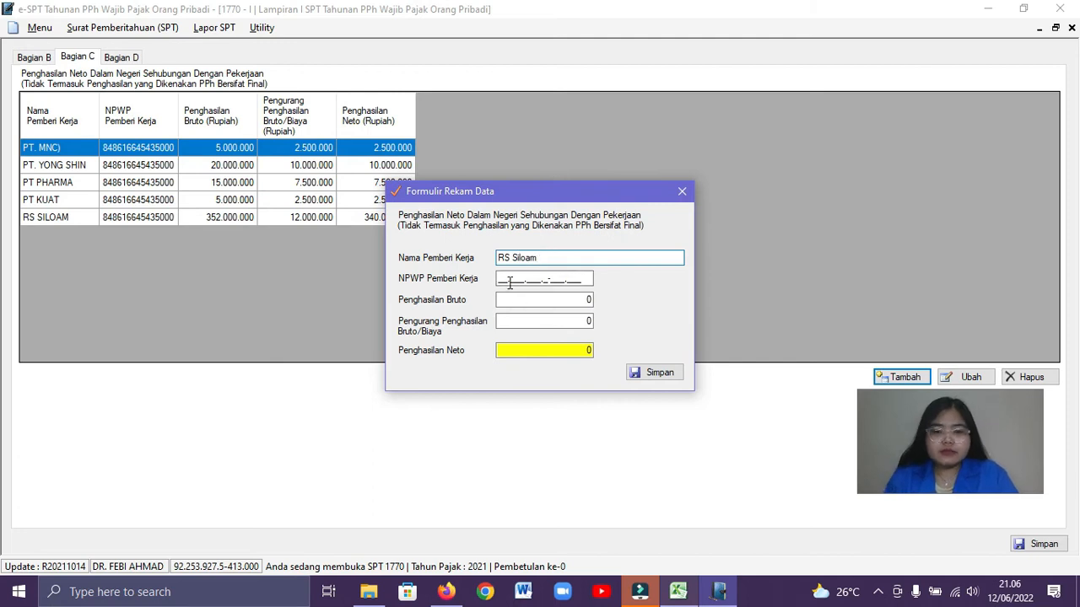
pyautogui.hotkey('alt', 'Tab')
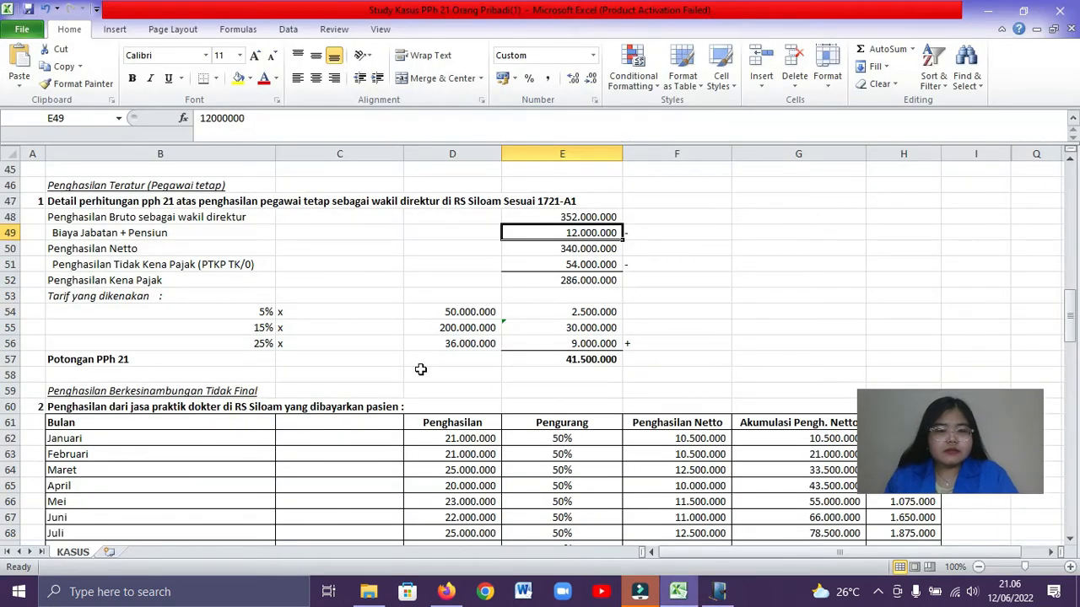
pyautogui.scroll(-20, 421, 369)
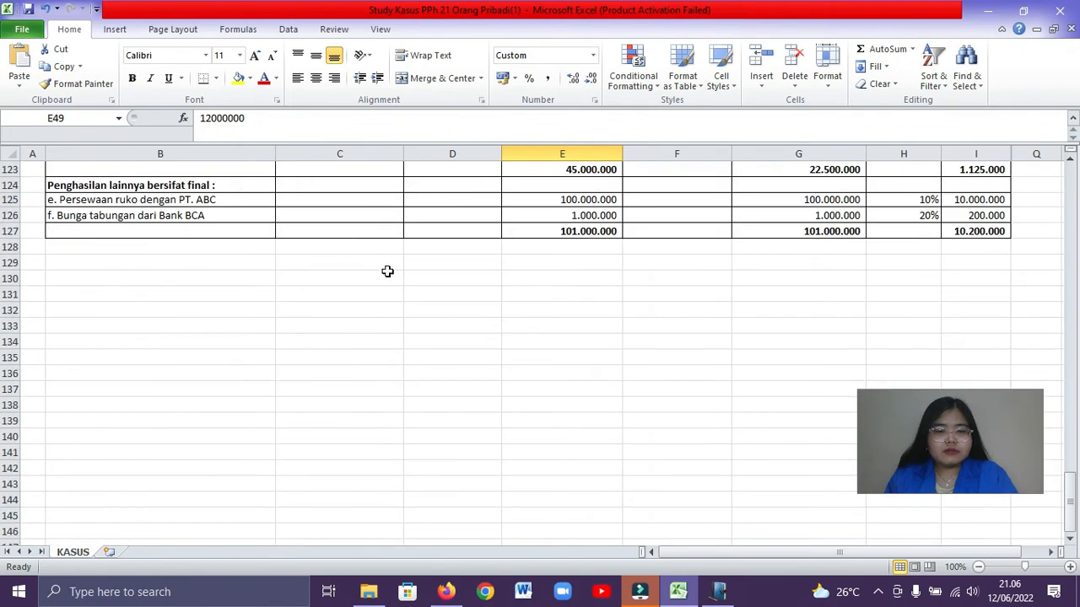
pyautogui.scroll(3, 365, 363)
pyautogui.click(364, 363)
pyautogui.moveTo(301, 118); pyautogui.dragTo(80, 112)
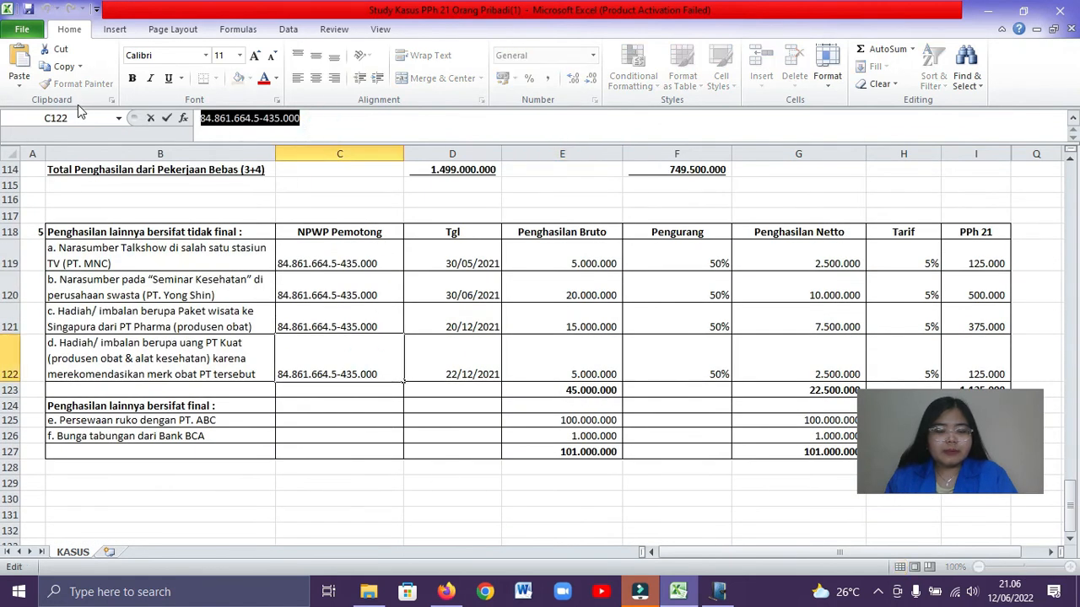
pyautogui.click(507, 323)
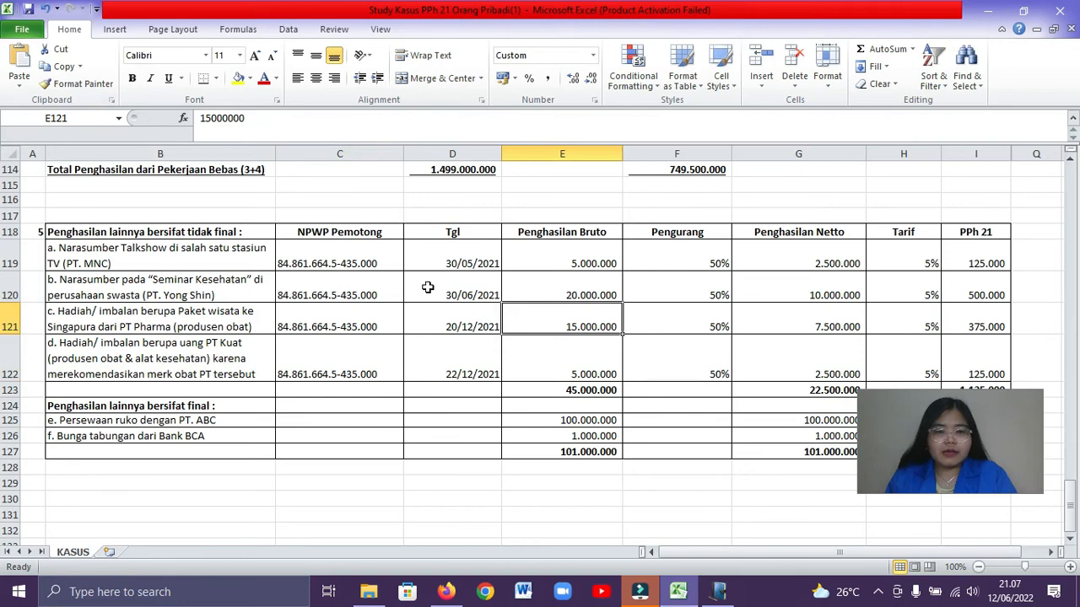
pyautogui.scroll(20, 428, 288)
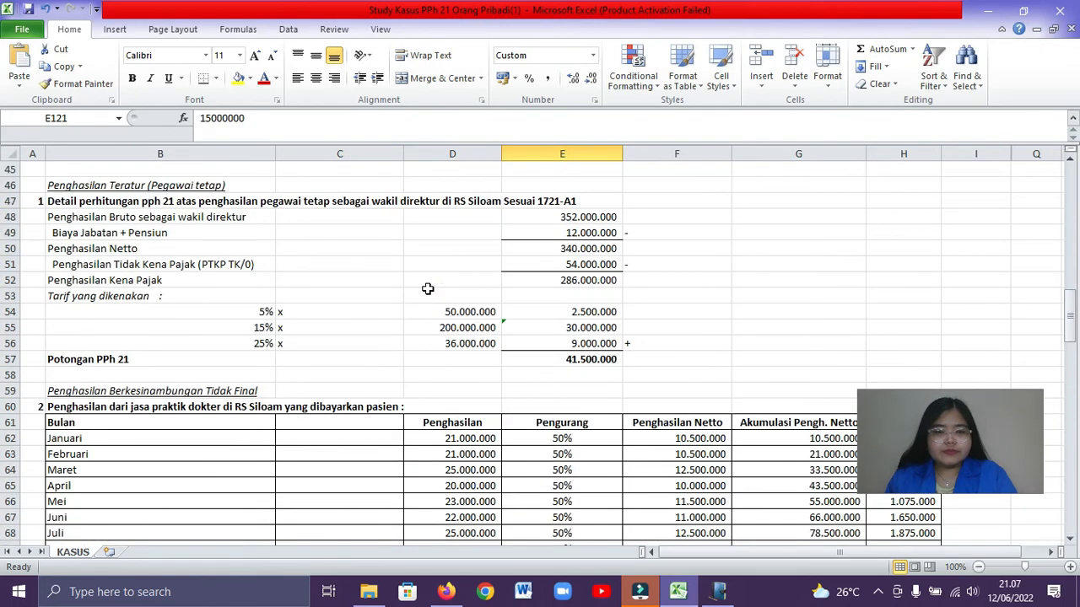
pyautogui.scroll(2, 428, 288)
pyautogui.scroll(-3, 428, 288)
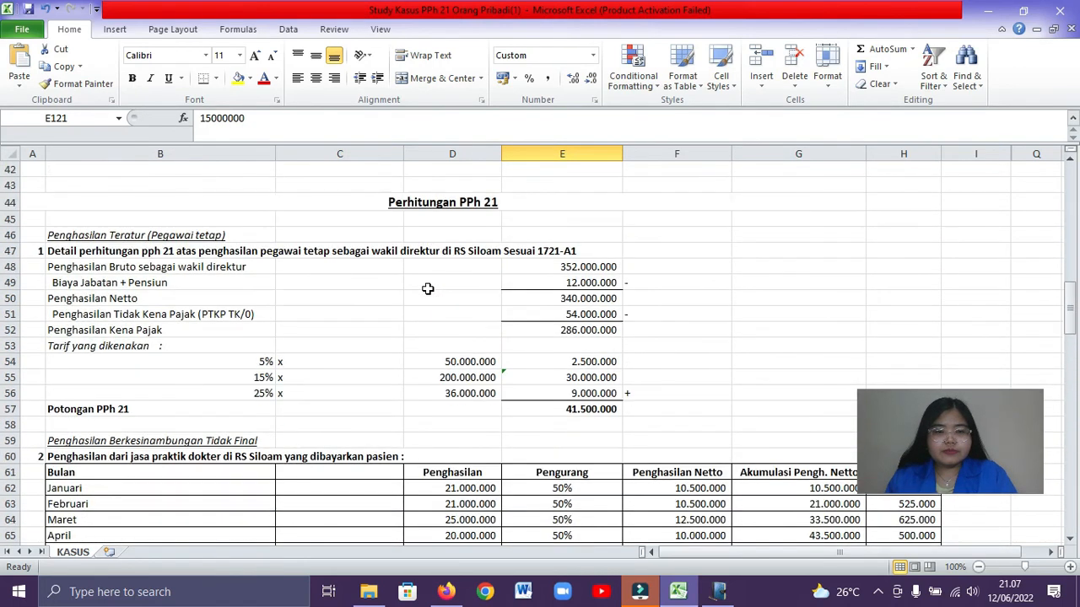
pyautogui.scroll(-2, 427, 289)
pyautogui.hotkey('alt', 'Tab')
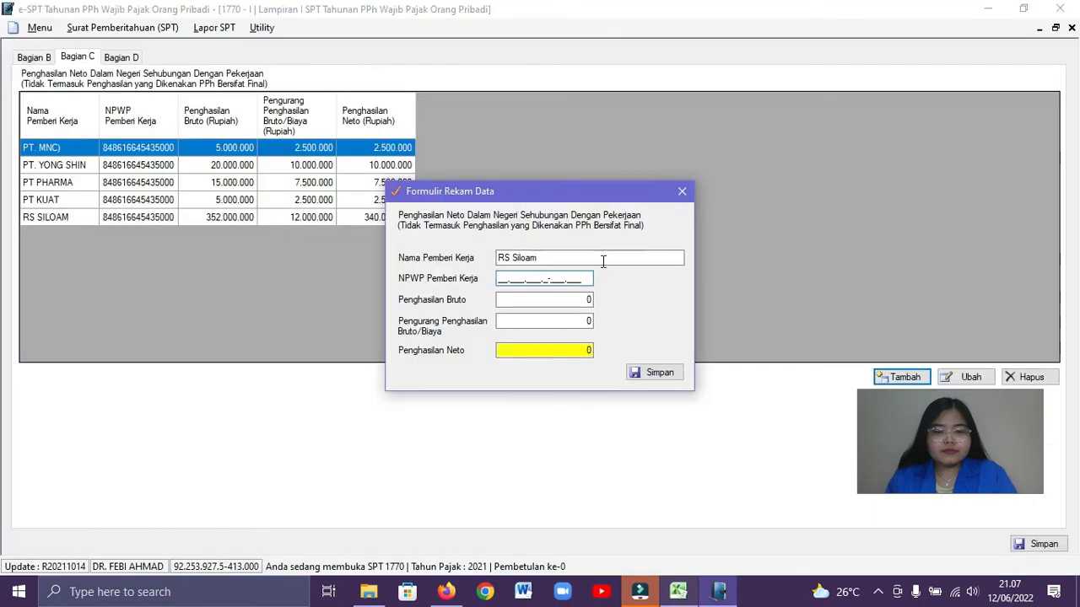
pyautogui.rightClick(561, 279)
pyautogui.click(538, 345)
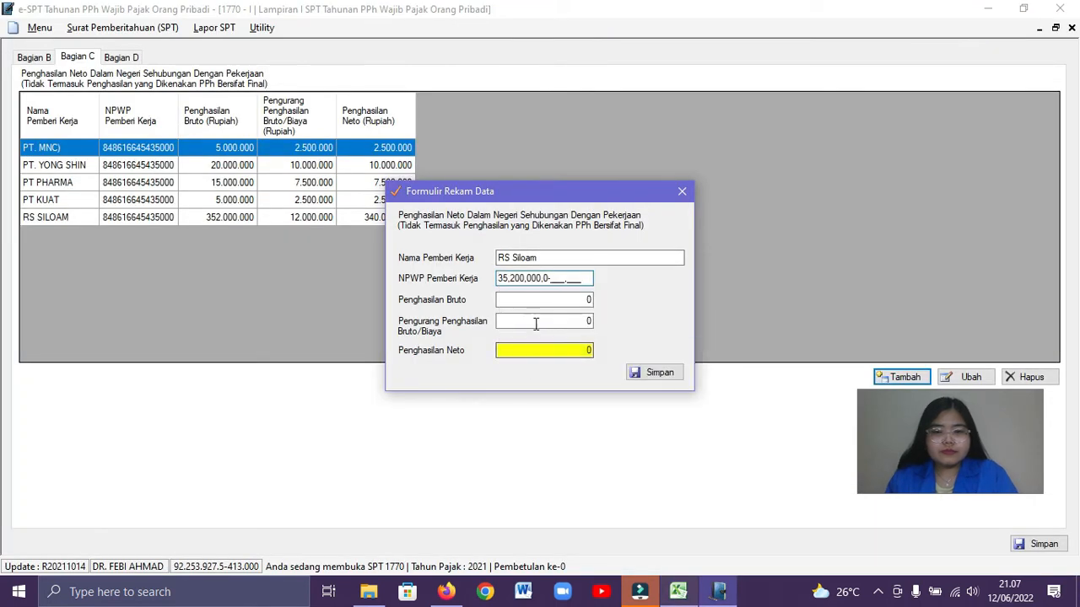
pyautogui.moveTo(564, 280); pyautogui.dragTo(498, 282)
pyautogui.rightClick(508, 281)
pyautogui.click(545, 347)
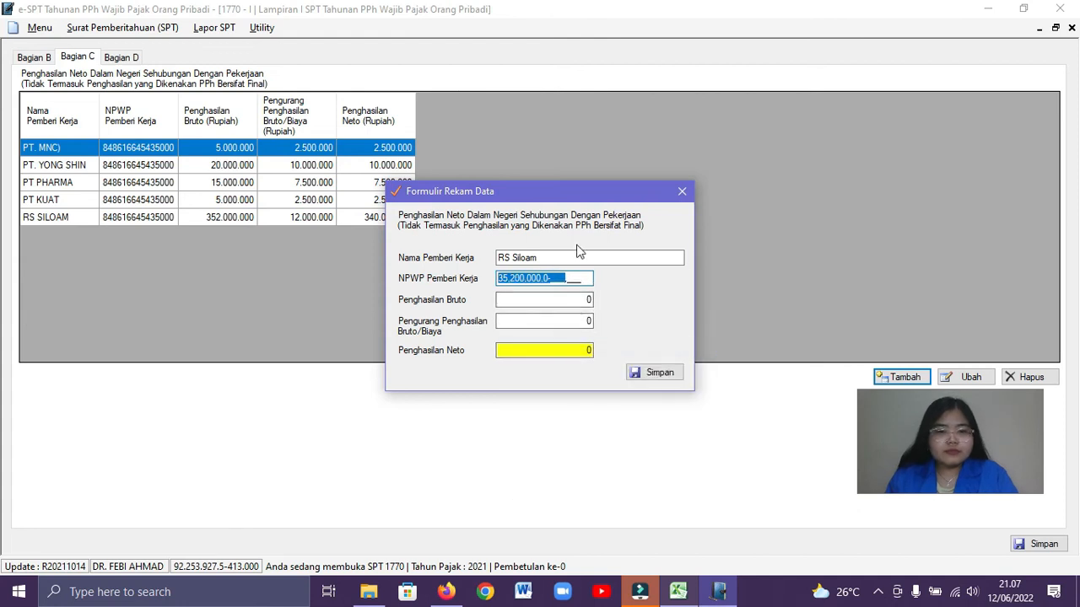
# Clear the wrongly pasted number and enter RS Siloam's tax number as NPWP Pemberi Kerja
pyautogui.press('BackSpace')
# Copy the RS Siloam practice income total of 277.000.000 from the Excel workbook into Penghasilan Bruto in e-SPT
pyautogui.click(582, 300)
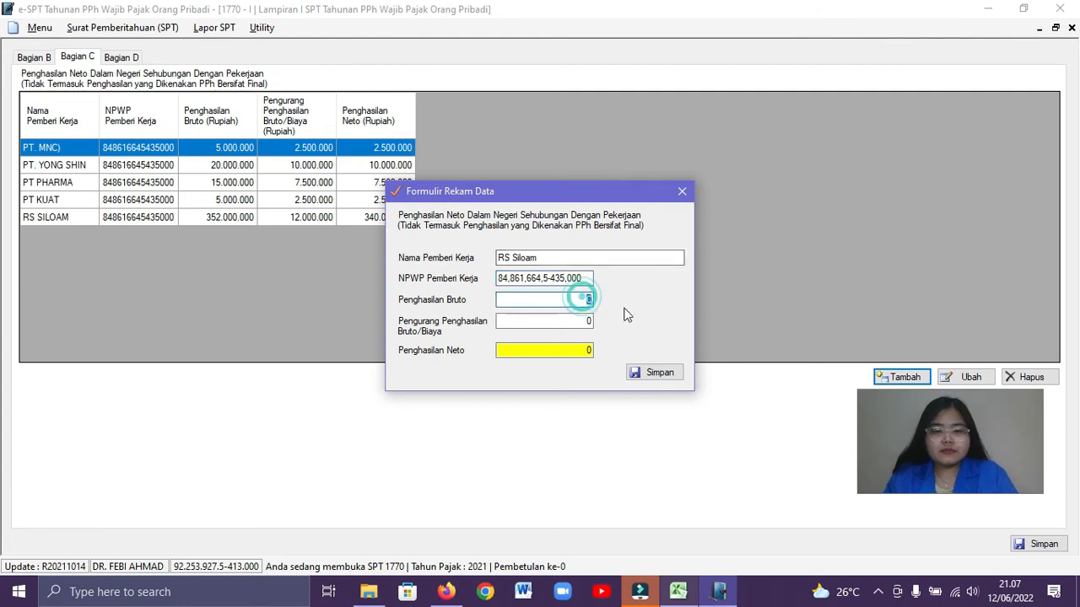
pyautogui.hotkey('alt', 'Tab')
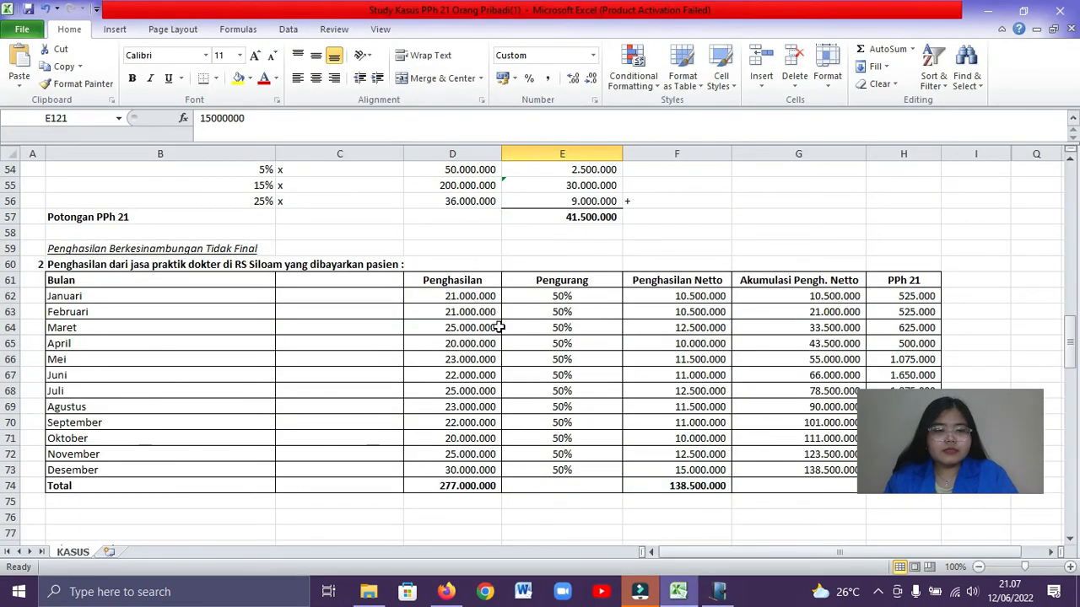
pyautogui.scroll(-1, 496, 321)
pyautogui.click(472, 280)
pyautogui.click(484, 327)
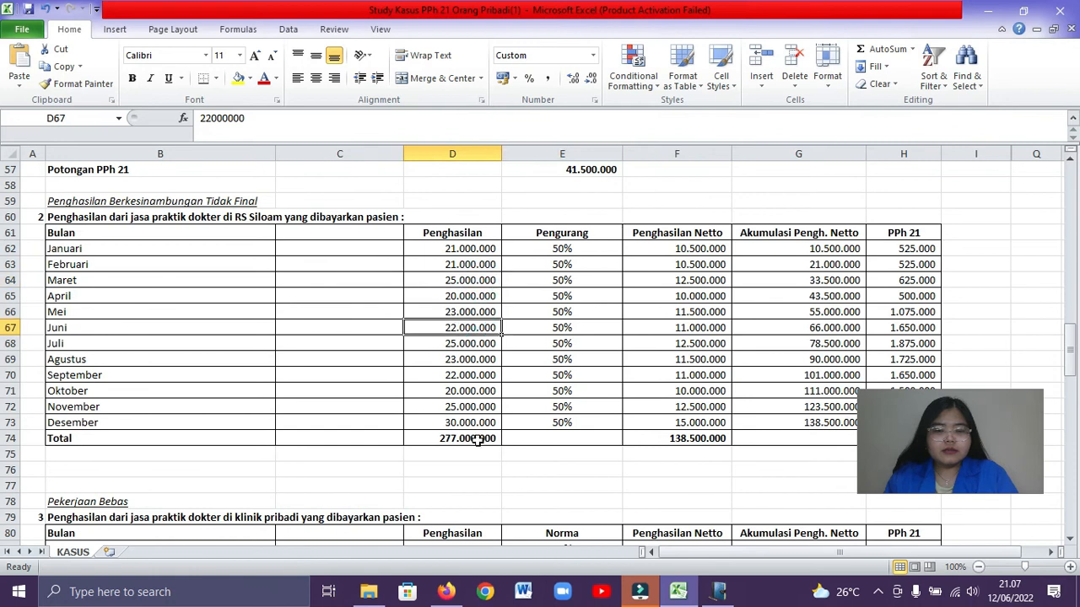
pyautogui.click(478, 438)
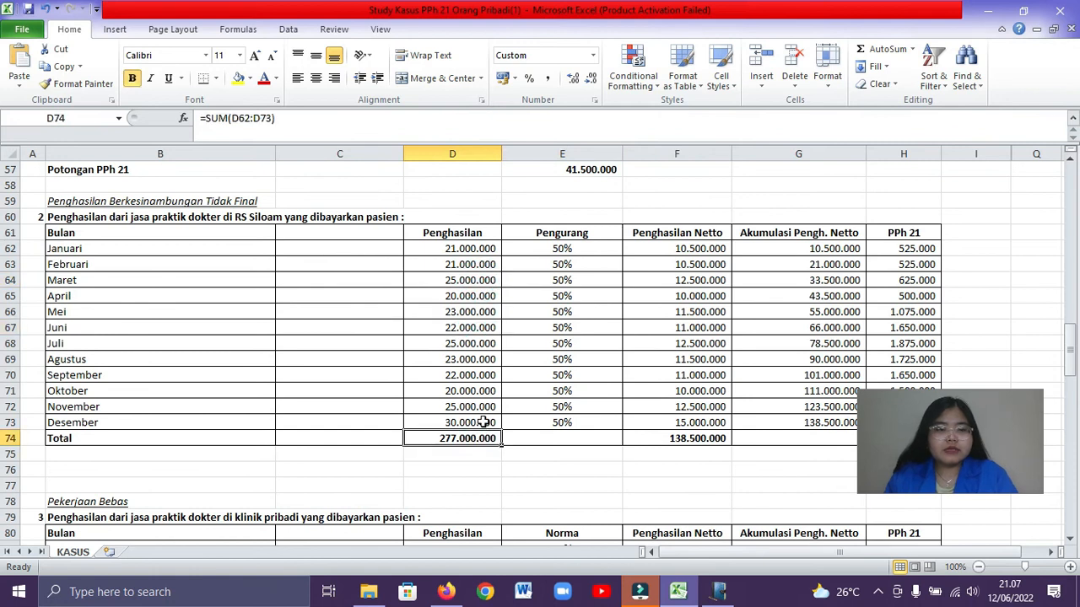
pyautogui.hotkey('ctrl', 'c')
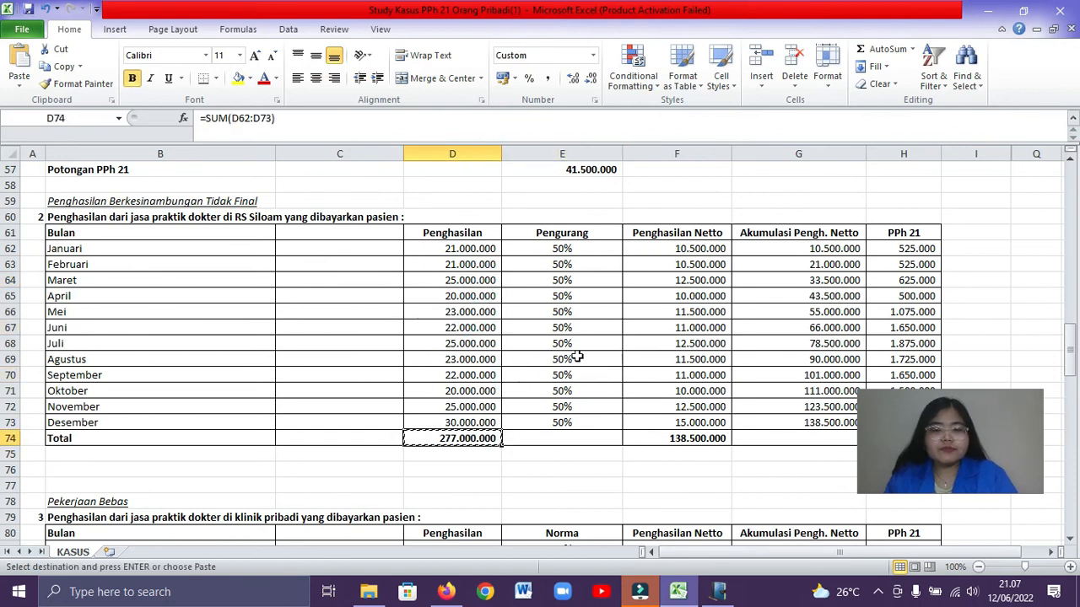
pyautogui.hotkey('alt', 'Tab')
pyautogui.rightClick(582, 299)
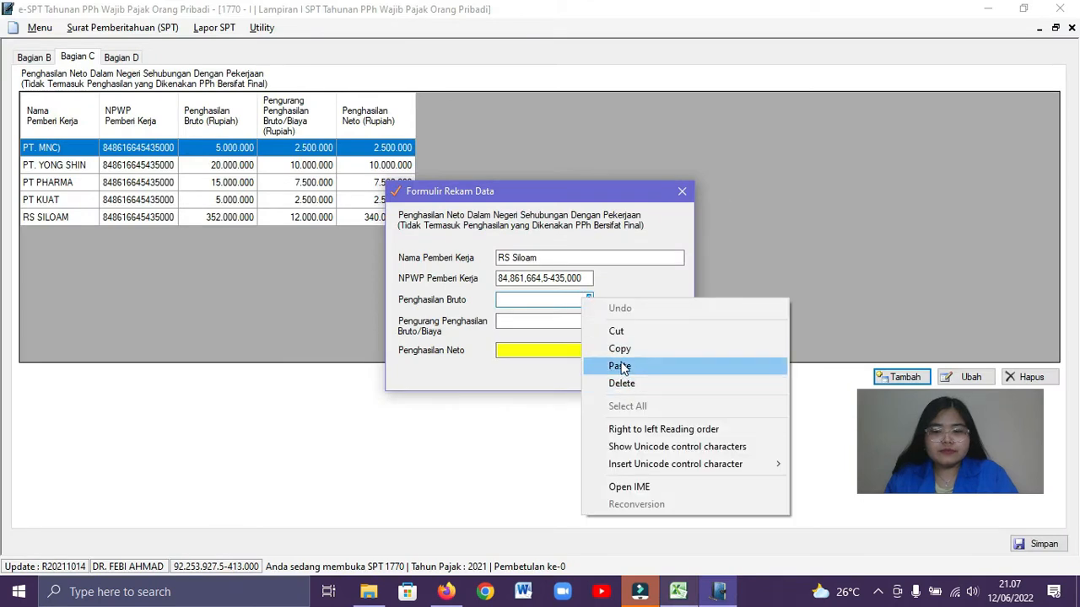
pyautogui.click(619, 366)
pyautogui.press('Tab')
# Copy the 138.500.000 total from the Excel workbook into Pengurang Penghasilan Bruto/Biaya of the RS Siloam record in e-SPT
pyautogui.hotkey('alt', 'Tab')
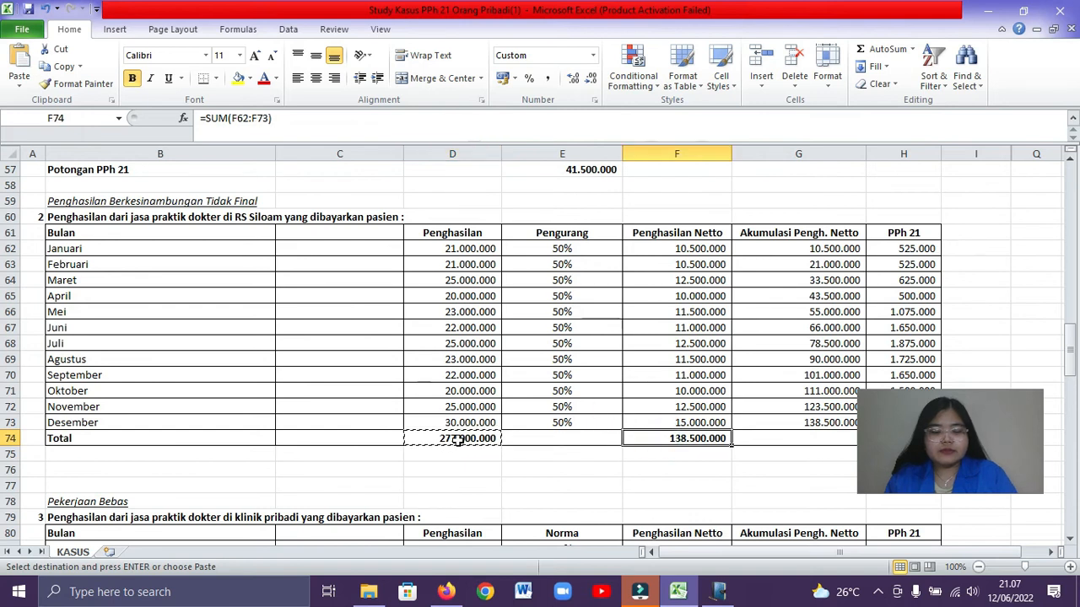
pyautogui.hotkey('alt', 'Tab')
pyautogui.rightClick(586, 321)
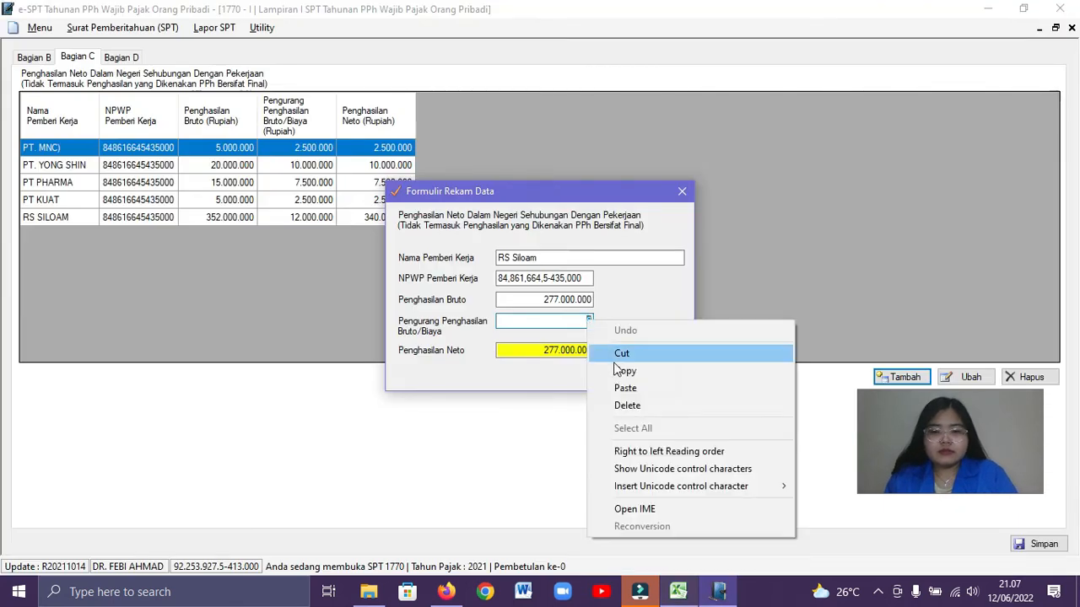
pyautogui.click(624, 386)
# Save the second RS Siloam record and save Bagian C of Lampiran I
pyautogui.click(653, 374)
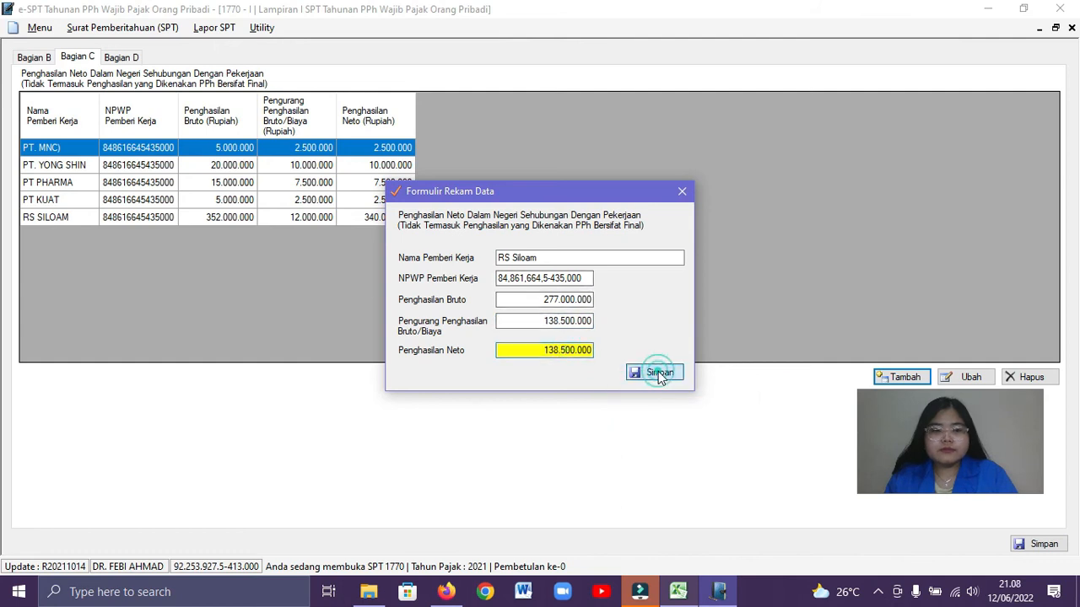
pyautogui.click(577, 350)
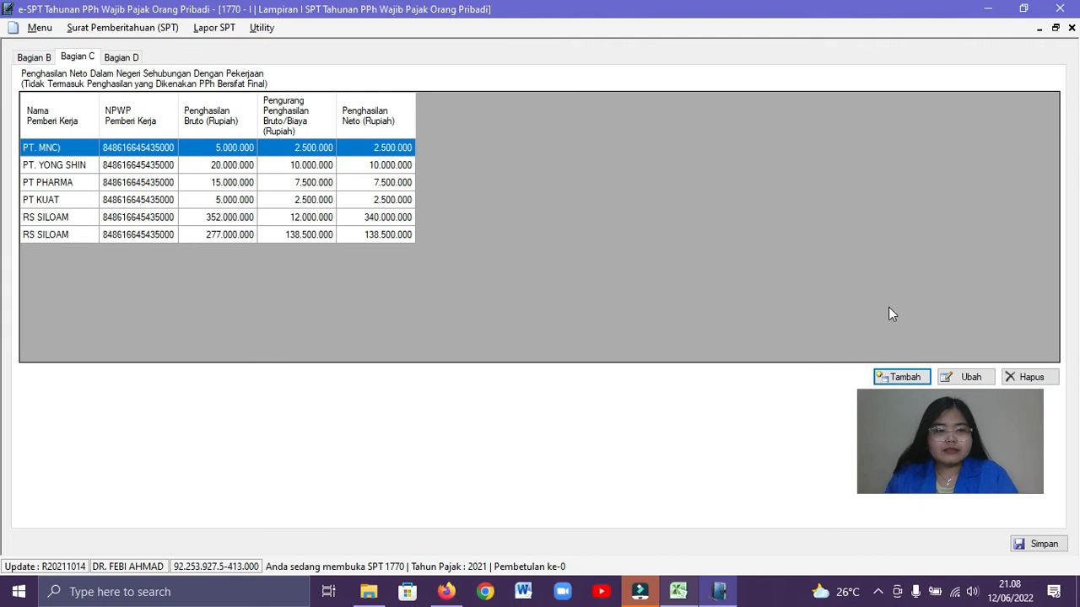
pyautogui.click(1043, 544)
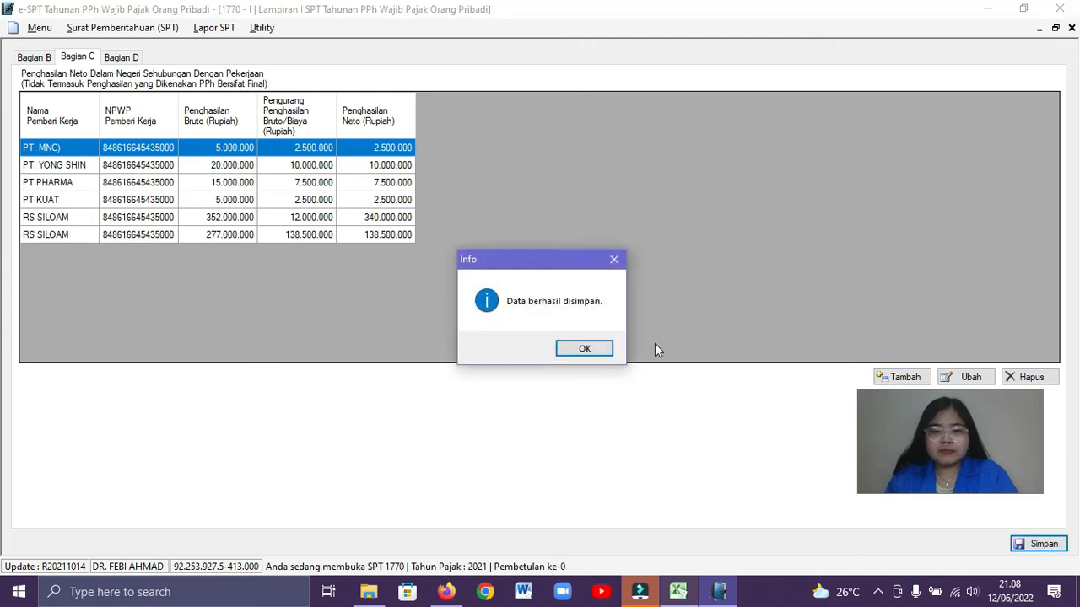
pyautogui.click(594, 351)
# Check Bagian D against the Excel workbook and save it in e-SPT with all amounts left at 0
pyautogui.click(118, 59)
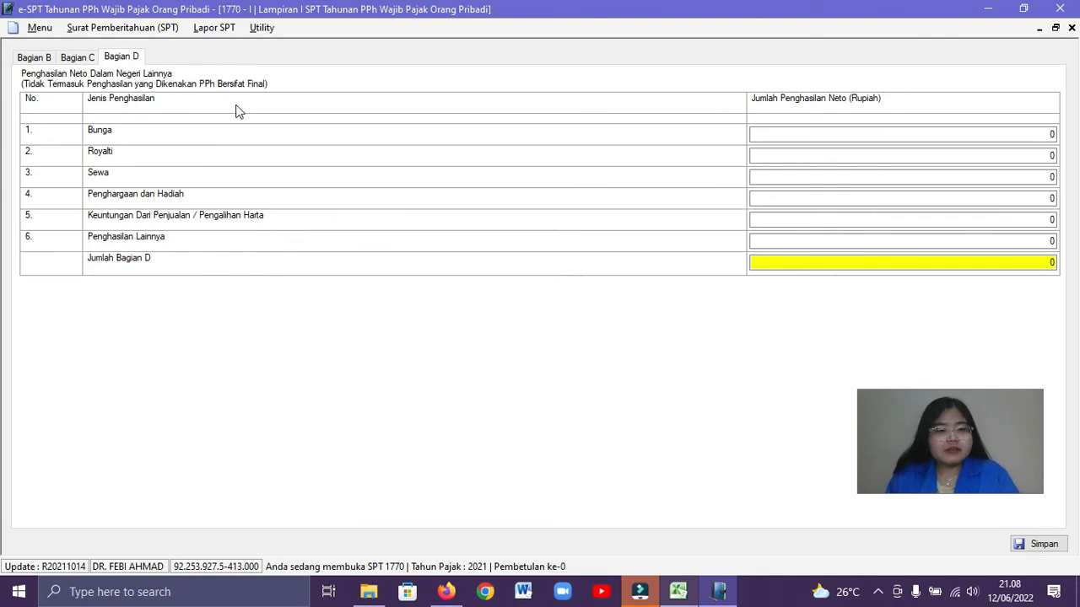
pyautogui.hotkey('alt', 'Tab')
pyautogui.hotkey('alt', 'Tab')
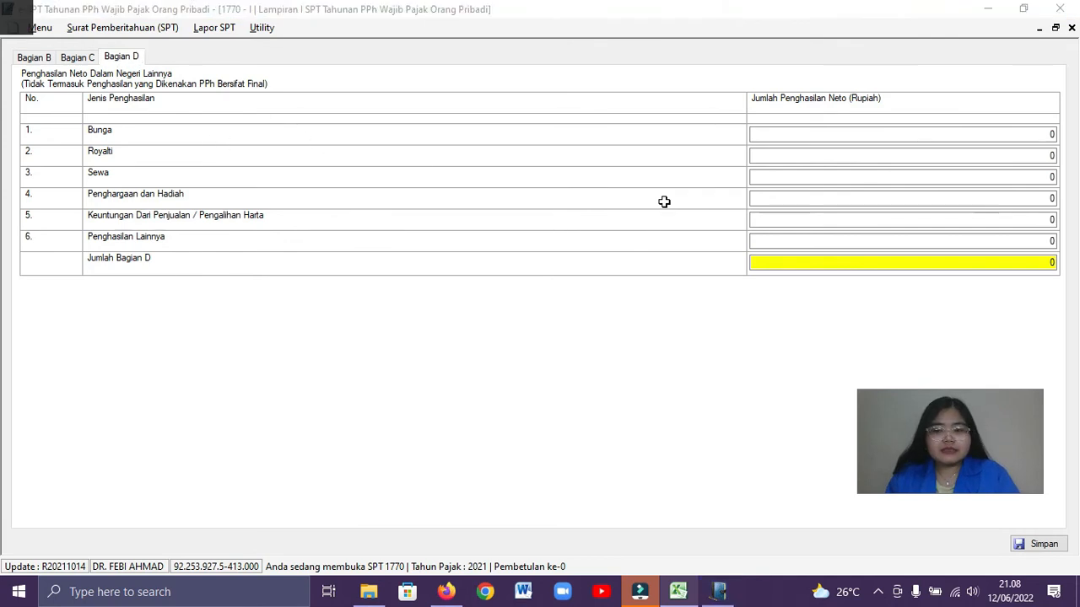
pyautogui.scroll(4, 456, 243)
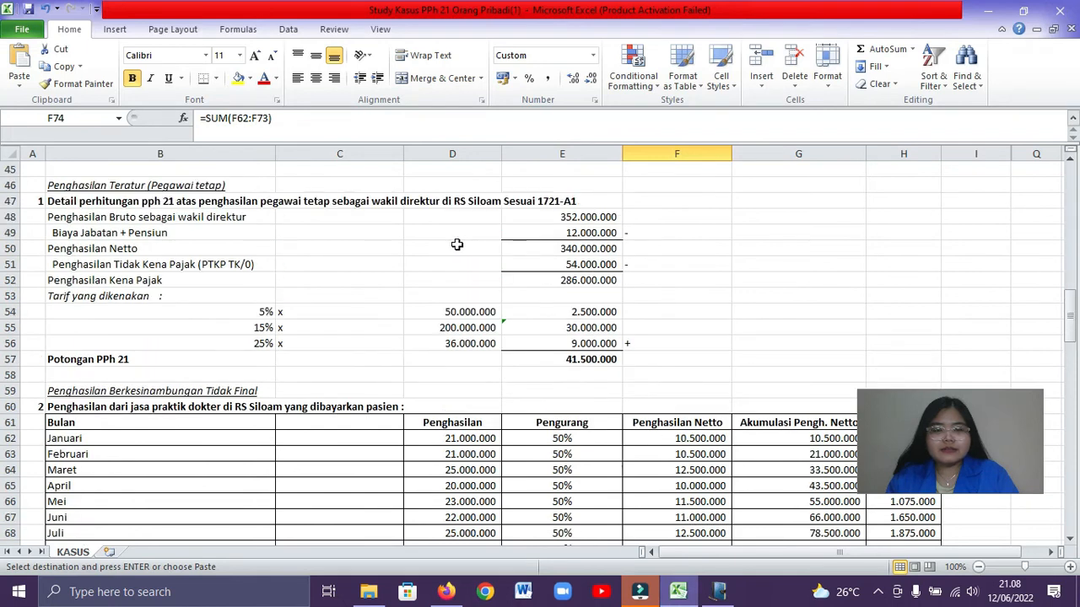
pyautogui.hotkey('alt', 'Tab')
pyautogui.click(1031, 543)
pyautogui.click(583, 347)
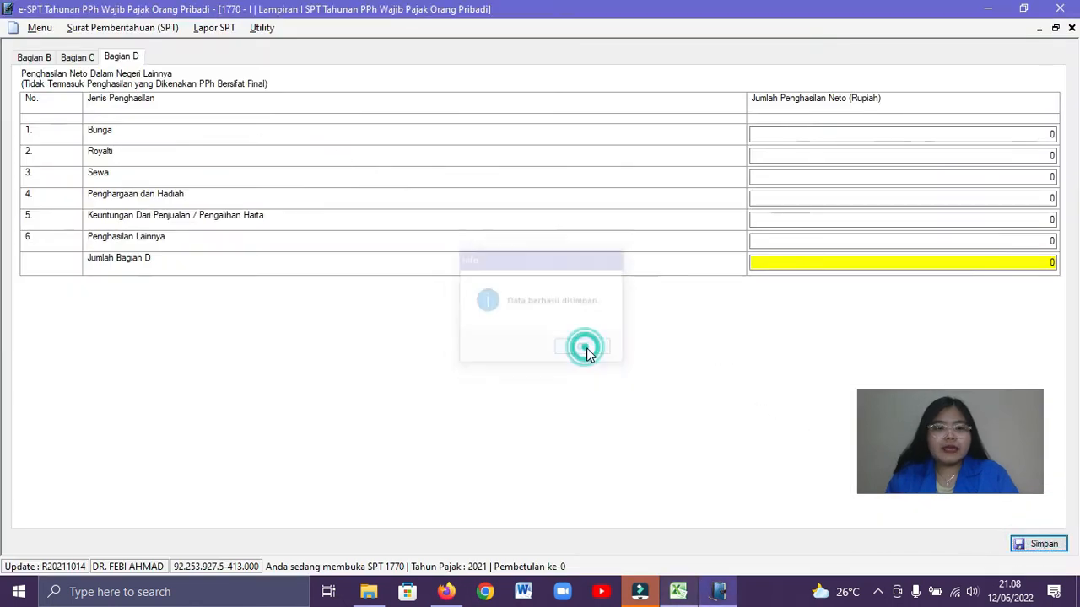
# Open the Induk form of SPT 1770 and save its Identitas section
pyautogui.click(154, 30)
pyautogui.moveTo(138, 101)
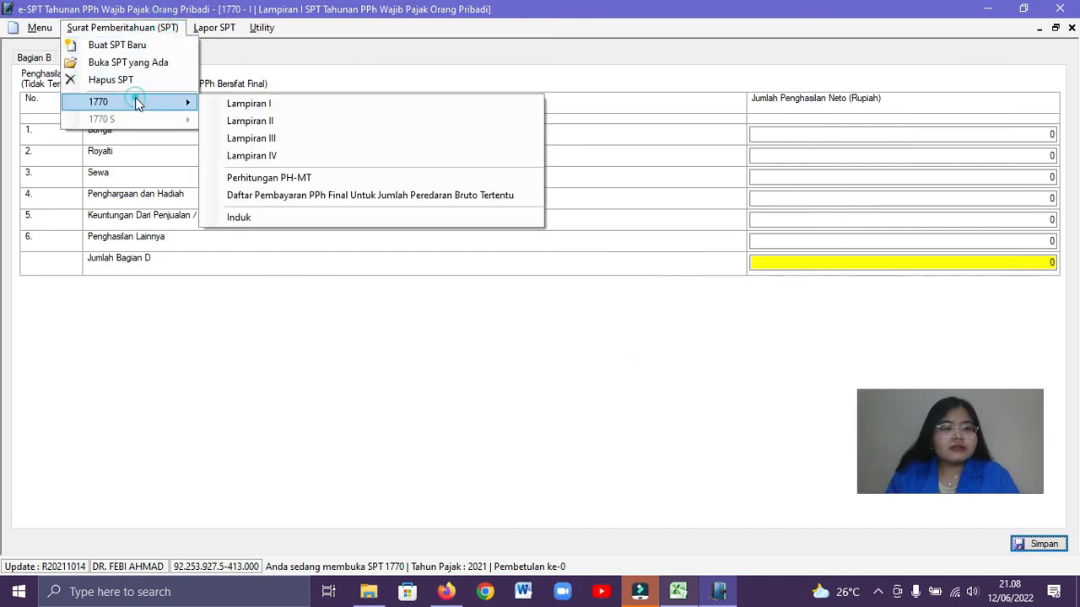
pyautogui.click(264, 218)
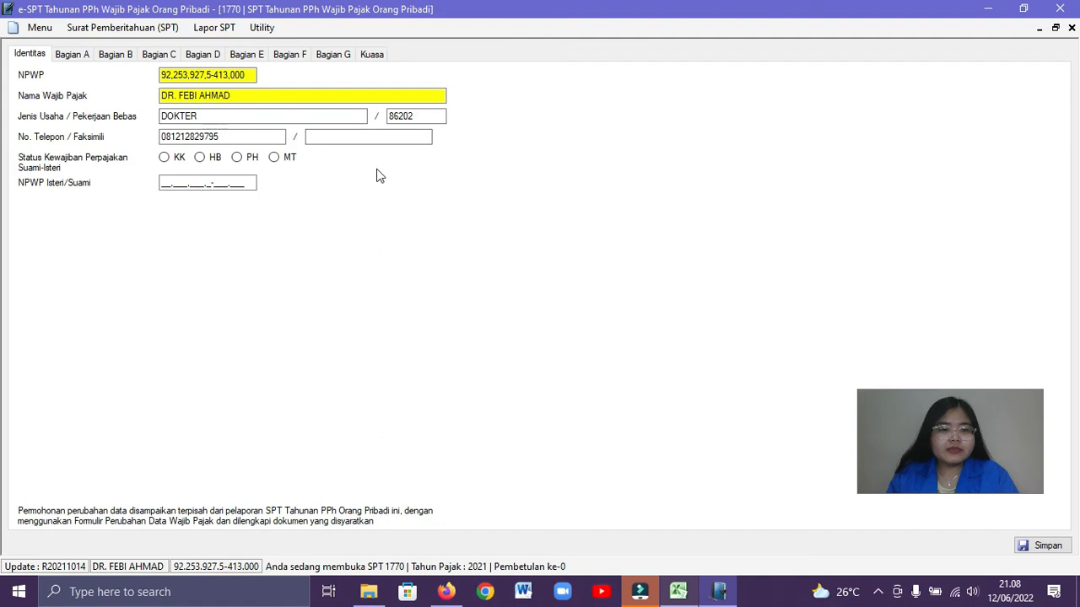
pyautogui.click(1042, 546)
pyautogui.click(584, 348)
# Look up the zakat payment in the Excel workbook and enter 10.000.000 as Zakat / Sumbangan Keagamaan yang Bersifat Wajib in Bagian A
pyautogui.click(71, 54)
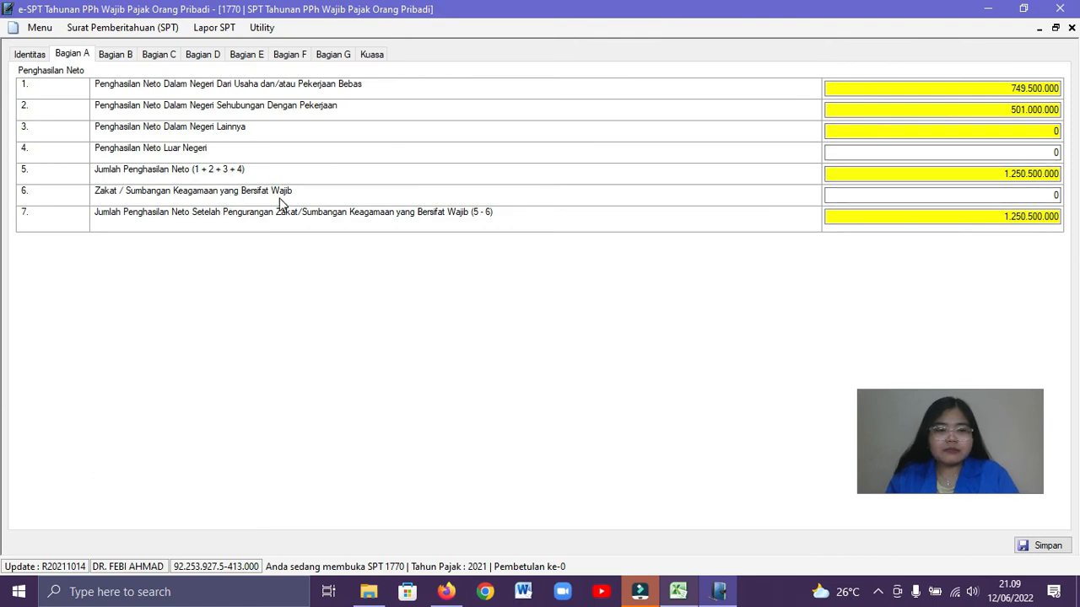
pyautogui.hotkey('alt', 'Tab')
pyautogui.click(346, 282)
pyautogui.scroll(-11, 341, 296)
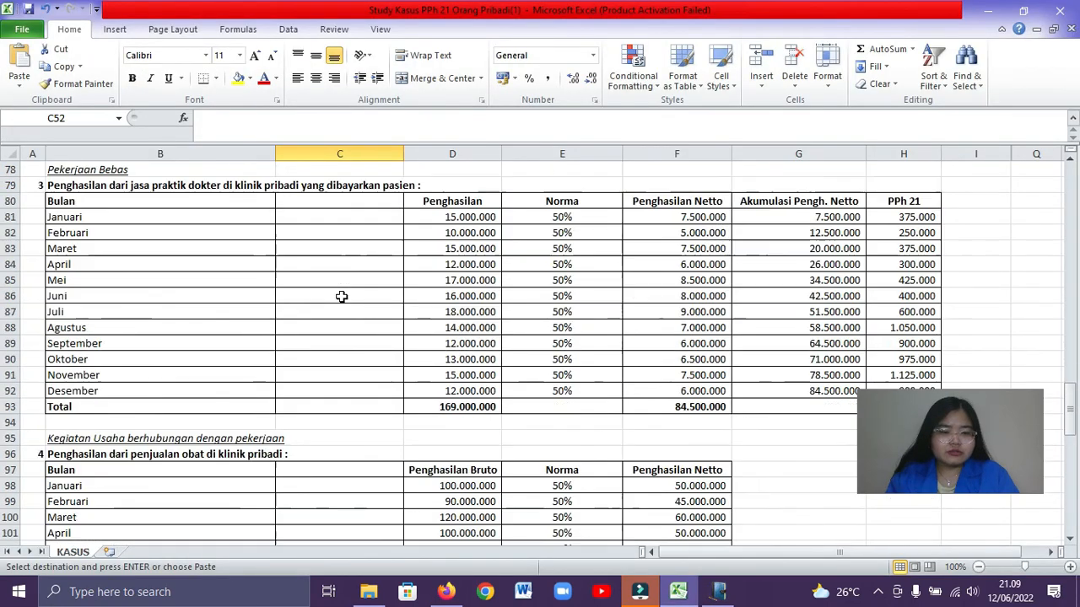
pyautogui.scroll(-9, 341, 296)
pyautogui.click(341, 296)
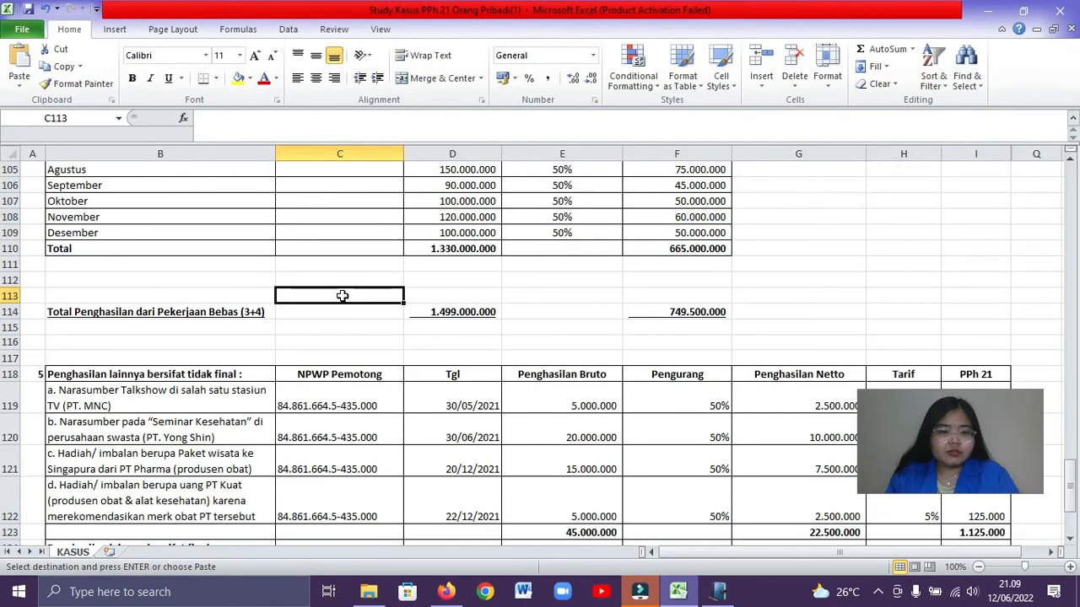
pyautogui.scroll(-3, 346, 302)
pyautogui.scroll(15, 349, 307)
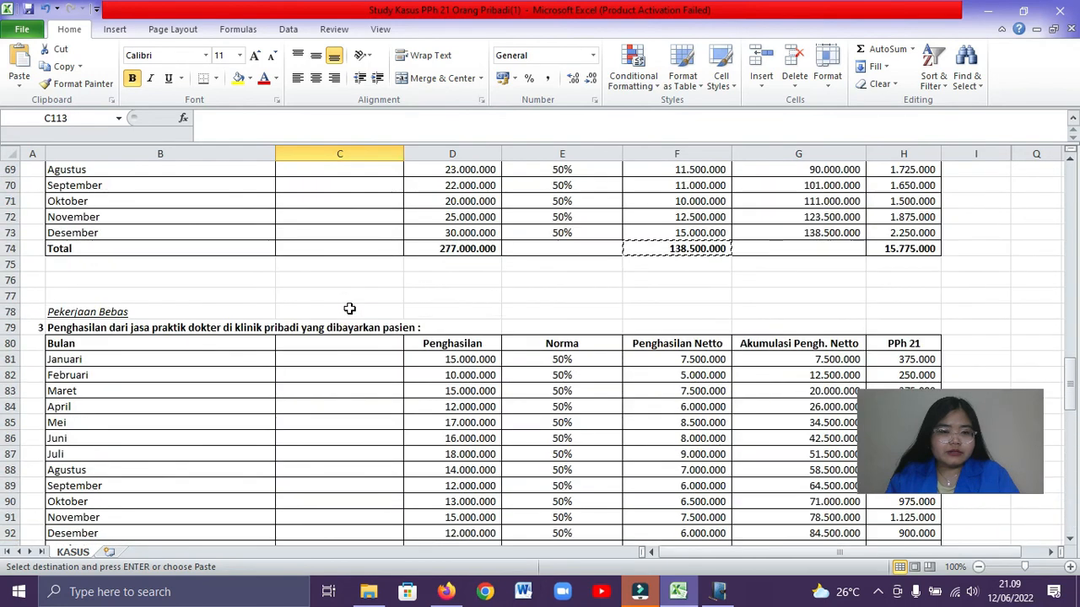
pyautogui.scroll(9, 349, 308)
pyautogui.click(348, 287)
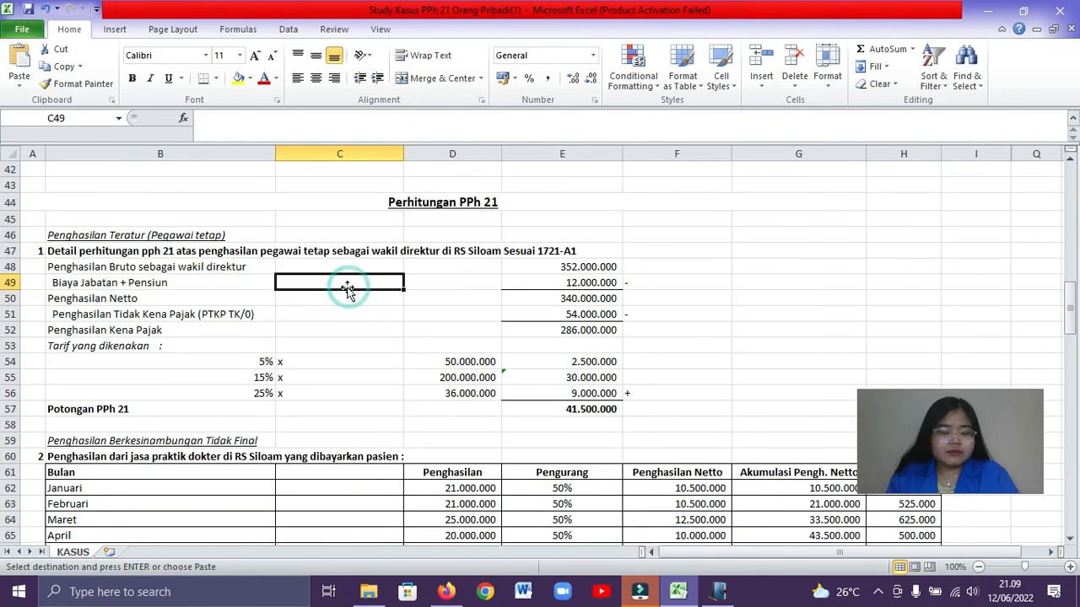
pyautogui.scroll(3, 347, 288)
pyautogui.click(267, 341)
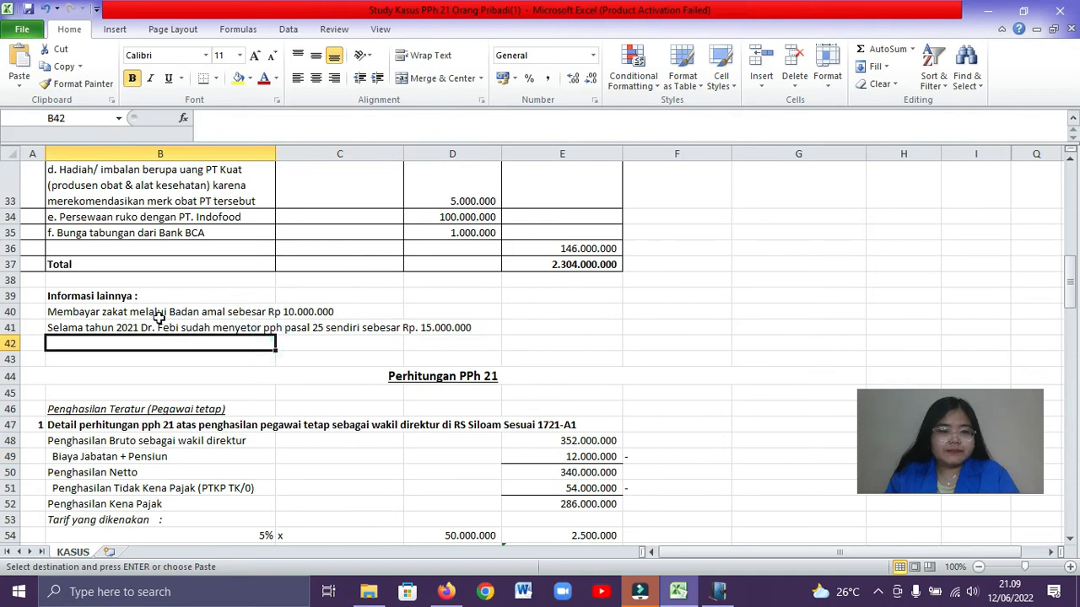
pyautogui.click(99, 311)
pyautogui.hotkey('alt', 'Tab')
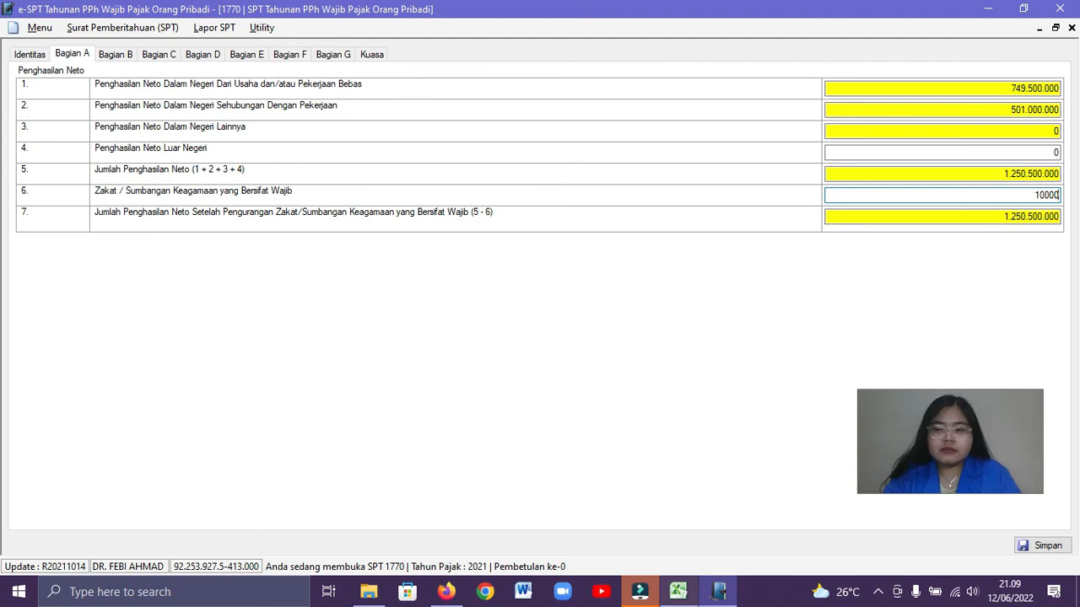
pyautogui.click(1003, 216)
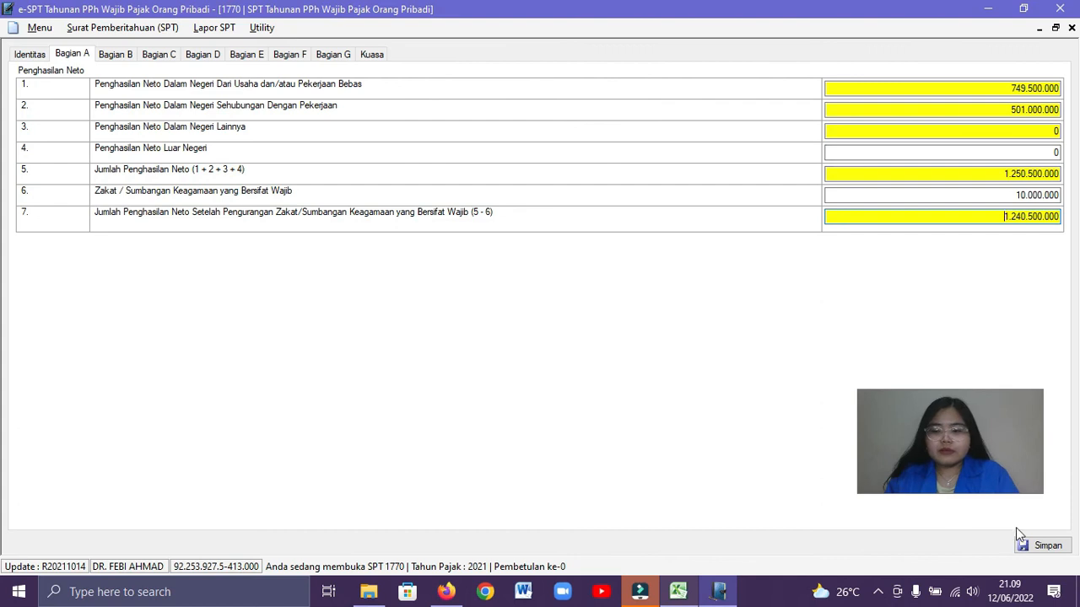
# Save Bagian A, and set Penghasilan Tidak Kena Pajak to TK with 0 dependants in Bagian B and save it
pyautogui.click(1034, 546)
pyautogui.click(604, 349)
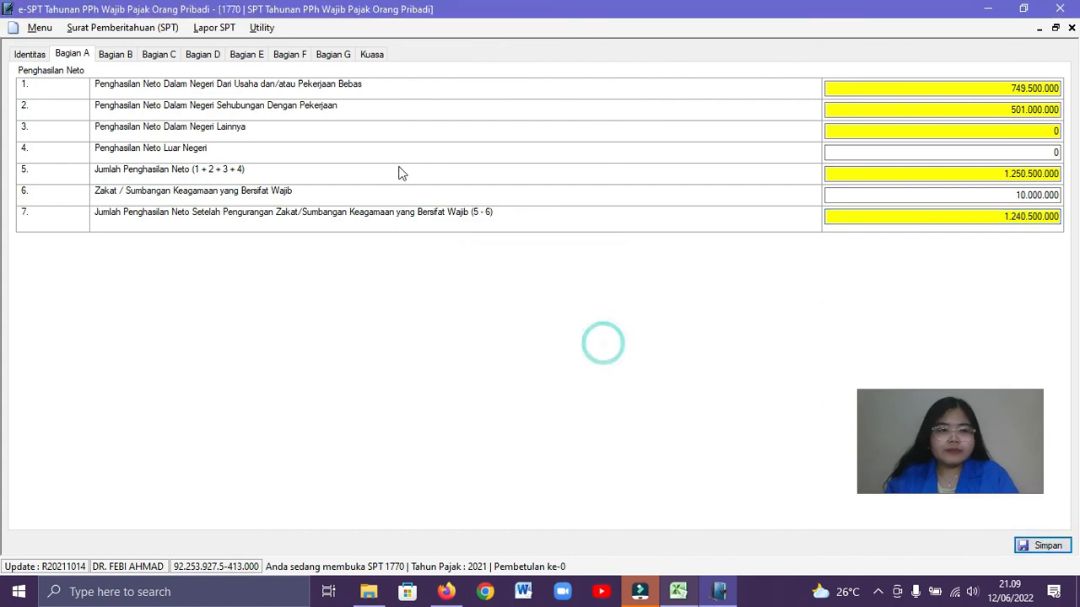
pyautogui.click(115, 54)
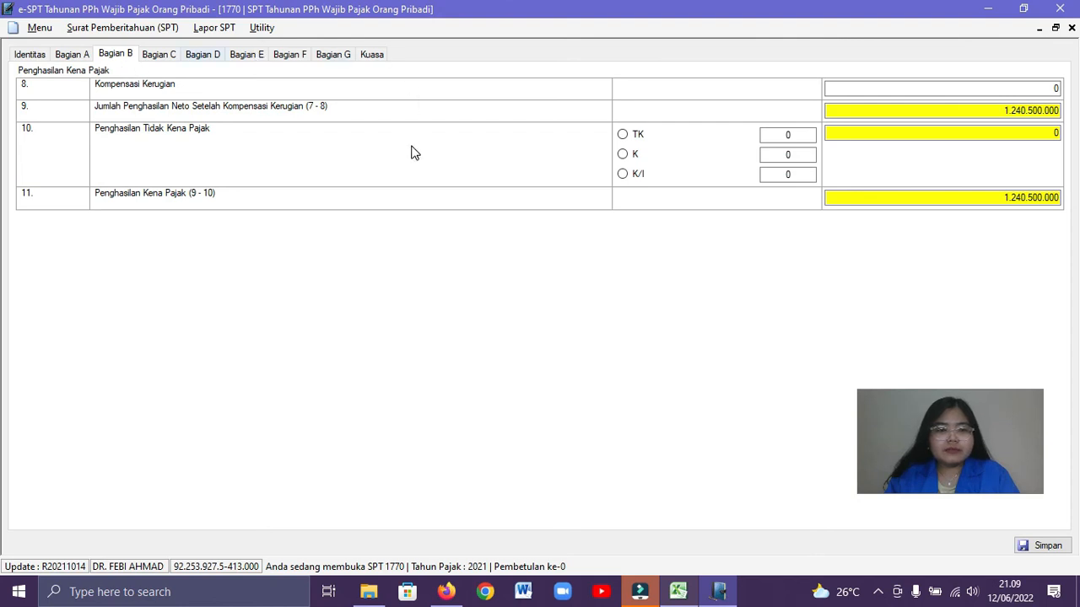
pyautogui.click(622, 135)
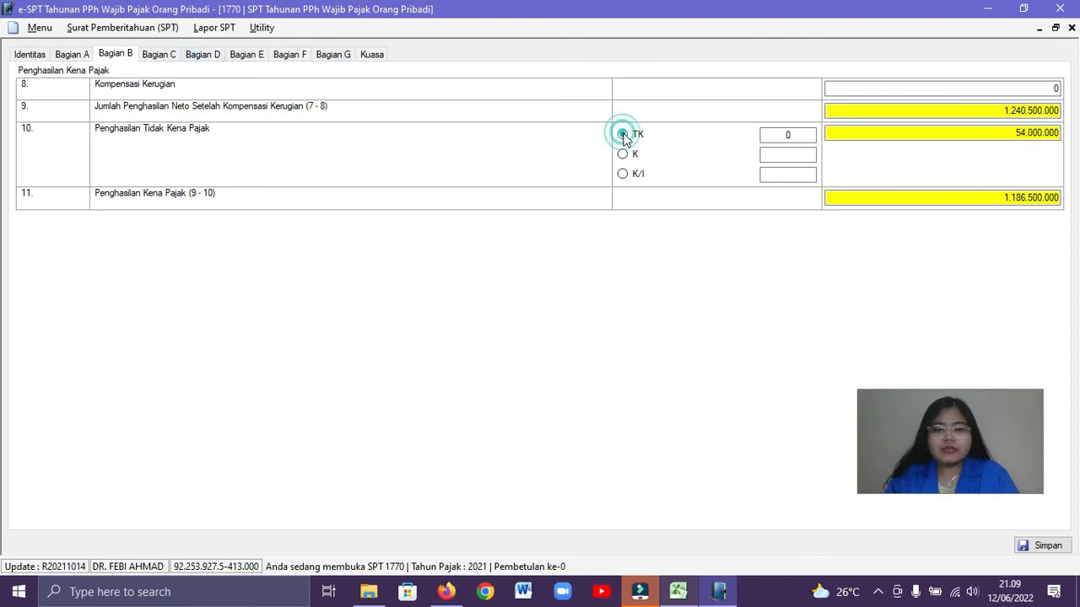
pyautogui.click(778, 135)
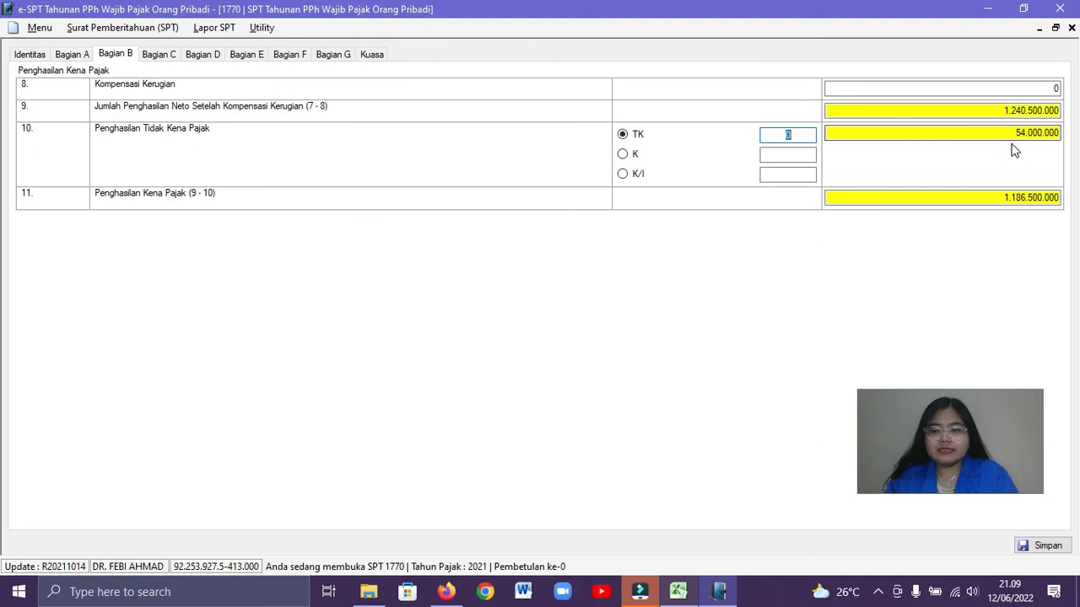
pyautogui.click(1054, 546)
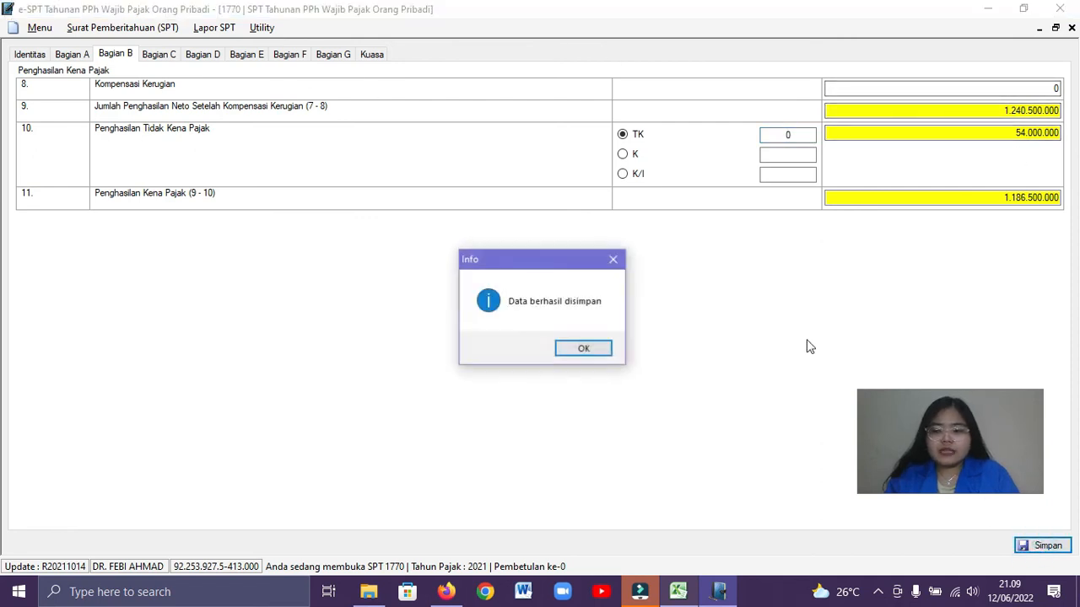
pyautogui.click(598, 351)
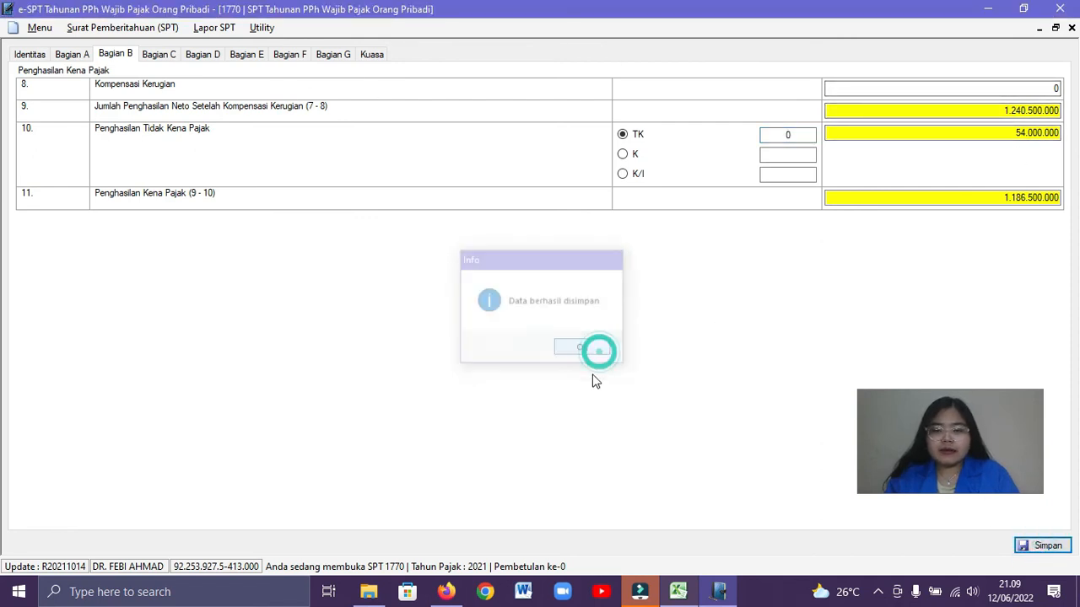
# Save the PPh Terutang section in Bagian C without using Menggunakan Perhitungan Sendiri
pyautogui.click(164, 55)
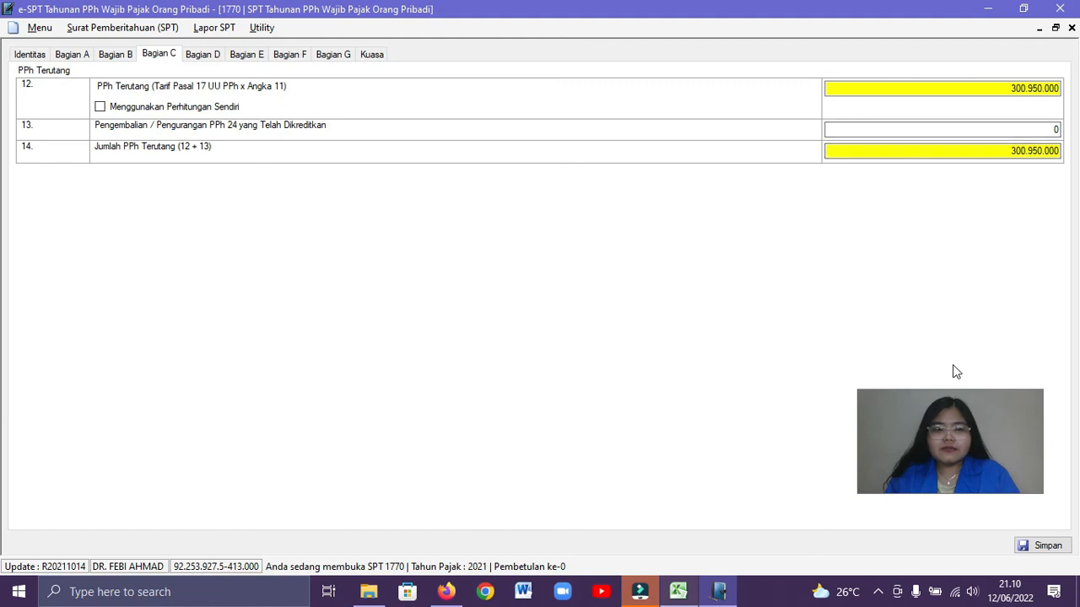
pyautogui.click(1043, 545)
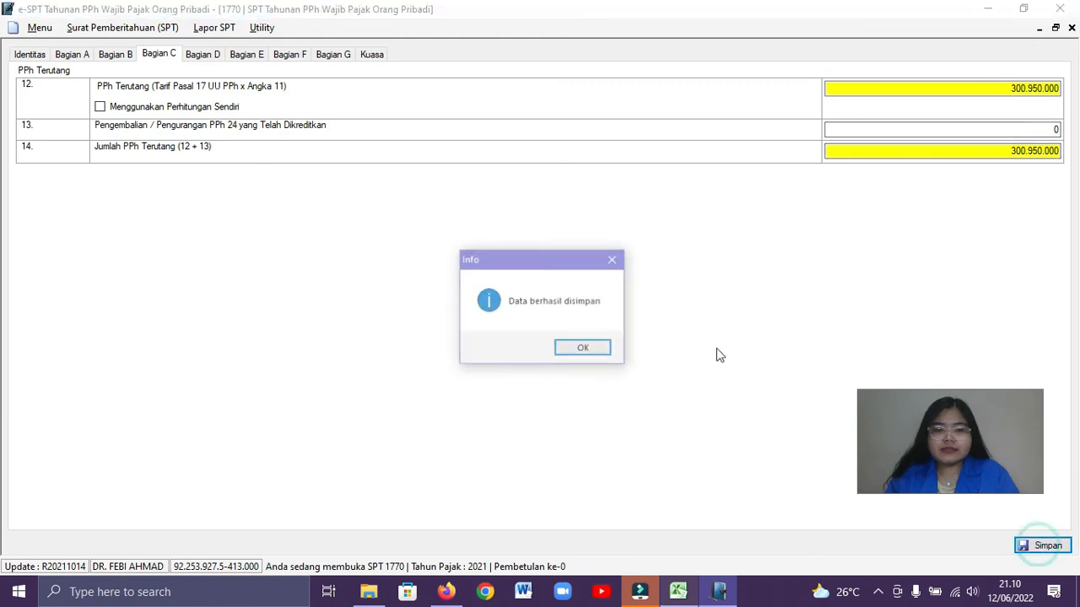
pyautogui.click(588, 349)
# Look up the self-paid PPh Pasal 25 in the Excel workbook, enter 15.000.000 as PPh Pasal 25 Bulanan in Bagian D and save it
pyautogui.click(211, 54)
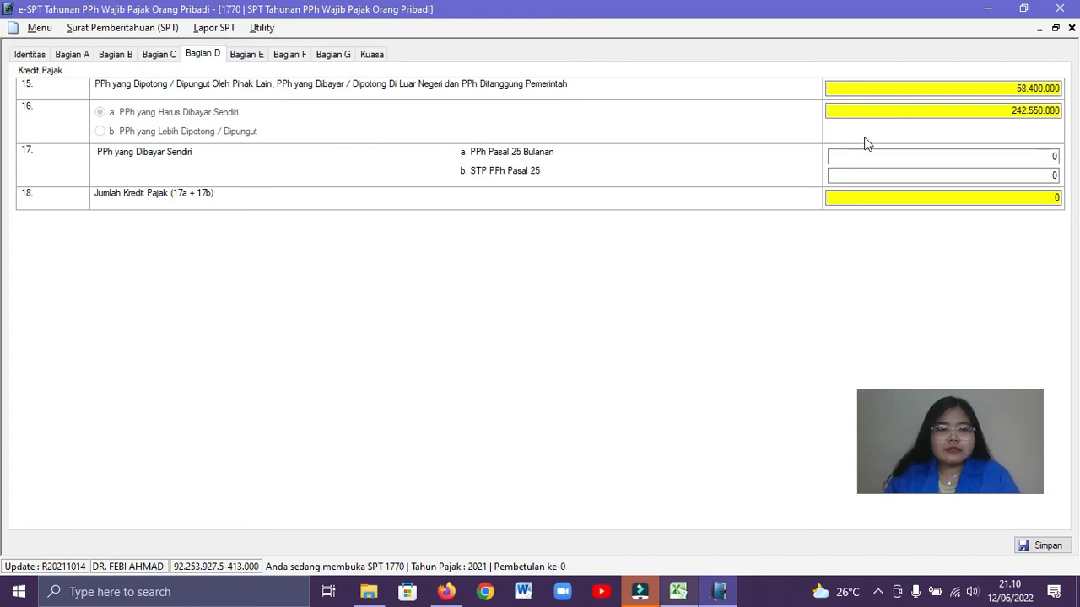
pyautogui.click(1017, 156)
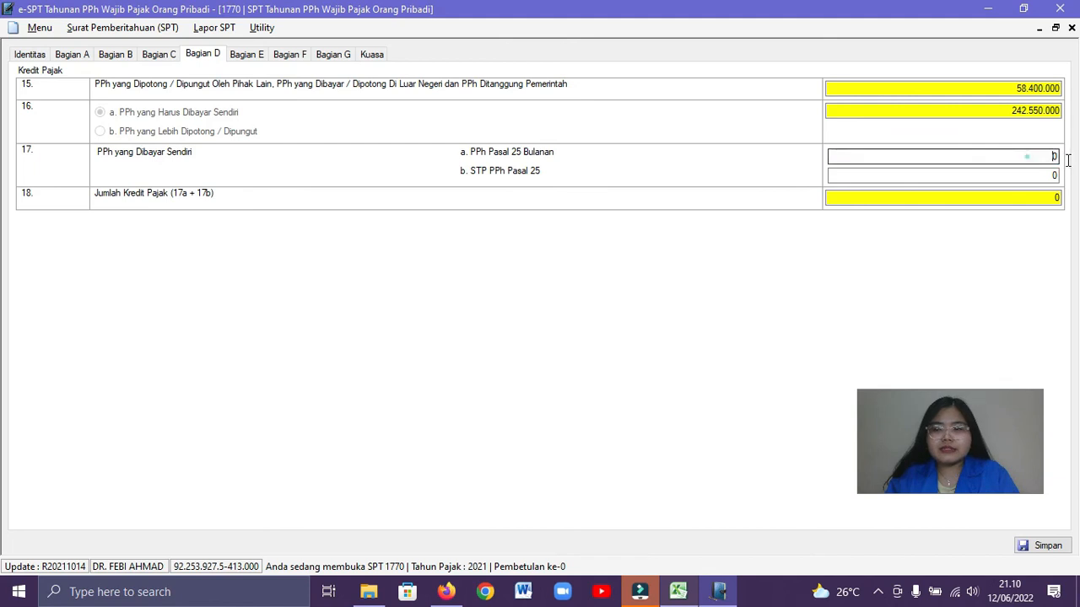
pyautogui.hotkey('alt', 'Tab')
pyautogui.click(512, 296)
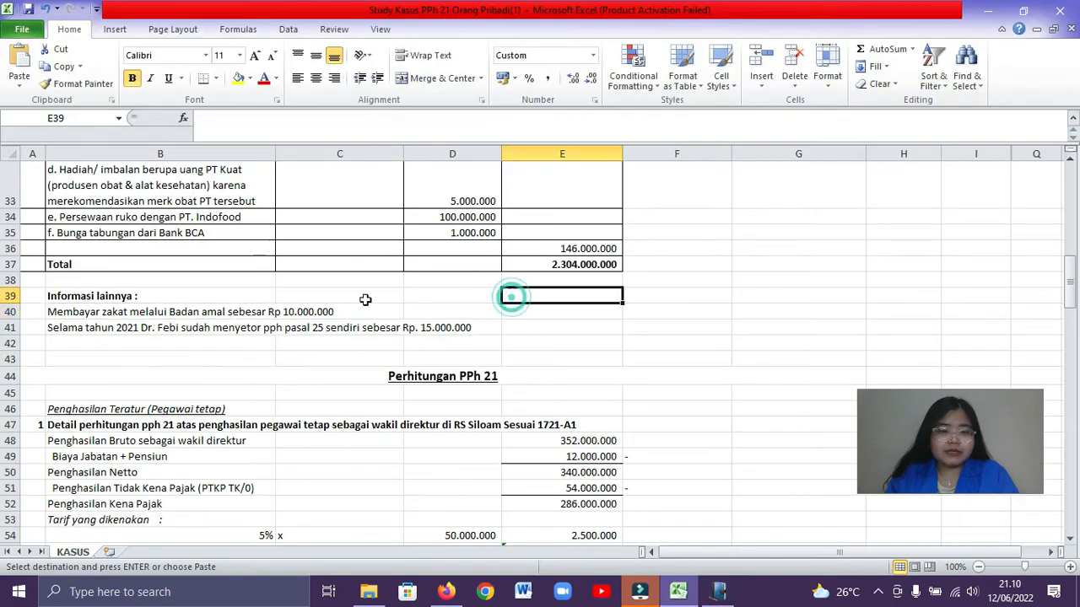
pyautogui.click(119, 334)
pyautogui.click(140, 346)
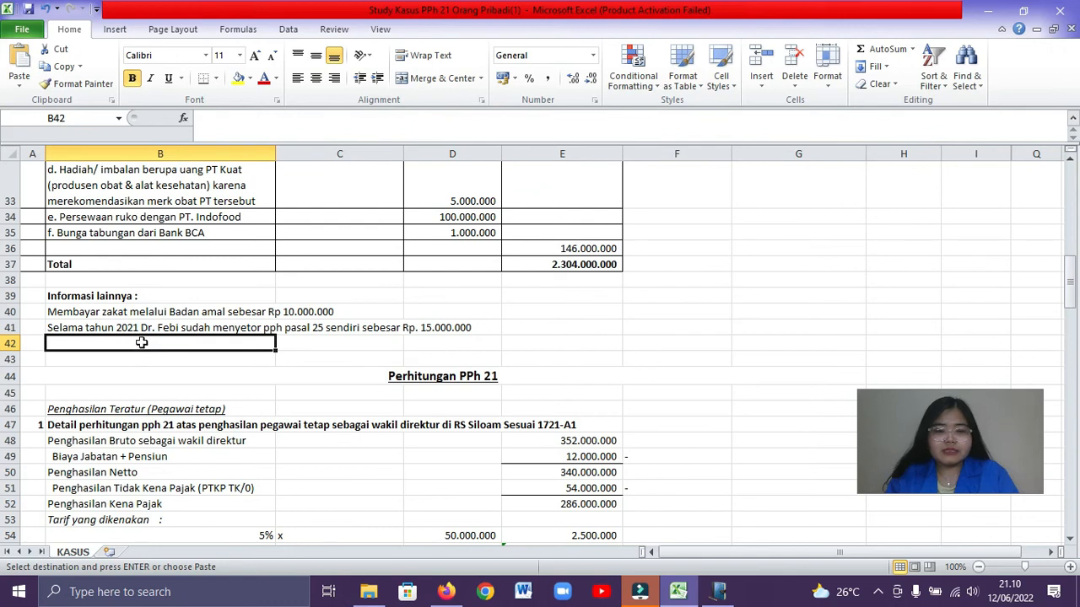
pyautogui.hotkey('alt', 'Tab')
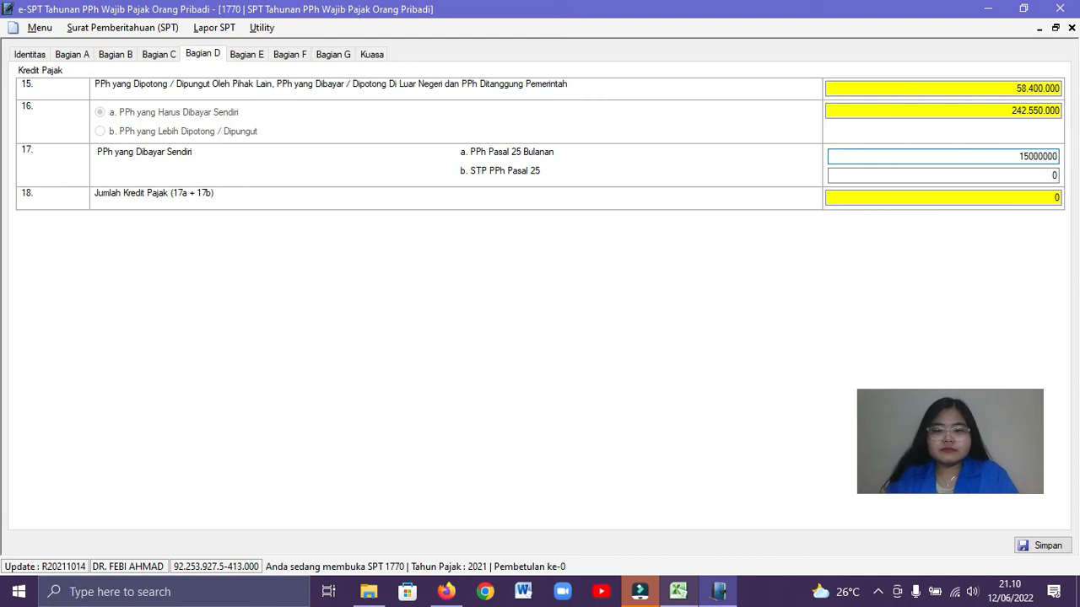
pyautogui.click(1030, 175)
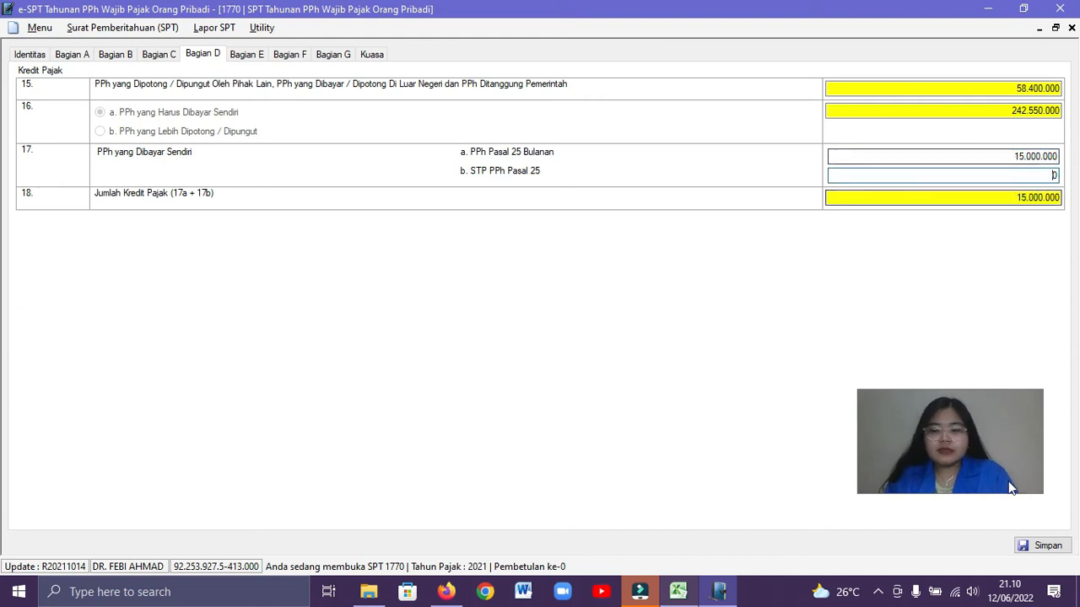
pyautogui.click(1034, 545)
pyautogui.click(607, 351)
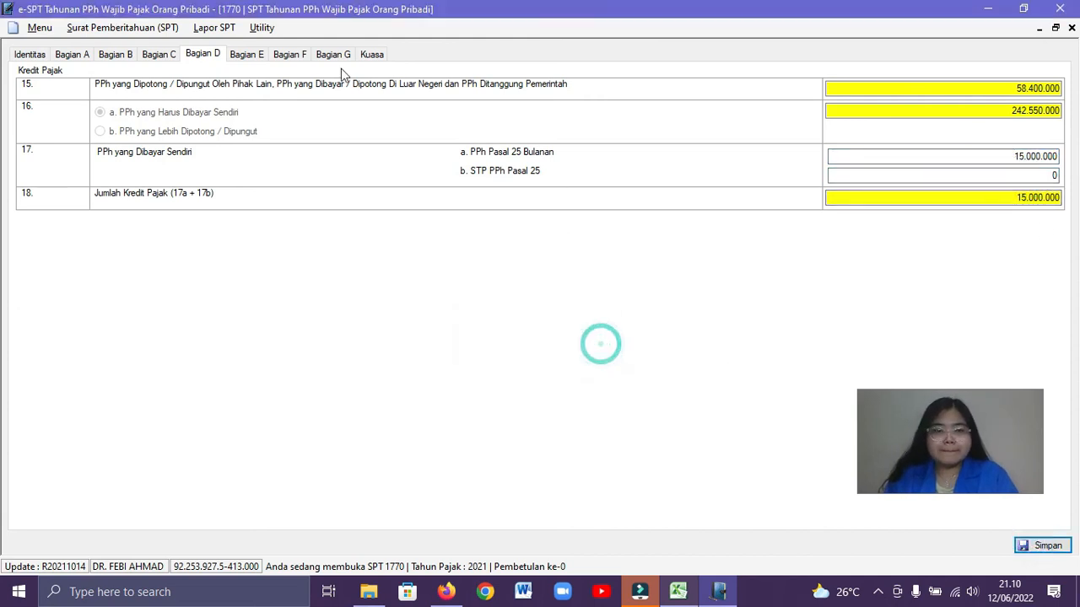
# Review the PPh Kurang / Lebih Bayar amount in Bagian E and save the section
pyautogui.click(245, 59)
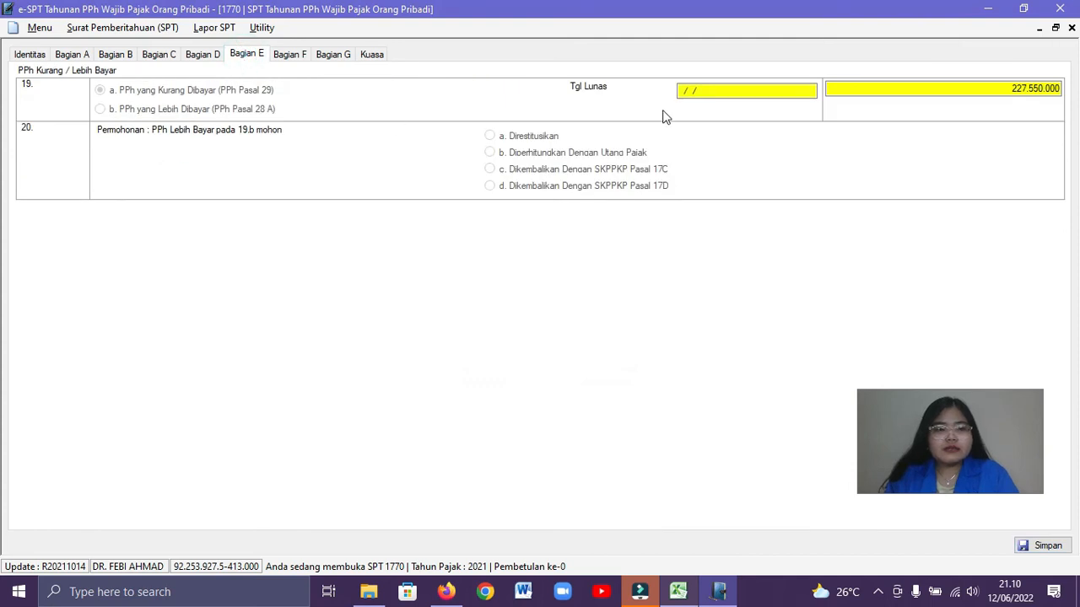
pyautogui.click(839, 93)
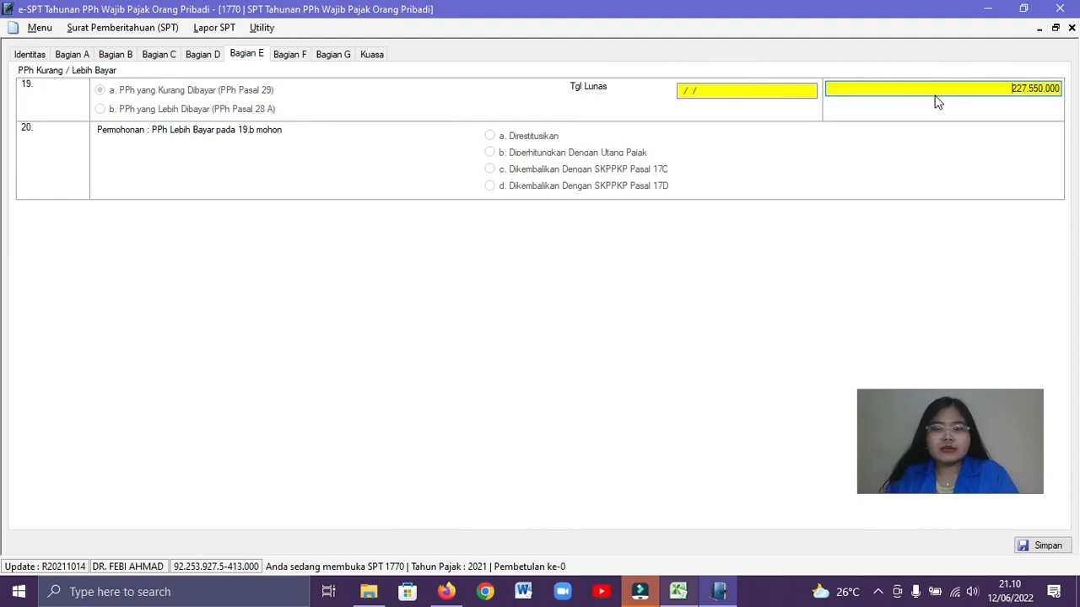
pyautogui.click(286, 57)
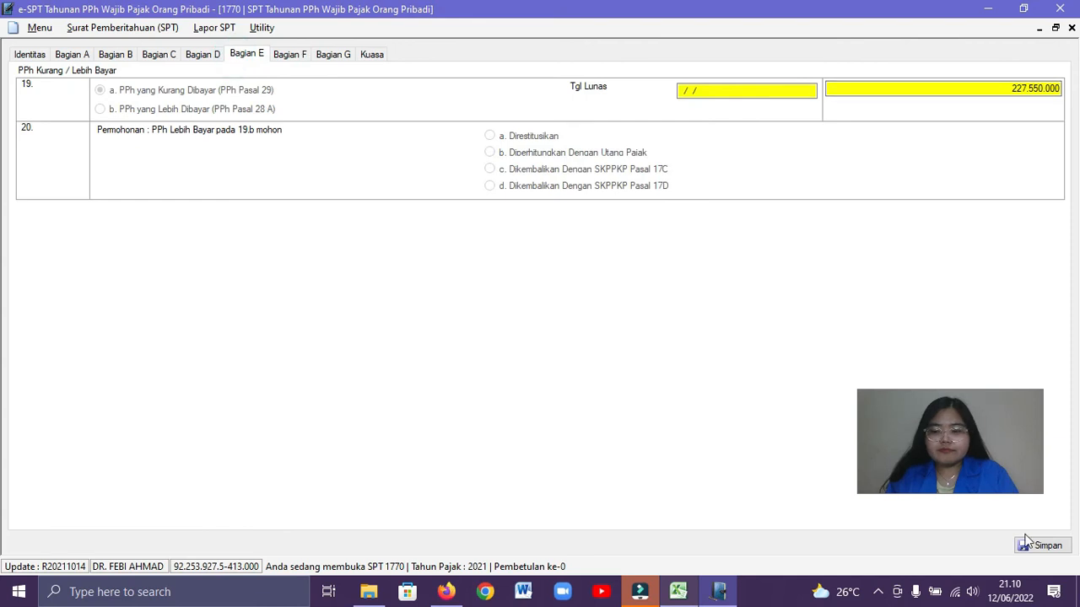
pyautogui.click(1031, 546)
pyautogui.click(585, 349)
# Base next year's PPh Pasal 25 installment on 1/12 x Jumlah Pada Angka 13 in Bagian F and save it
pyautogui.click(283, 54)
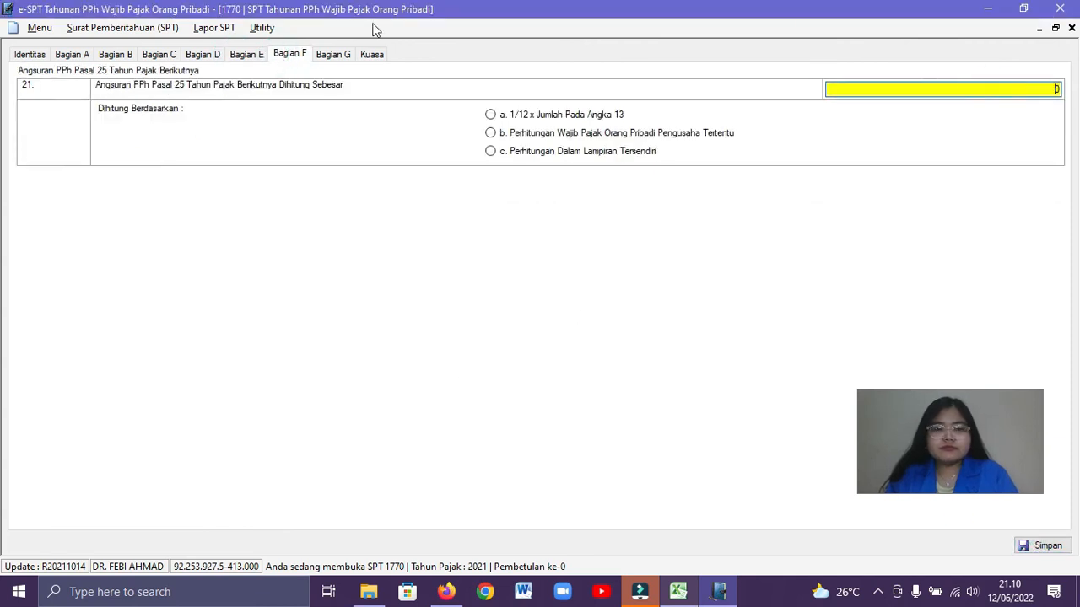
pyautogui.click(249, 59)
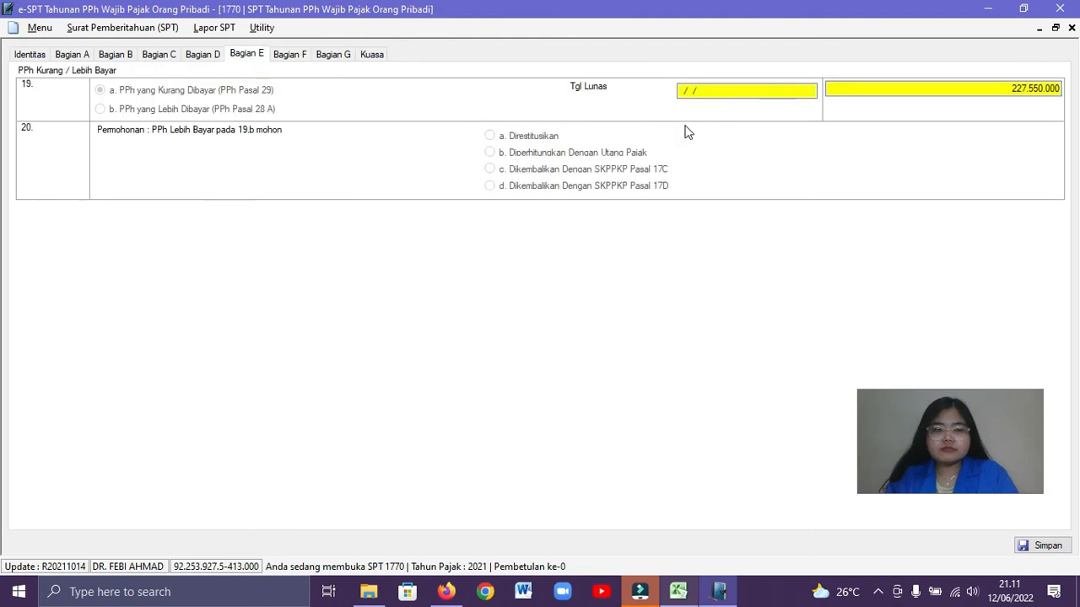
pyautogui.click(283, 55)
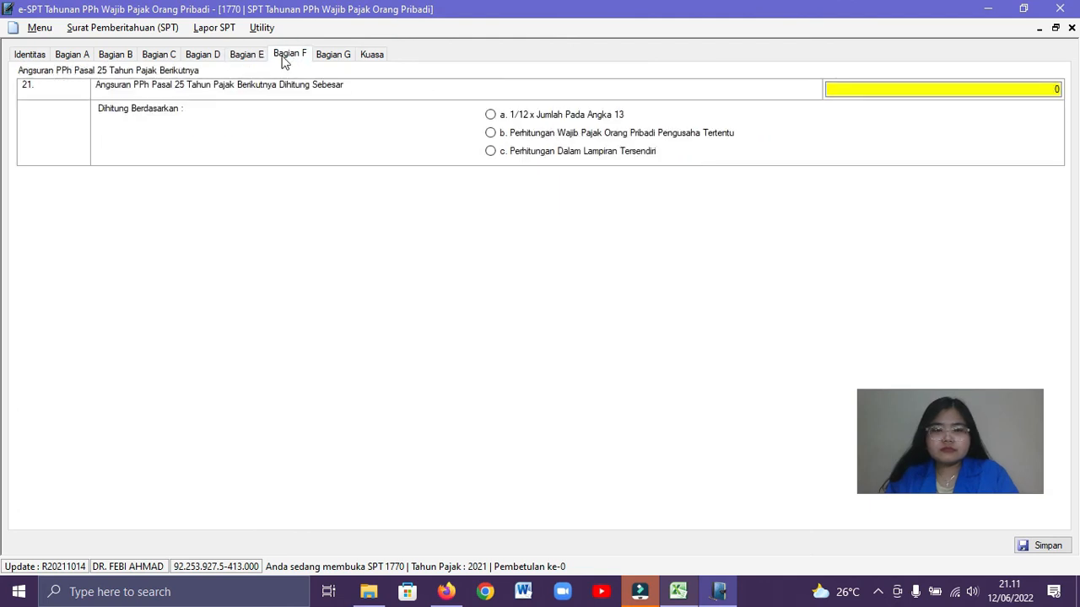
pyautogui.click(491, 116)
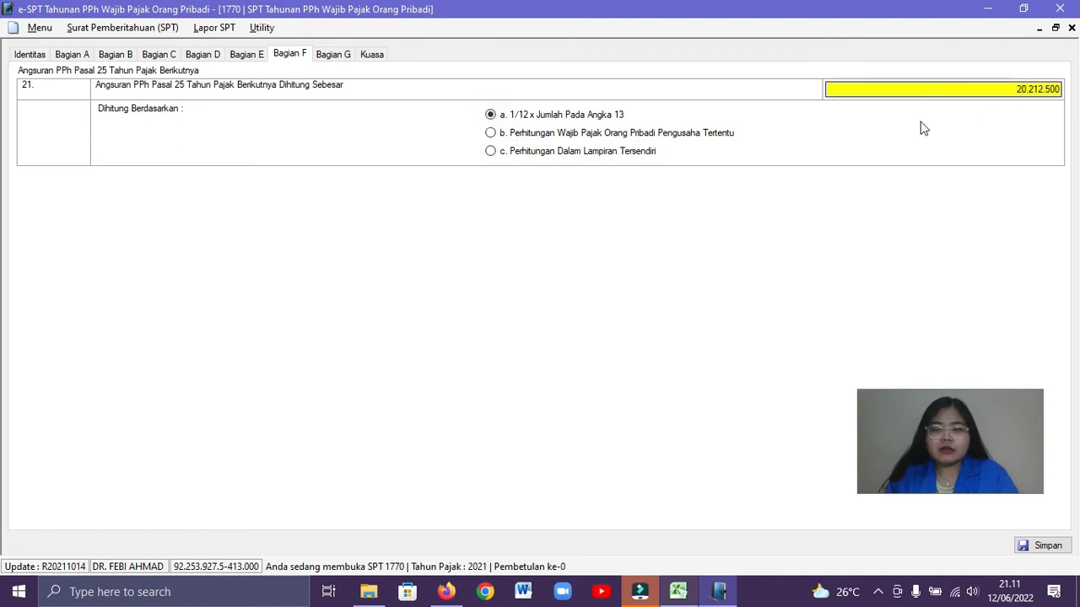
pyautogui.click(1043, 545)
pyautogui.click(585, 351)
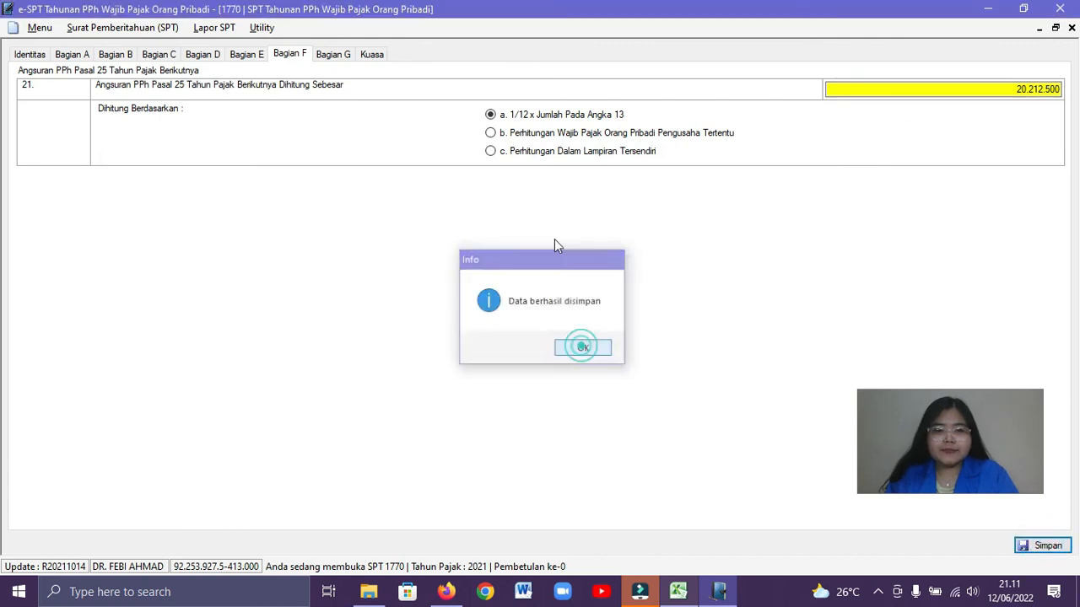
# Mark SSP Lembar ke-3 PPh Pasal 29 and Neraca dan Lap. Laba Rugi / Rekapitulasi as attachments in Bagian G and save it
pyautogui.click(333, 54)
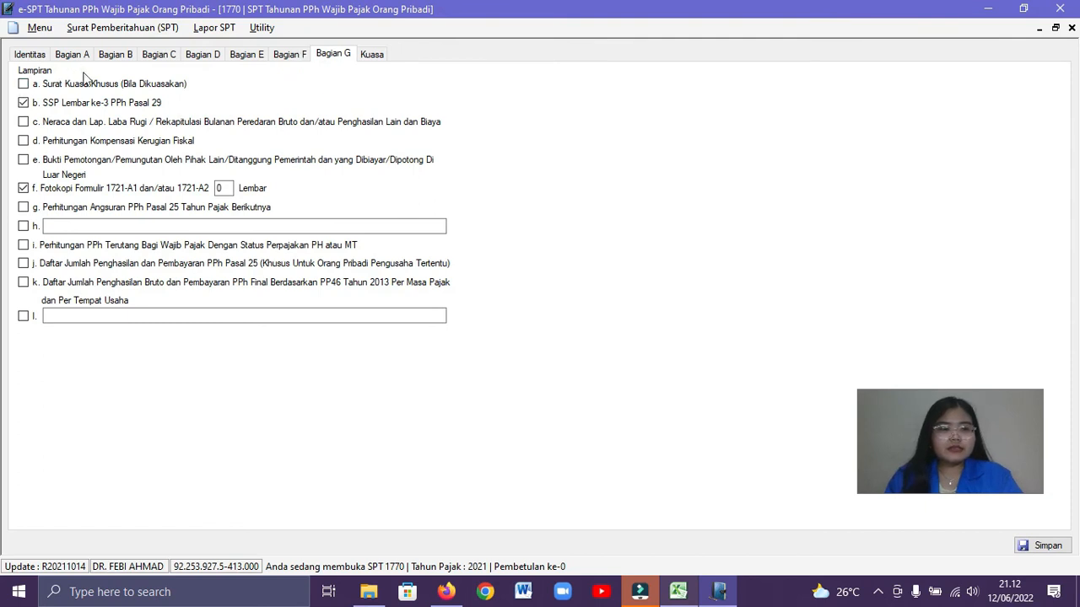
pyautogui.click(24, 122)
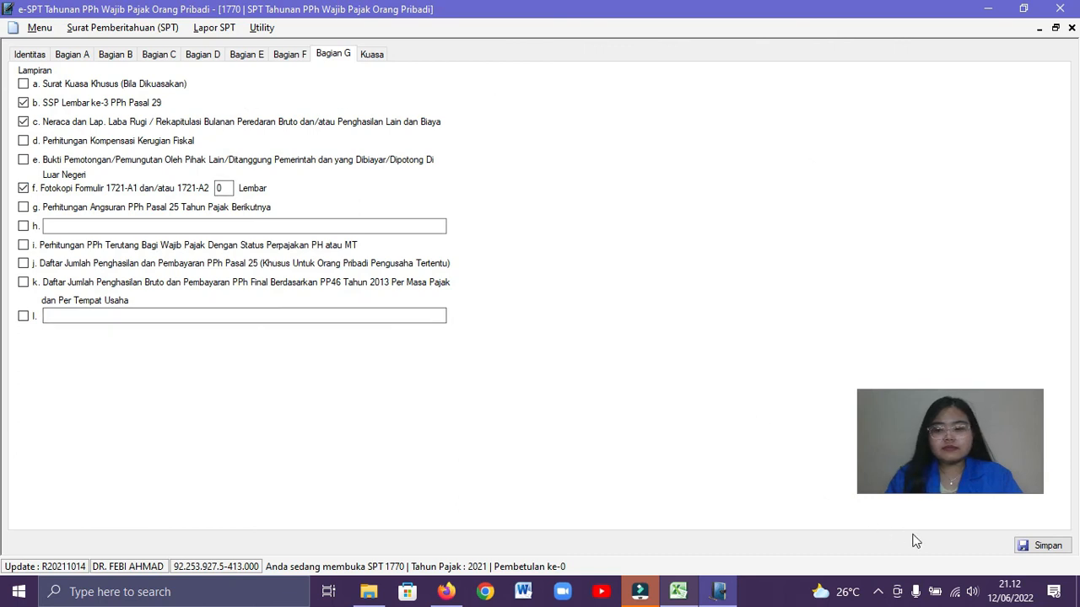
pyautogui.click(1043, 548)
pyautogui.click(615, 349)
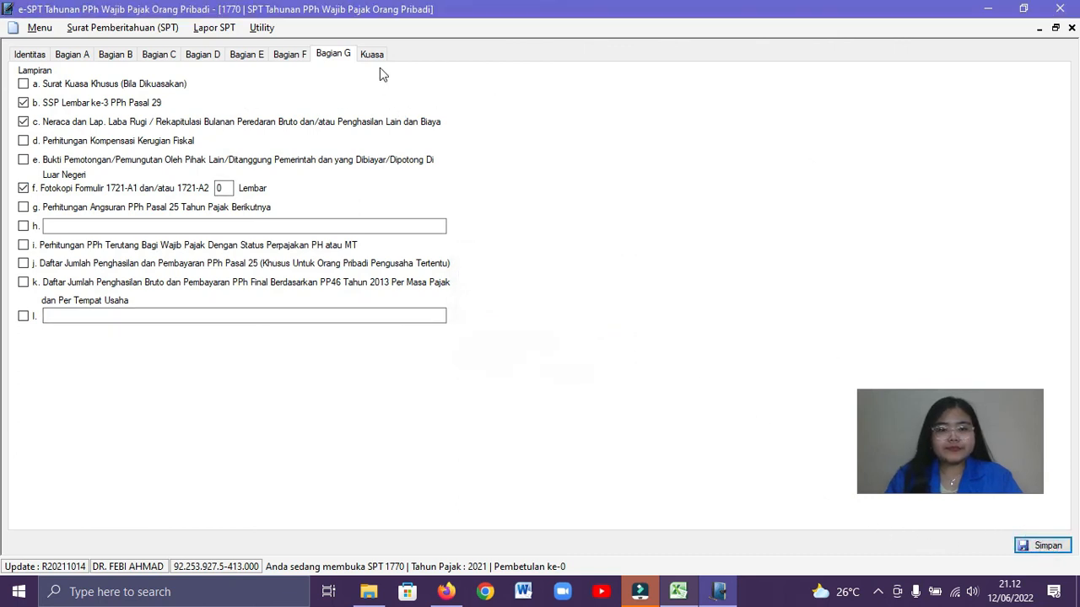
# Declare the return as Wajib Pajak dated 30/03/2022 in the Kuasa section, save it, and close the Induk and Lampiran I forms
pyautogui.click(373, 55)
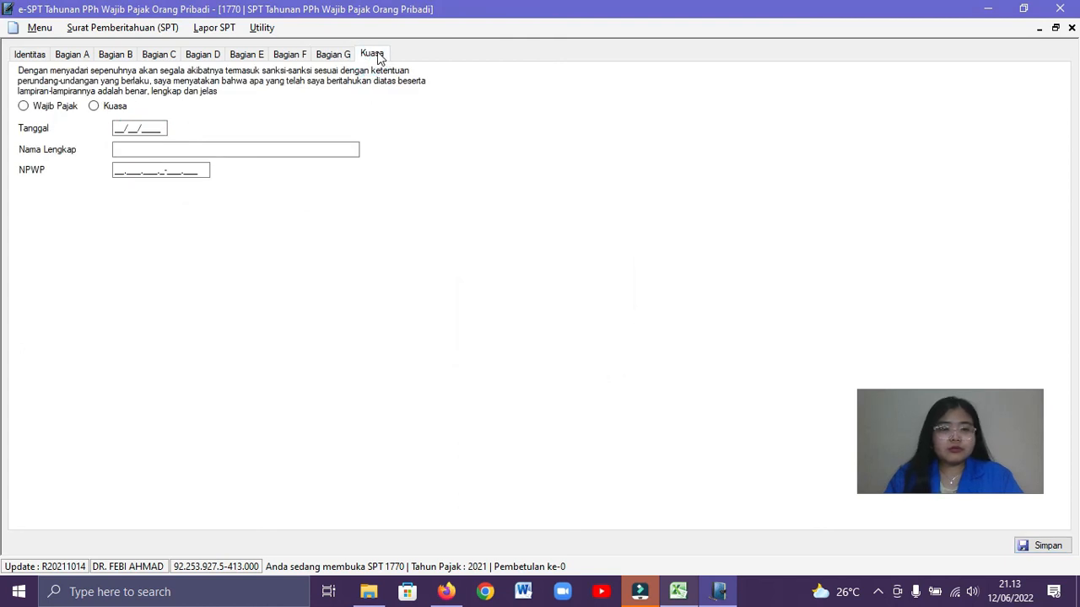
pyautogui.click(59, 111)
pyautogui.click(119, 127)
pyautogui.click(115, 128)
pyautogui.click(117, 127)
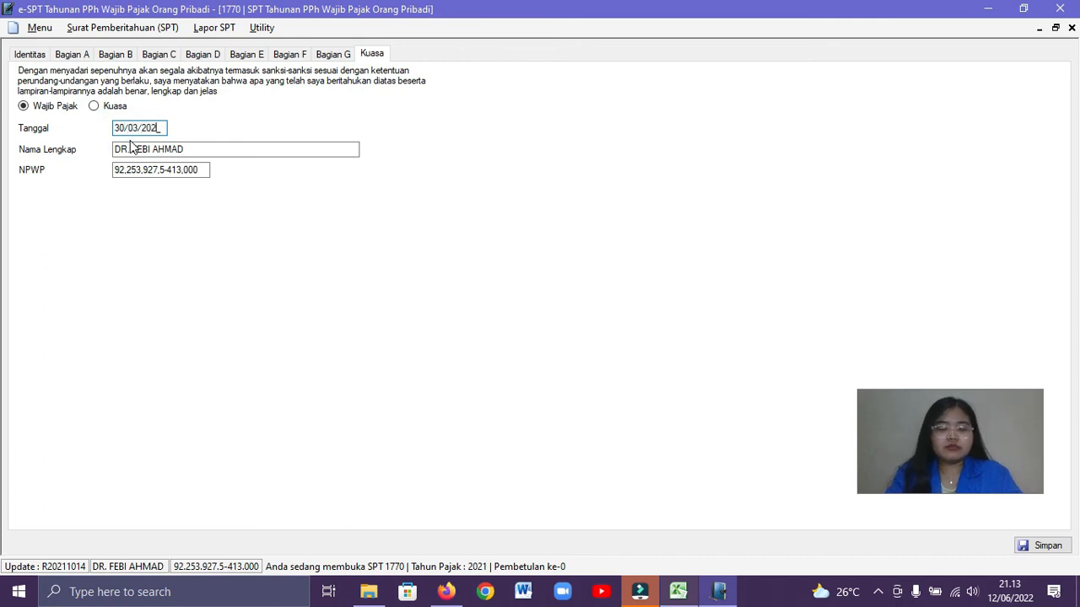
pyautogui.click(198, 148)
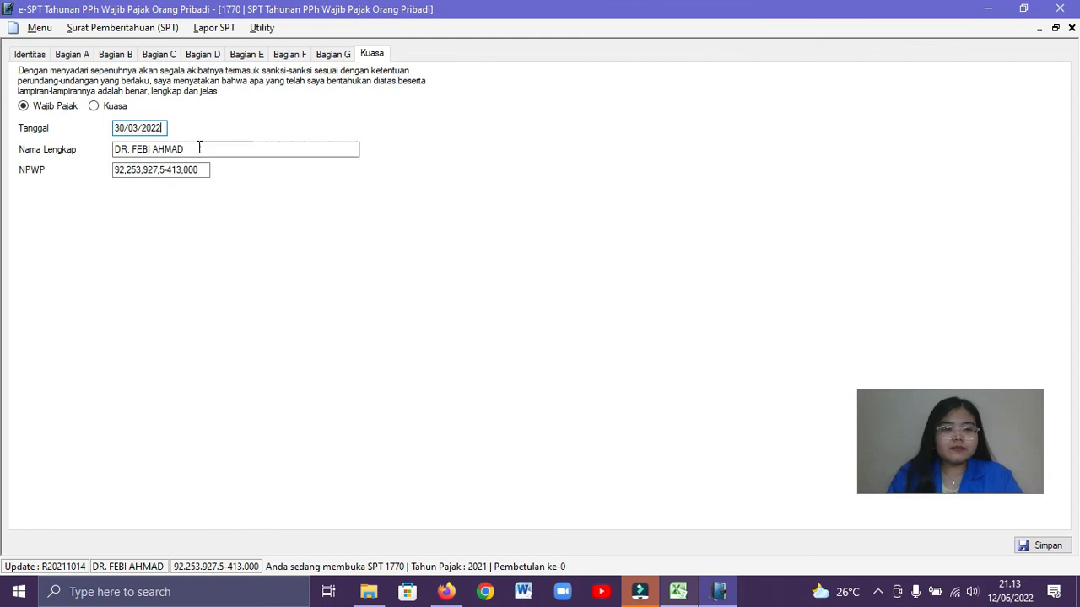
pyautogui.click(1039, 545)
pyautogui.click(577, 353)
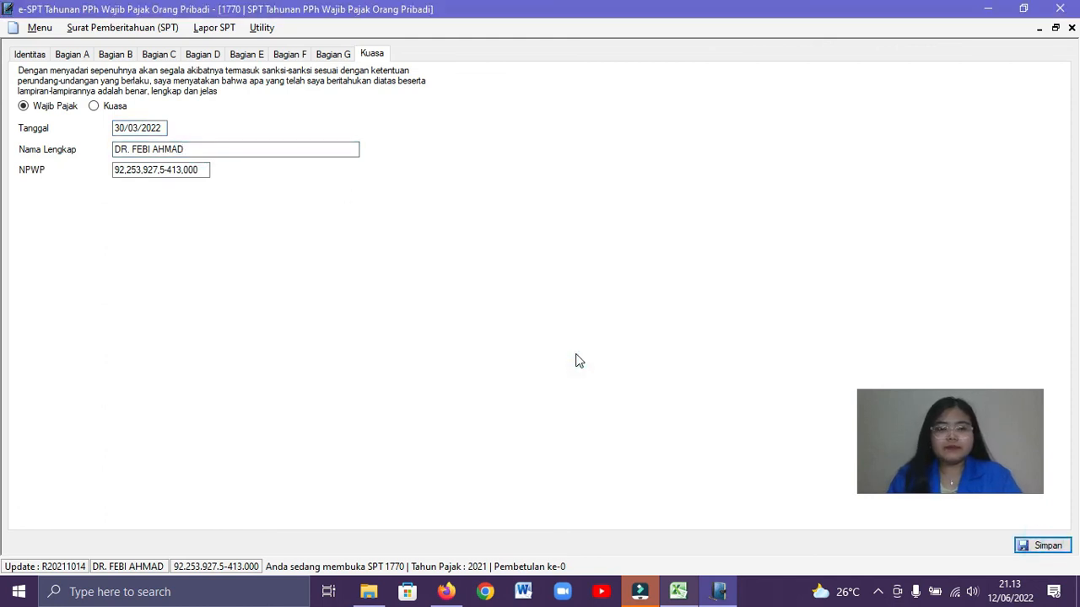
pyautogui.click(1072, 27)
pyautogui.click(1072, 27)
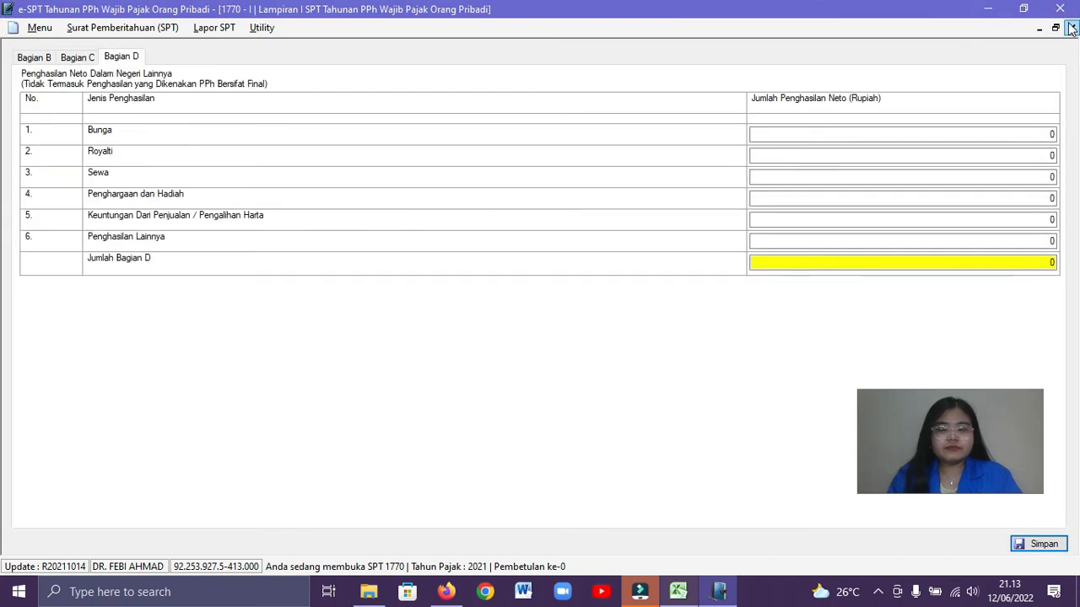
# Examine the blank SSP entry form for the PPh Pasal 29 settlement and close it and the SSP list without recording anything
pyautogui.click(183, 32)
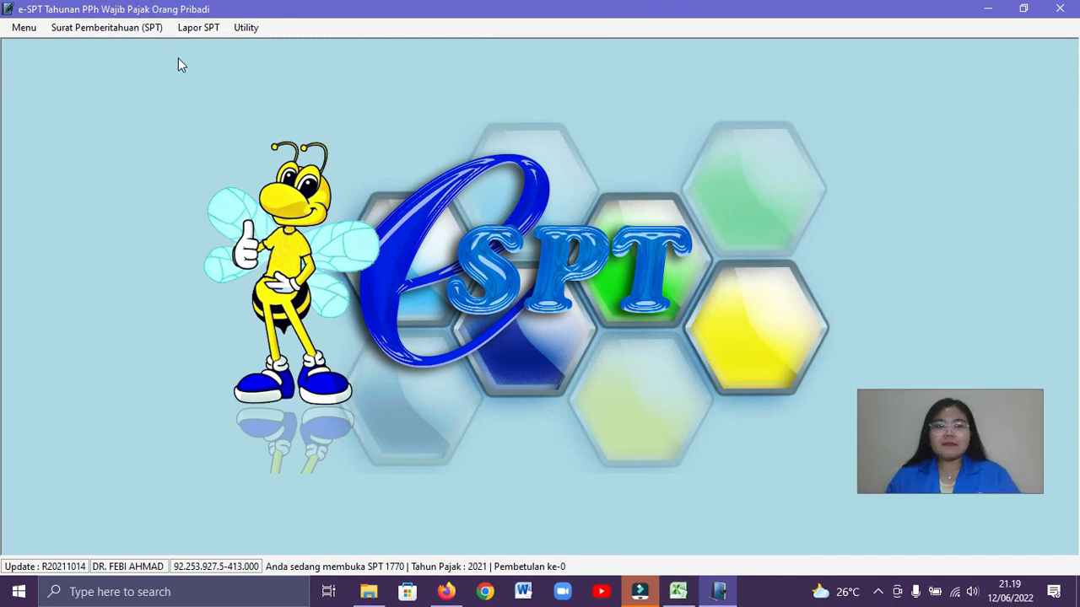
pyautogui.click(194, 33)
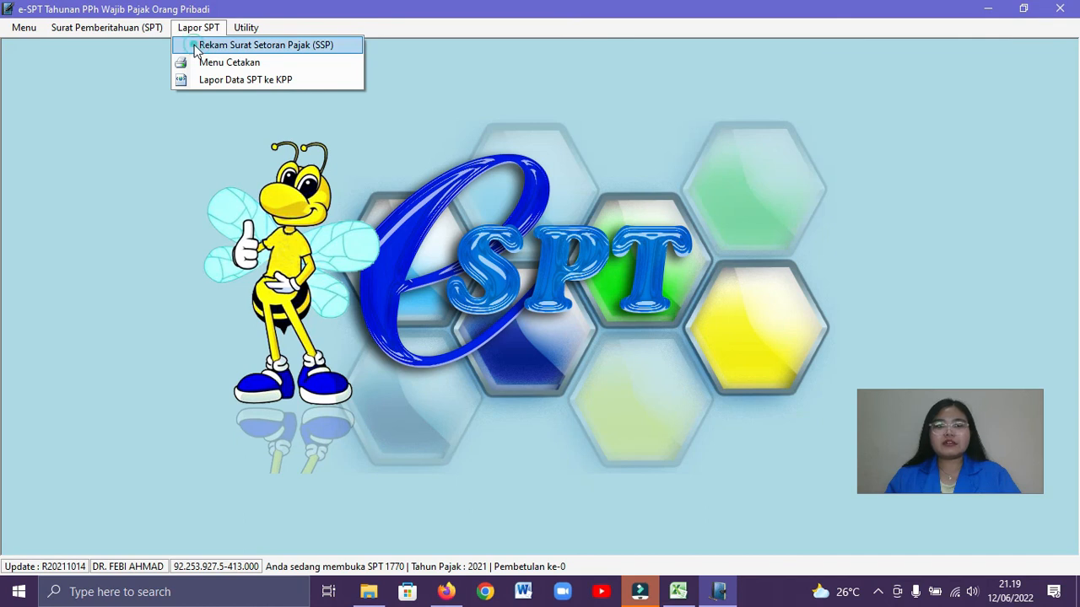
pyautogui.click(195, 46)
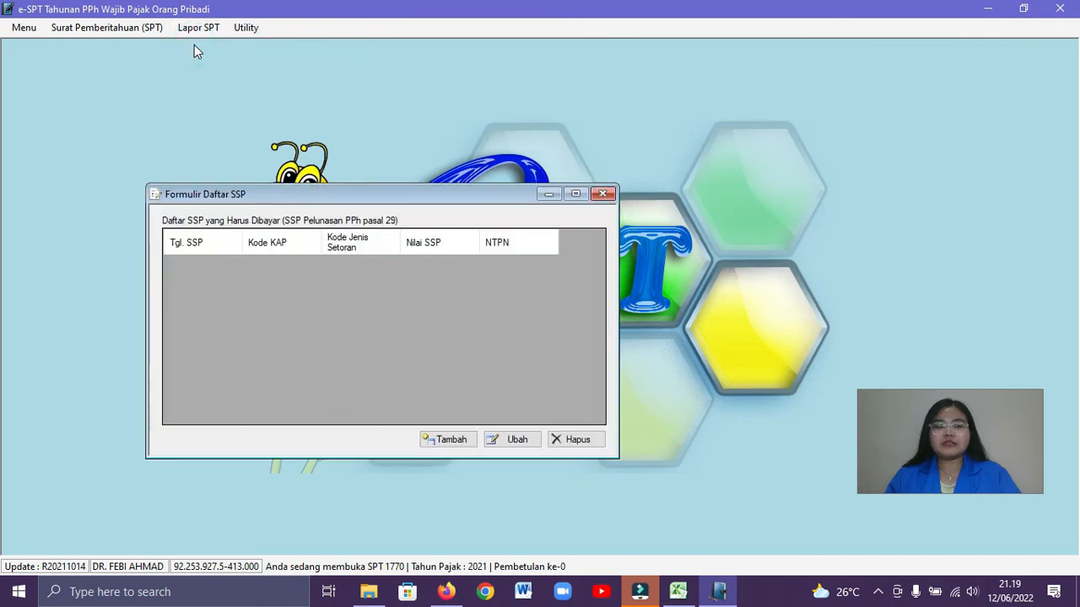
pyautogui.click(444, 441)
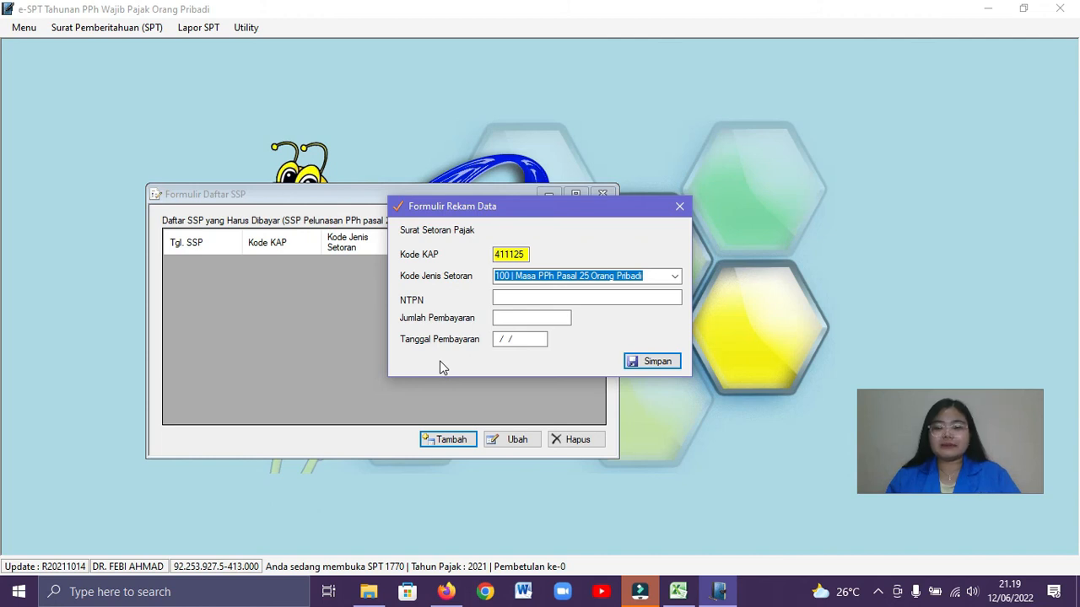
pyautogui.click(680, 208)
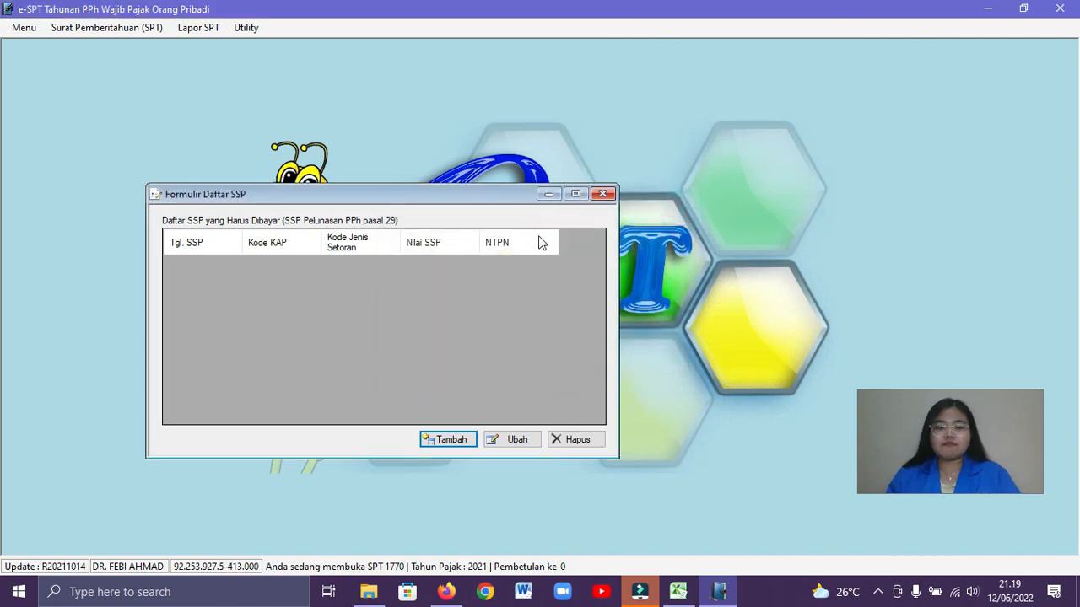
pyautogui.click(604, 196)
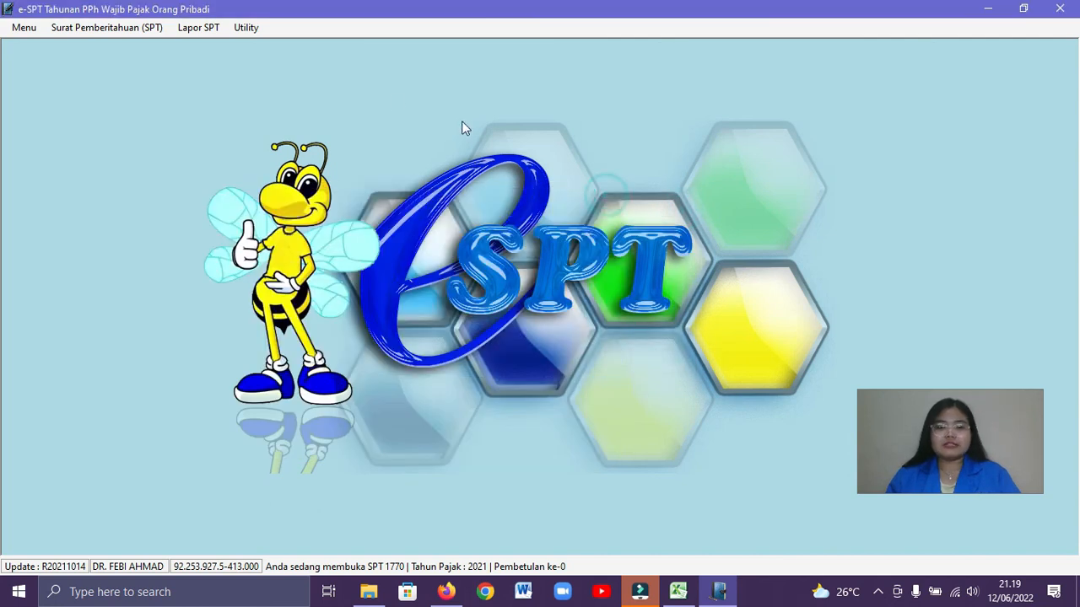
# Show the print preview of the 2021 SPT 1770 Induk form in a maximized window at 100% zoom
pyautogui.click(198, 27)
pyautogui.click(215, 63)
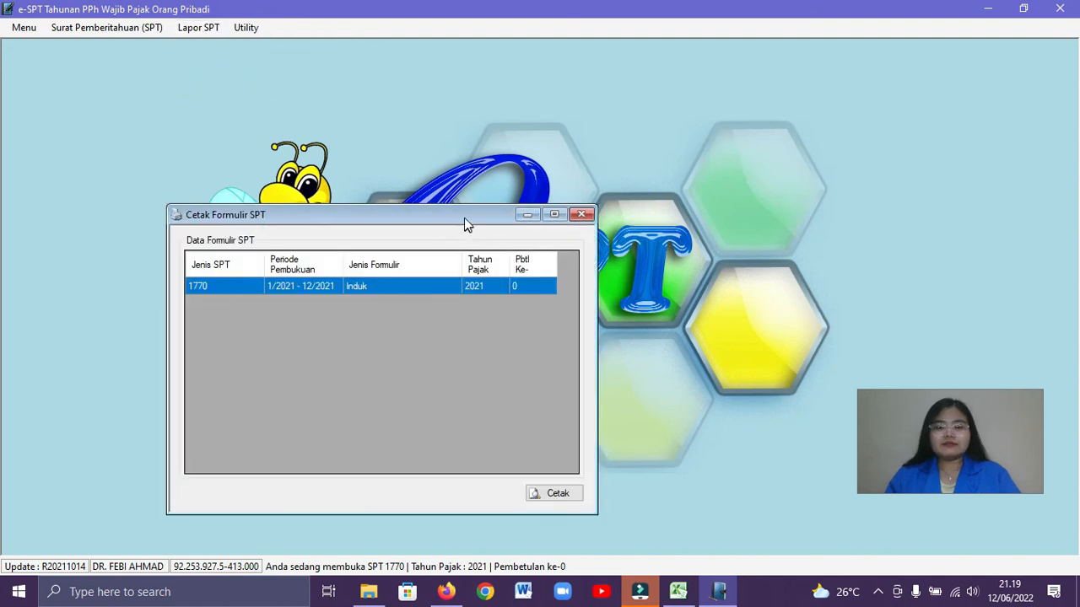
pyautogui.moveTo(464, 217); pyautogui.dragTo(510, 101)
pyautogui.click(599, 377)
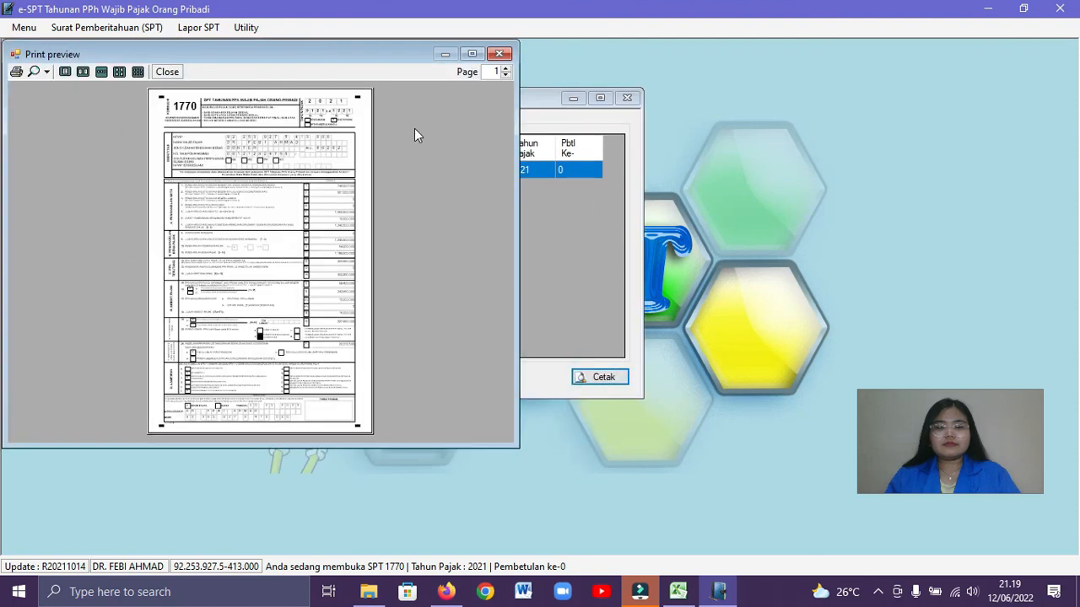
pyautogui.click(471, 54)
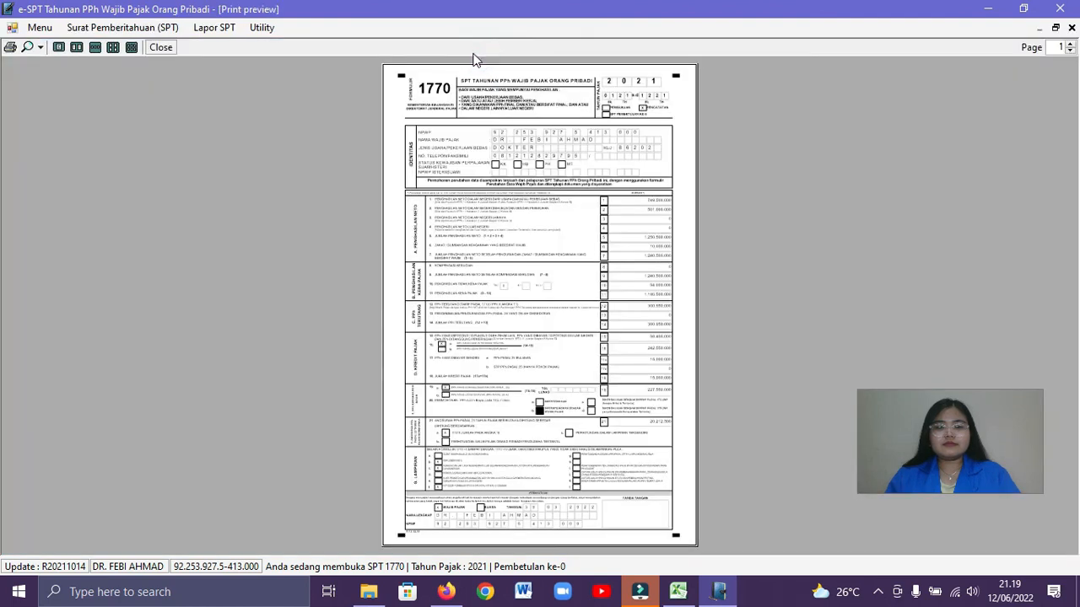
pyautogui.click(30, 44)
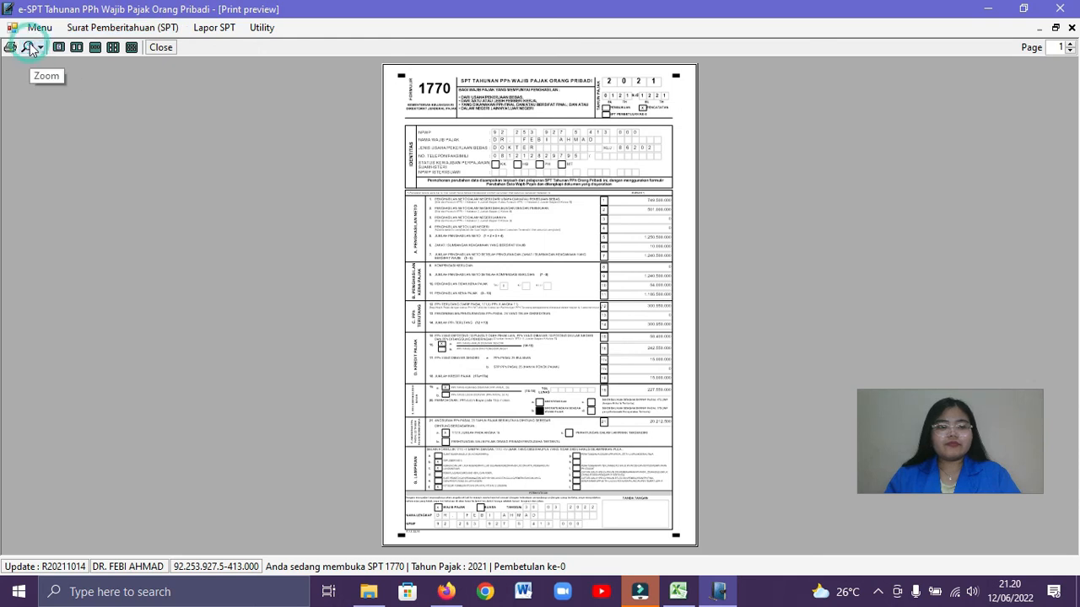
pyautogui.click(39, 47)
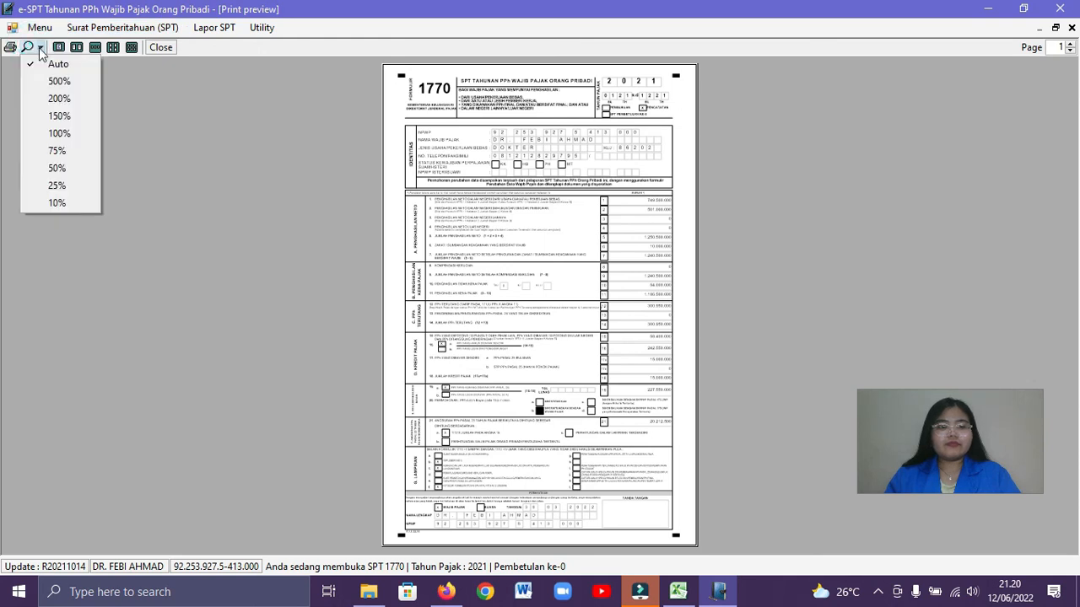
pyautogui.click(63, 132)
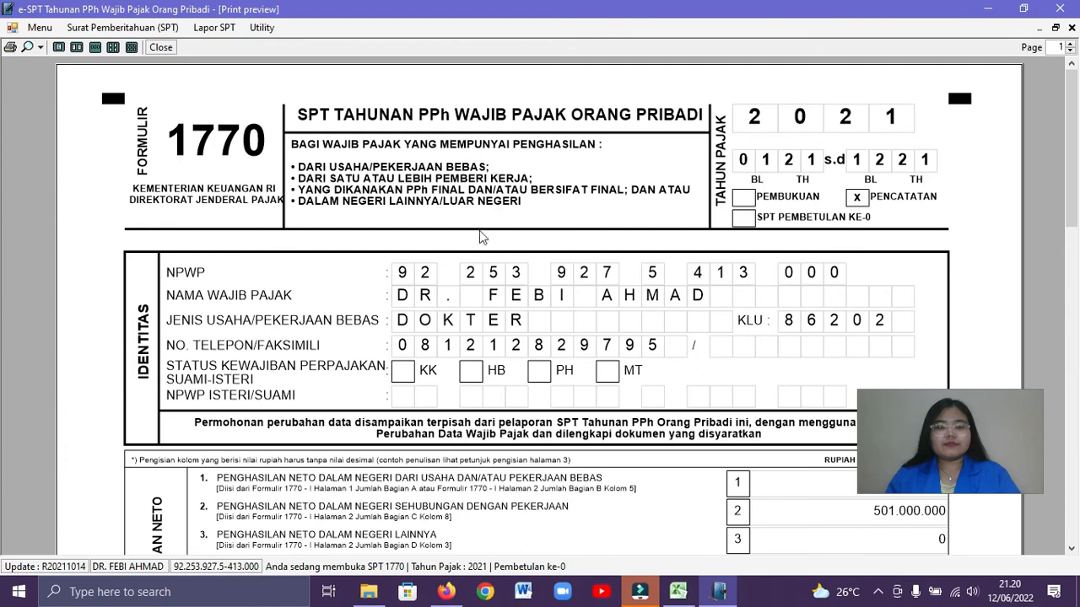
# Review the previewed 1770 form from the identity section through the tax calculation, attachments and declaration
pyautogui.moveTo(1071, 189); pyautogui.dragTo(1064, 471)
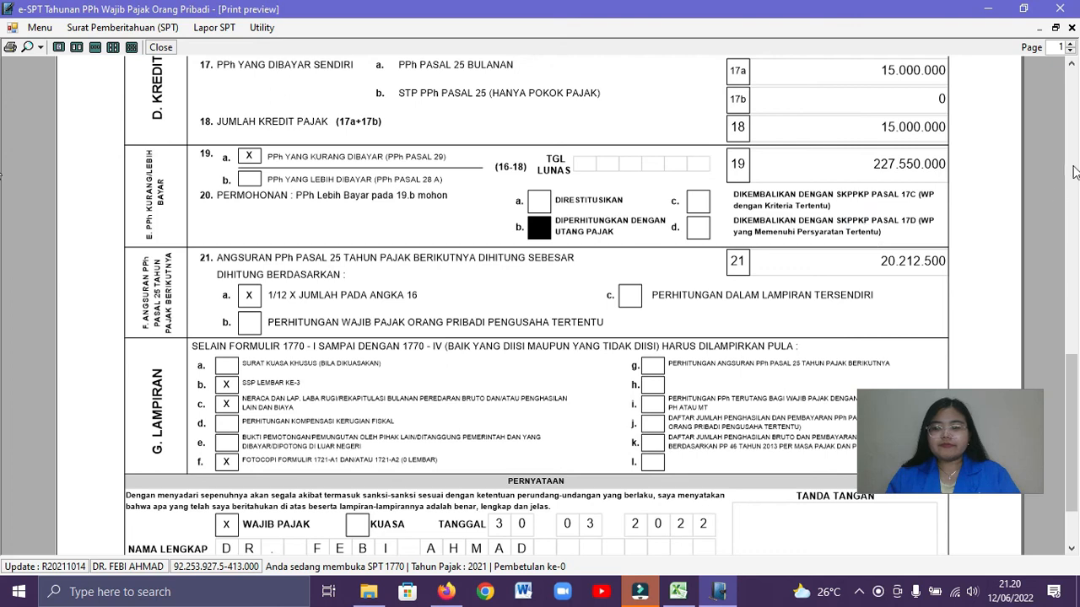
pyautogui.scroll(7, 1071, 215)
pyautogui.moveTo(1072, 215); pyautogui.dragTo(1070, 118)
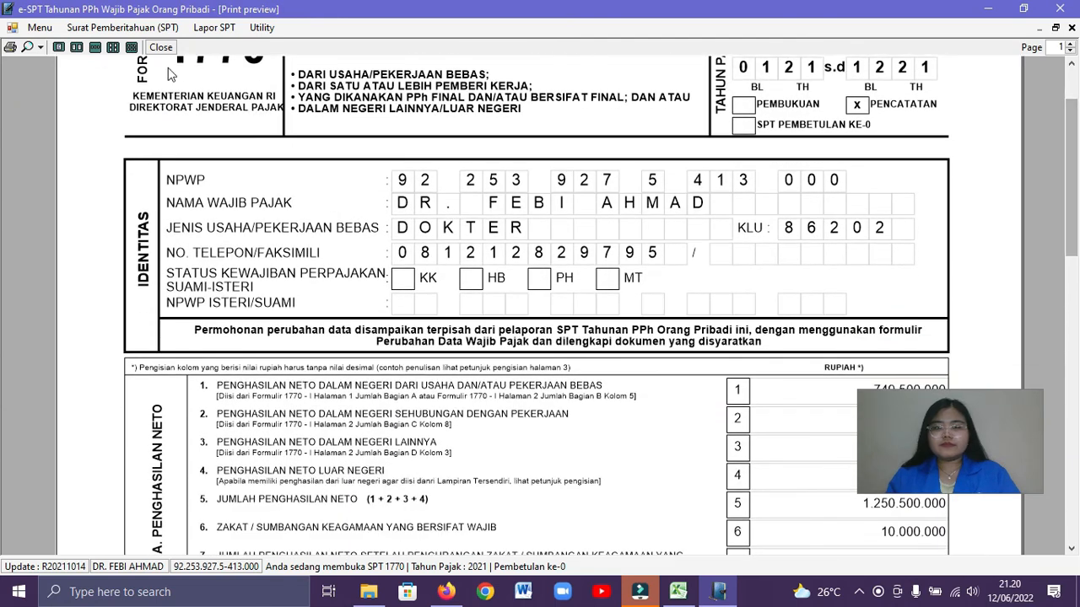
# Send all of the previewed 1770 form to Microsoft Print to PDF as one copy
pyautogui.click(12, 48)
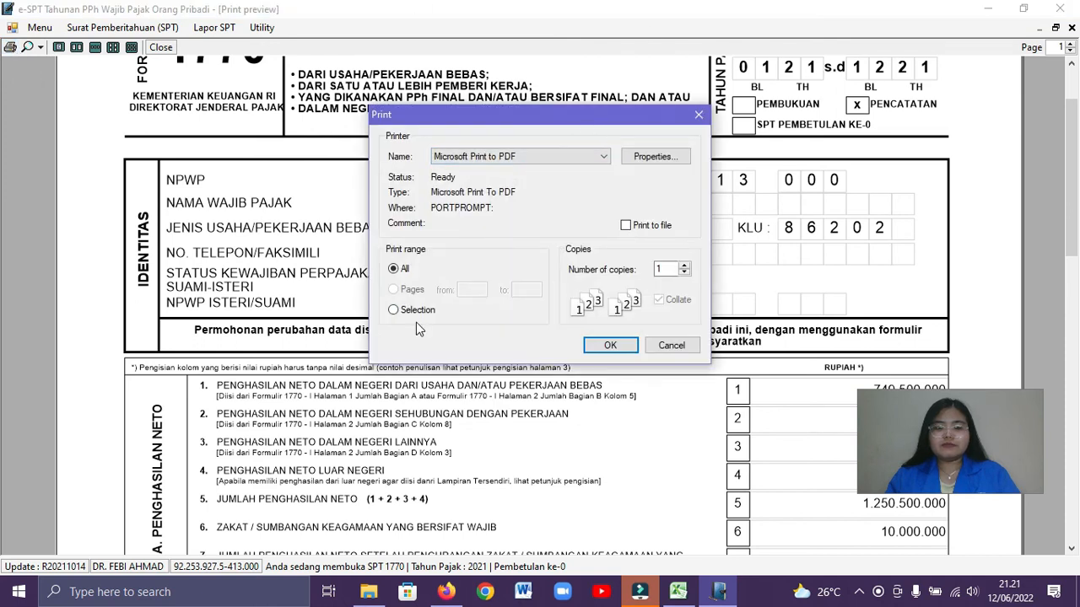
pyautogui.click(699, 116)
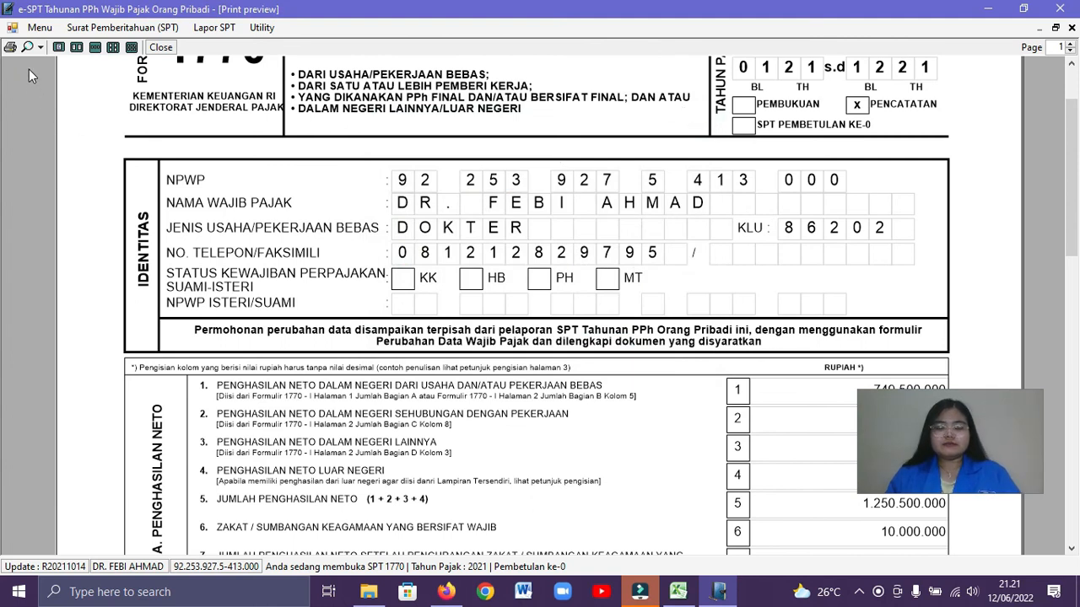
pyautogui.scroll(2, 2, 95)
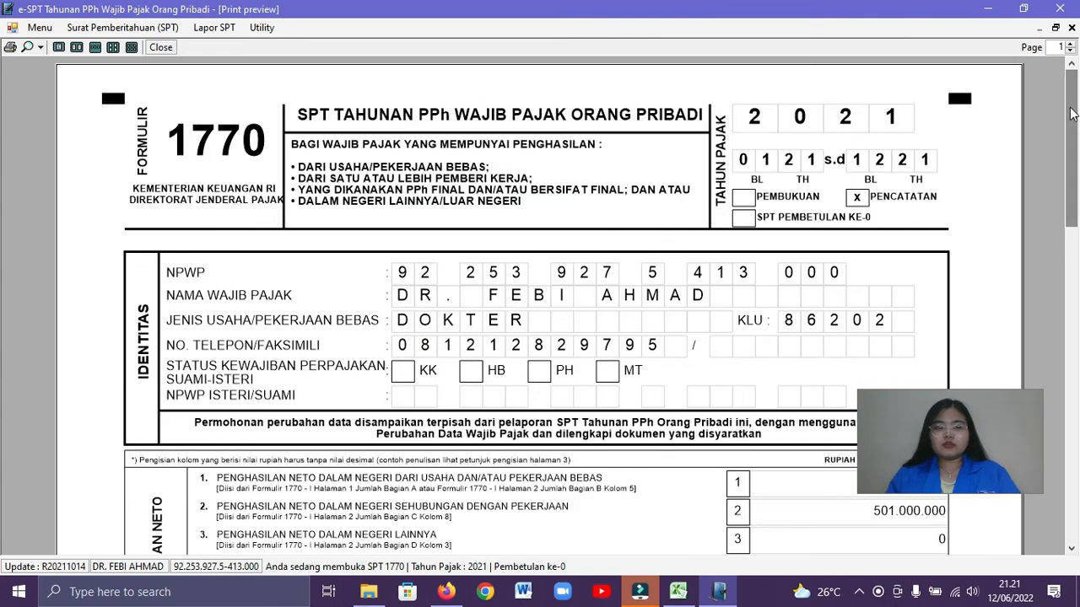
pyautogui.click(10, 49)
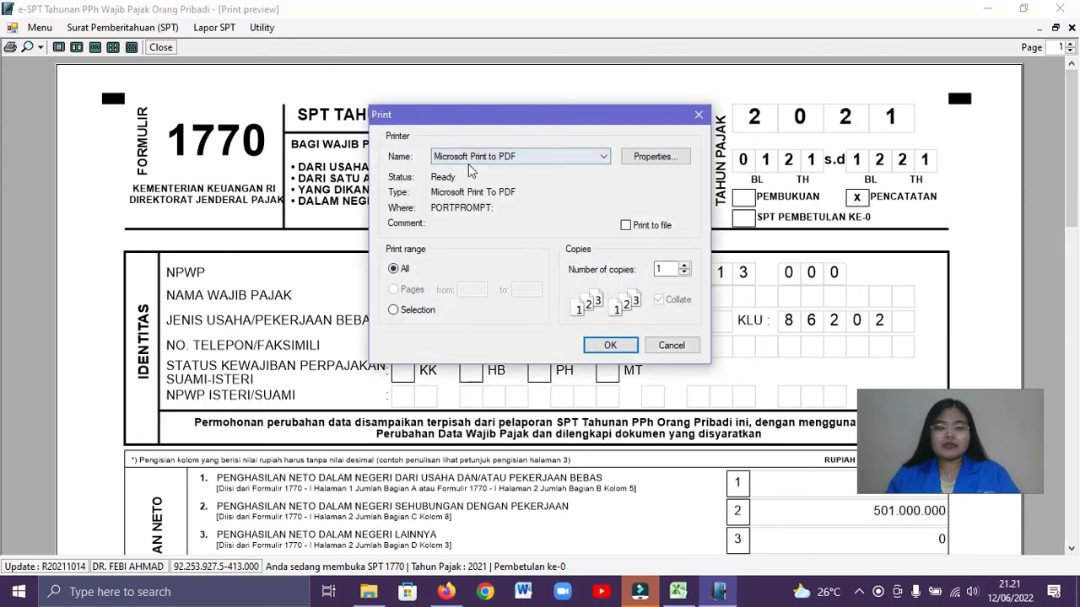
pyautogui.click(610, 345)
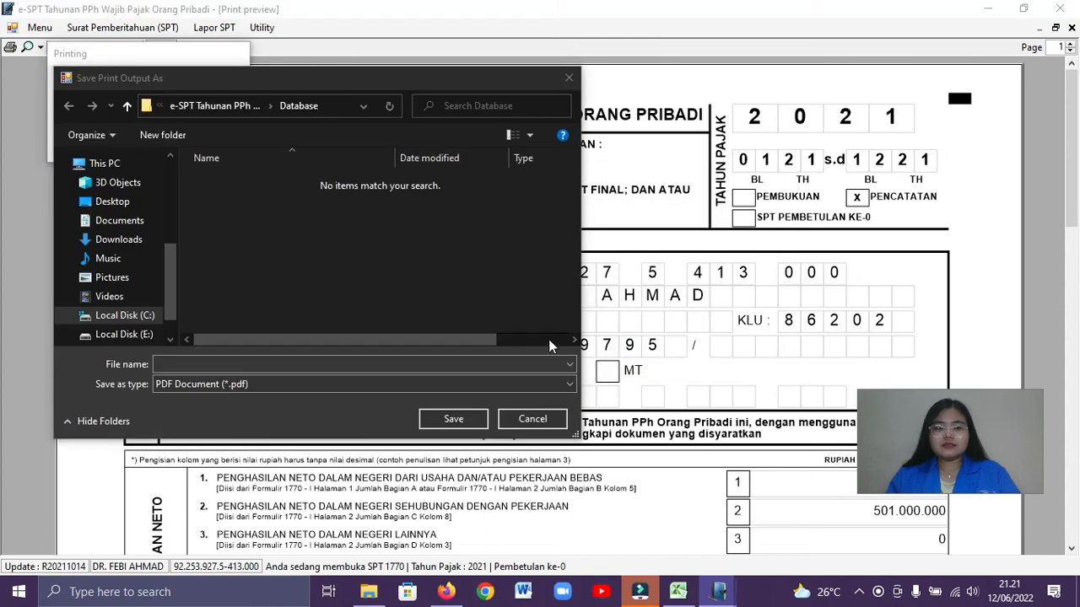
# Save the PDF output in Documents as "SPT PPh th 2021" and close the print preview and form list
pyautogui.click(170, 364)
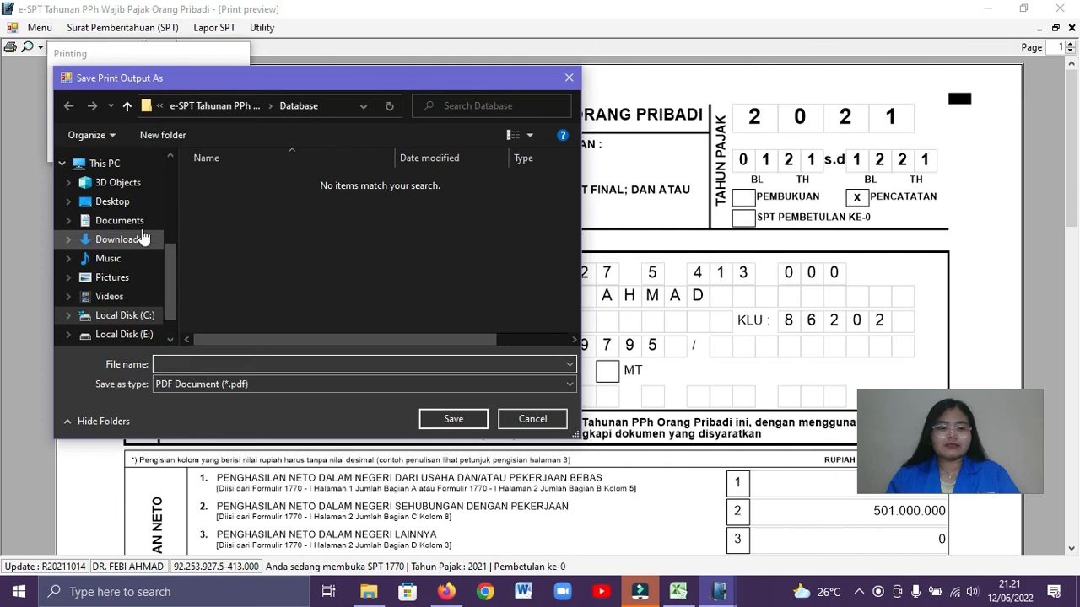
pyautogui.click(126, 221)
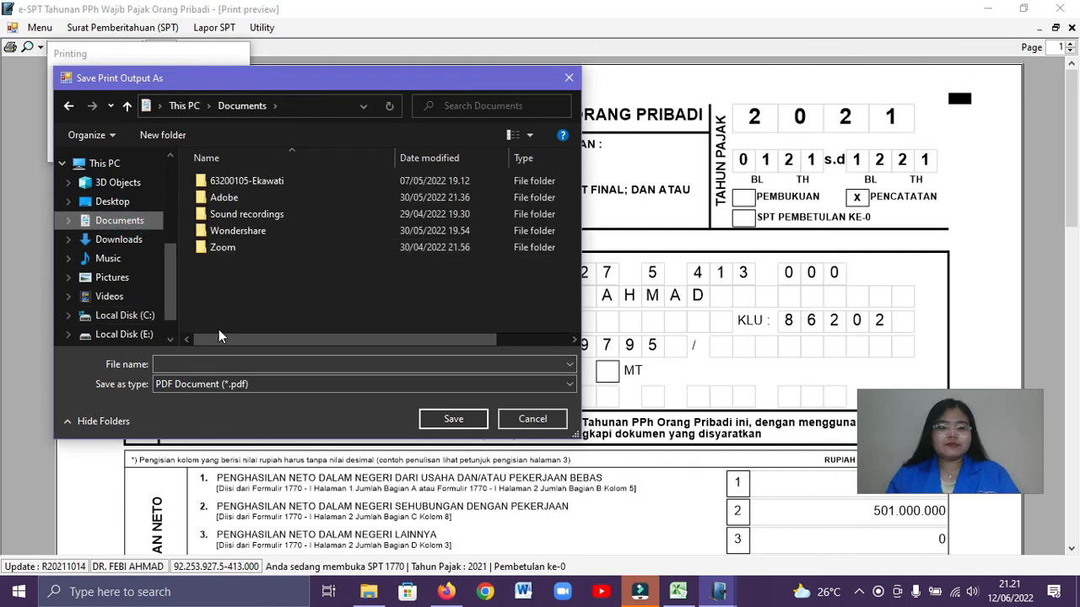
pyautogui.write('SPT')
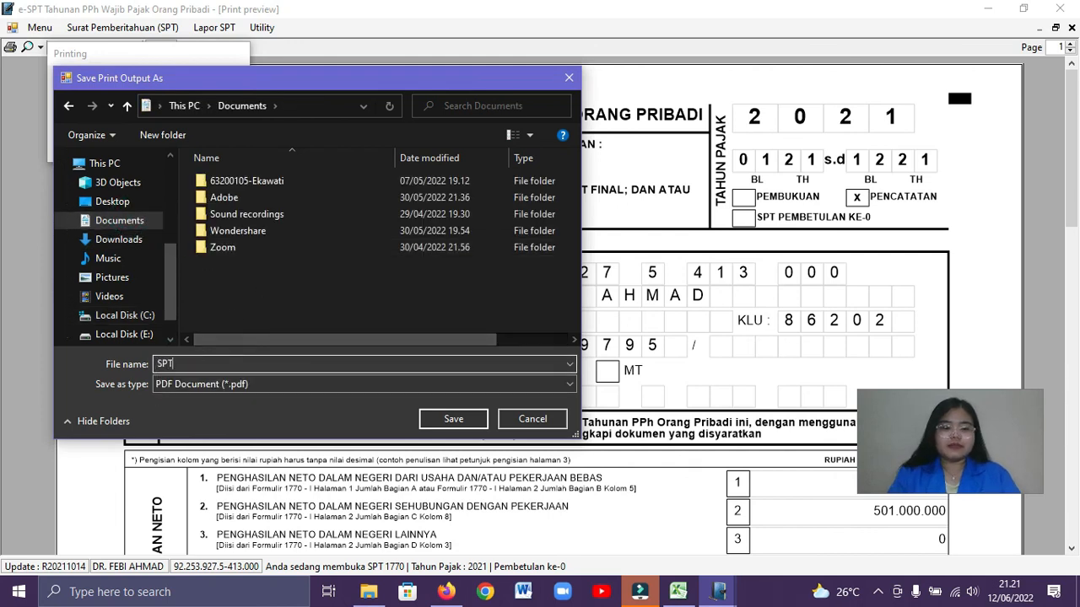
pyautogui.write(' P')
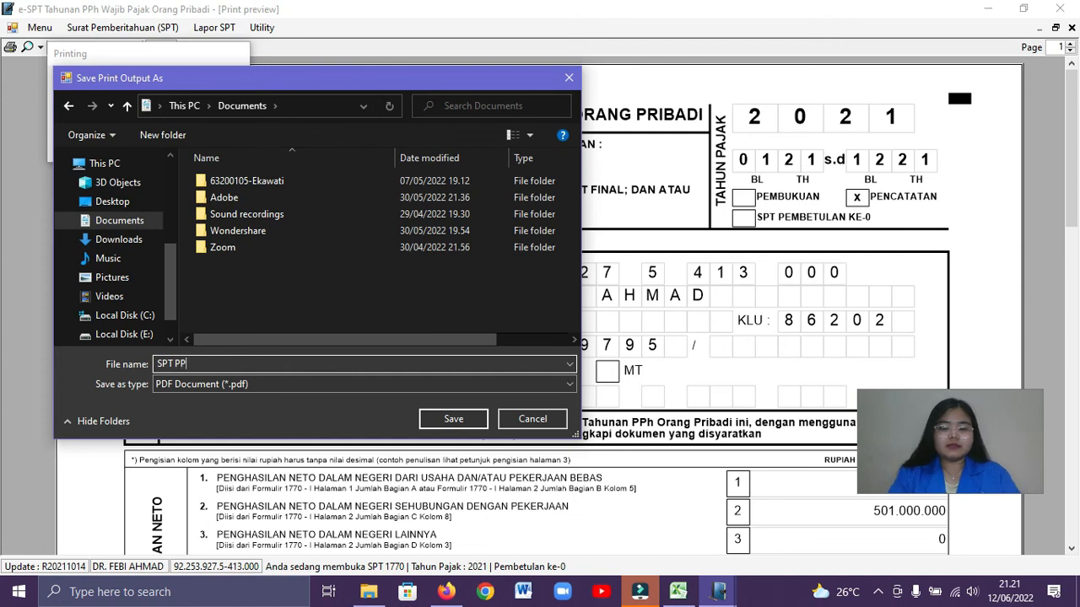
pyautogui.write('ph Oranth 2021')
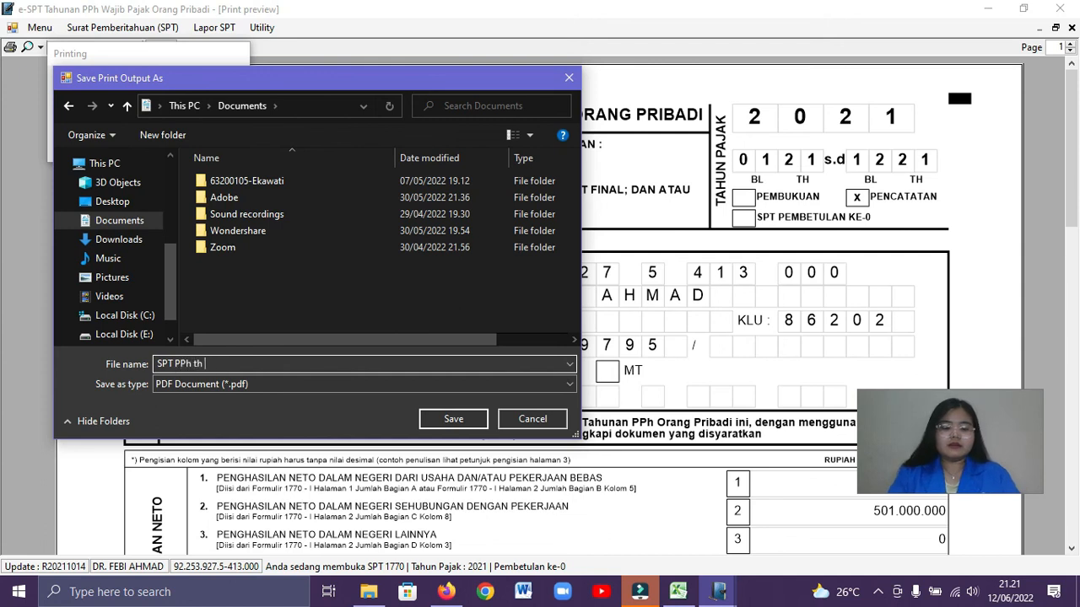
pyautogui.click(462, 420)
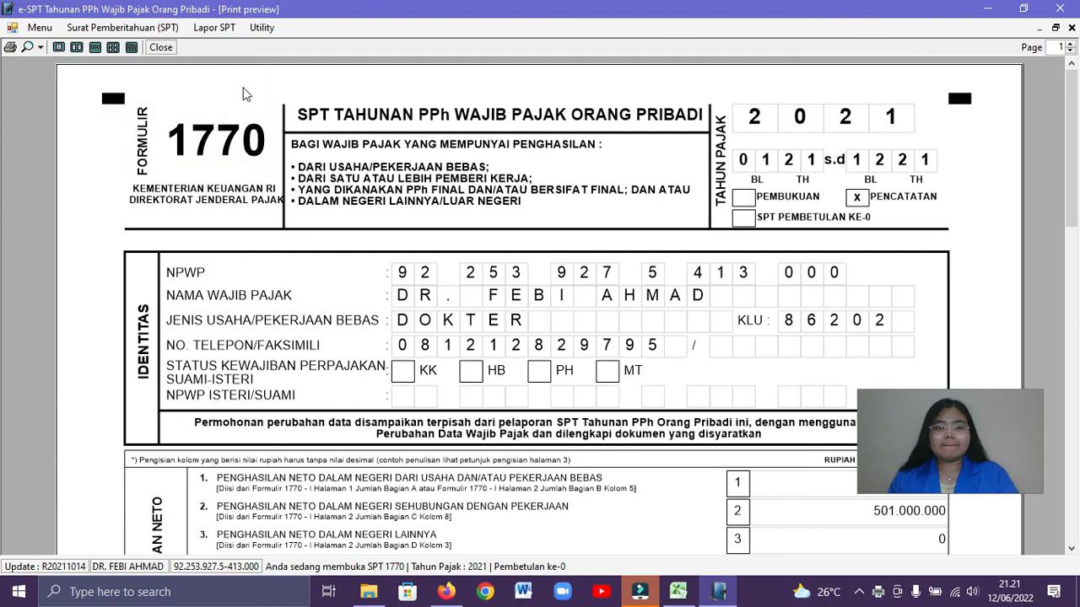
pyautogui.click(162, 48)
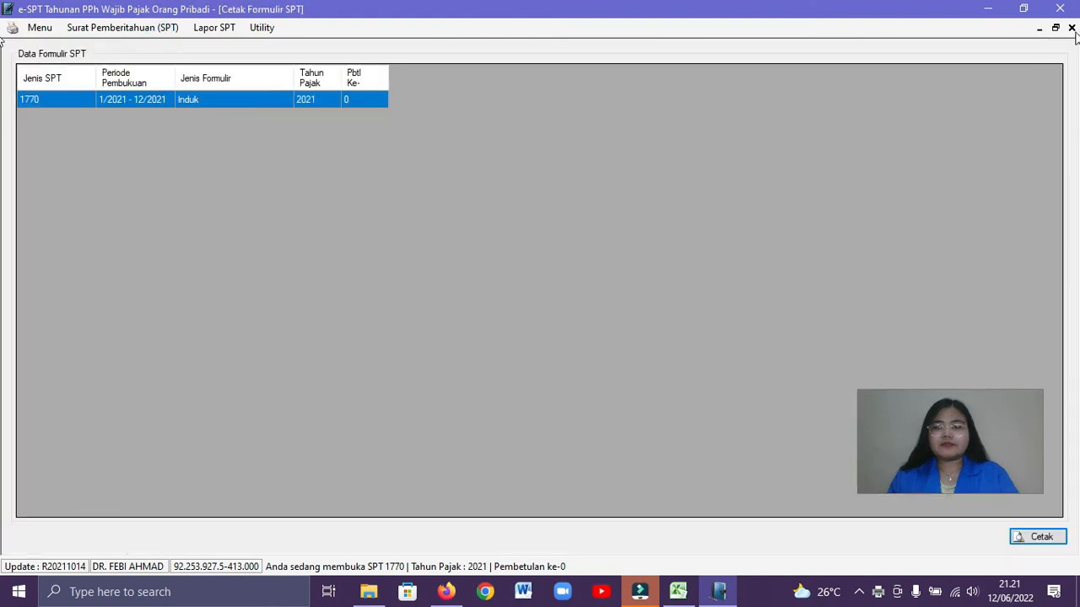
pyautogui.click(1072, 28)
# Try to create the KPP reporting file for the 2021 SPT 1770 and close the Lapor Data SPT ke KPP form
pyautogui.click(197, 27)
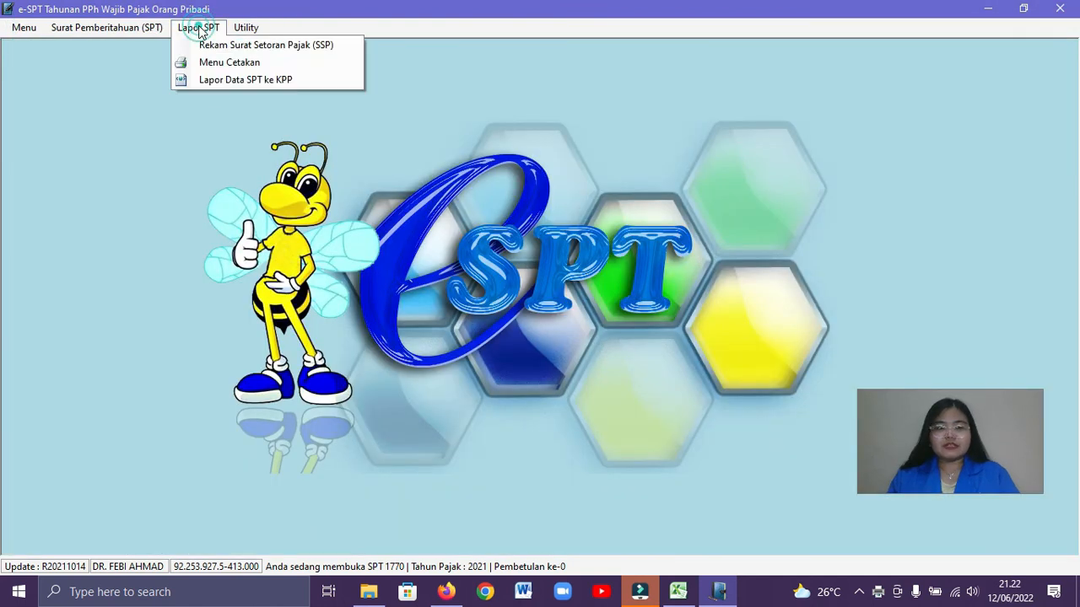
pyautogui.click(221, 80)
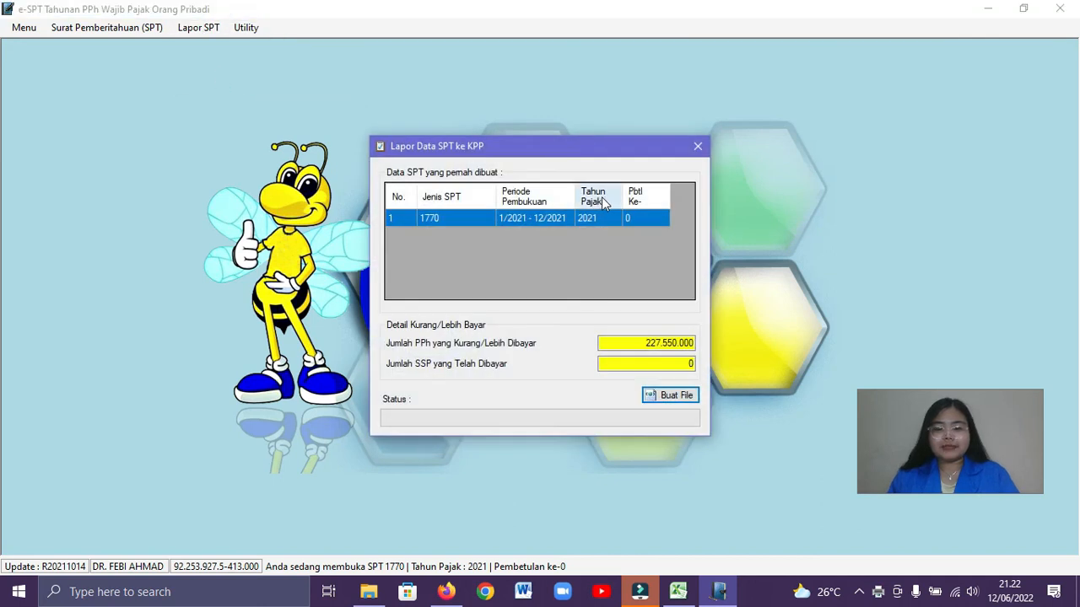
pyautogui.click(649, 364)
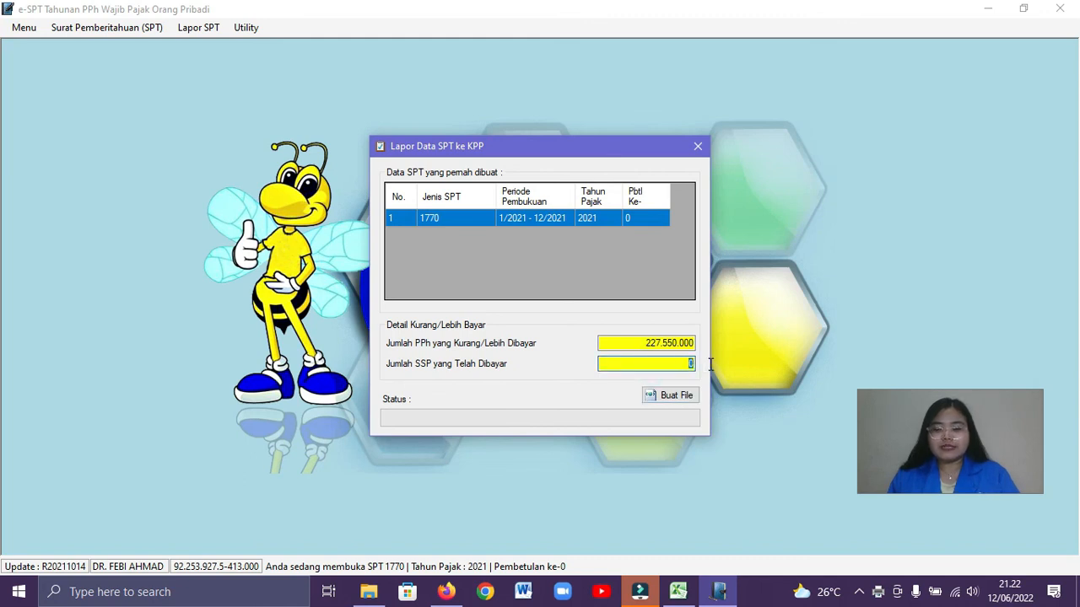
pyautogui.moveTo(680, 363); pyautogui.dragTo(698, 364)
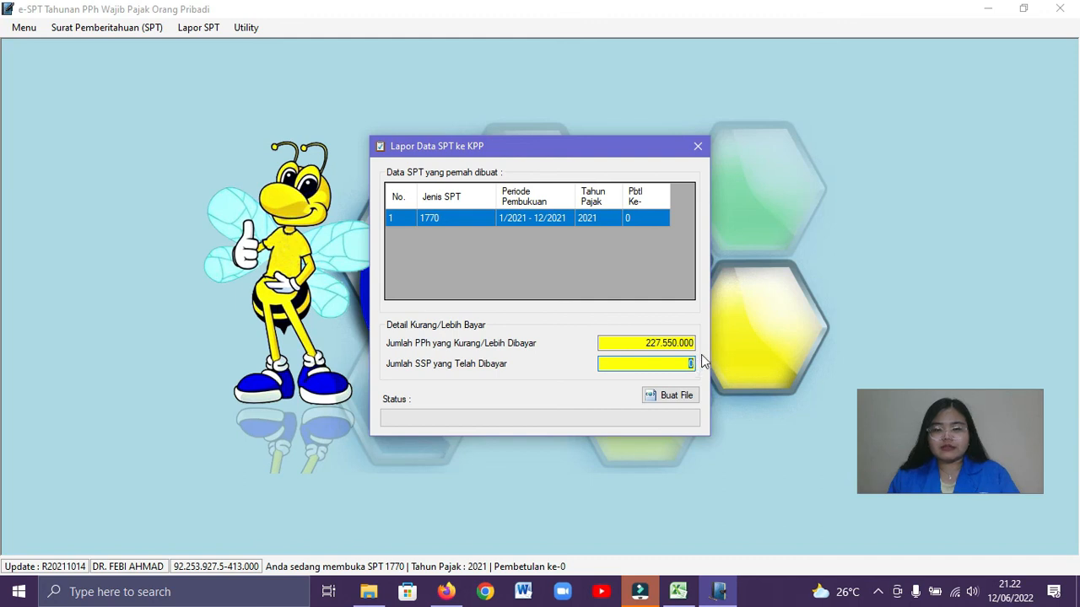
pyautogui.click(678, 401)
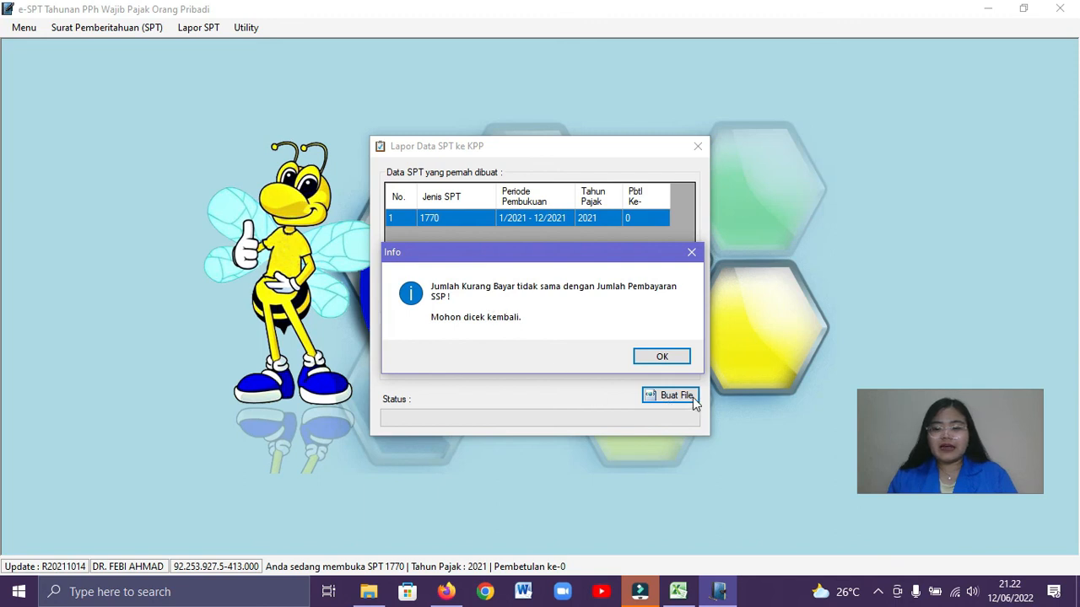
pyautogui.click(662, 358)
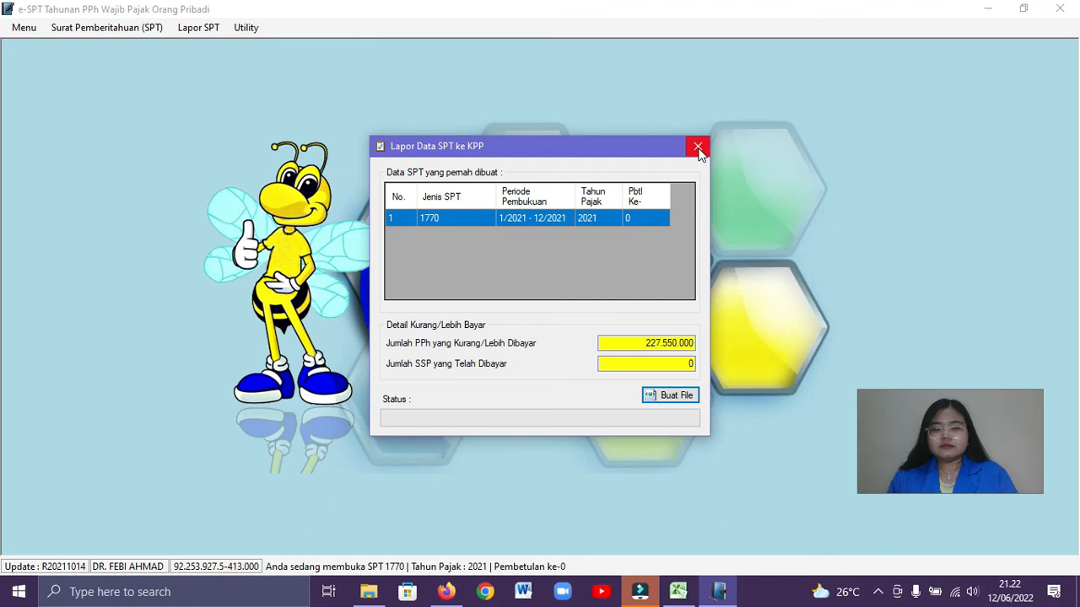
pyautogui.click(698, 148)
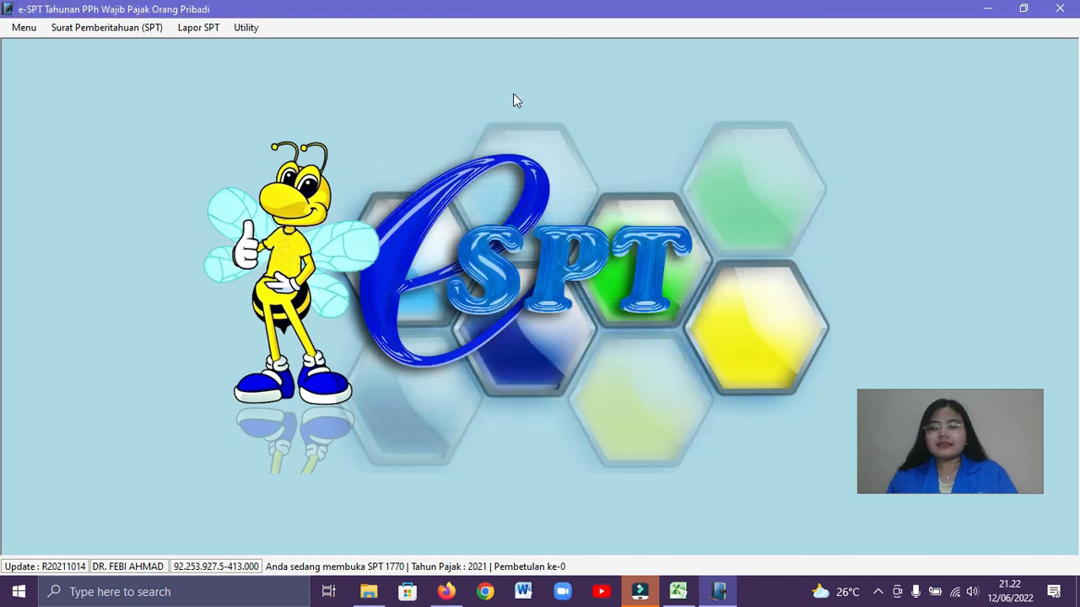